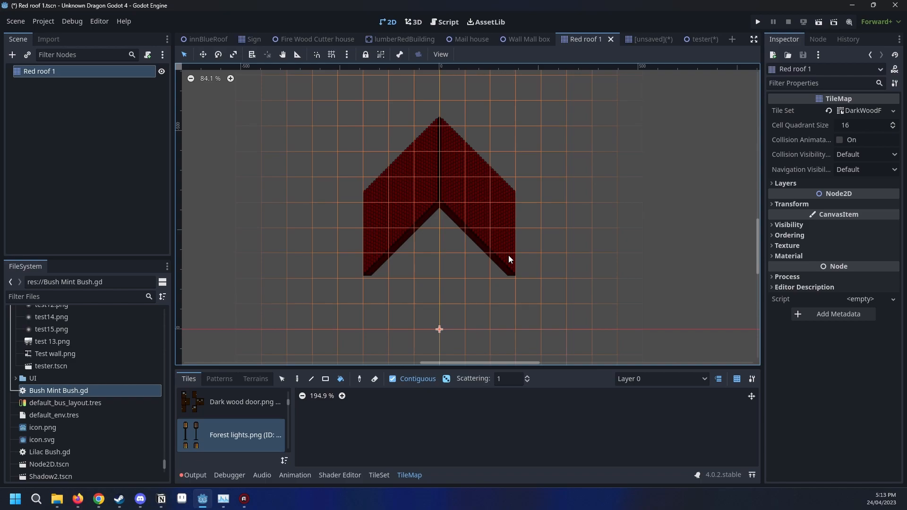
Enlarge the tile palette area and bring the Forest lights tiles into view.
scroll(555, 256, "up", 3)
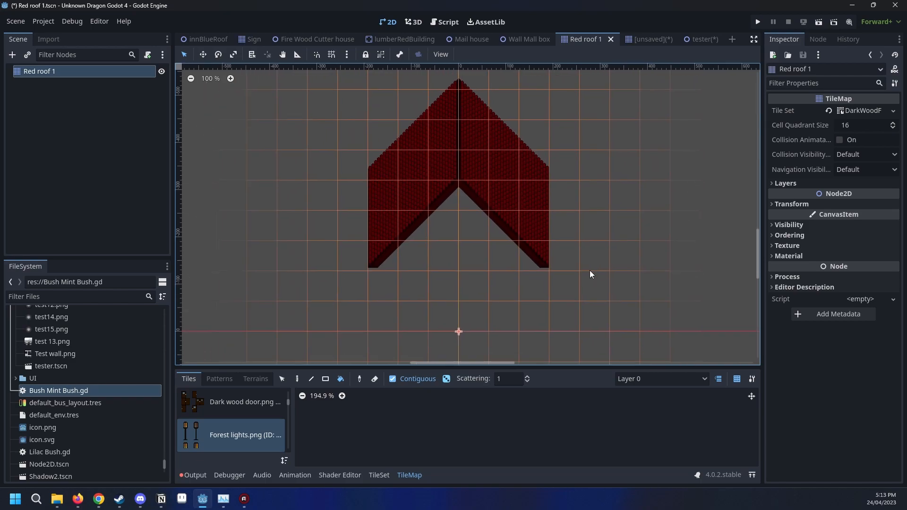
left_click_drag(419, 370, 425, 241)
left_click_drag(879, 228, 709, 133)
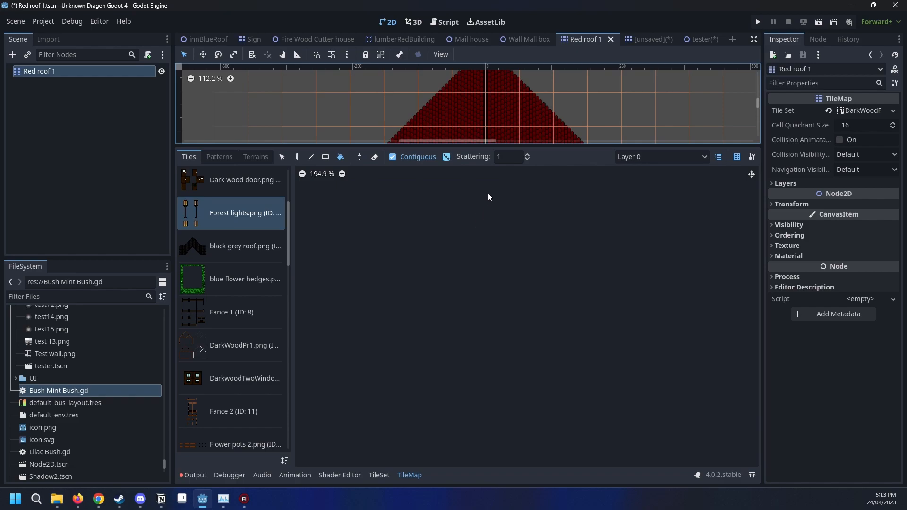
scroll(566, 296, "down", 20)
scroll(575, 397, "up", 11)
scroll(575, 397, "up", 4)
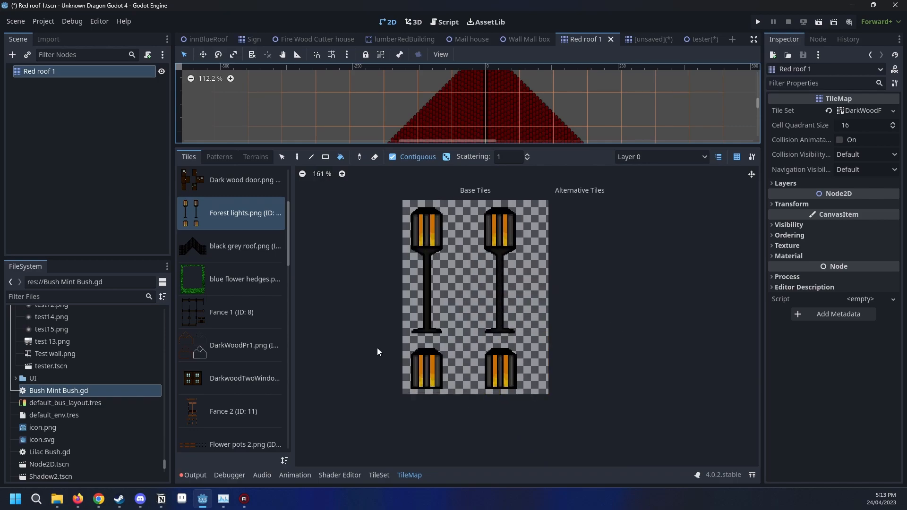
Activate the Paint tool, examine the Forest lights tiles up close, and shrink the tile palette area back down.
left_click(297, 156)
scroll(442, 312, "down", 2)
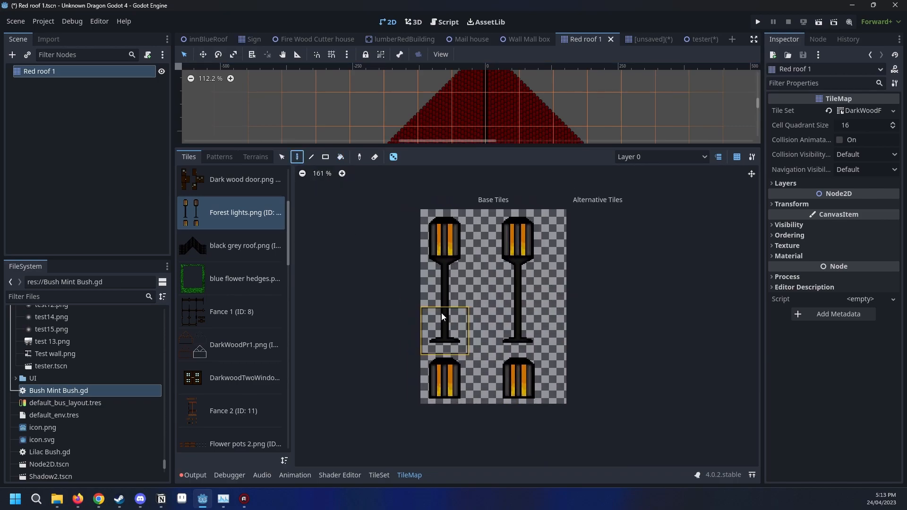
scroll(468, 294, "up", 3)
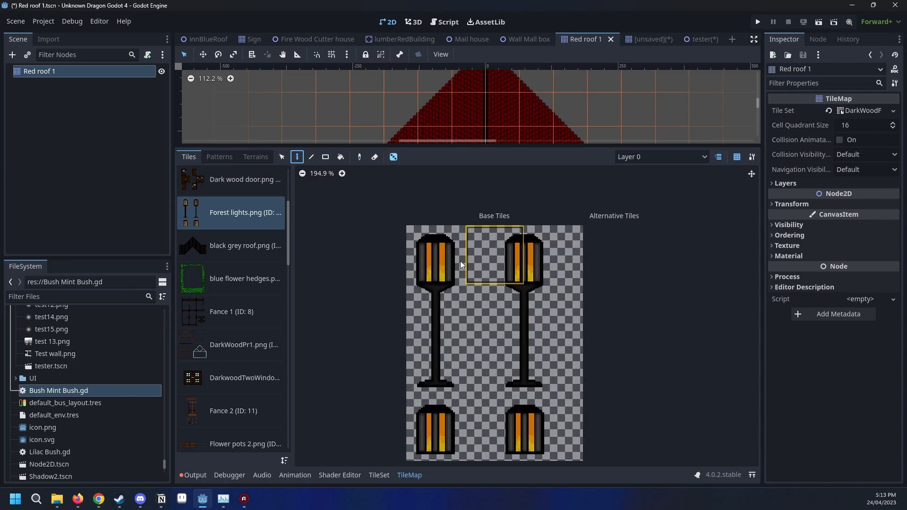
scroll(568, 299, "down", 3)
scroll(514, 402, "up", 2)
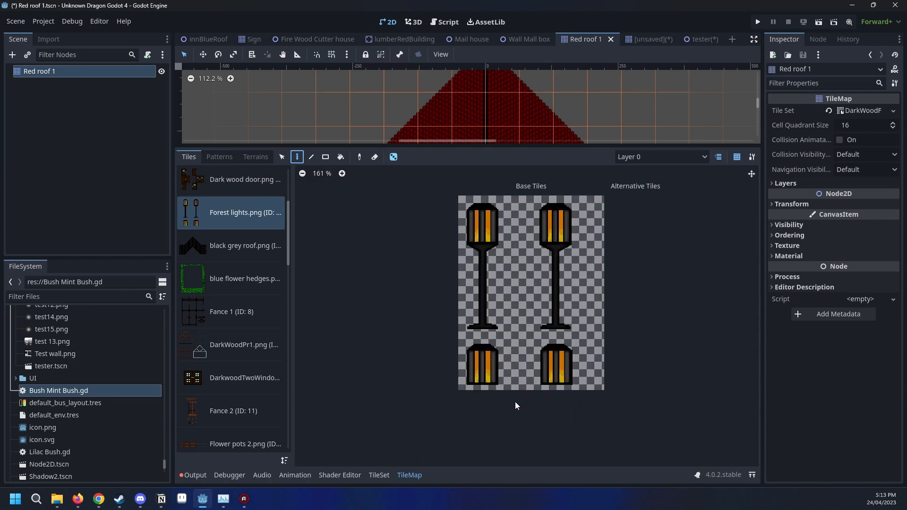
scroll(453, 363, "down", 1)
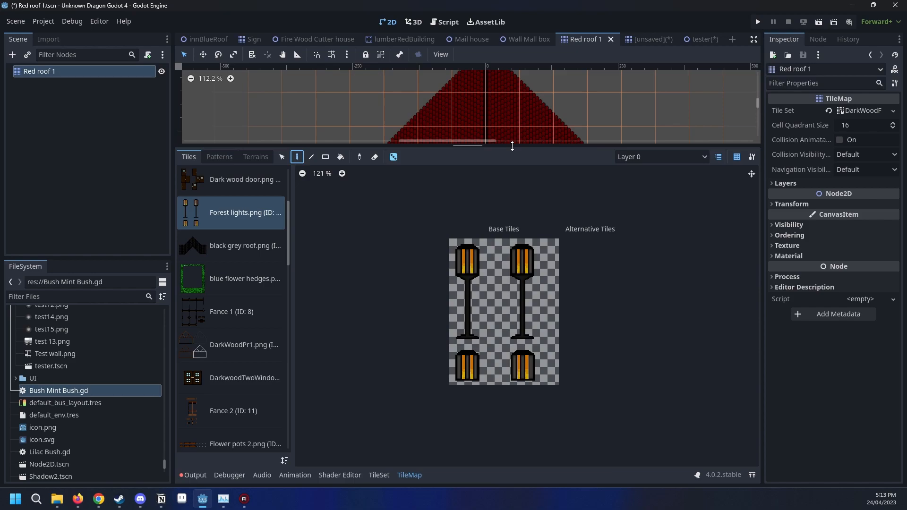
left_click_drag(512, 146, 512, 368)
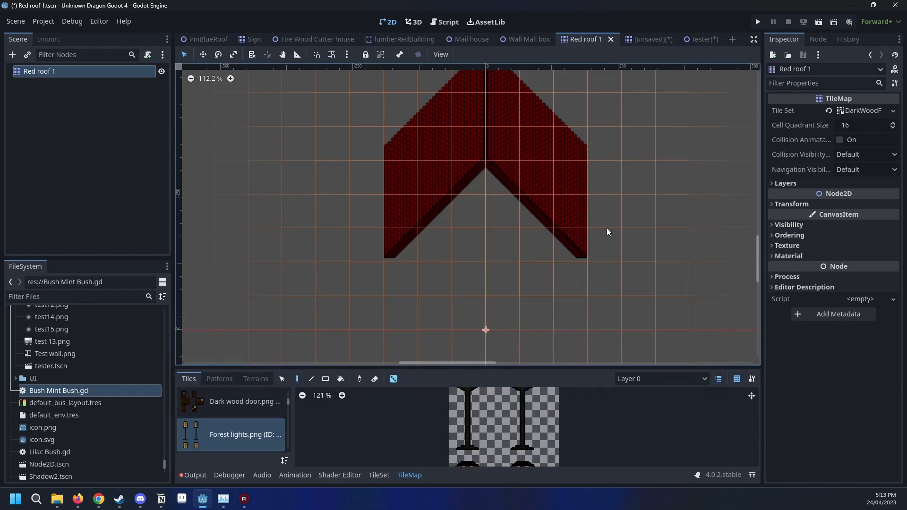
Look at the tester scene and return to the Red roof 1 scene.
scroll(586, 222, "up", 2)
scroll(134, 395, "up", 4)
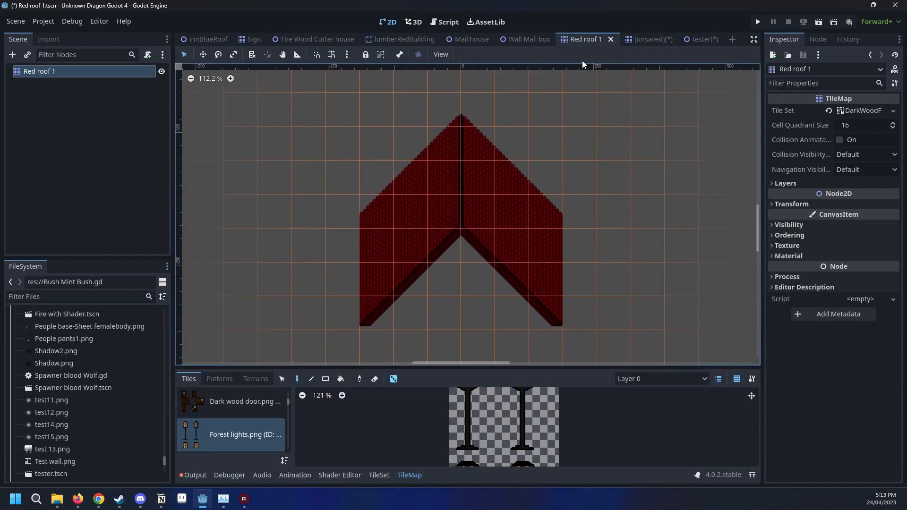
left_click(694, 38)
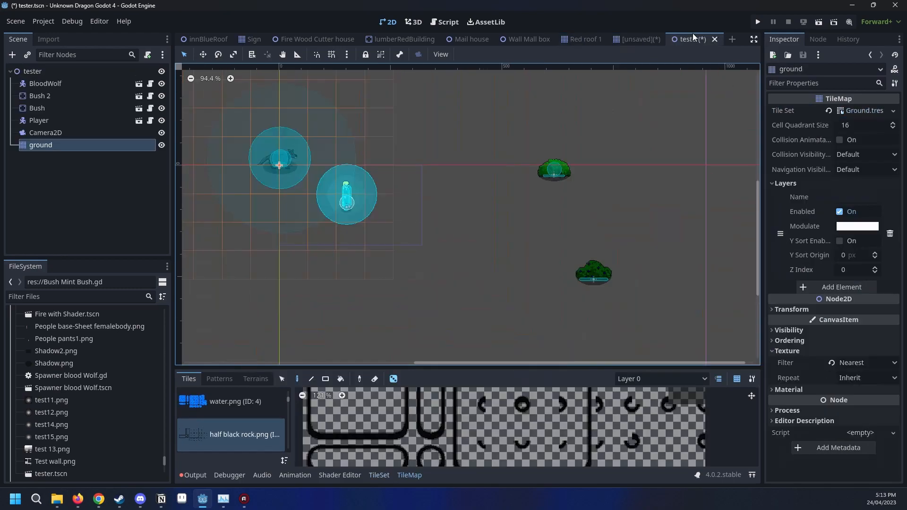
left_click(584, 39)
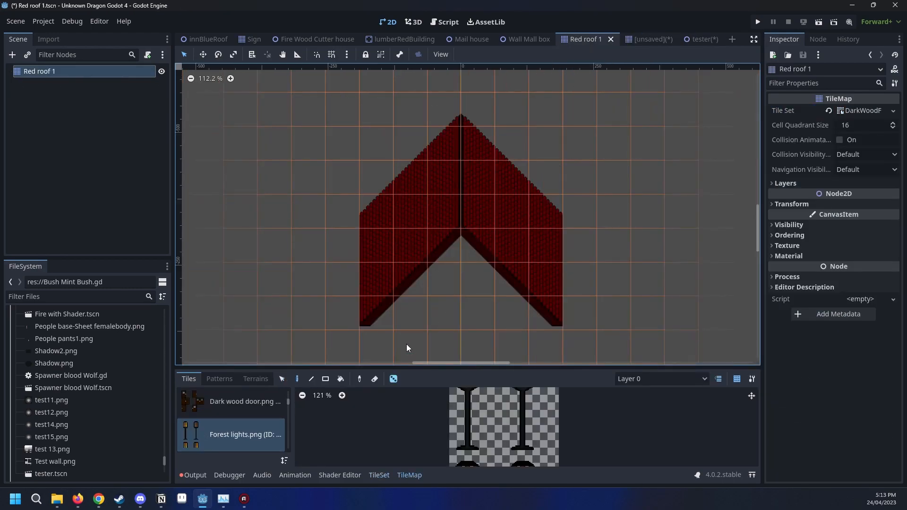
Select the saved red roof pattern, turn off random tile placement, and preview the pattern beside the existing roof.
left_click(219, 379)
left_click(202, 407)
scroll(492, 215, "right", 3)
scroll(493, 215, "down", 1)
scroll(493, 215, "down", 4)
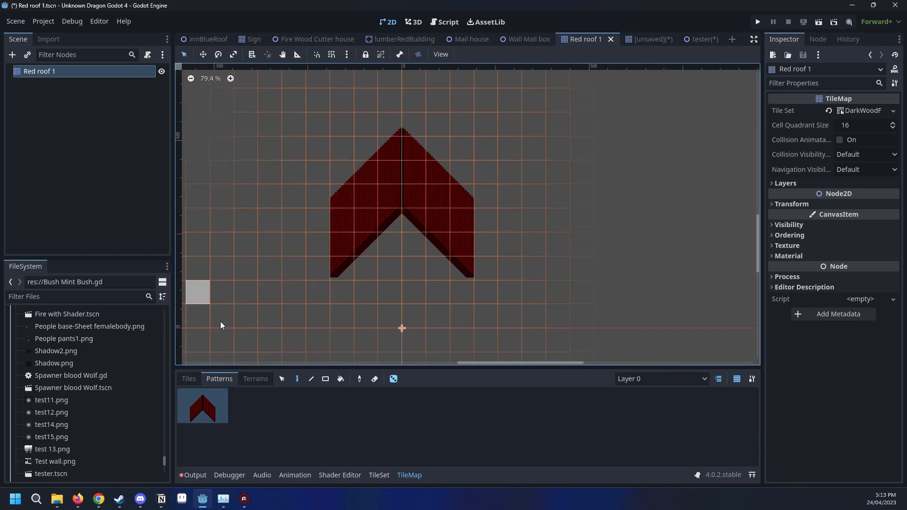
scroll(426, 276, "down", 1)
left_click(394, 378)
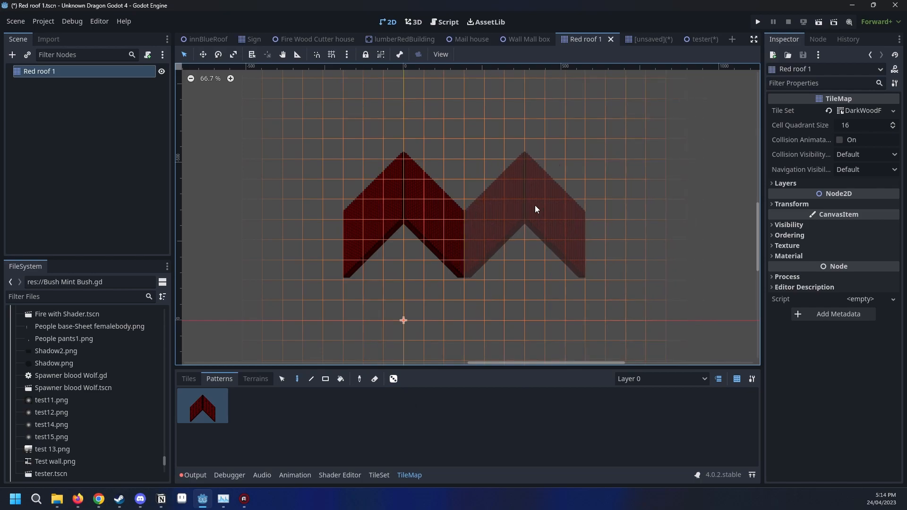
middle_click_drag(498, 204, 621, 224)
Filter the project files by "roof" and look through the matching roof scenes.
scroll(57, 406, "up", 10)
left_click(31, 296)
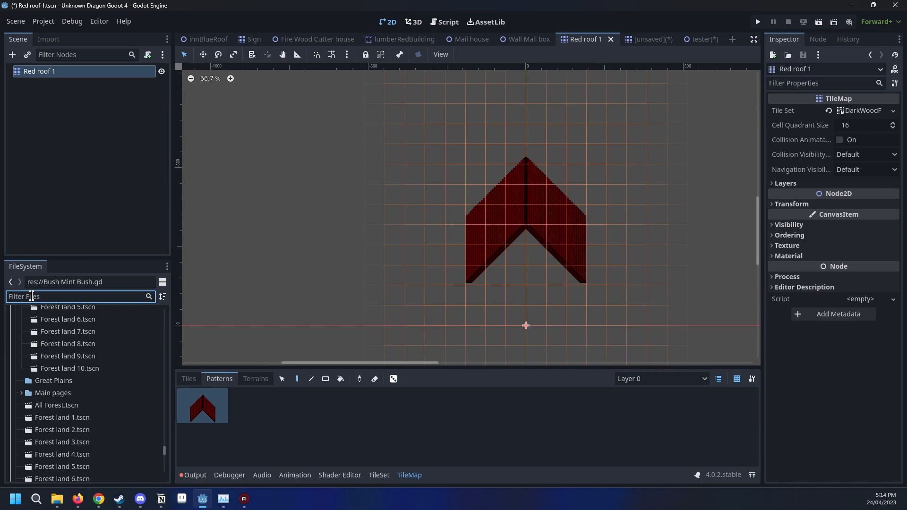
type("roof")
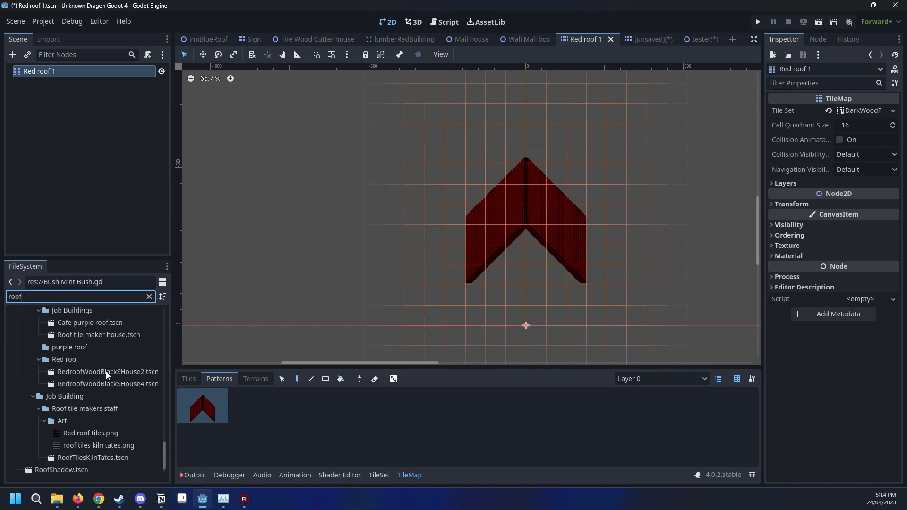
scroll(106, 374, "up", 10)
scroll(108, 376, "down", 6)
scroll(107, 377, "up", 2)
scroll(108, 377, "down", 3)
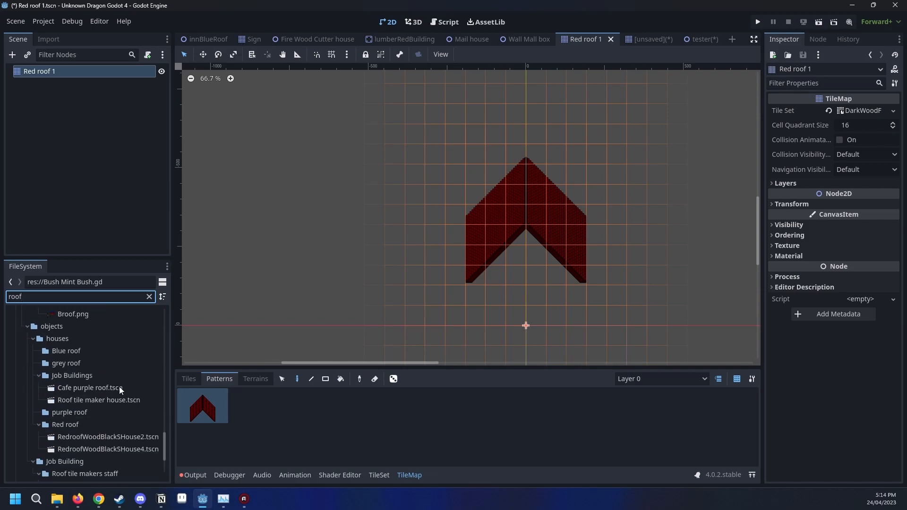
scroll(55, 371, "up", 1)
scroll(77, 386, "down", 5)
scroll(79, 388, "up", 5)
scroll(76, 395, "up", 3)
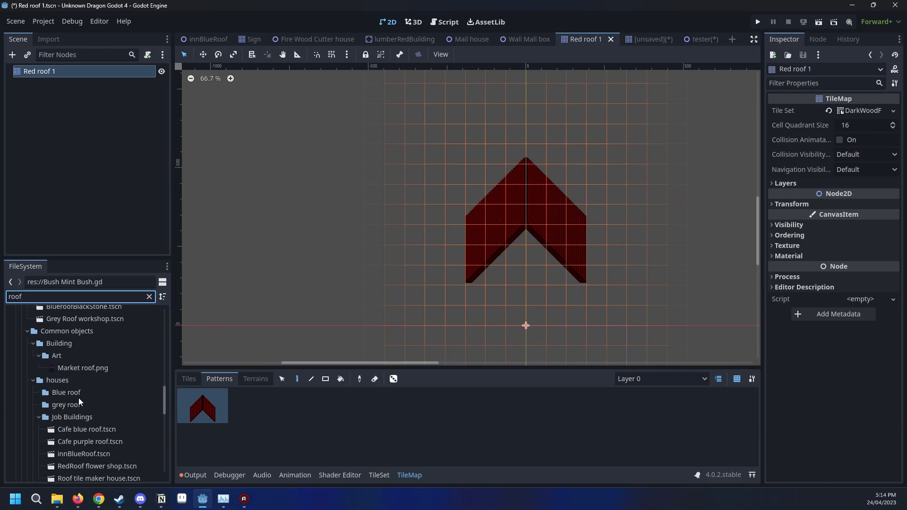
scroll(109, 410, "up", 4)
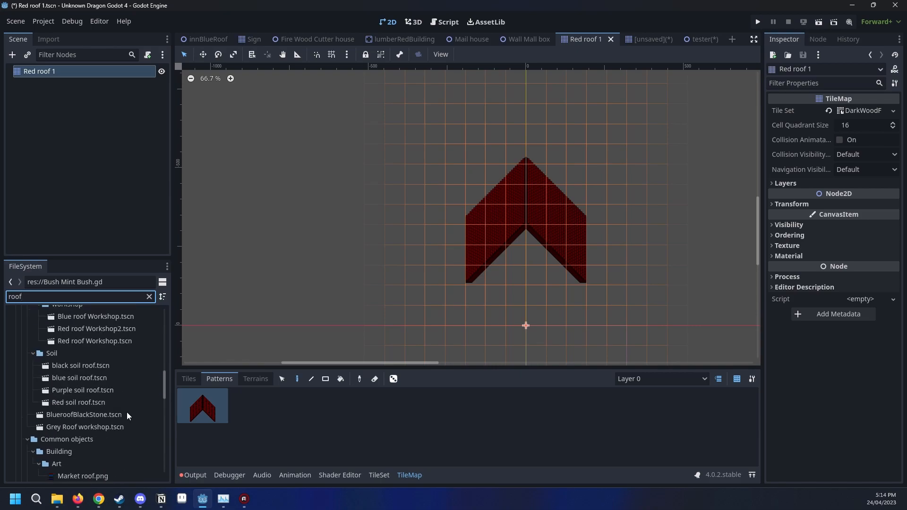
scroll(128, 396, "up", 5)
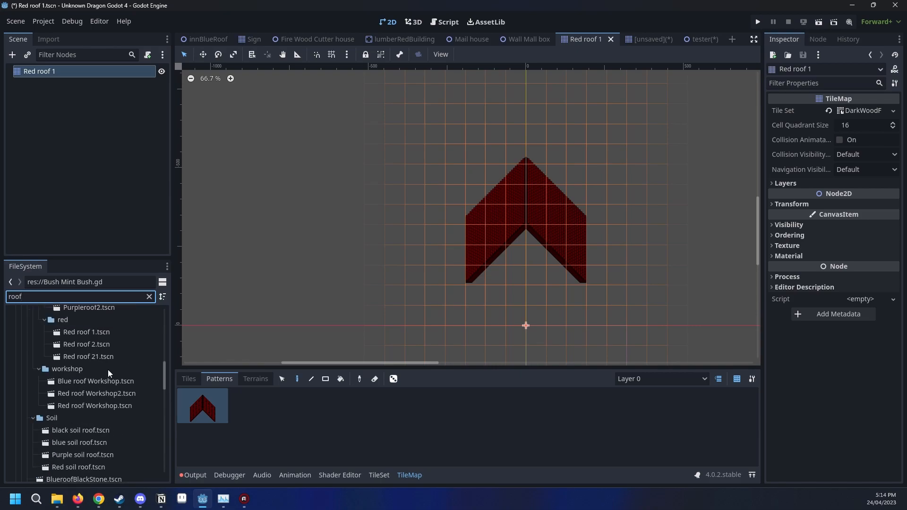
Open the Blue roof 1.tscn scene from the blue houses folder.
left_click(90, 377)
mouse_move(91, 377)
left_mouse_down()
mouse_move(348, 313)
mouse_move(114, 358)
mouse_move(74, 375)
left_mouse_up()
scroll(74, 375, "up", 3)
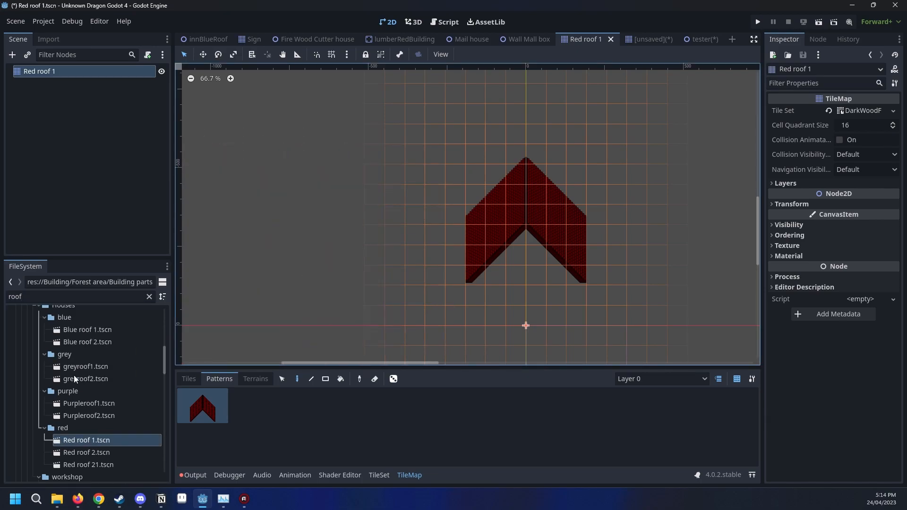
double_click(125, 329)
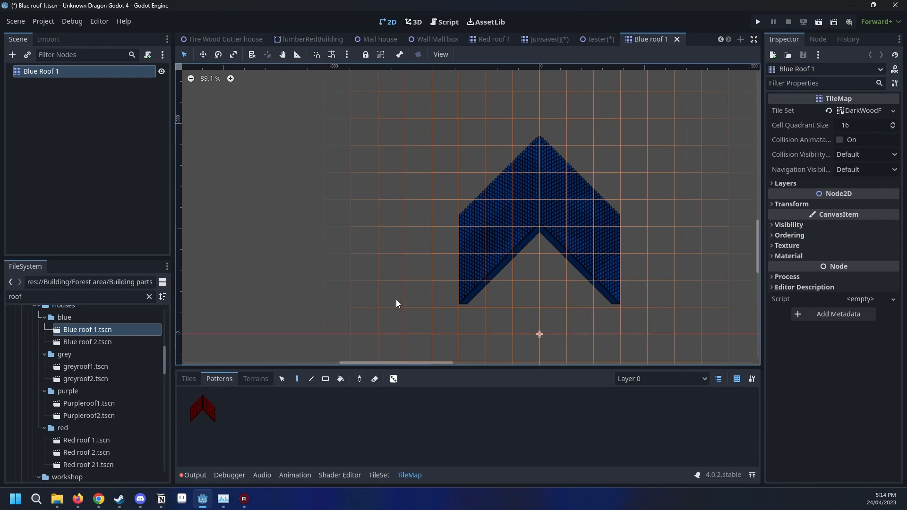
scroll(512, 273, "up", 3)
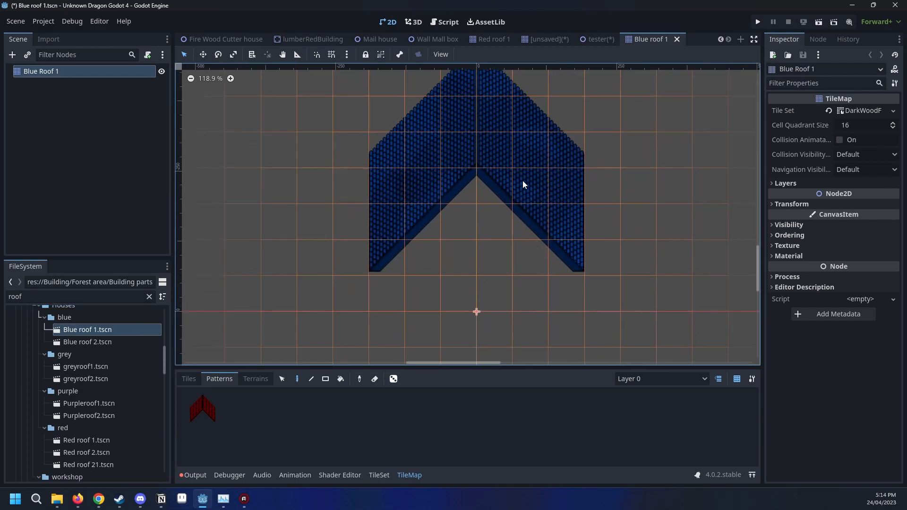
middle_click_drag(502, 217, 416, 231)
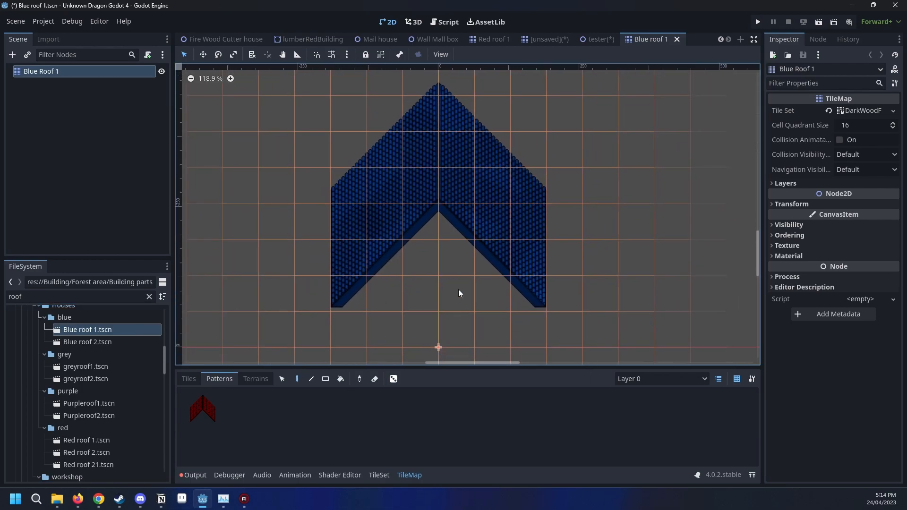
Check the TileSet editor of the blue roof and return to its TileMap patterns.
left_click(379, 473)
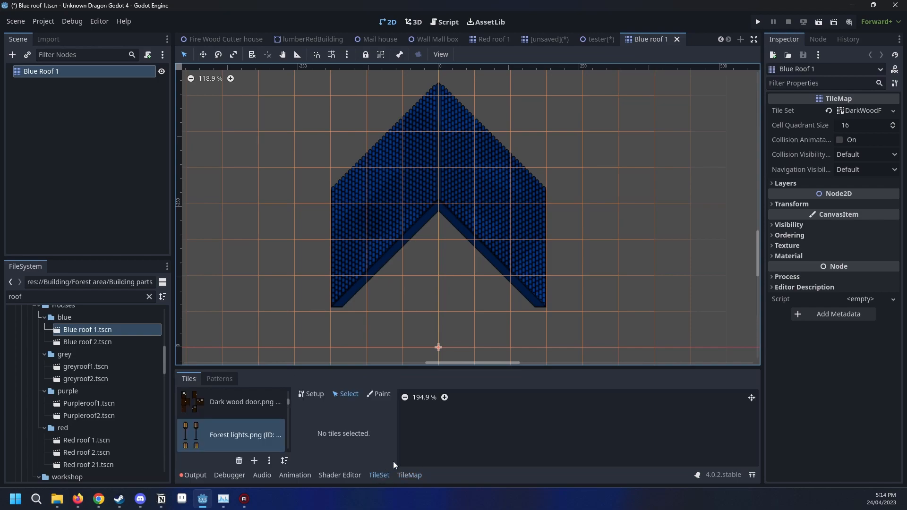
left_click_drag(407, 367, 369, 383)
left_click(410, 476)
Select all tiles of the blue roof and save them as a new pattern beside the red roof pattern.
scroll(358, 220, "down", 5)
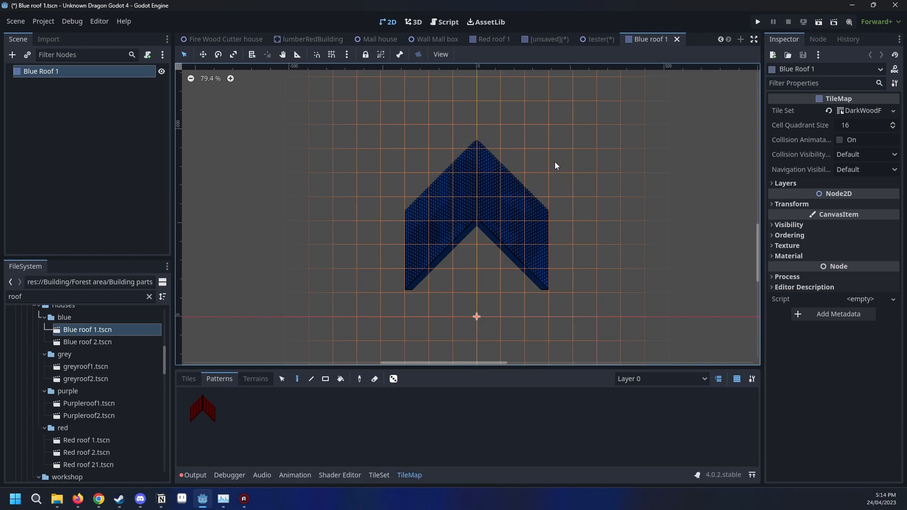
middle_click_drag(411, 269, 442, 276)
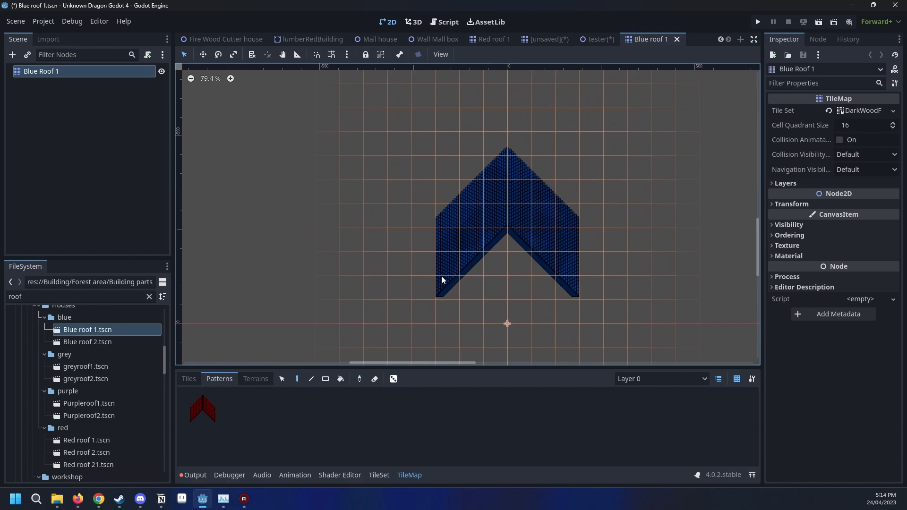
mouse_move(484, 296)
middle_mouse_down()
mouse_move(441, 298)
mouse_move(480, 298)
middle_mouse_up()
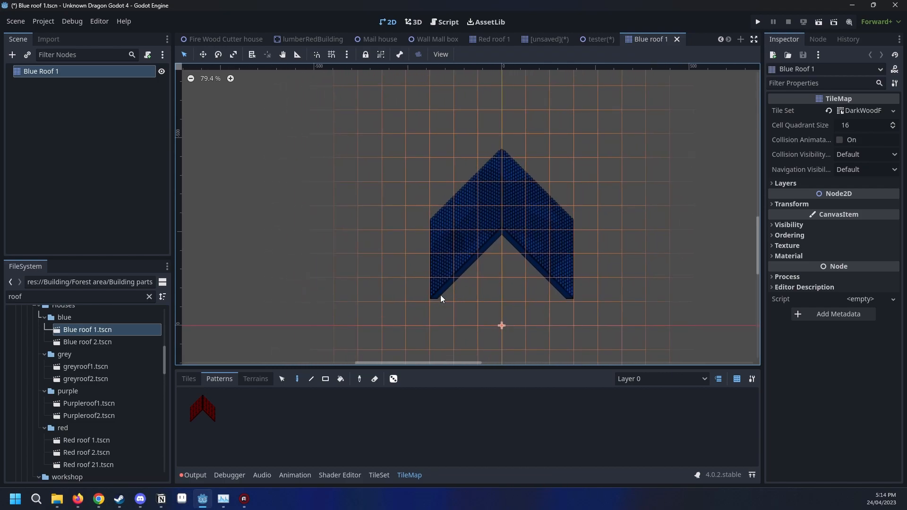
scroll(454, 265, "up", 1)
scroll(463, 272, "up", 1)
left_click(283, 379)
middle_click_drag(539, 244, 486, 243)
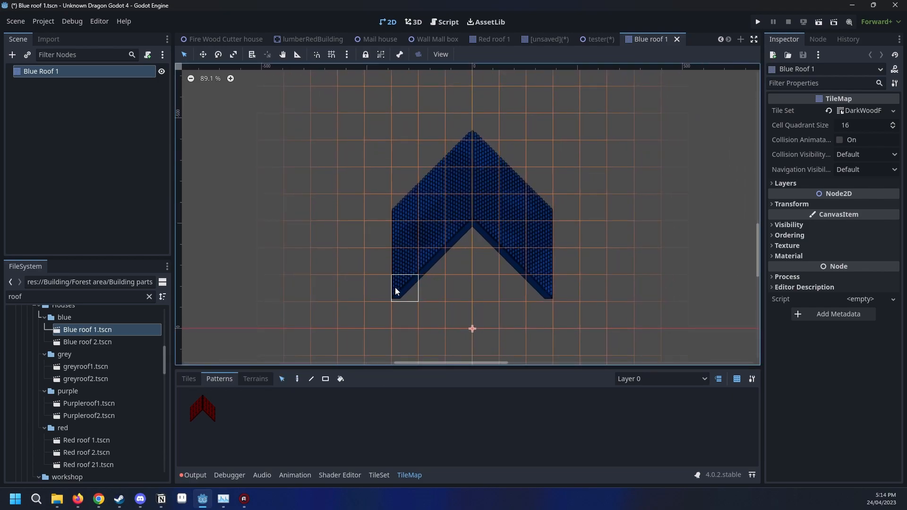
left_click_drag(390, 294, 584, 103)
middle_click_drag(409, 273, 434, 297)
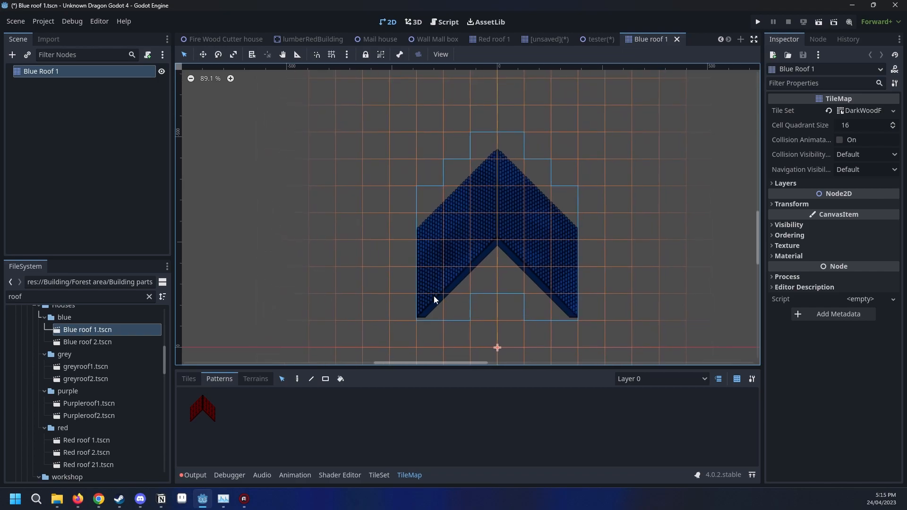
middle_click_drag(553, 197, 545, 167)
left_click_drag(483, 185, 270, 422)
Open the greyroof1.tscn scene from the grey houses folder and frame the whole roof.
middle_click_drag(451, 273, 480, 215)
scroll(487, 233, "down", 4)
middle_click_drag(510, 186, 459, 192)
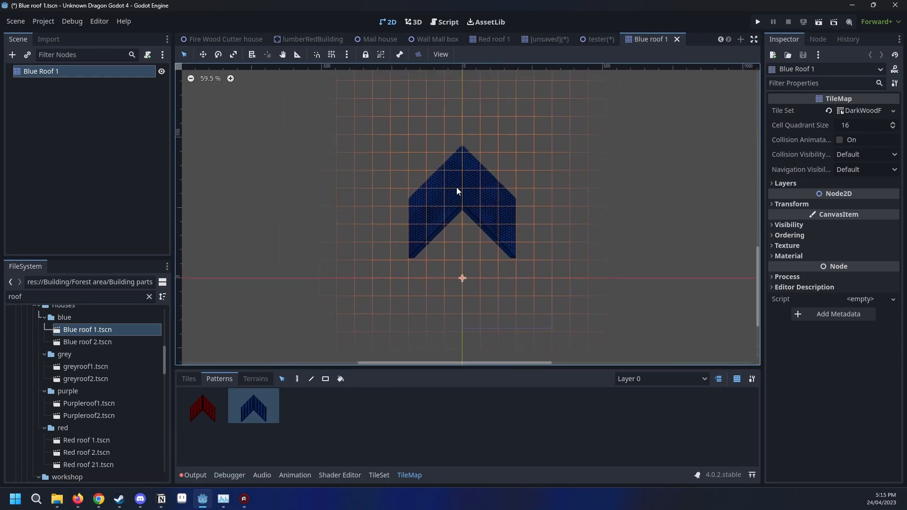
middle_click_drag(344, 281, 370, 326)
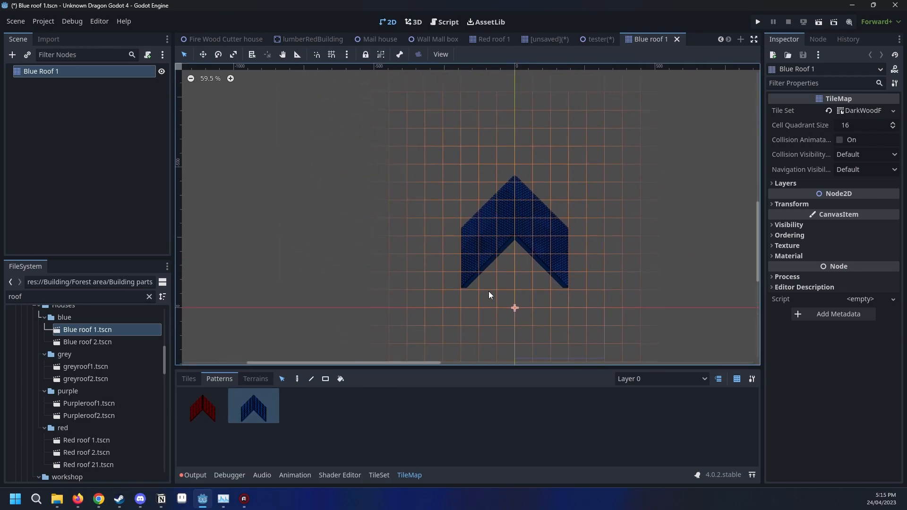
left_click(74, 368)
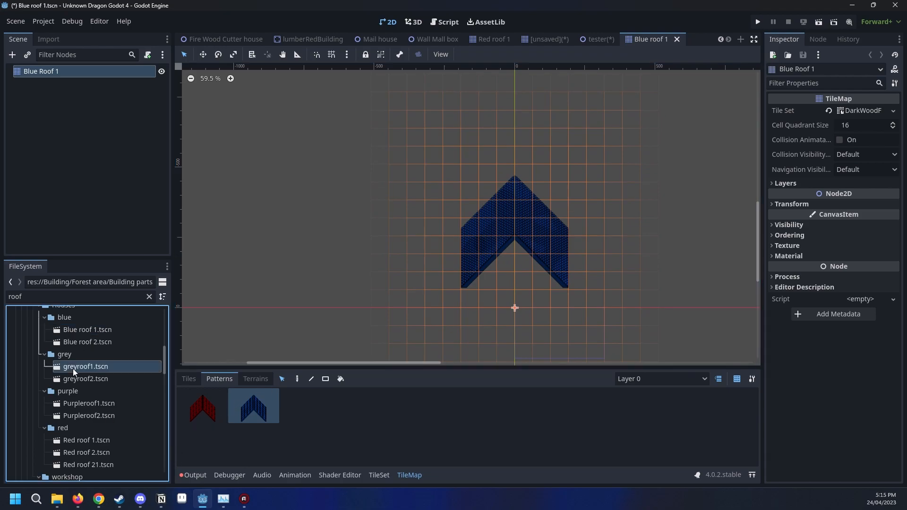
double_click(86, 366)
scroll(470, 150, "up", 5)
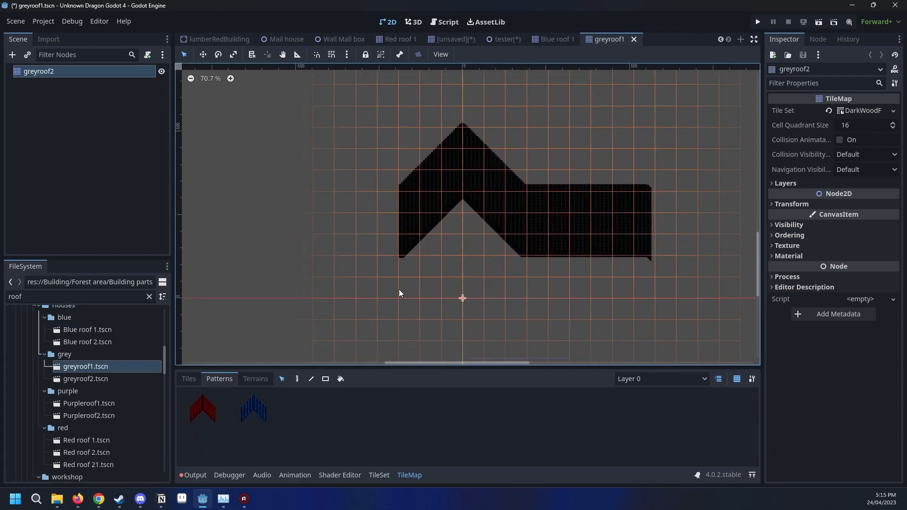
scroll(490, 158, "up", 2)
middle_click_drag(435, 212, 433, 260)
middle_click_drag(255, 315, 287, 257)
scroll(287, 258, "down", 3)
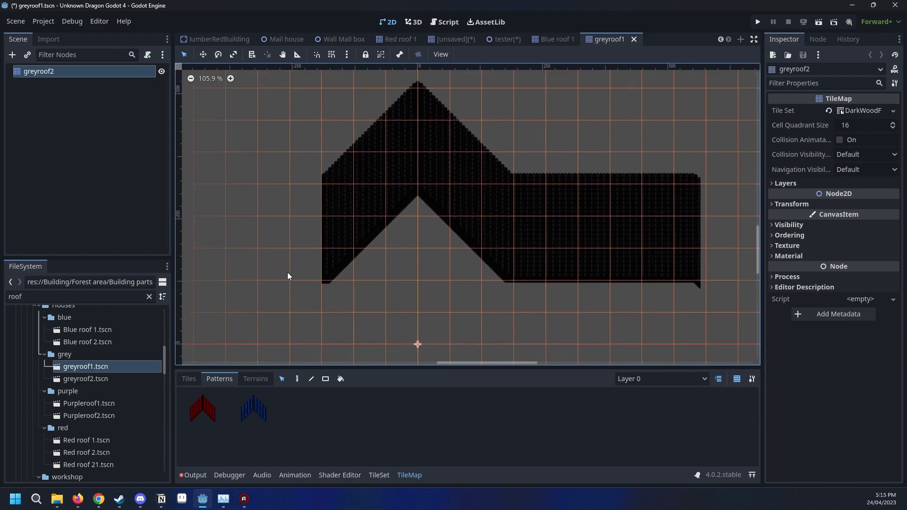
scroll(387, 312, "down", 2)
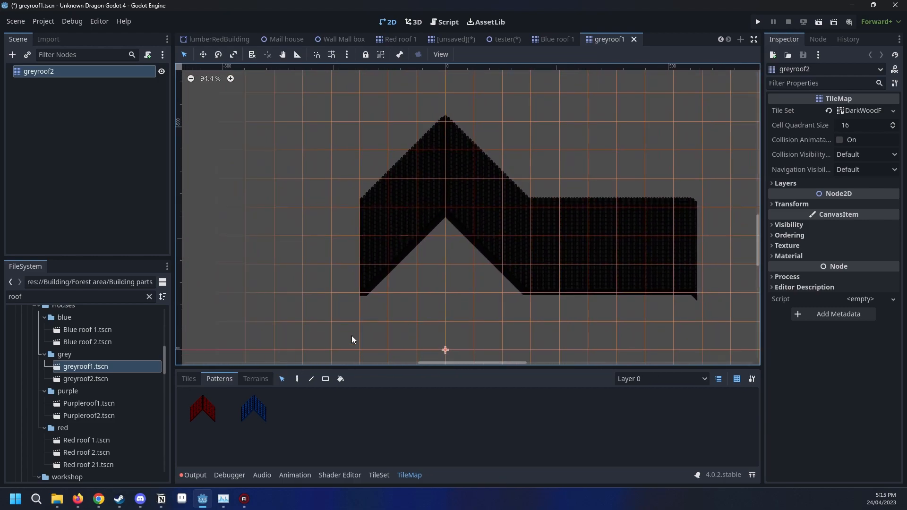
left_click(297, 380)
middle_click_drag(425, 240, 415, 265)
scroll(415, 265, "down", 1)
left_click(282, 379)
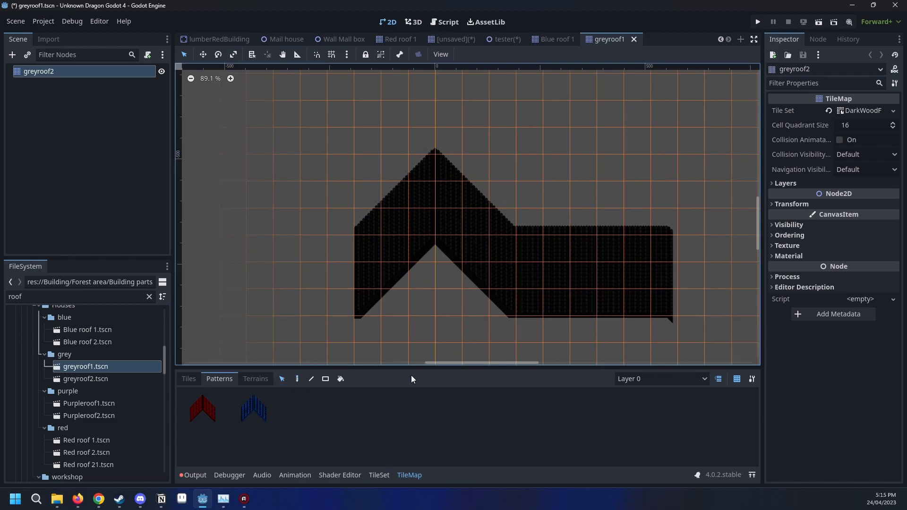
left_click(384, 478)
left_click(407, 474)
left_click(378, 475)
left_click(218, 378)
left_click(507, 335)
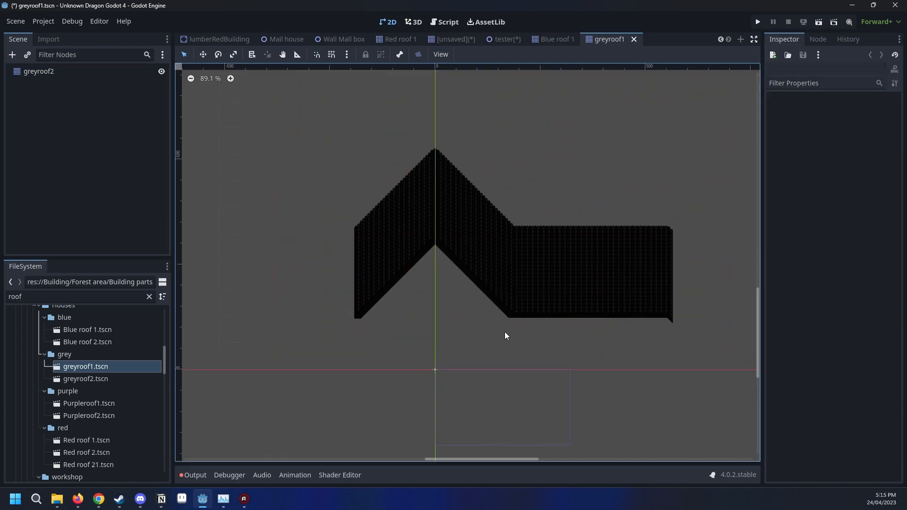
left_click(78, 71)
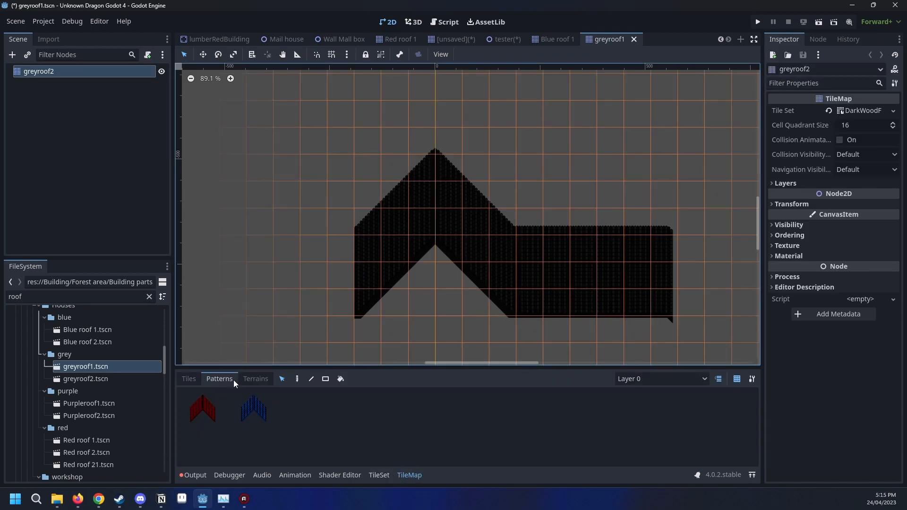
Select the tiles of the grey roof's peaked front section and save them as a pattern beside the blue roof pattern.
middle_click_drag(446, 319, 500, 296)
middle_click_drag(555, 305, 543, 304)
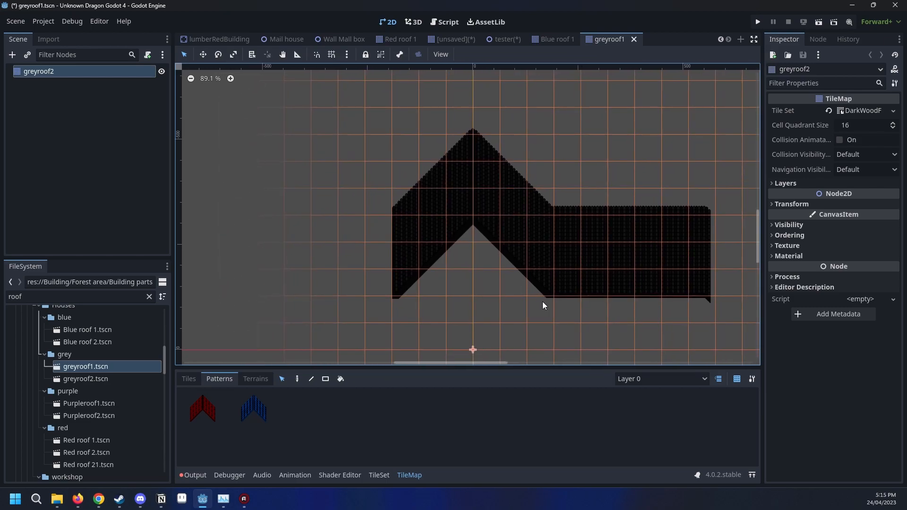
left_click_drag(546, 316, 396, 141)
mouse_move(505, 244)
middle_mouse_down()
mouse_move(493, 254)
mouse_move(490, 245)
middle_mouse_up()
left_click_drag(454, 226, 288, 427)
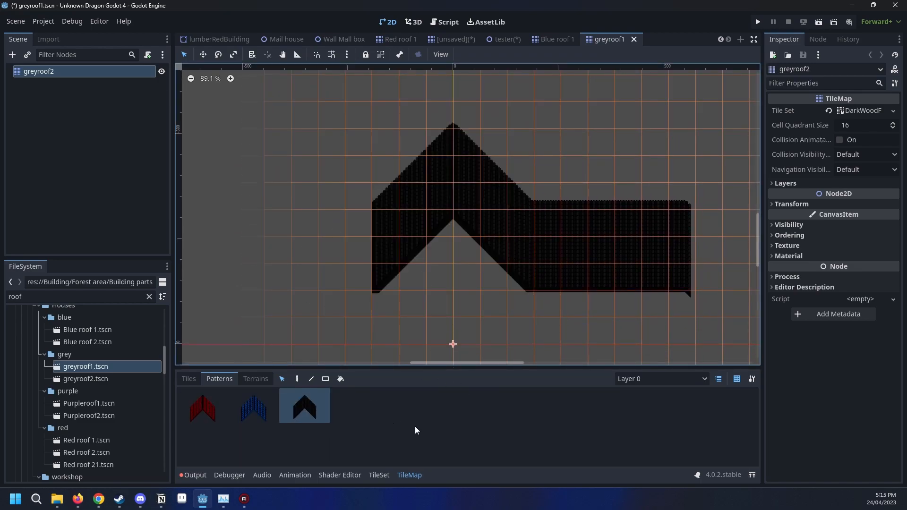
middle_click_drag(558, 321, 546, 299)
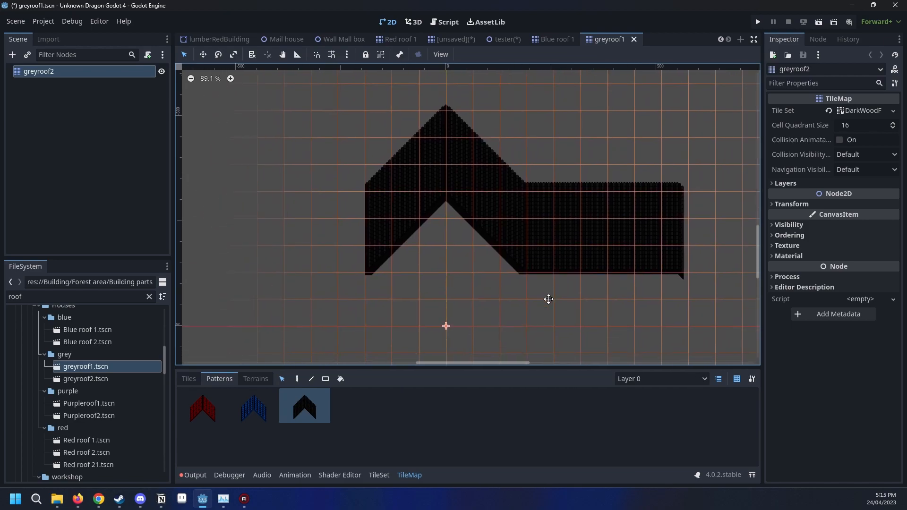
Open the Purpleroof1.tscn scene from the purple houses folder and select the tiles of its peaked front section.
double_click(114, 404)
scroll(500, 235, "up", 4)
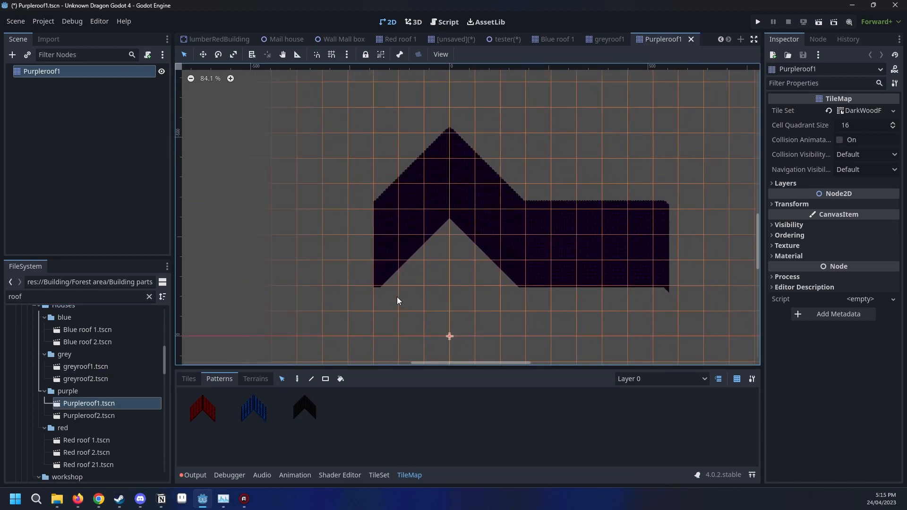
scroll(523, 185, "up", 5)
left_click_drag(556, 341, 373, 85)
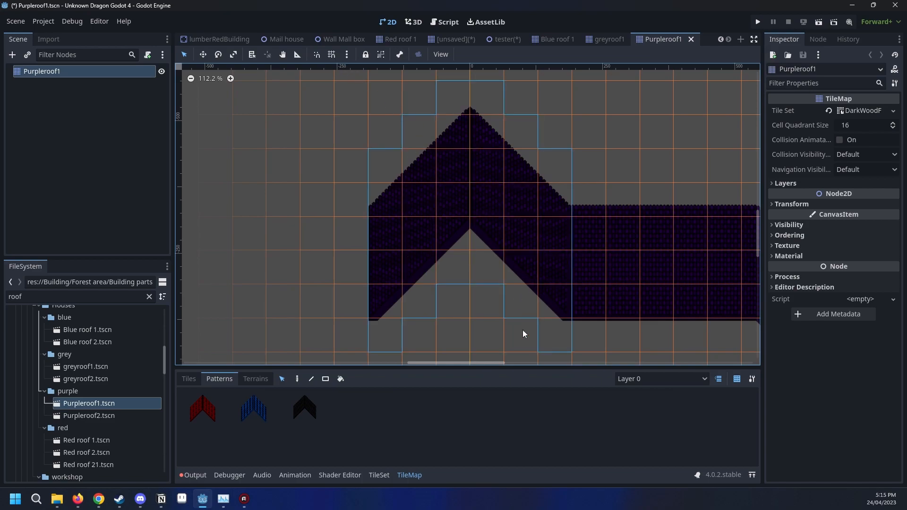
Set the texture filter of the purple roof TileMap to Nearest and save the scene.
scroll(553, 291, "up", 10)
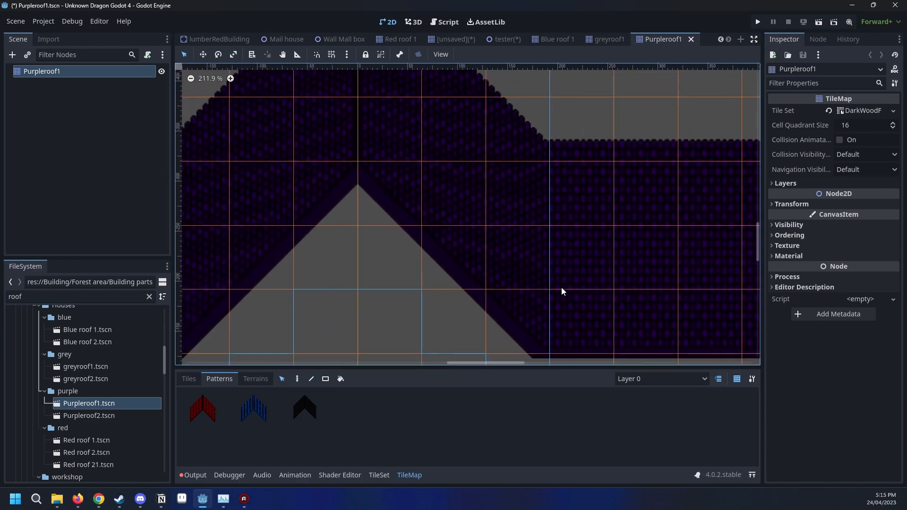
scroll(562, 292, "down", 6)
left_click(787, 246)
left_click(788, 284)
left_click(850, 257)
left_click(836, 283)
scroll(585, 298, "up", 8)
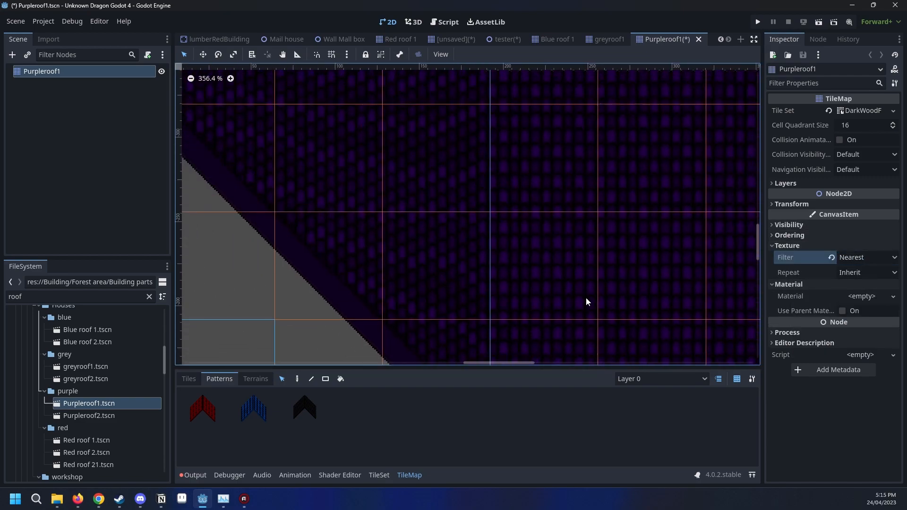
scroll(585, 298, "down", 14)
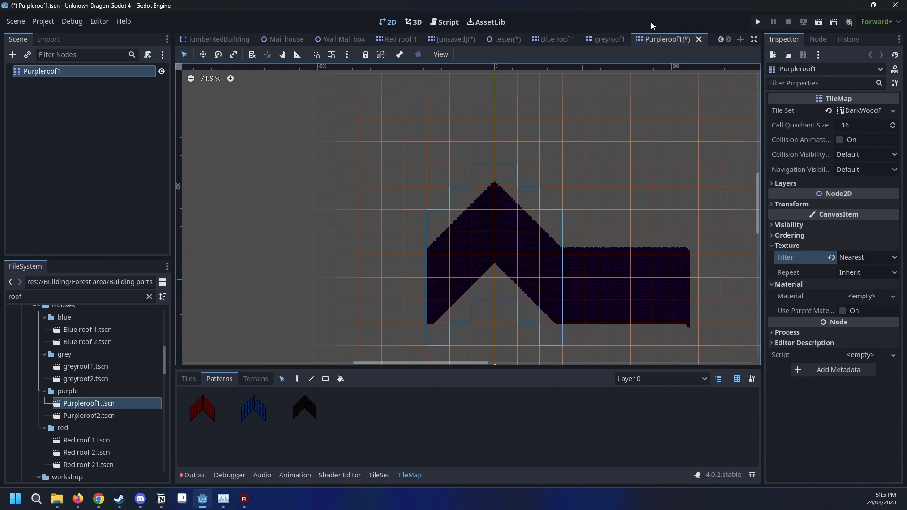
right_click(647, 37)
left_click(678, 62)
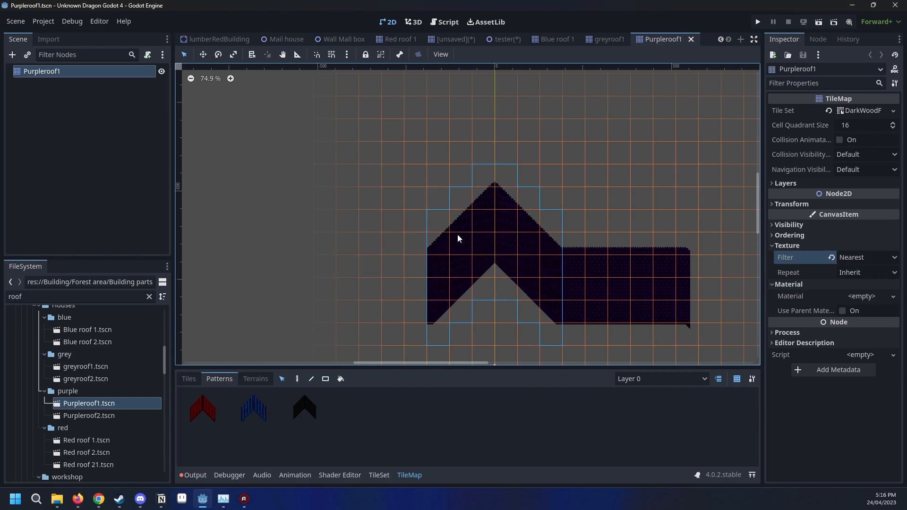
middle_click_drag(543, 237, 553, 206)
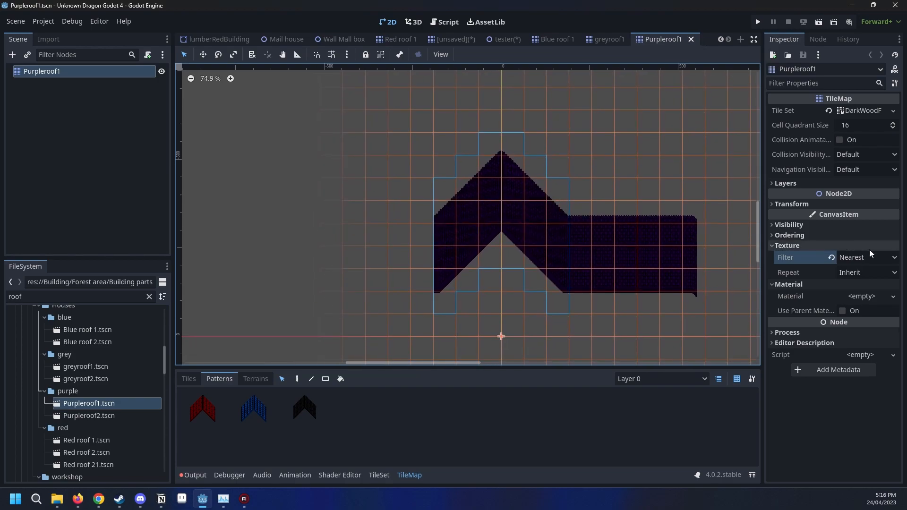
Check the available texture filter options and examine the sharpness of the purple roof tiles up close.
left_click(889, 257)
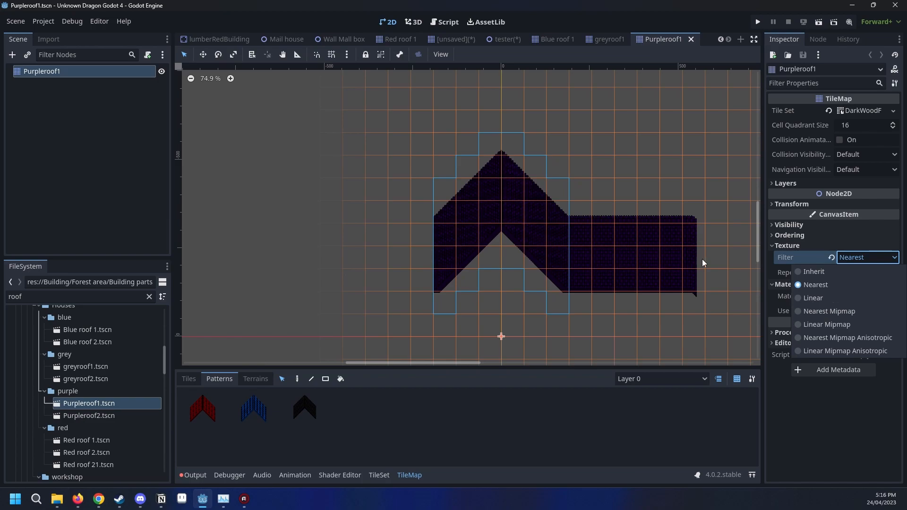
scroll(558, 174, "up", 2)
scroll(529, 187, "up", 1)
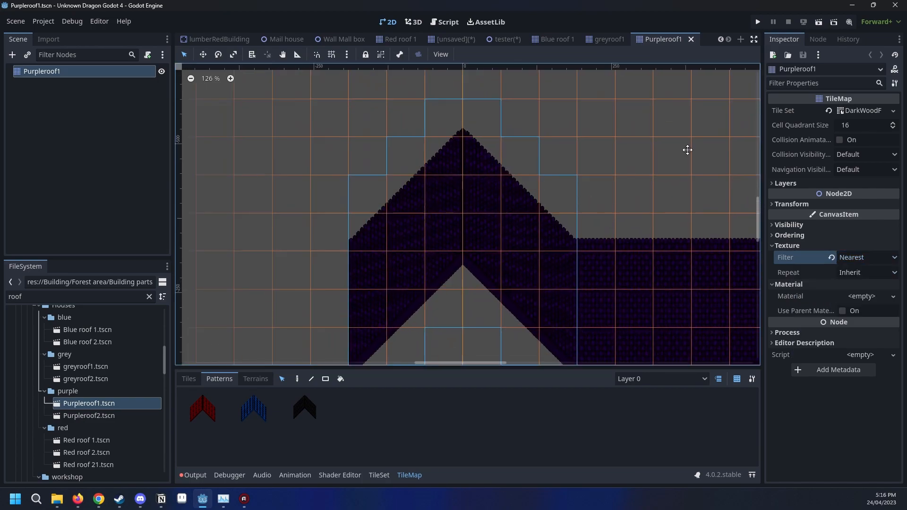
middle_click_drag(636, 162, 651, 208)
scroll(619, 198, "down", 3)
scroll(640, 220, "up", 2)
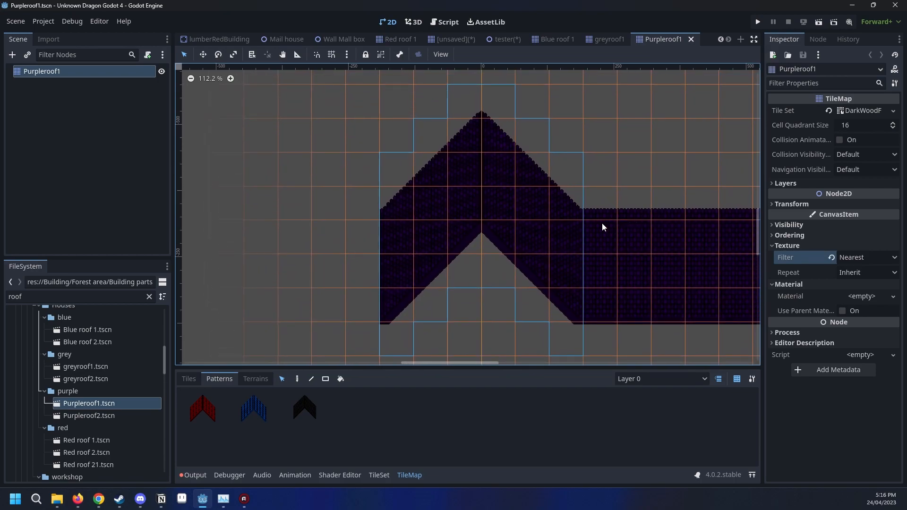
scroll(624, 333, "up", 2)
scroll(588, 288, "up", 12)
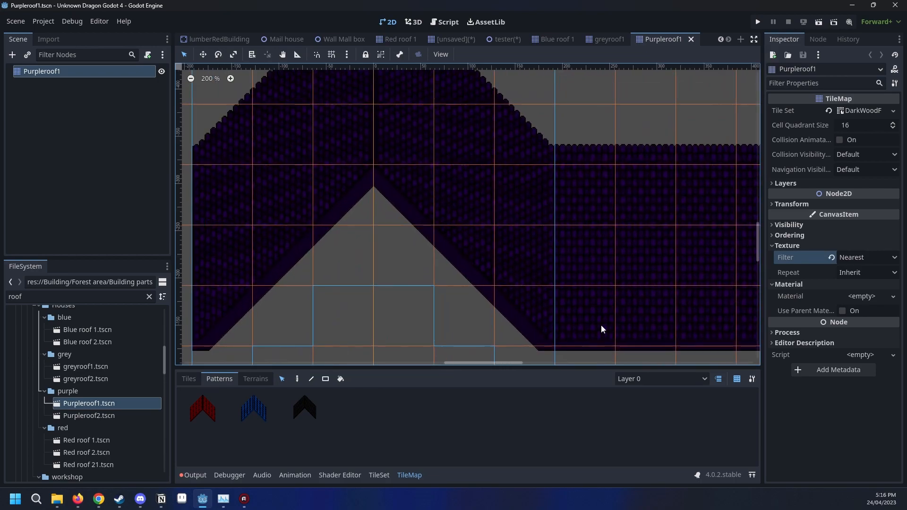
scroll(458, 202, "down", 7)
middle_click_drag(485, 164, 574, 235)
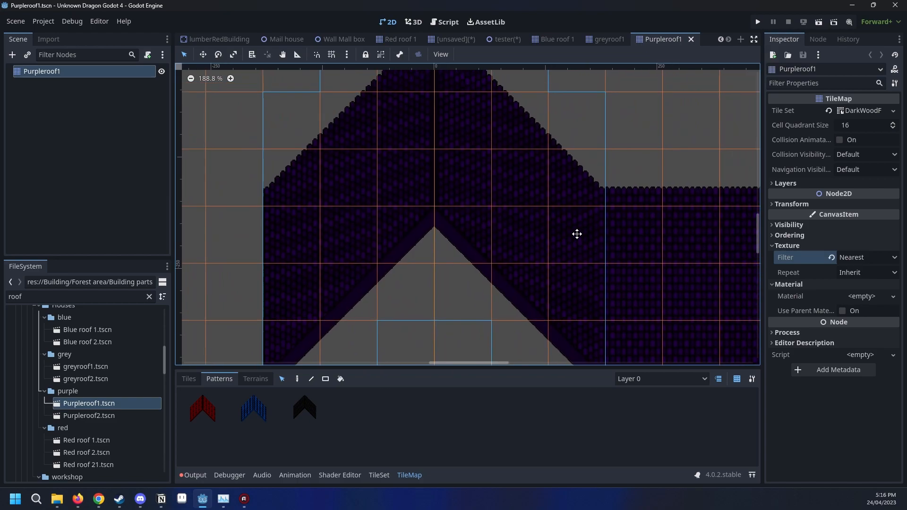
Save the selected purple roof tiles as a new pattern beside the grey roof pattern.
scroll(576, 238, "down", 8)
left_click_drag(458, 213, 376, 423)
scroll(544, 208, "down", 2)
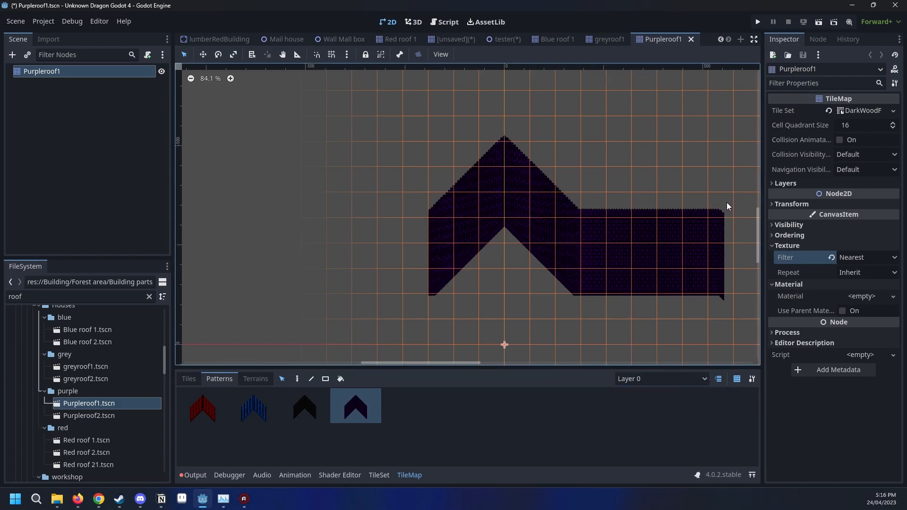
Switch to the Fire Wood Cutter house scene and bring its fenced yard into view.
left_click(819, 182)
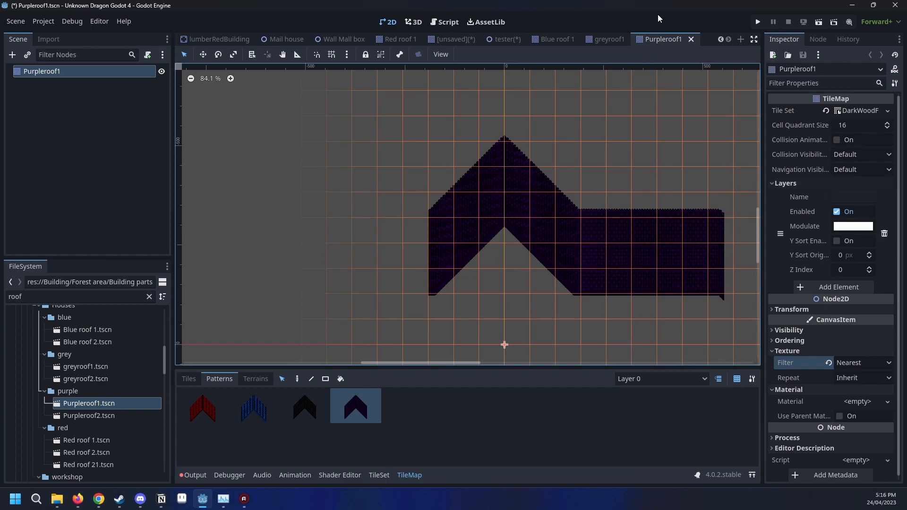
mouse_move(591, 41)
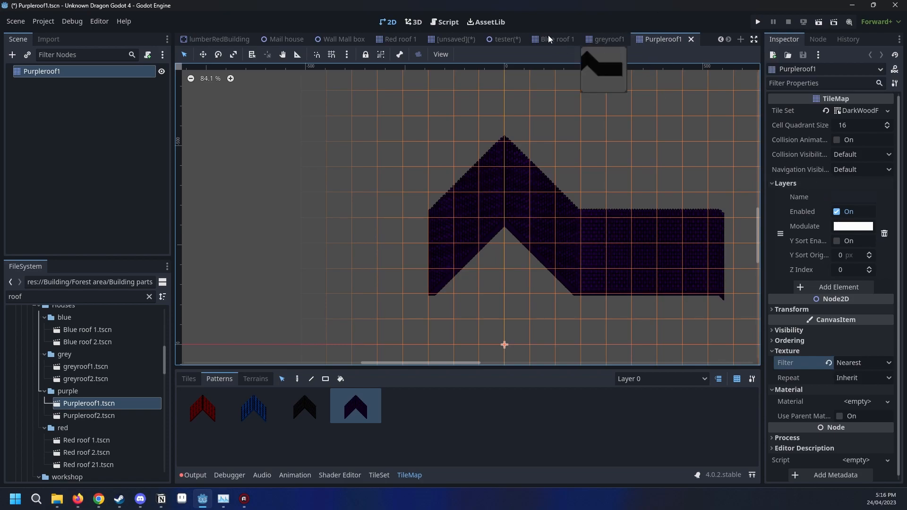
left_click(397, 39)
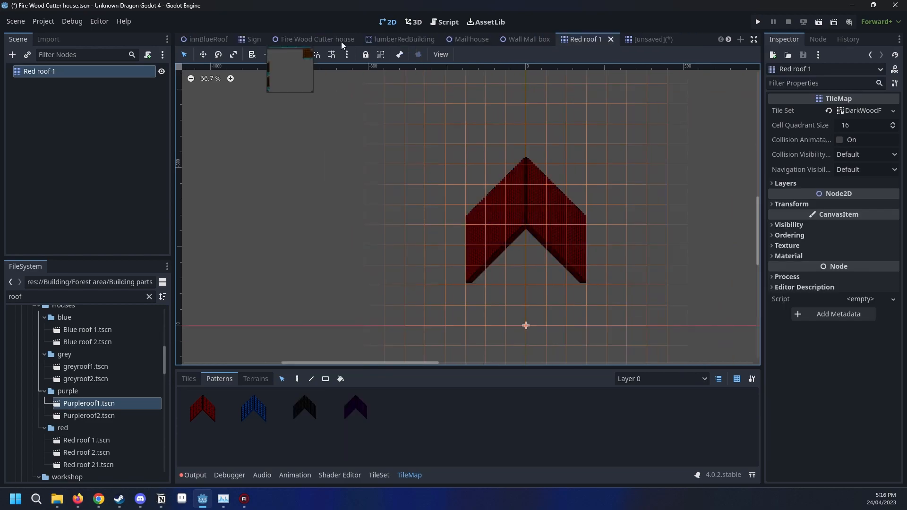
left_click(341, 41)
middle_click_drag(403, 144, 463, 154)
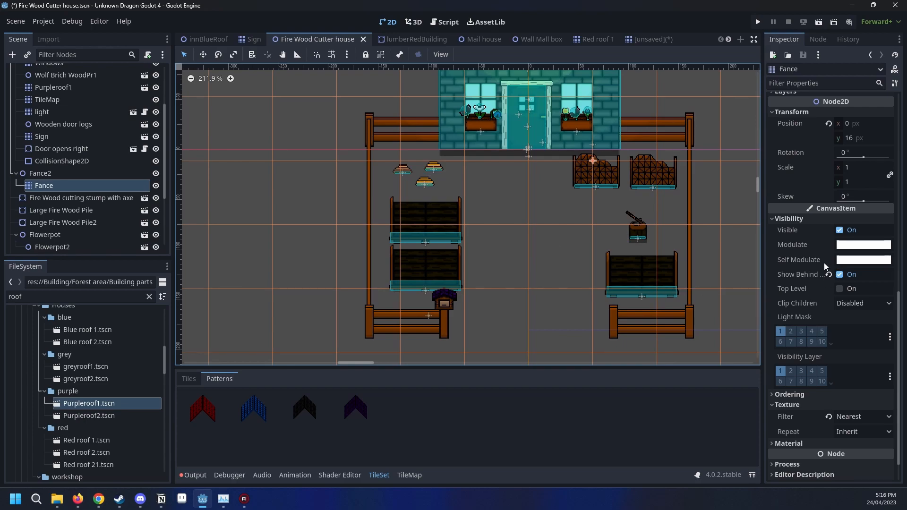
Turn off Show Behind Parent for the Fance TileMap and save the Fire Wood Cutter house scene.
left_click(840, 274)
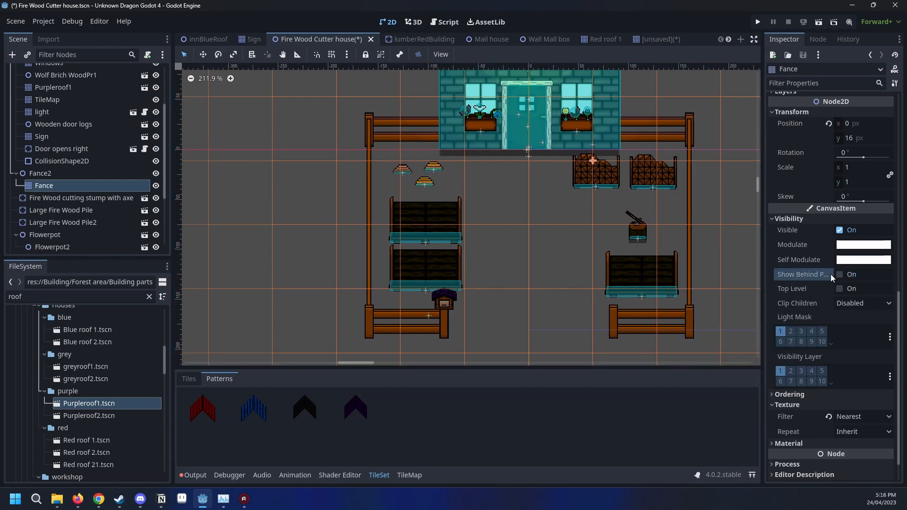
scroll(477, 217, "down", 5)
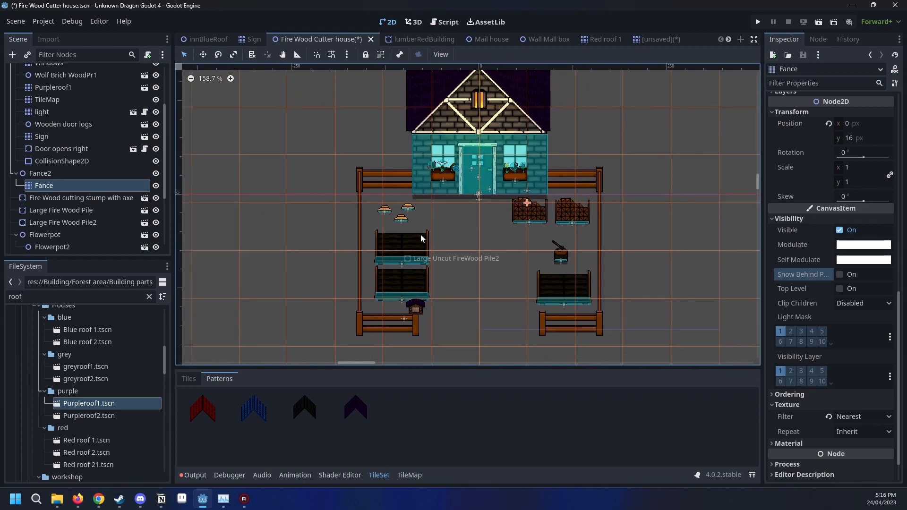
right_click(321, 38)
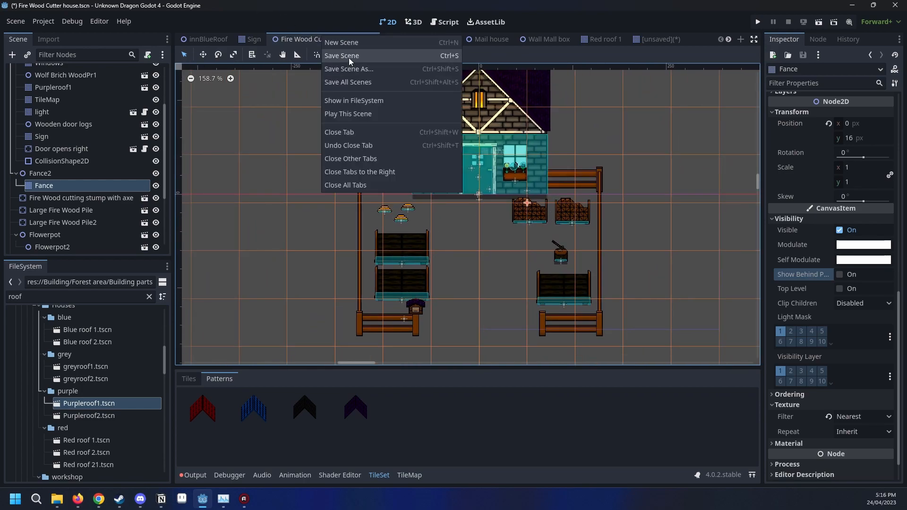
left_click(349, 57)
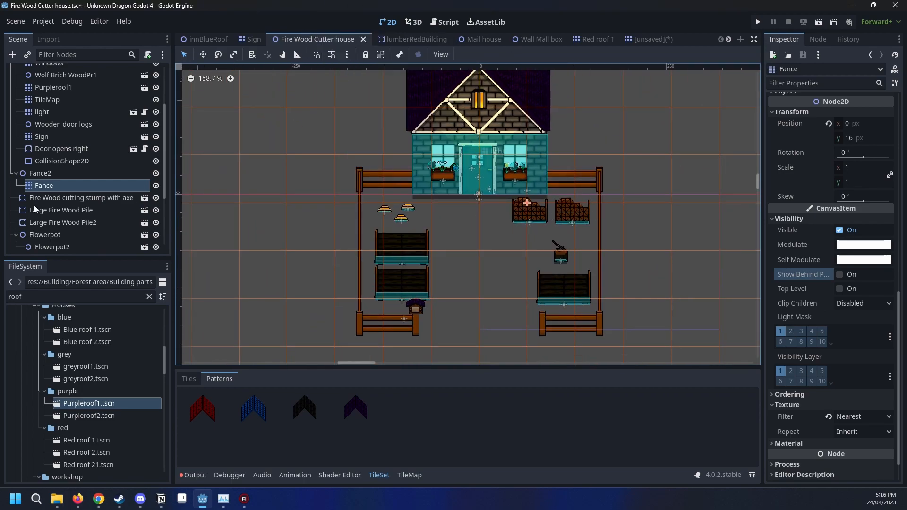
Reselect the Fance TileMap under Fance2 and check its TileMap patterns and the fenced yard around the house.
left_click(76, 175)
left_click(74, 183)
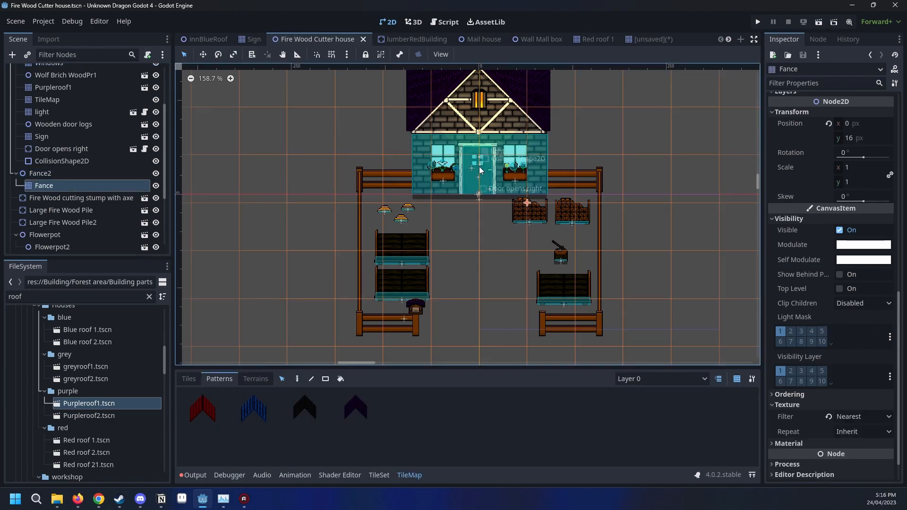
middle_click_drag(538, 172, 557, 181)
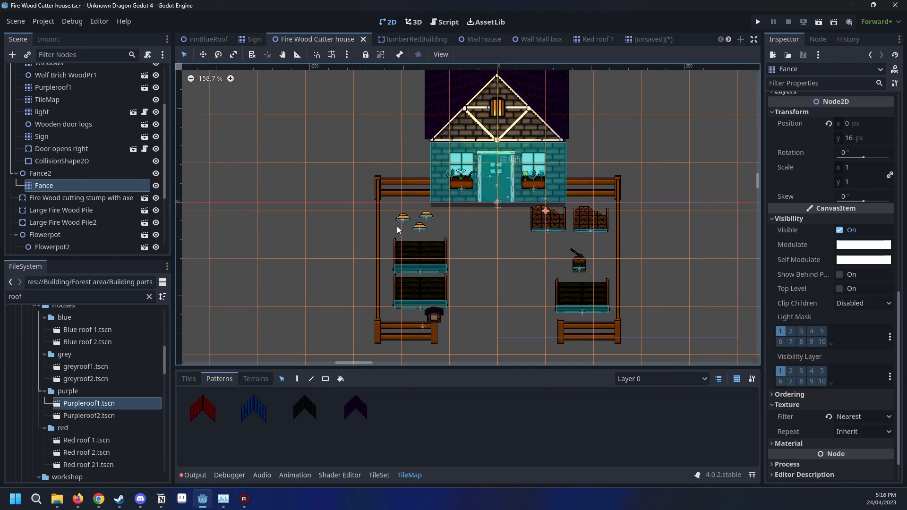
scroll(567, 258, "up", 4)
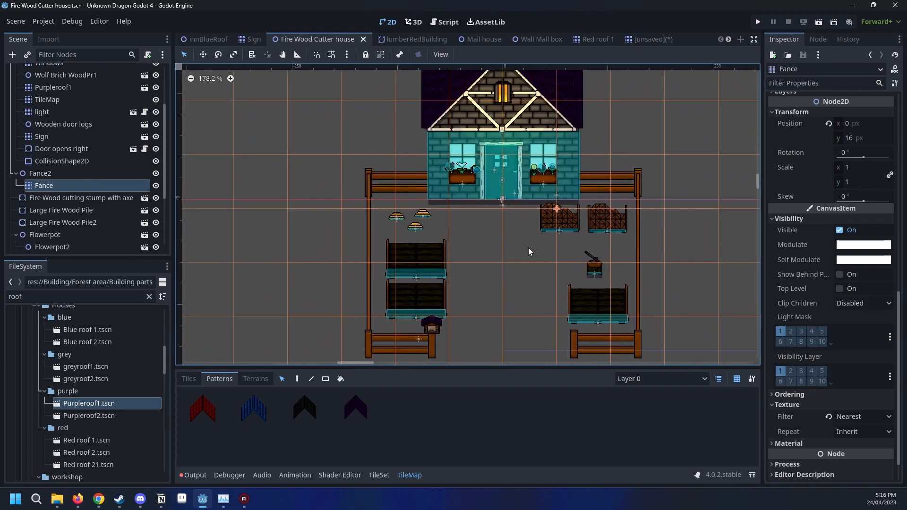
middle_click_drag(533, 282, 497, 253)
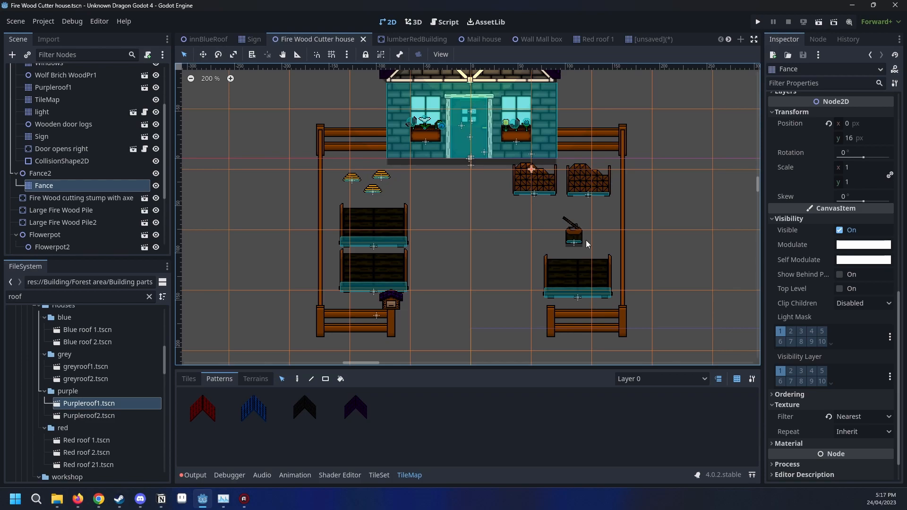
Review the tile set properties of the Fance TileMap, including its physics layers and terrain sets, and collapse them.
scroll(859, 284, "down", 1)
scroll(849, 288, "up", 10)
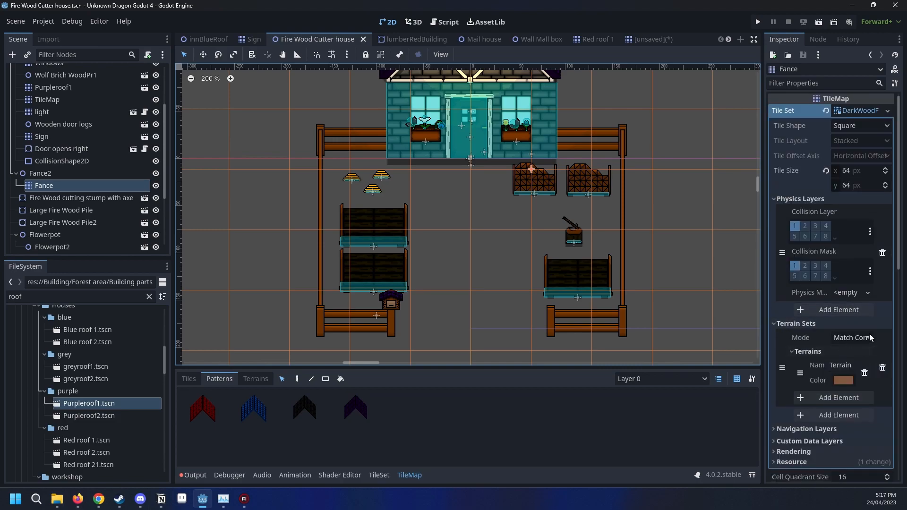
scroll(869, 333, "down", 2)
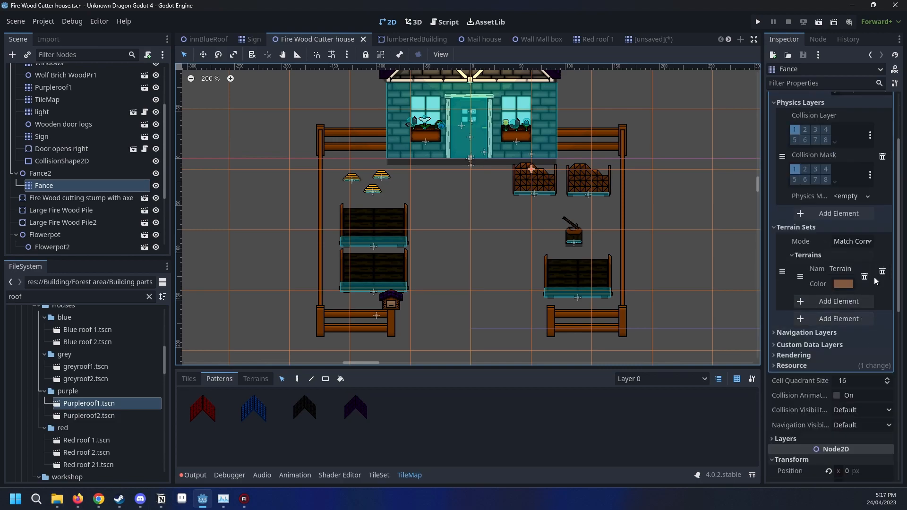
scroll(824, 266, "down", 3)
scroll(827, 299, "up", 5)
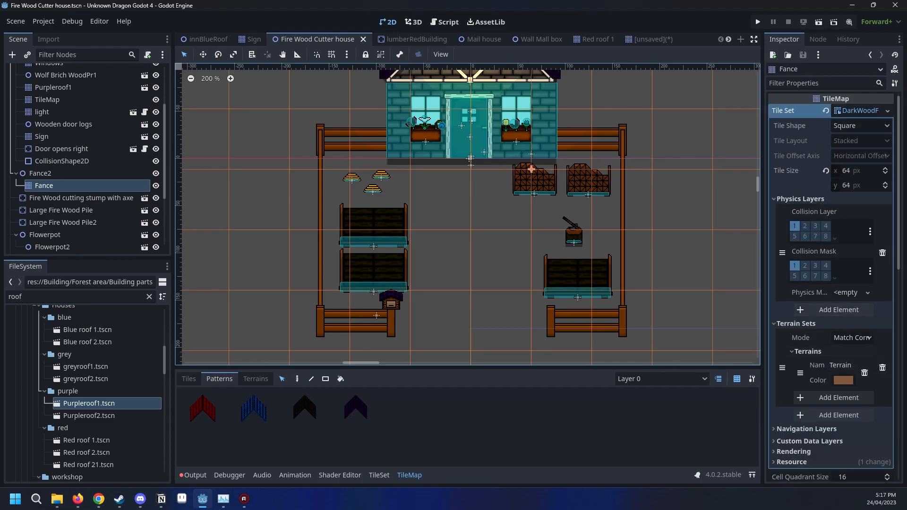
left_click(859, 110)
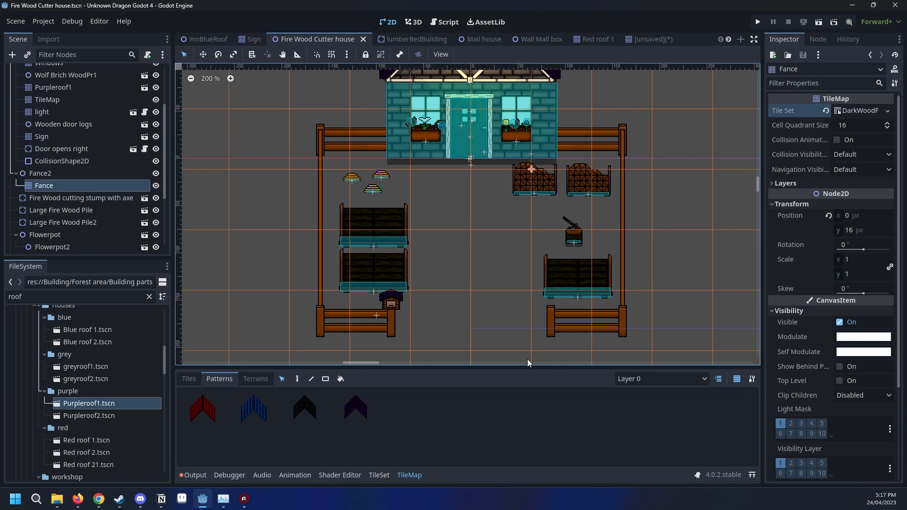
Show the Fance TileMap's tiles and sample the corner fence tile beside the house with the Paint tool.
left_click(180, 379)
scroll(415, 219, "up", 1)
middle_click_drag(418, 222, 483, 276)
scroll(465, 312, "up", 2)
middle_click_drag(463, 315, 435, 314)
scroll(283, 259, "down", 2)
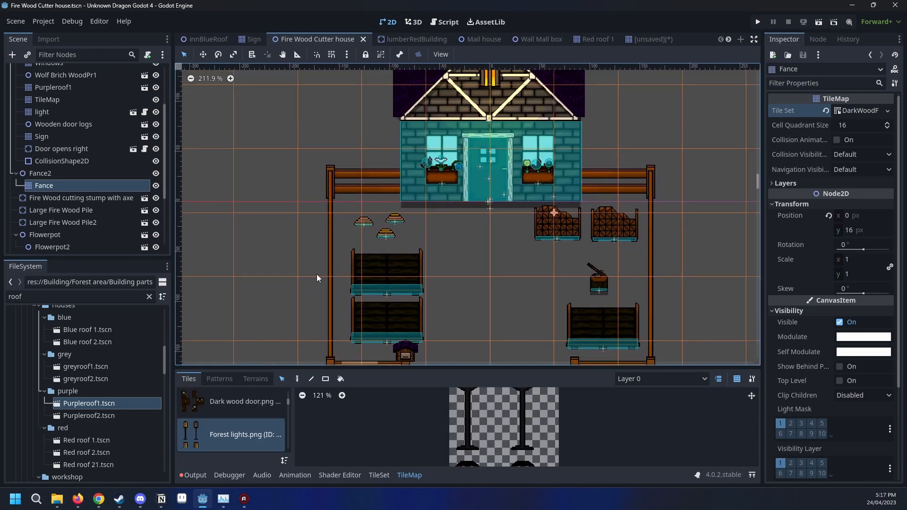
left_click(296, 378)
left_click(333, 177, "ctrl")
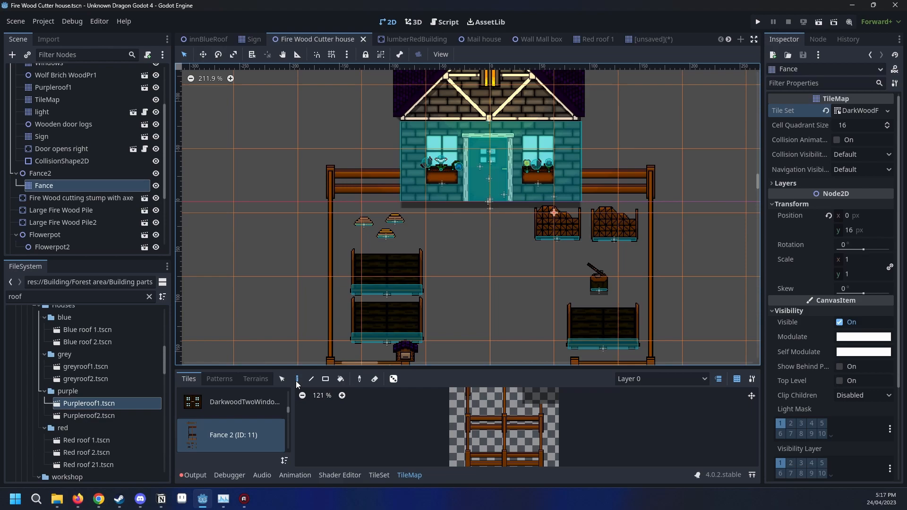
Enlarge the tile area and select the first fence tile in the Fance 2 atlas.
middle_click_drag(337, 147, 340, 166)
middle_click_drag(443, 237, 439, 204)
middle_click_drag(533, 395, 500, 427)
scroll(535, 409, "up", 1)
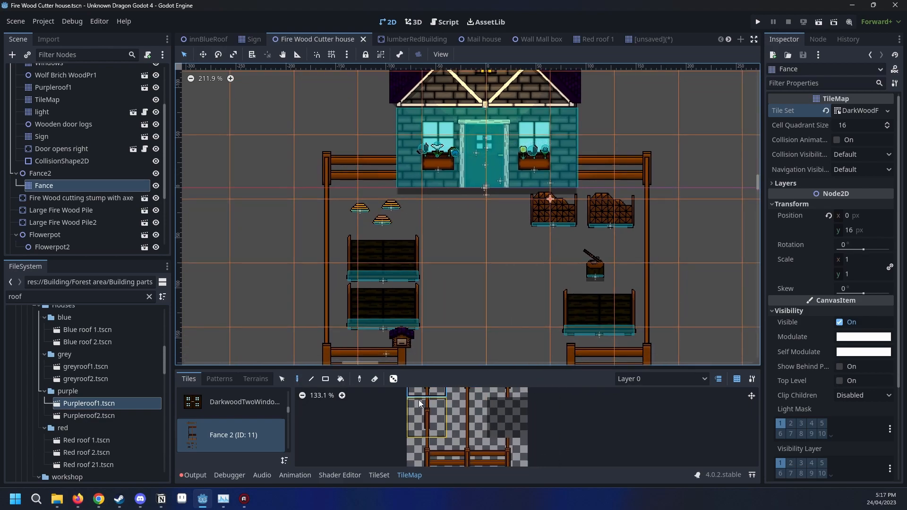
left_click_drag(453, 367, 339, 192)
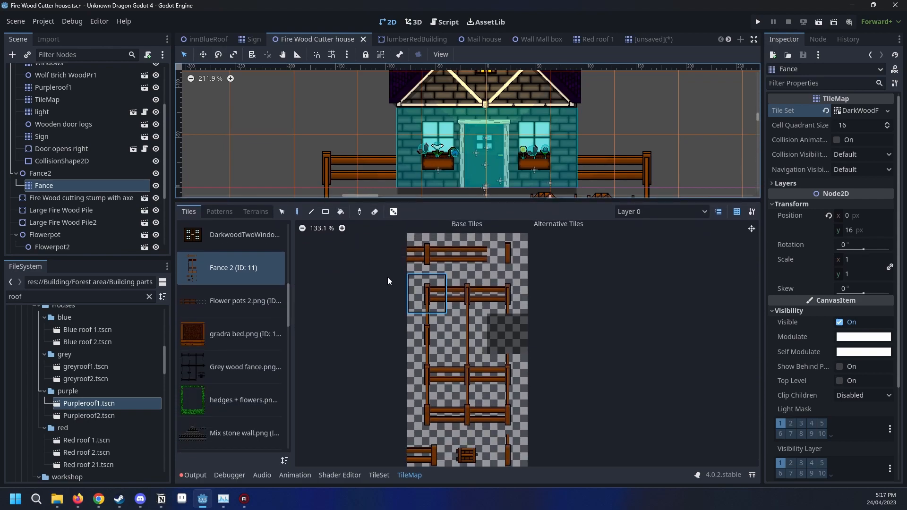
left_click(428, 256)
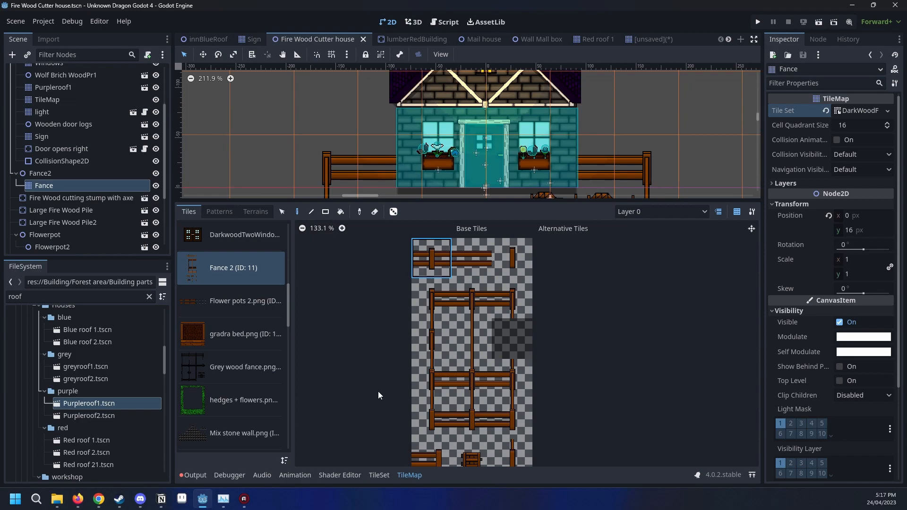
Compare the patterns and terrains of the Fance TileMap with its tiles.
left_click(230, 213)
left_click(190, 212)
left_click(256, 212)
left_click(223, 241)
left_click(192, 212)
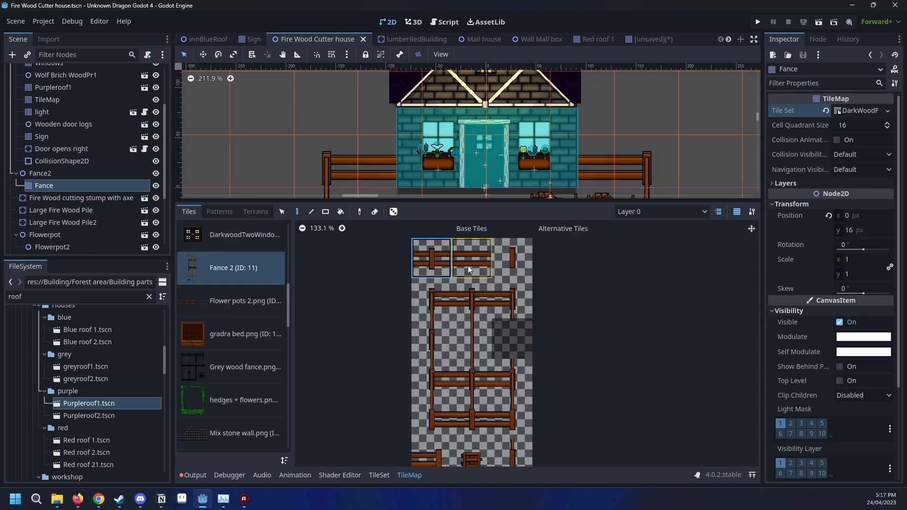
left_click(255, 211)
left_click(192, 211)
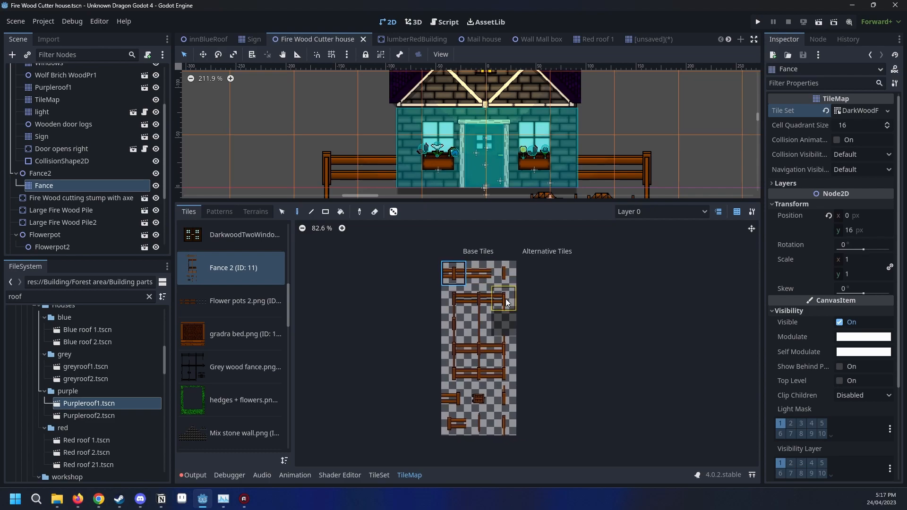
Select all fence tiles in the Fance 2 atlas and check the TileMap's saved patterns again.
left_click_drag(451, 271, 513, 428)
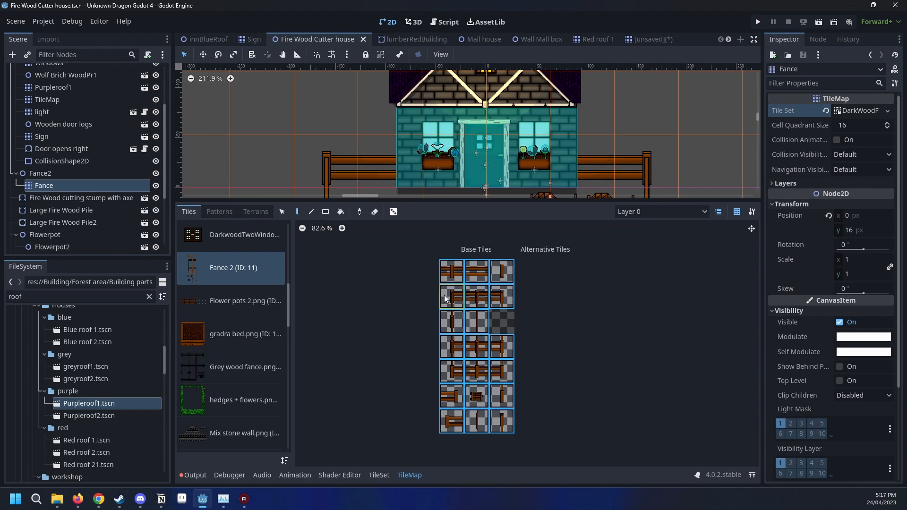
left_click(220, 211)
left_click(189, 212)
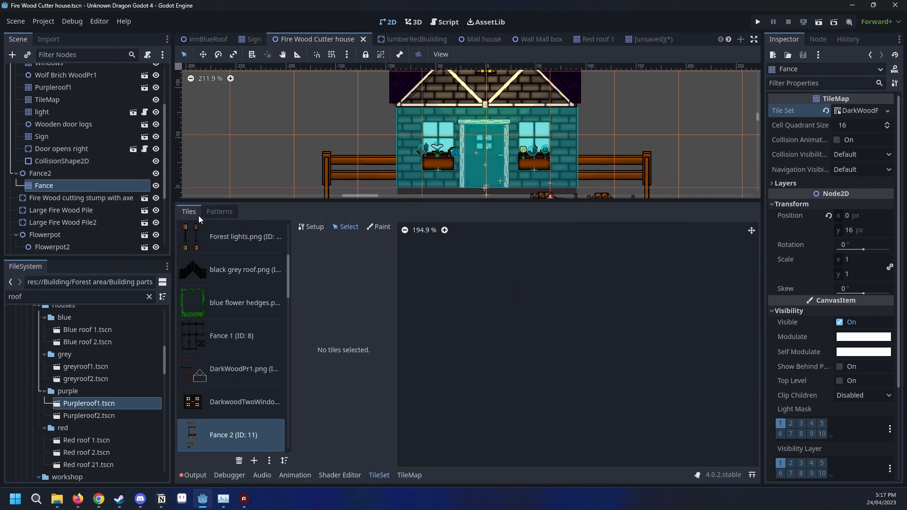
Select all Fance 2 tiles in the TileSet editor and set their Terrain Set to 0.
scroll(224, 394, "down", 3)
left_click(230, 314)
scroll(464, 392, "up", 8)
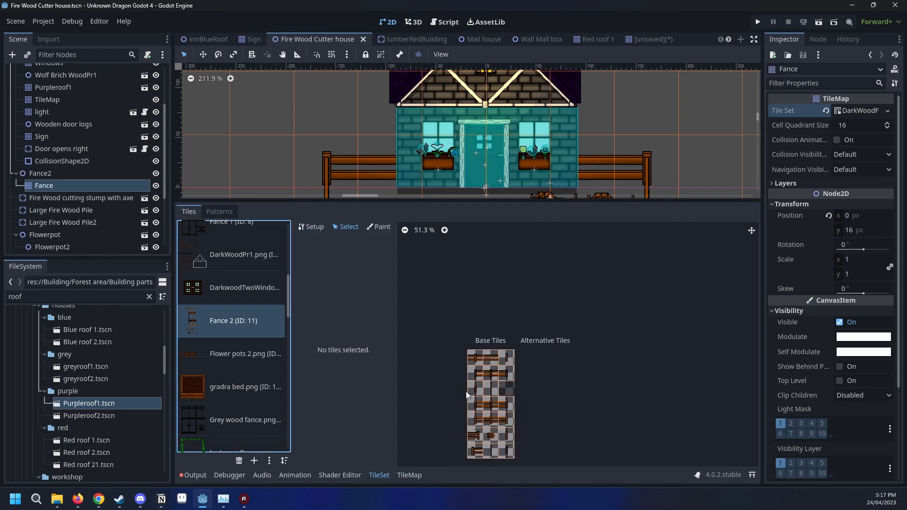
left_click_drag(603, 450, 603, 451)
middle_click_drag(602, 451, 569, 420)
scroll(331, 295, "down", 3)
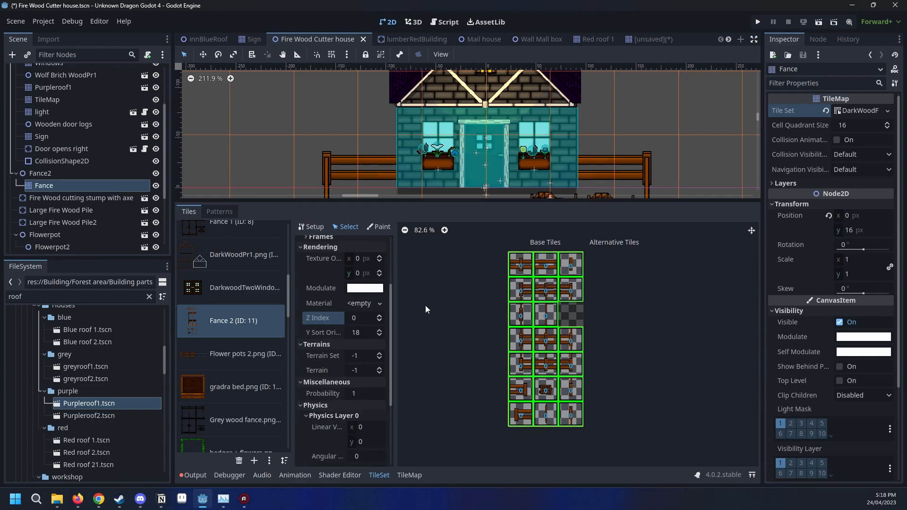
left_click(379, 354)
Select the middle fence tile in the atlas's second row and review its peering bits and collision polygon.
scroll(350, 317, "down", 2)
scroll(350, 315, "down", 5)
scroll(371, 330, "down", 1)
scroll(507, 305, "up", 3)
left_click(542, 282)
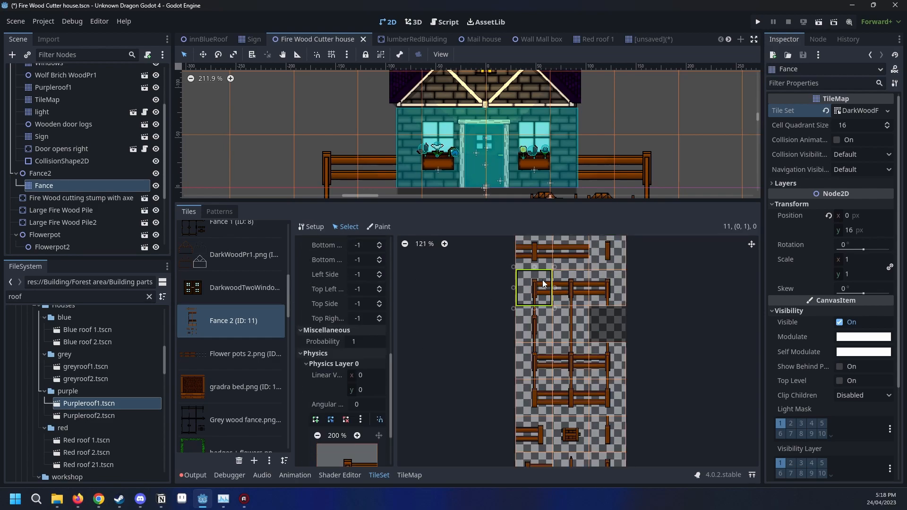
left_click(519, 294)
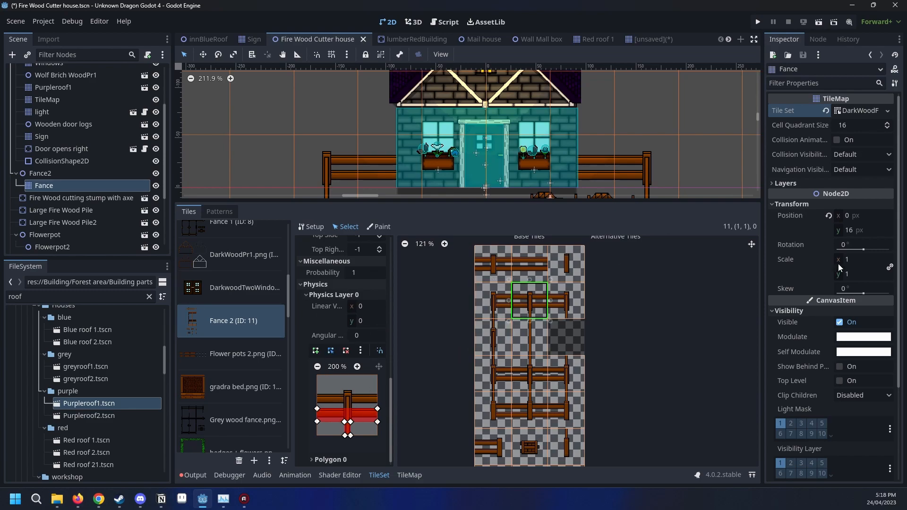
Review the tile set's physics layers and physics material options alongside the tile's Physics Layer 0.
left_click(868, 110)
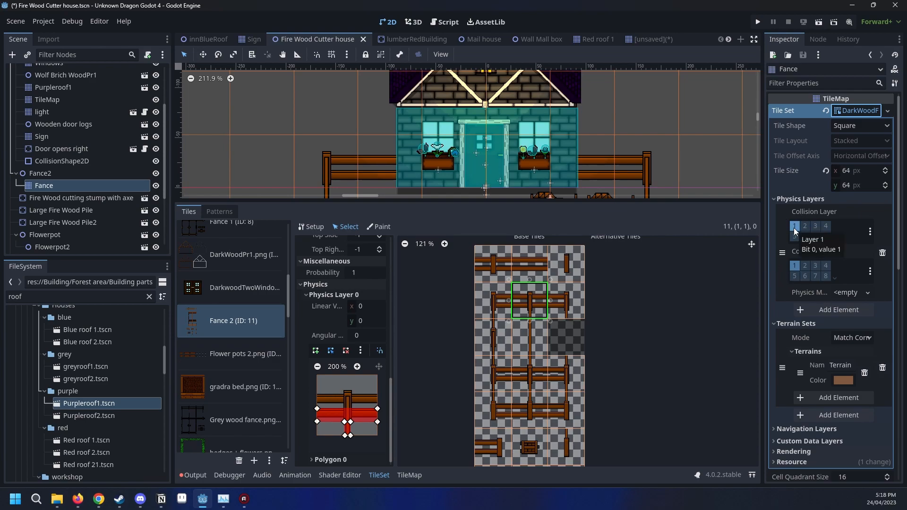
left_click(312, 298)
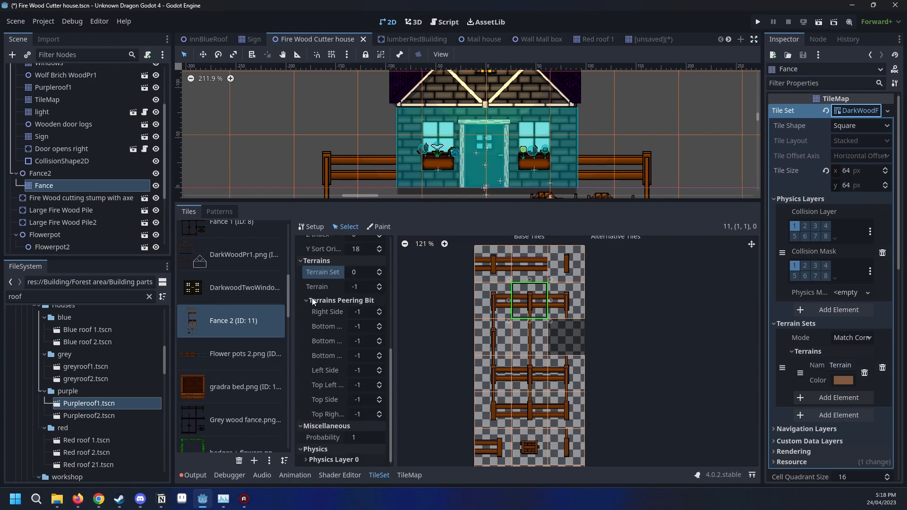
left_click(313, 459)
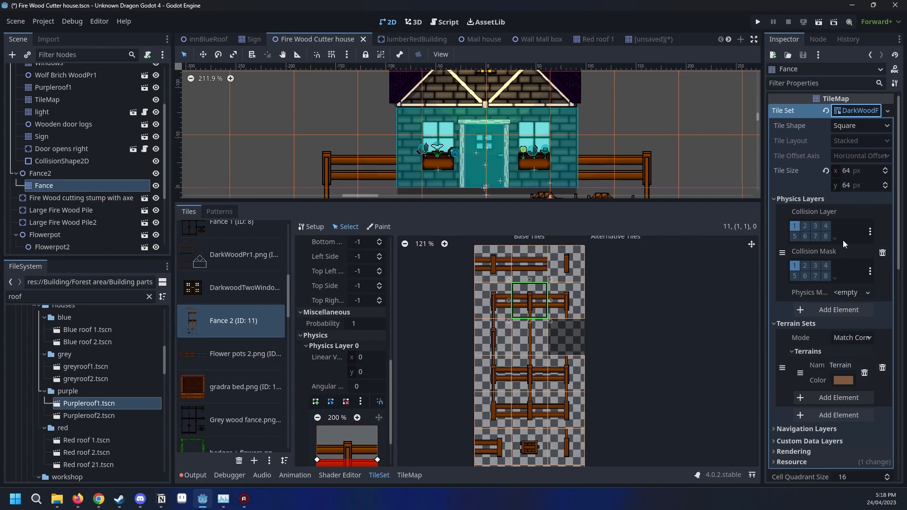
left_click(863, 292)
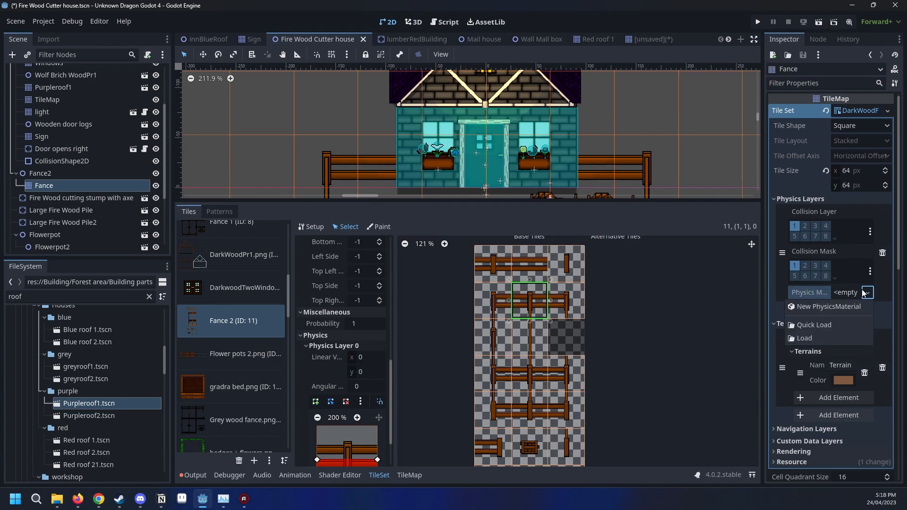
left_click(863, 292)
scroll(834, 321, "down", 2)
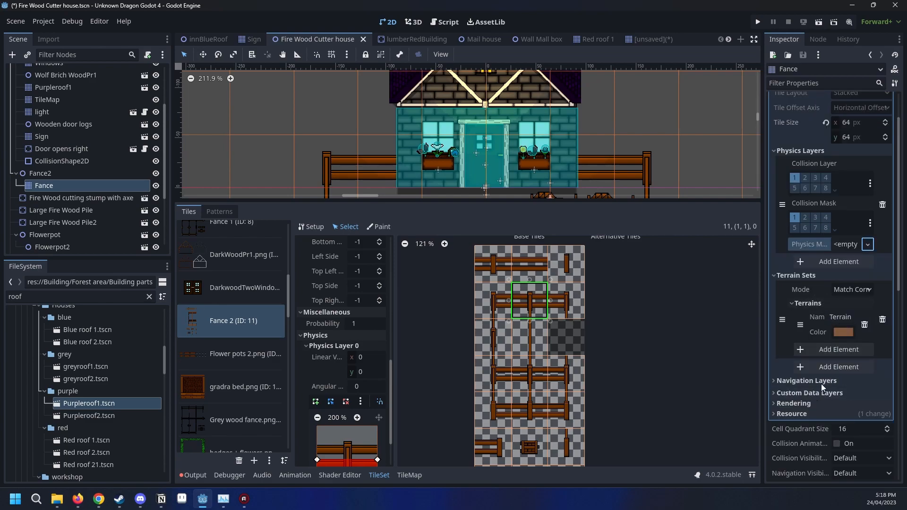
scroll(803, 369, "down", 2)
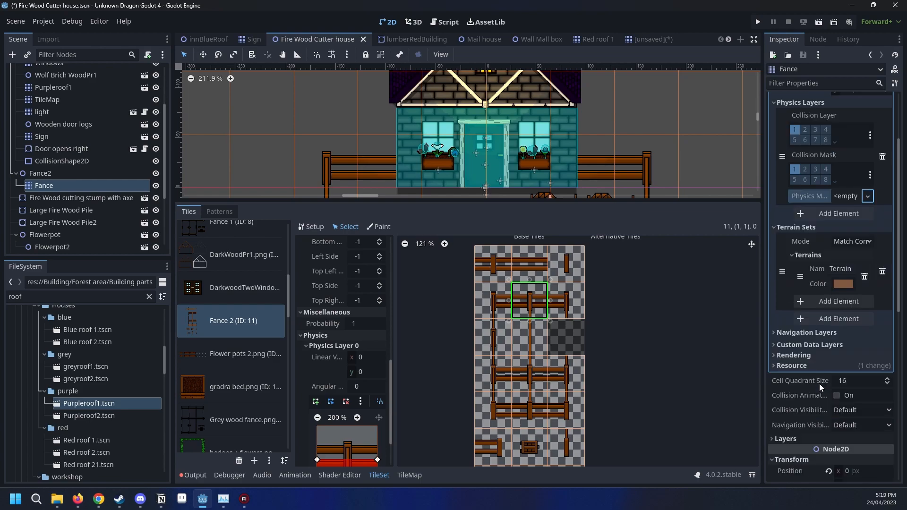
Add a navigation layer to the tile set and check it in the selected fence tile's properties.
left_click(782, 334)
left_click(836, 349)
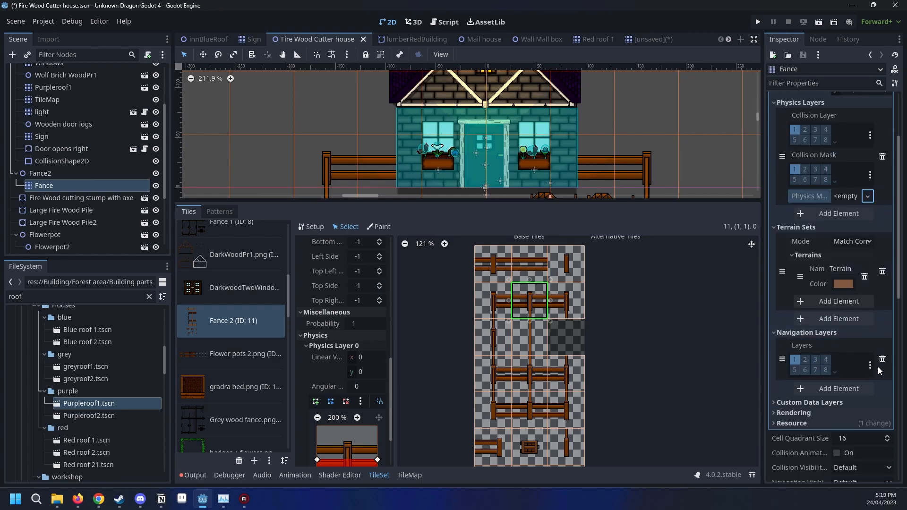
scroll(351, 392, "down", 3)
scroll(352, 392, "down", 1)
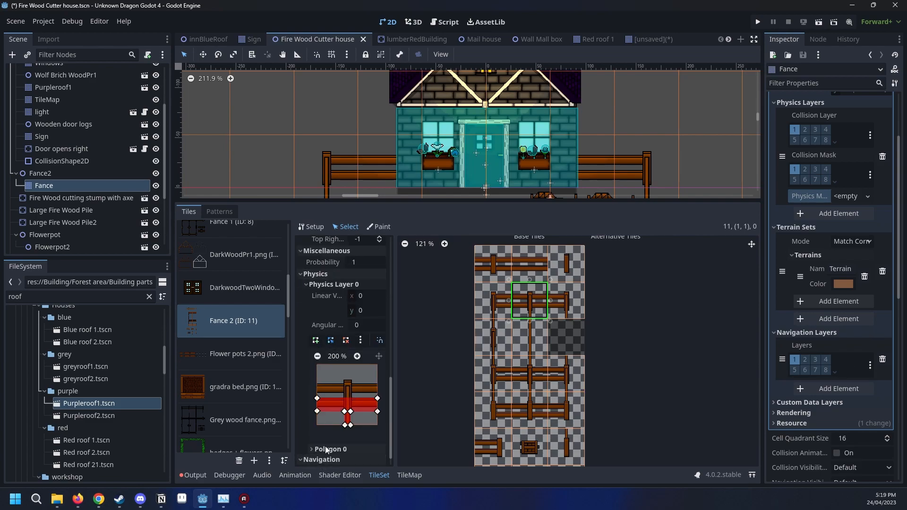
scroll(346, 410, "down", 6)
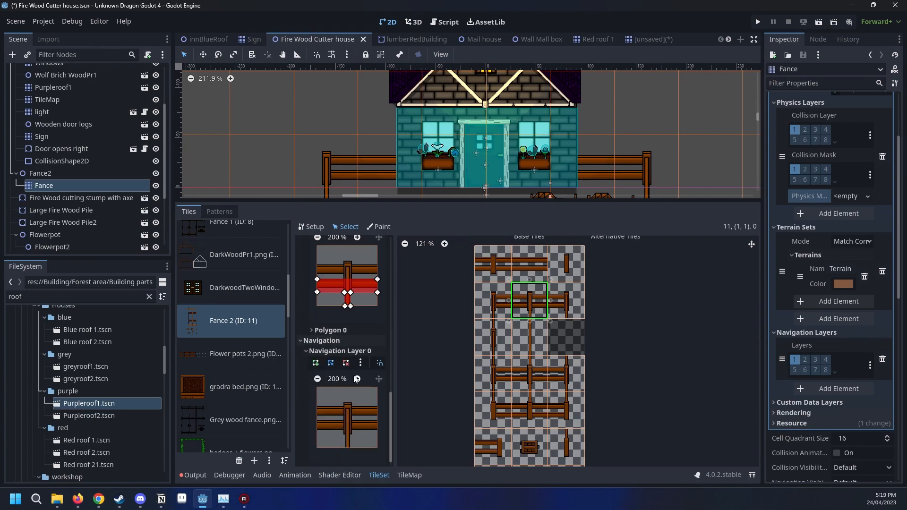
left_click(329, 352)
left_click(326, 451)
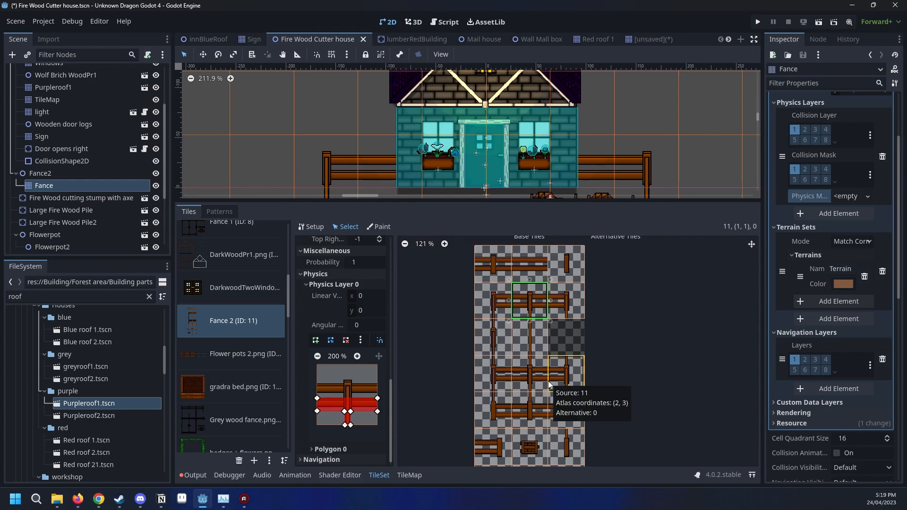
Draw a navigation polygon around the rails and post of the middle fence tile in Navigation Layer 0.
scroll(468, 322, "up", 5)
middle_click_drag(636, 265, 624, 342)
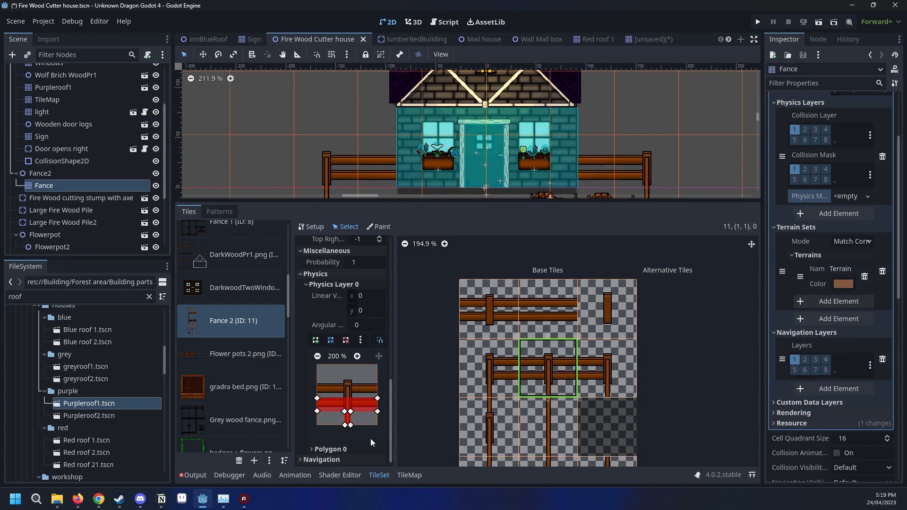
left_click(343, 460)
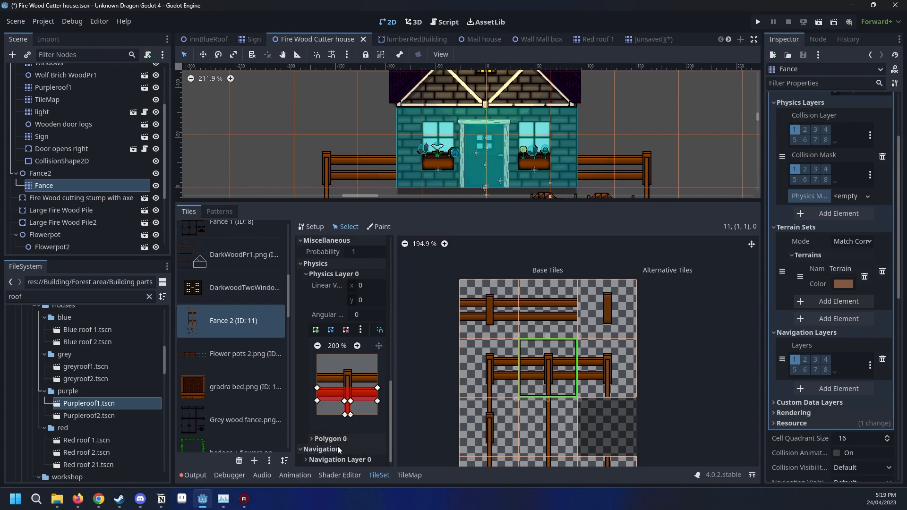
left_click(326, 459)
left_click(316, 363)
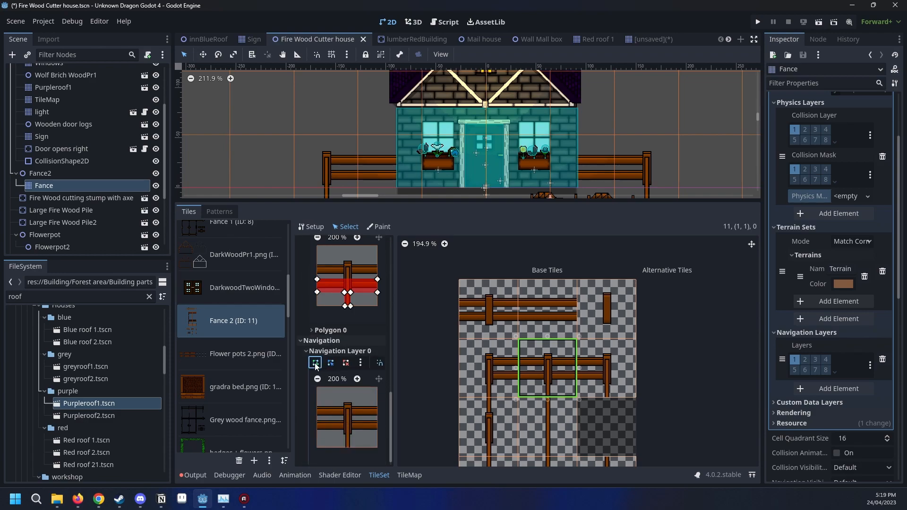
left_click(317, 400)
left_click(377, 401)
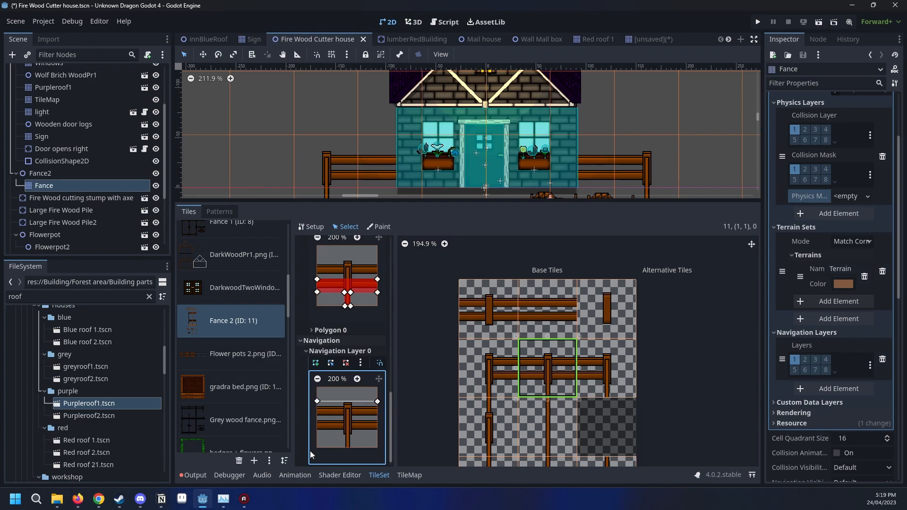
left_click(317, 437)
left_click(340, 438)
left_click(340, 448)
left_click(357, 447)
left_click(358, 438)
left_click(378, 402)
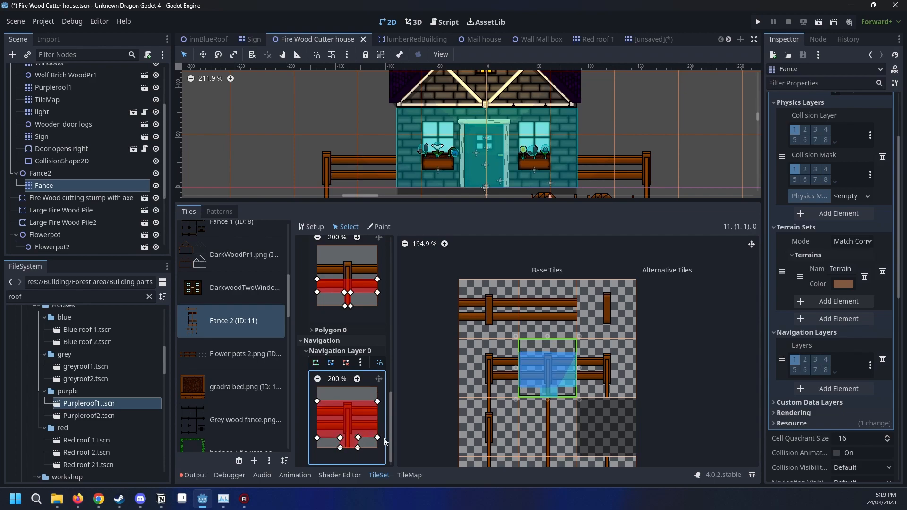
Reopen the middle fence tile's Physics Layer 0 and check its collision polygon and linear velocity fields.
scroll(576, 359, "up", 3)
scroll(378, 362, "up", 3)
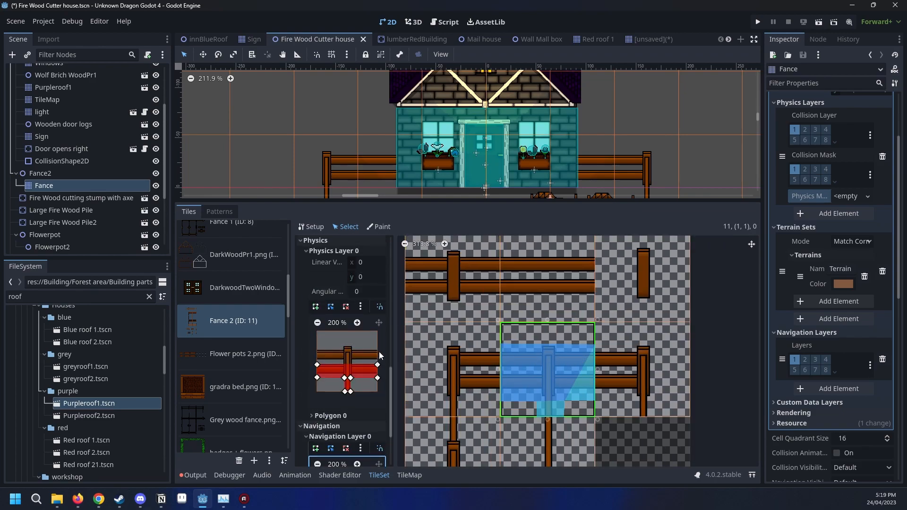
left_click(328, 250)
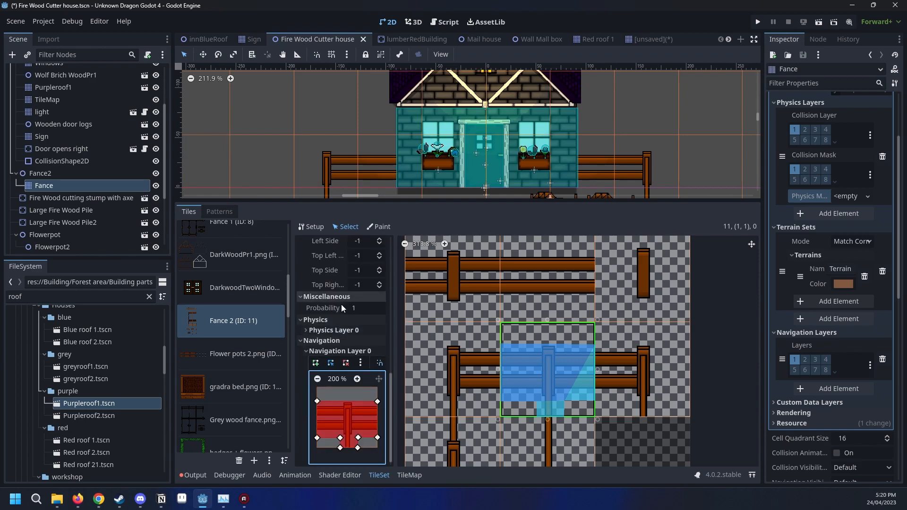
left_click(355, 330)
left_click(369, 341)
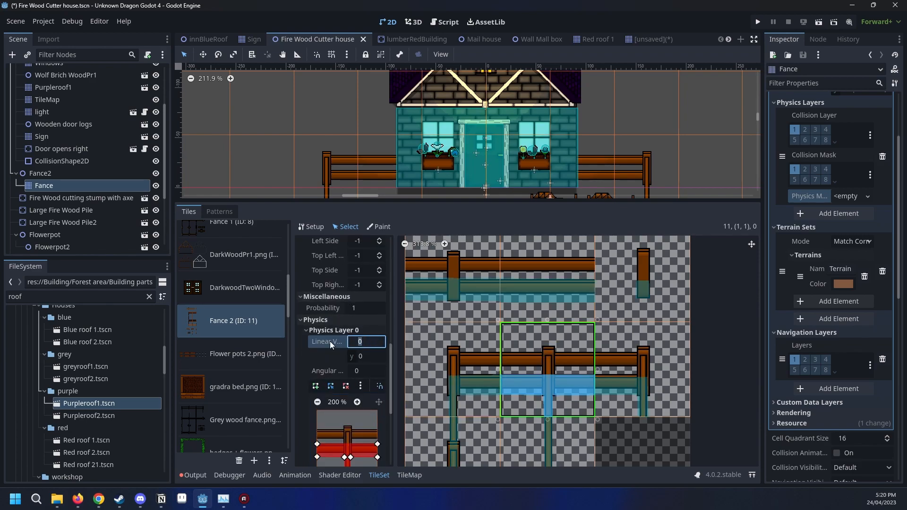
left_click(363, 355)
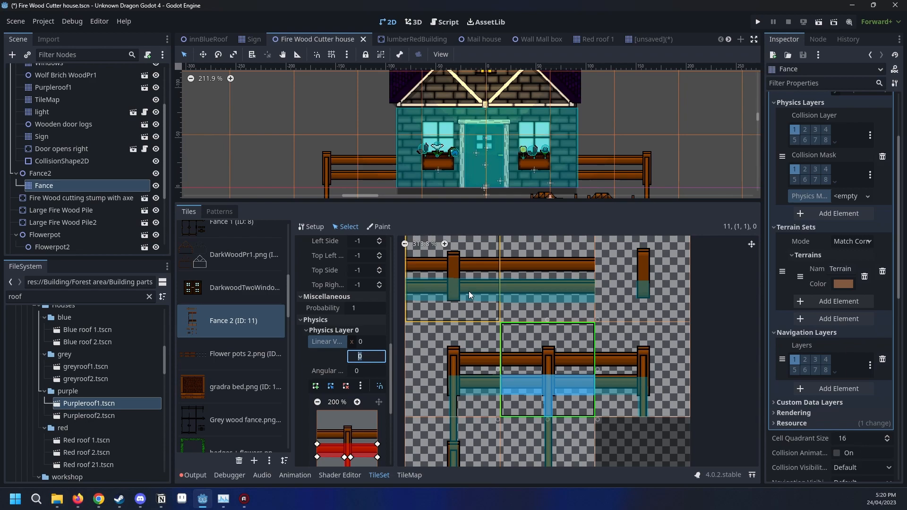
Examine the collision areas of the fence tiles across the Fance 2 atlas.
scroll(469, 291, "up", 1)
middle_click_drag(468, 291, 569, 349)
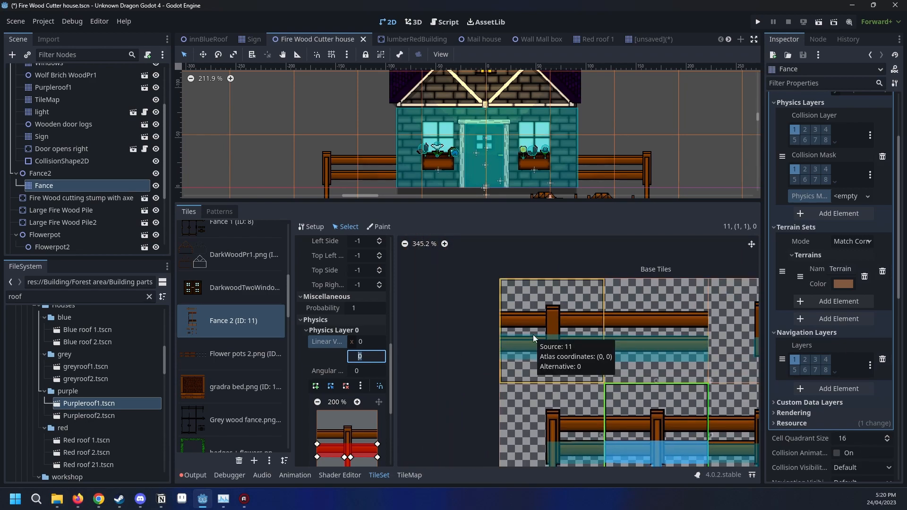
middle_click_drag(698, 363, 610, 334)
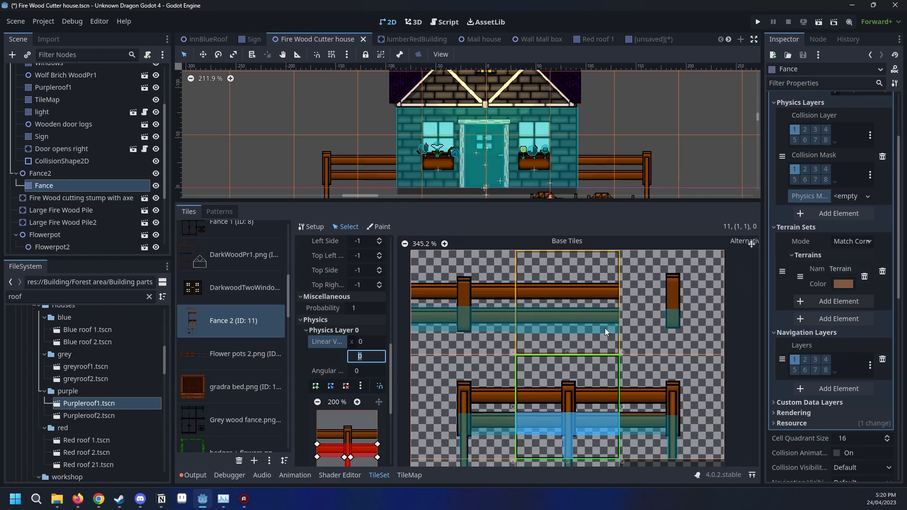
scroll(641, 327, "down", 3)
middle_click_drag(611, 400, 597, 322)
middle_click_drag(616, 396, 594, 326)
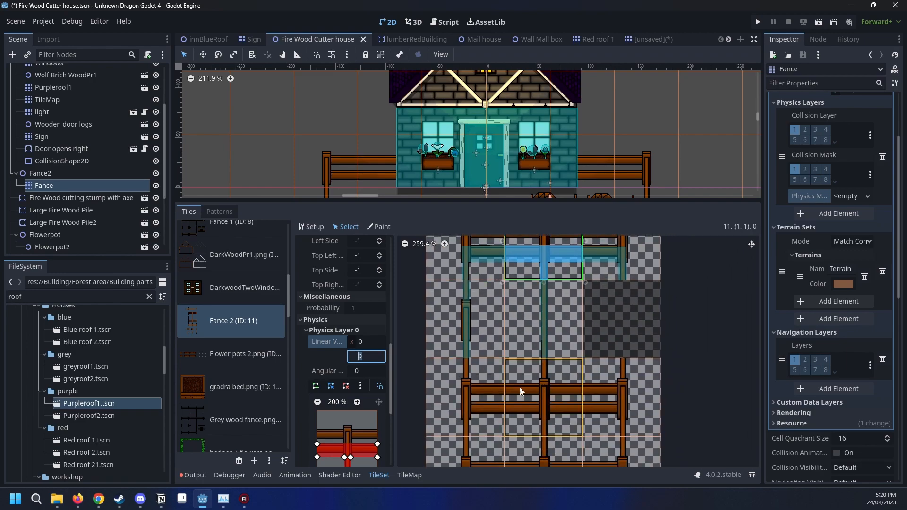
Give the left fence tile at atlas coordinates (0, 3) the default tile shape as its Physics Layer 0 collision polygon.
left_click(463, 390)
middle_click_drag(451, 408, 525, 378)
scroll(558, 368, "up", 4)
scroll(338, 362, "down", 4)
scroll(541, 355, "up", 2)
left_click(360, 272)
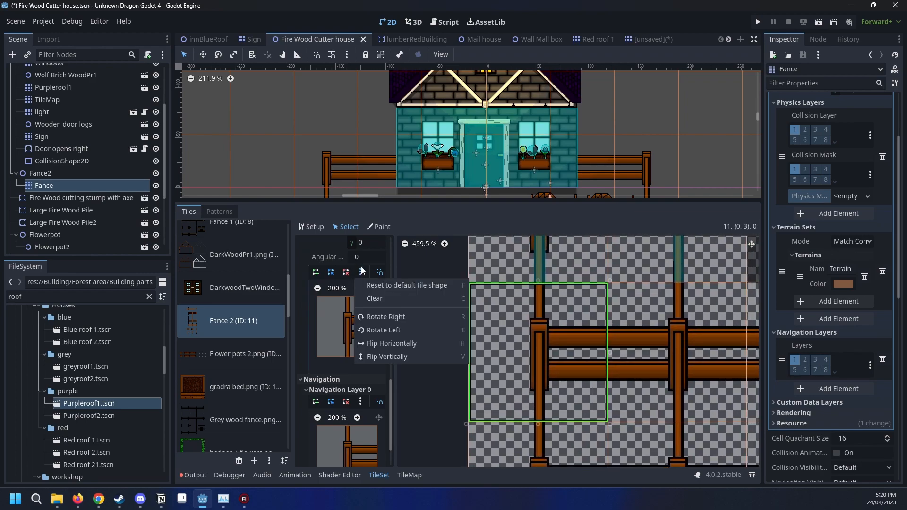
left_click(391, 286)
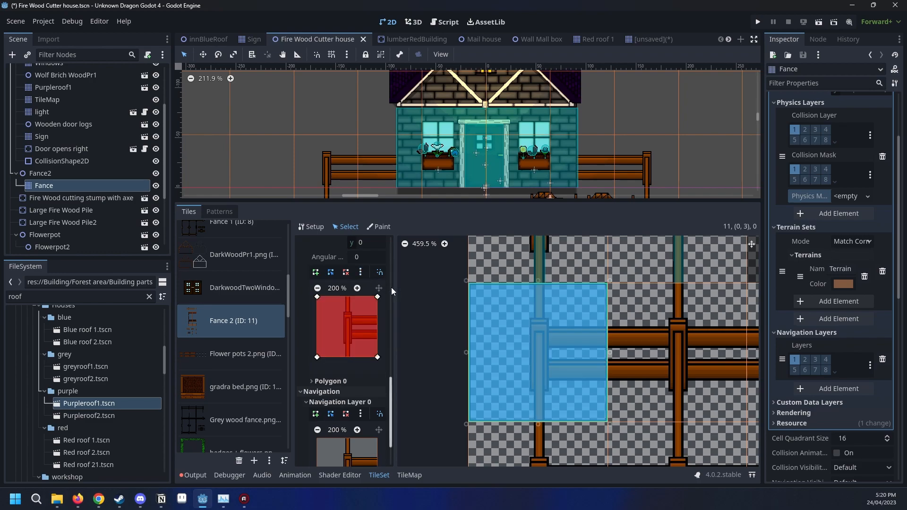
Narrow the tile's full-square collision polygon so that it covers only the vertical post.
scroll(462, 293, "up", 3)
middle_click_drag(562, 348, 512, 326)
scroll(491, 325, "down", 1)
left_click(320, 297)
left_click_drag(320, 296, 343, 297)
left_click_drag(321, 359, 351, 357)
left_click(342, 358)
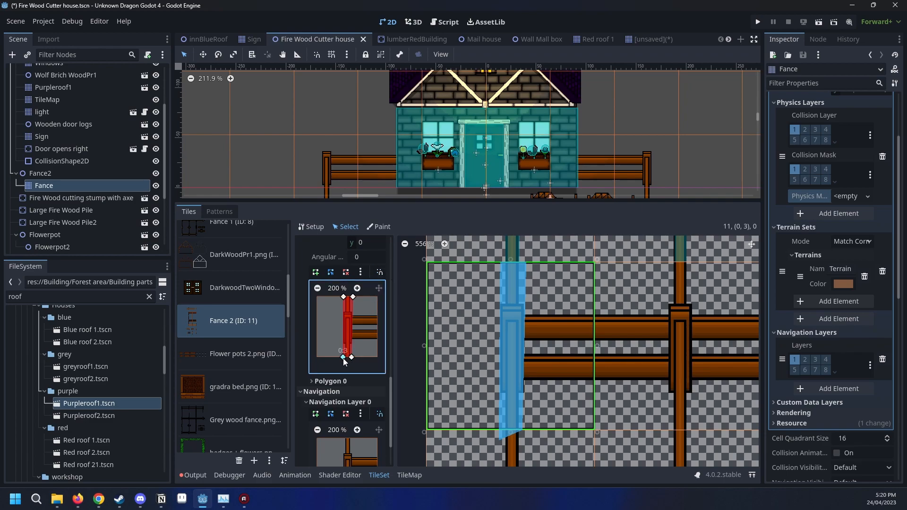
Extend the left fence tile's collision polygon along the lower rail and fit its corners at the base of the post.
left_click(379, 273)
left_click_drag(354, 314, 377, 313)
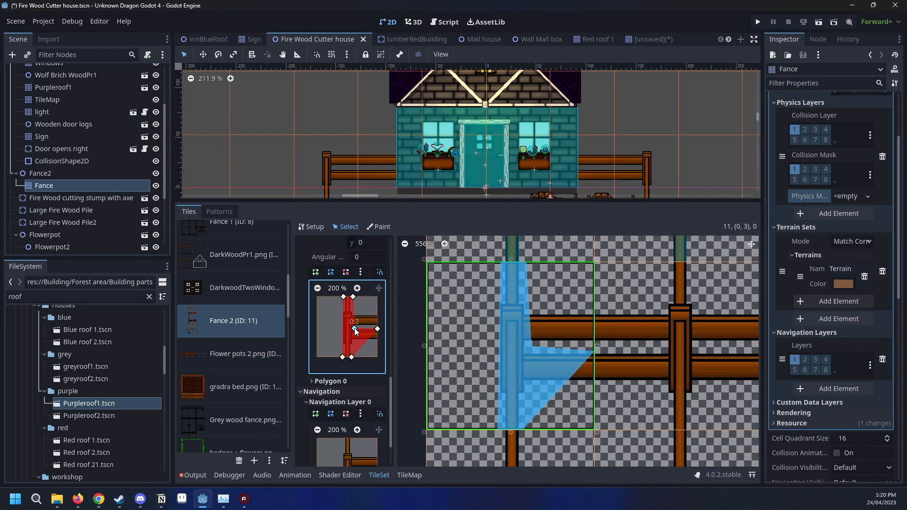
scroll(522, 352, "up", 2)
scroll(366, 338, "up", 5)
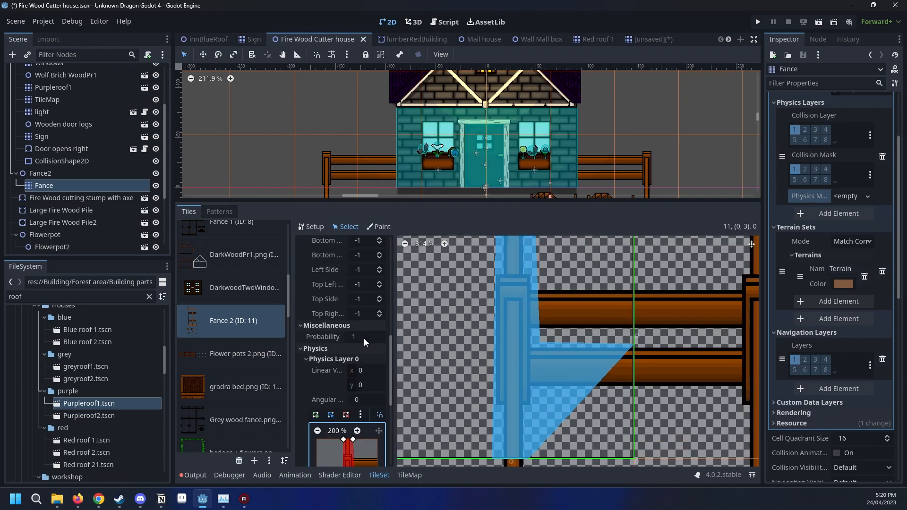
scroll(365, 338, "down", 4)
mouse_move(356, 362)
left_mouse_down()
mouse_move(377, 359)
mouse_move(365, 372)
mouse_move(377, 367)
mouse_move(349, 375)
left_mouse_up()
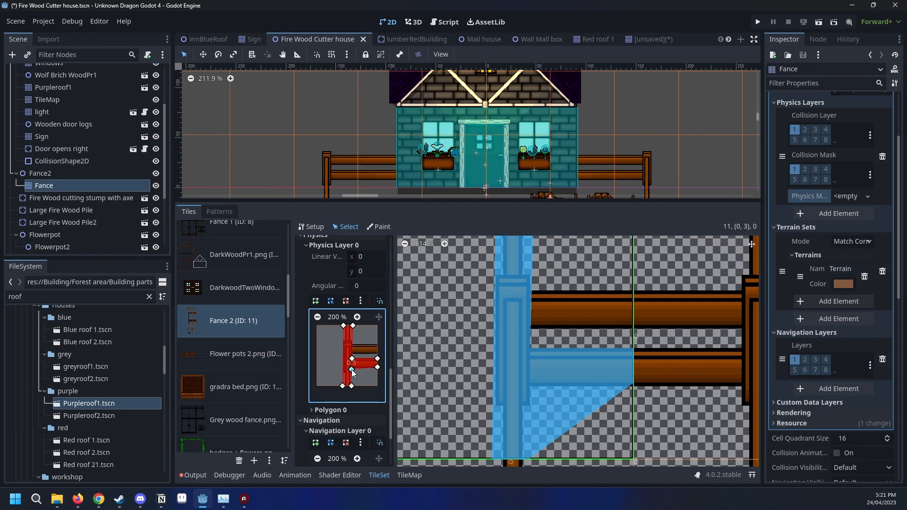
mouse_move(352, 370)
left_mouse_down()
mouse_move(354, 358)
mouse_move(352, 368)
left_mouse_up()
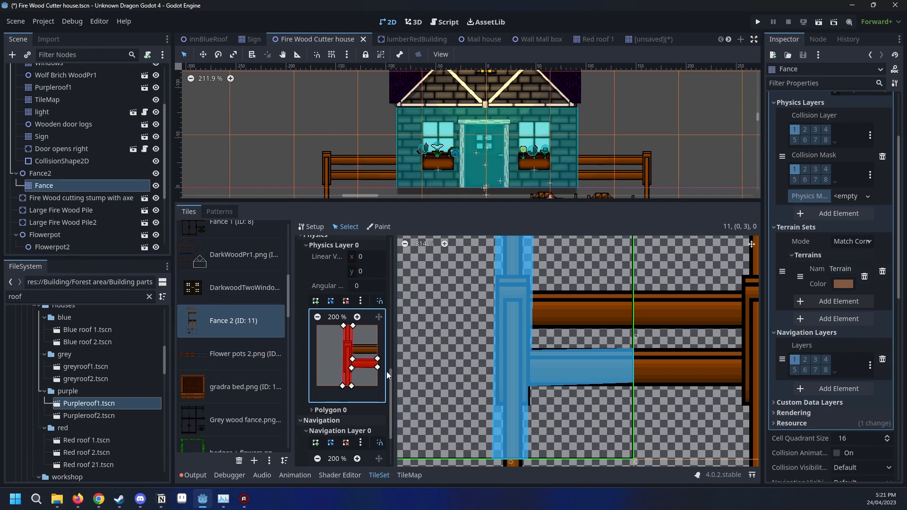
scroll(599, 393, "down", 1)
middle_click_drag(590, 396, 598, 388)
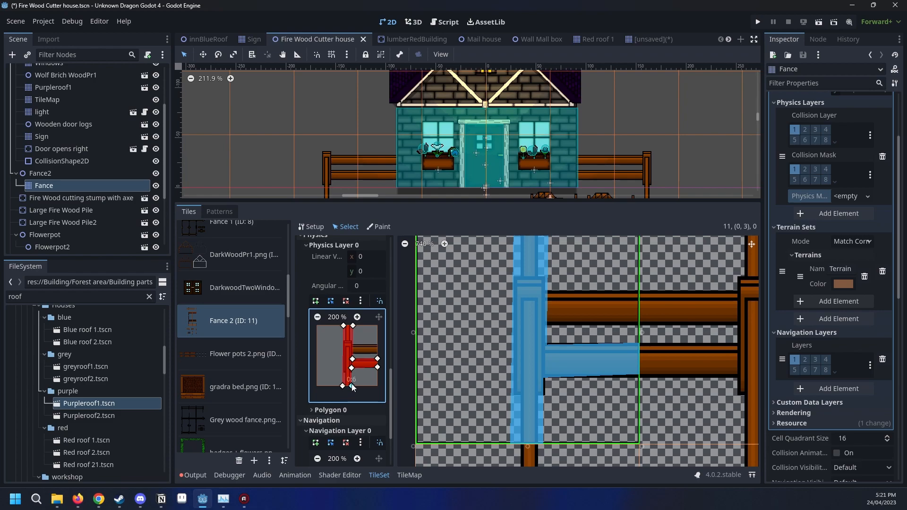
left_click_drag(352, 384, 344, 384)
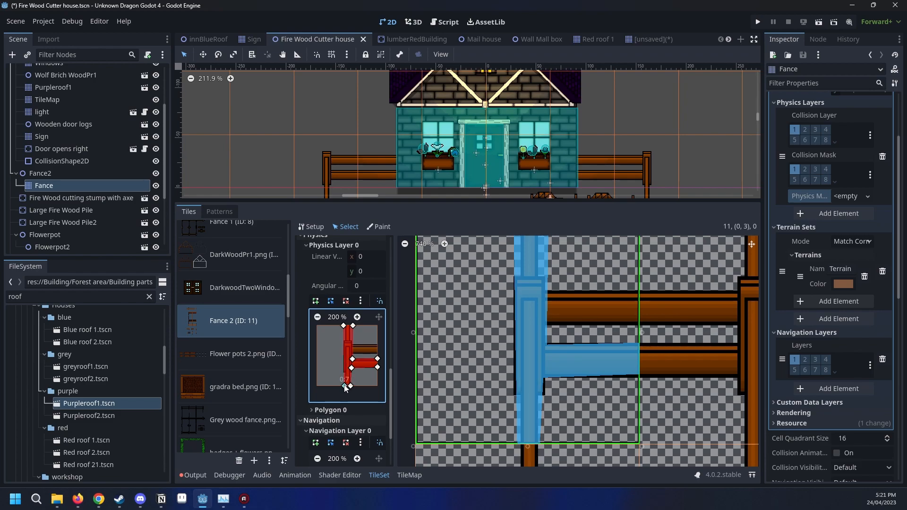
Draw a cross-shaped Physics Layer 0 collision polygon around the post and lower rail of the middle fence tile at (1, 3).
scroll(521, 348, "down", 3)
scroll(563, 291, "down", 1)
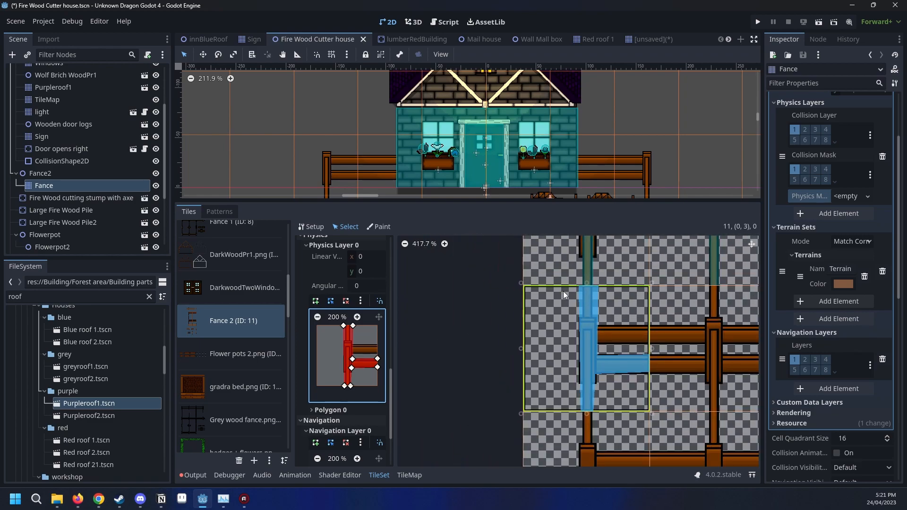
scroll(562, 298, "down", 3)
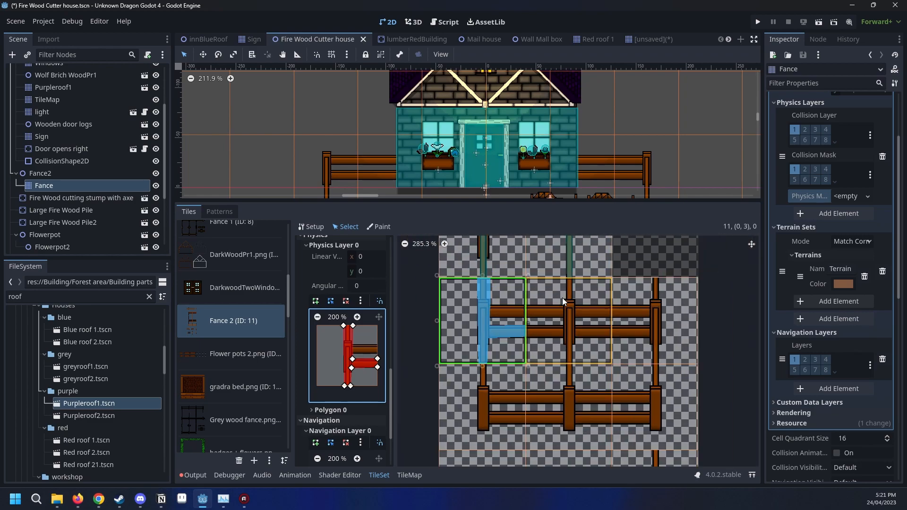
left_click(593, 306)
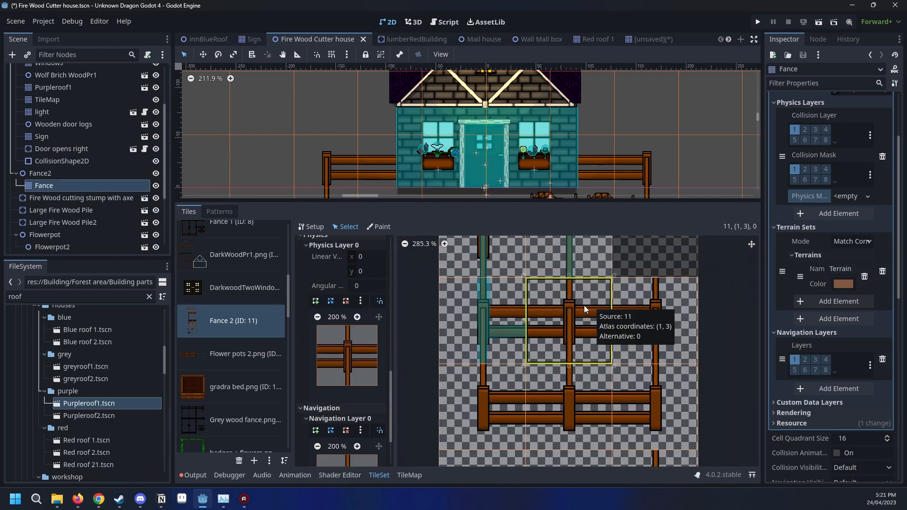
scroll(540, 329, "up", 2)
scroll(508, 343, "down", 1)
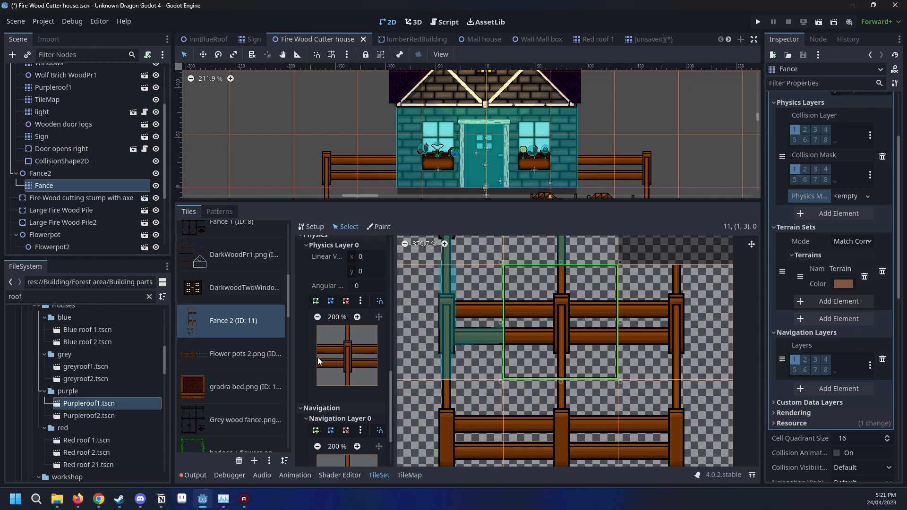
left_click(317, 358)
left_click(316, 301)
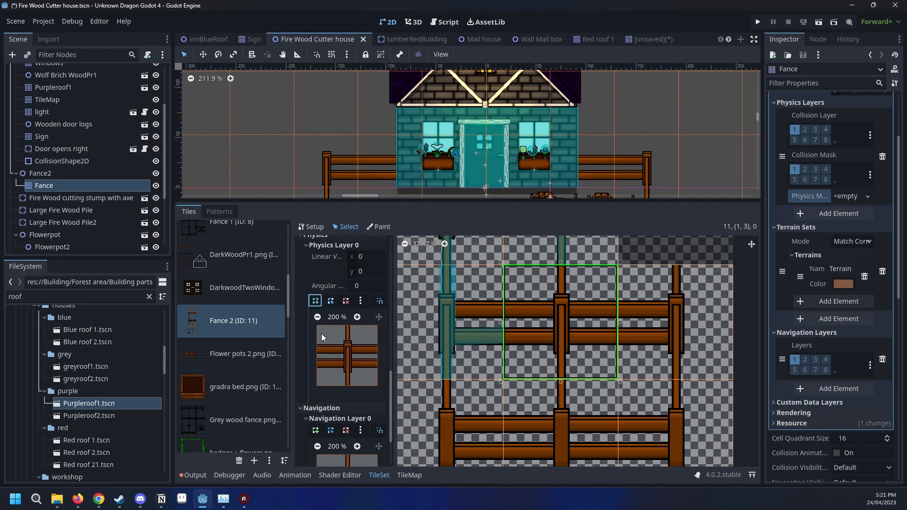
left_click(317, 358)
left_click(343, 359)
left_click(345, 326)
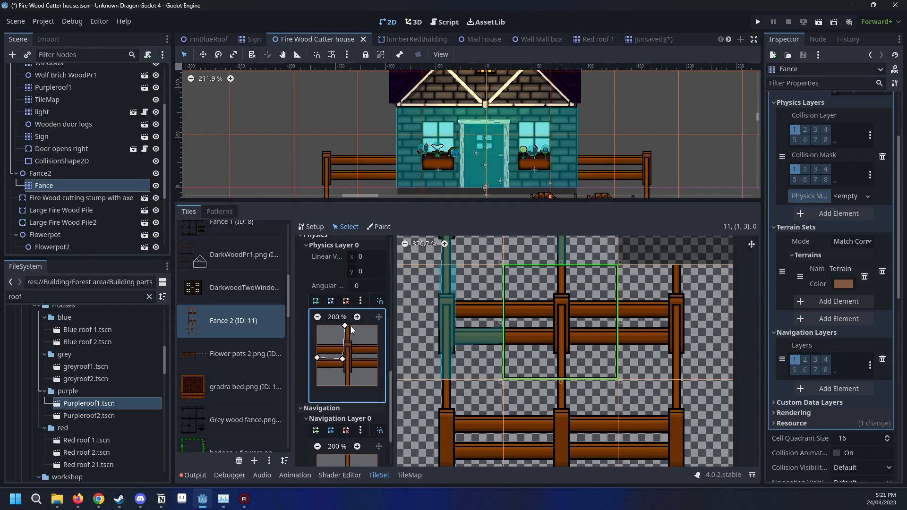
left_click(352, 358)
middle_click_drag(619, 338, 611, 457)
middle_click_drag(512, 298, 516, 394)
scroll(342, 389, "up", 1)
scroll(373, 372, "down", 1)
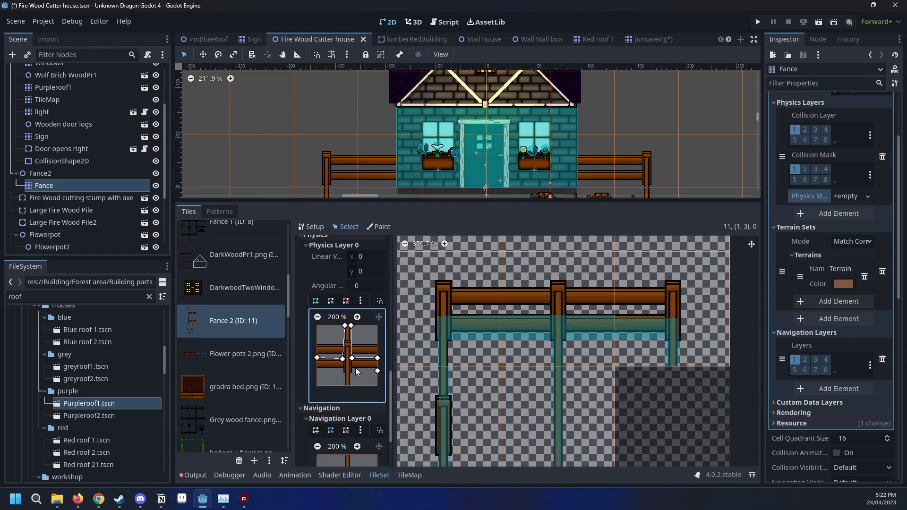
left_click(351, 373)
left_click(350, 386)
left_click(344, 386)
left_click(344, 373)
left_click(316, 371)
left_click(317, 358)
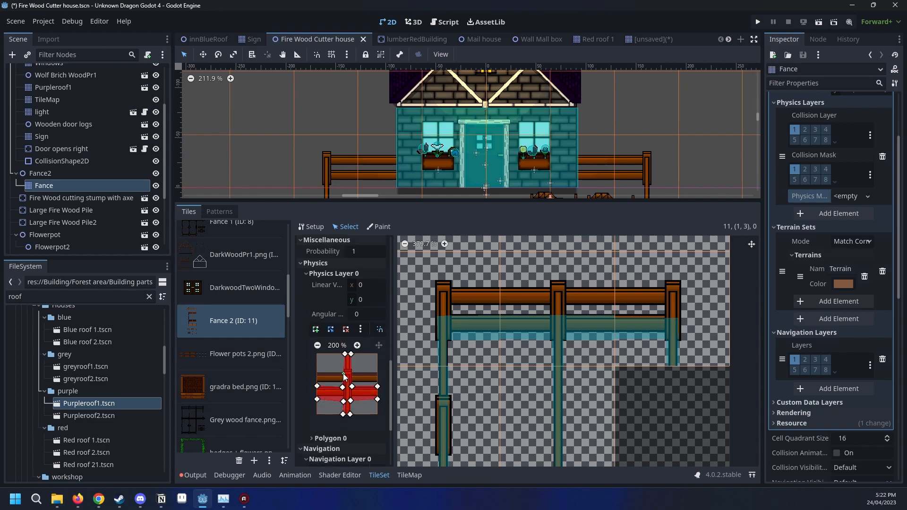
Refine the corner points of the middle tile's collision polygon to follow the post and lower rail edges more closely.
left_click(344, 401)
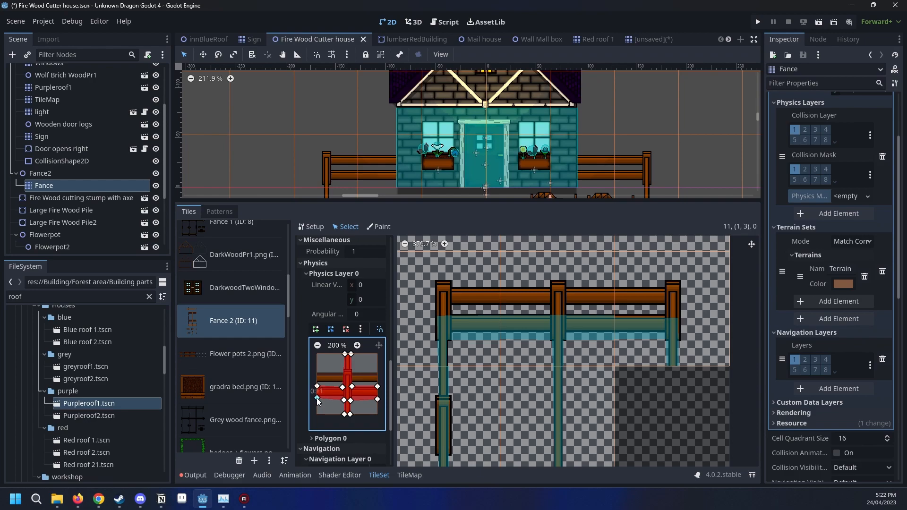
scroll(534, 378, "up", 8)
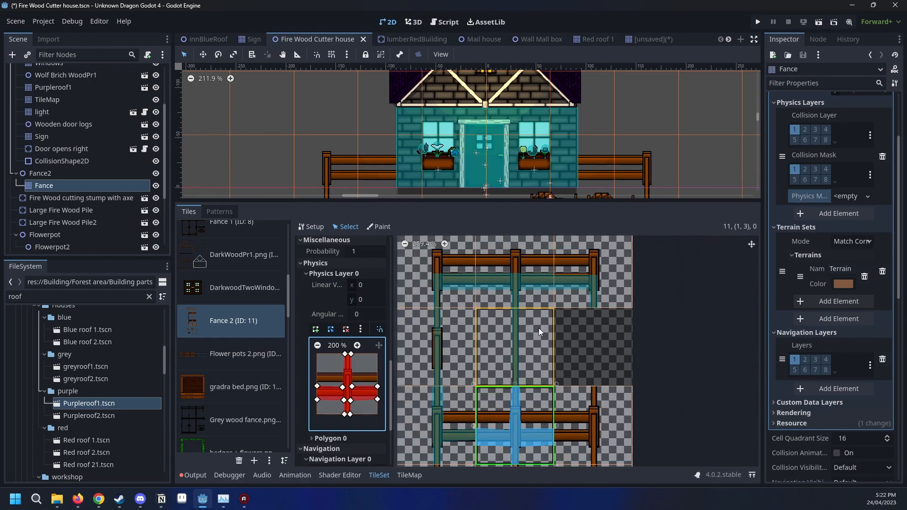
middle_click_drag(610, 323, 583, 411)
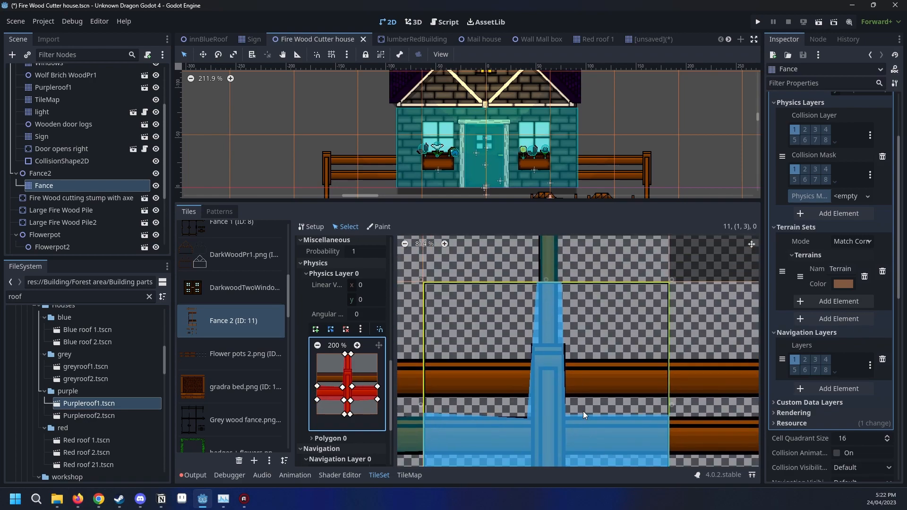
left_click_drag(345, 355, 342, 354)
left_click_drag(344, 388, 343, 386)
left_click_drag(343, 354, 344, 354)
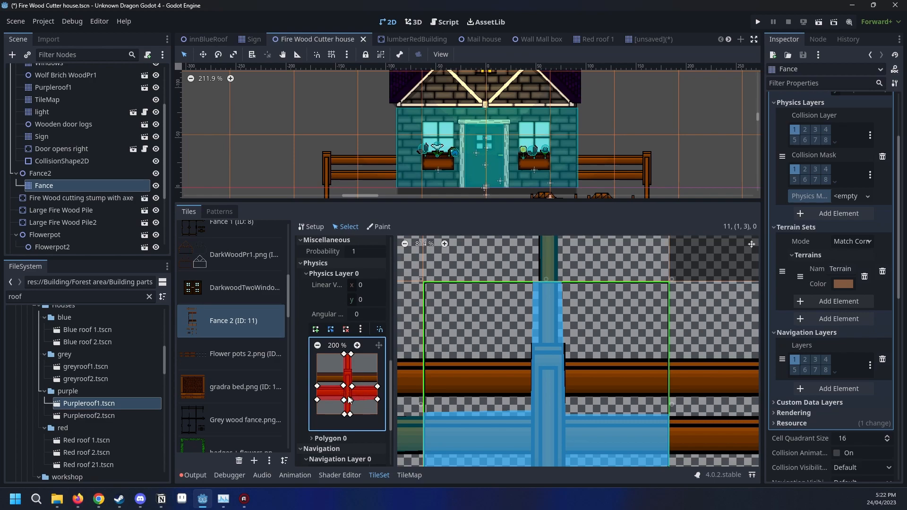
left_click_drag(343, 389, 318, 387)
scroll(586, 330, "down", 2)
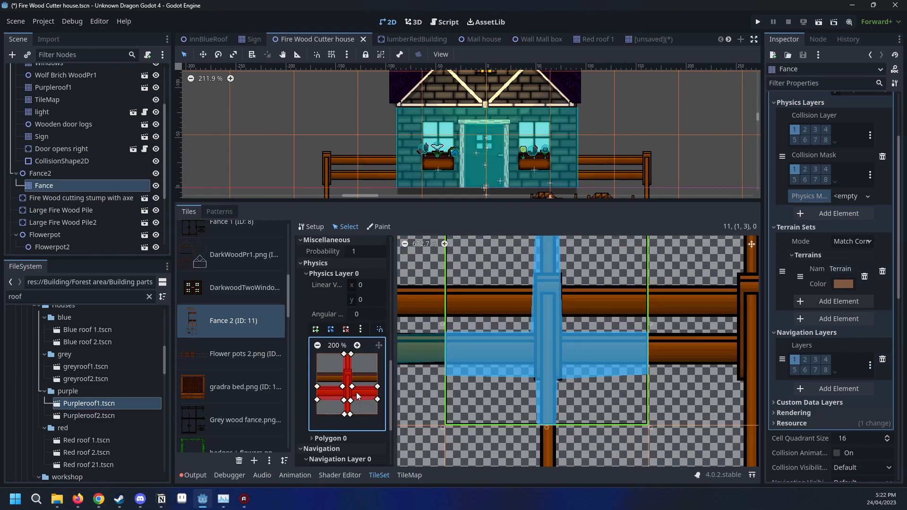
left_click_drag(353, 398, 353, 403)
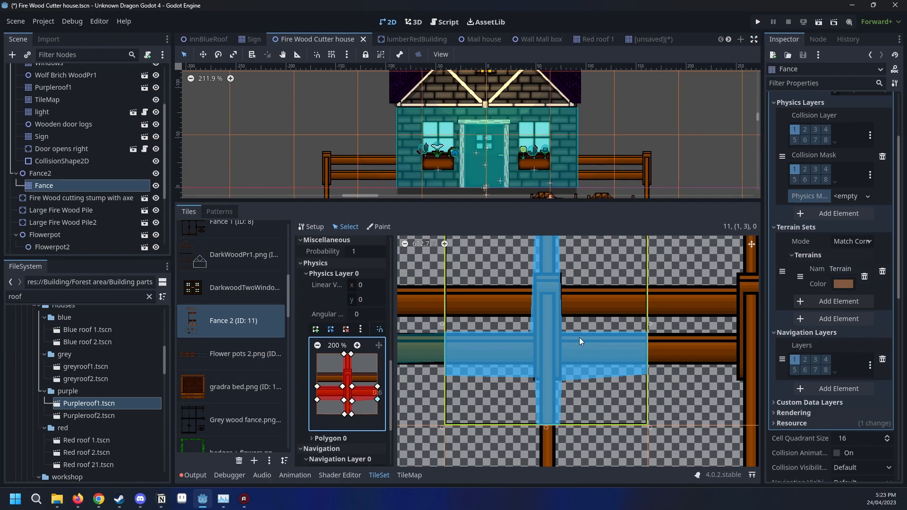
Draw a Physics Layer 0 collision polygon around the post and lower rail of the right fence tile at (2, 3).
scroll(579, 337, "down", 5)
left_click(654, 316)
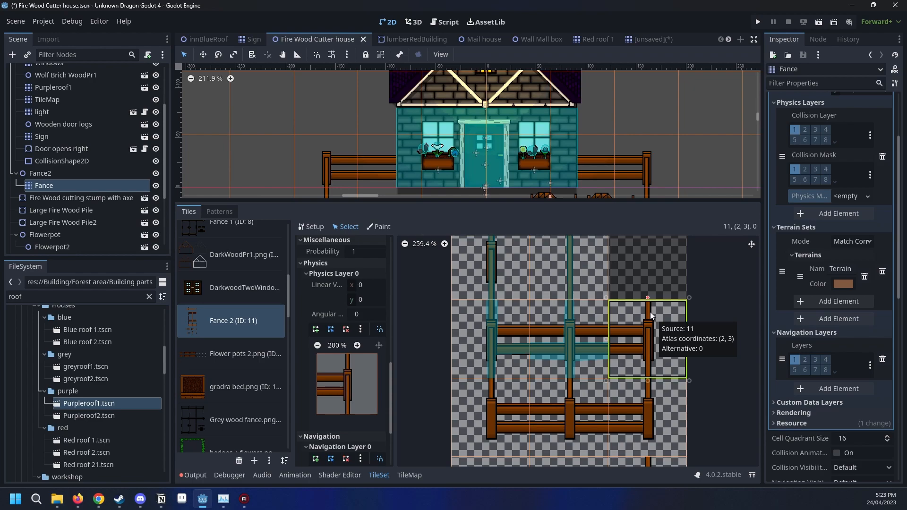
scroll(645, 304, "down", 2)
scroll(658, 393, "up", 1)
middle_click_drag(638, 398, 610, 366)
scroll(612, 332, "down", 1)
scroll(642, 392, "up", 1)
scroll(603, 392, "down", 1)
scroll(600, 395, "down", 1)
scroll(635, 357, "up", 6)
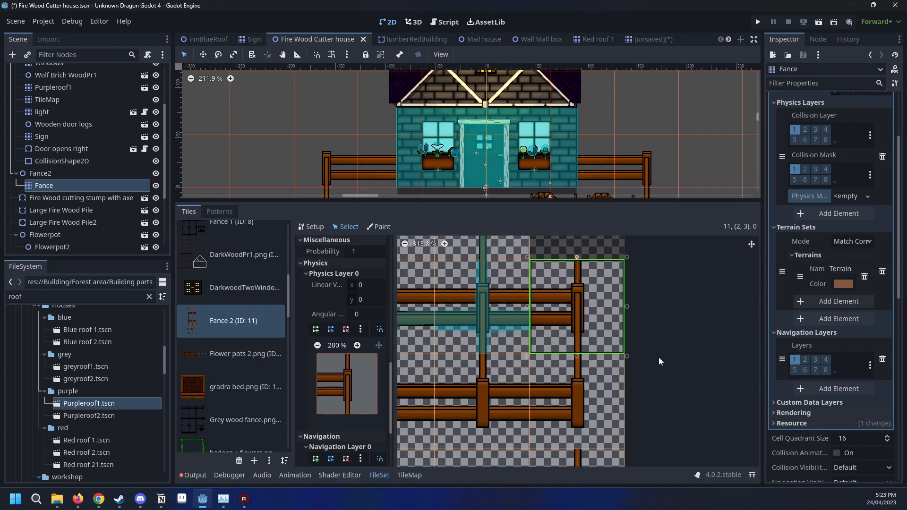
scroll(543, 297, "up", 6)
middle_click_drag(632, 313, 620, 336)
scroll(619, 335, "down", 2)
scroll(604, 345, "up", 2)
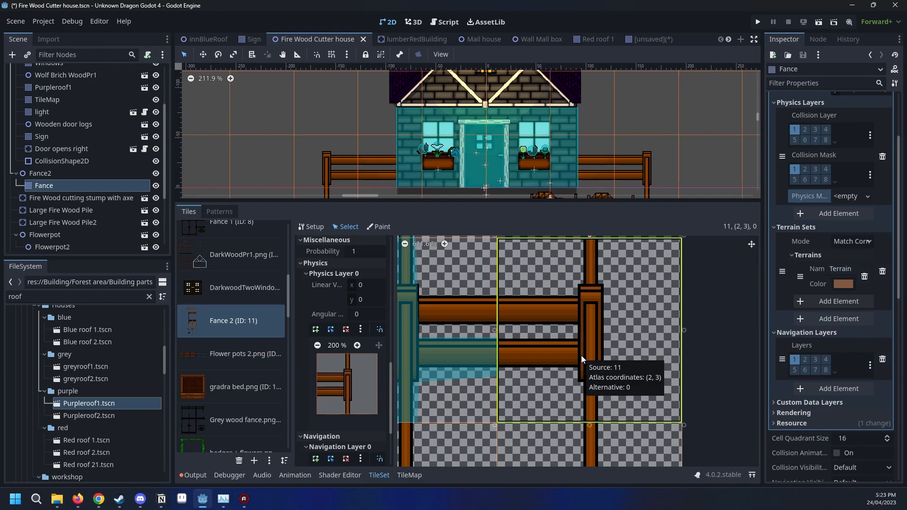
left_click(315, 329)
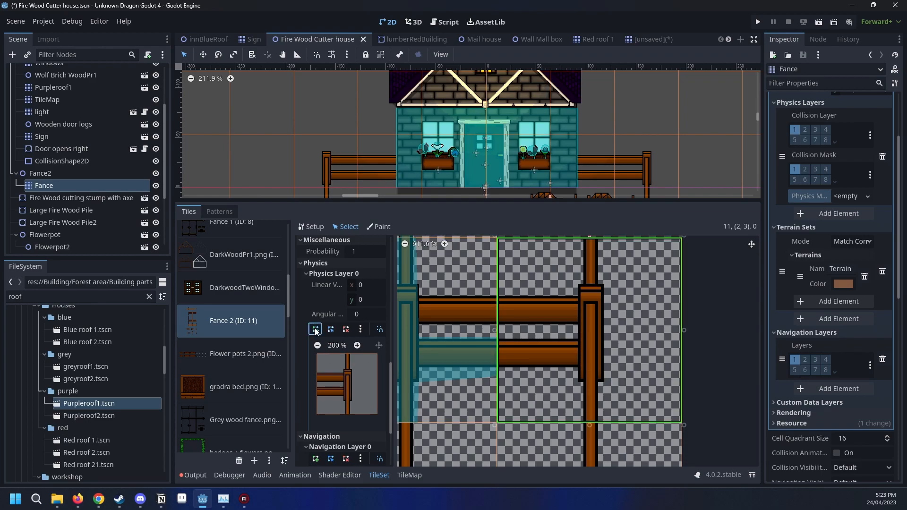
left_click(316, 387)
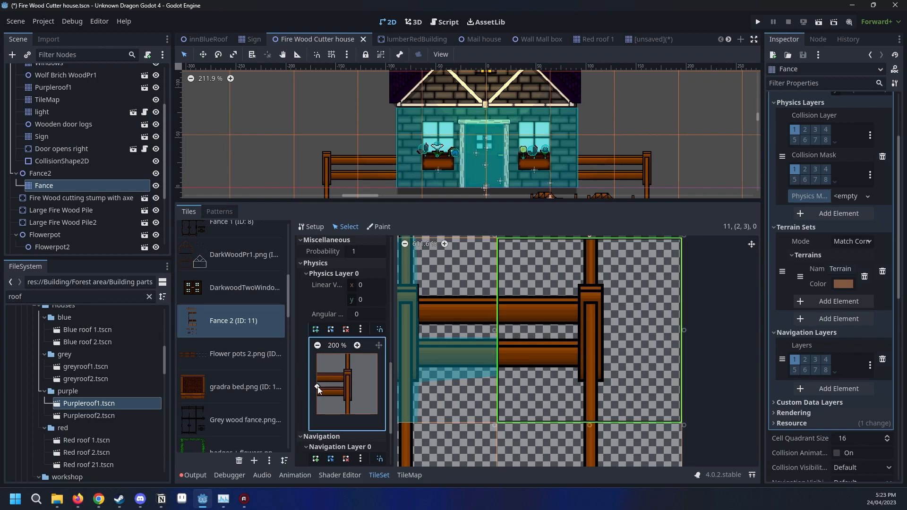
left_click(343, 386)
left_click(351, 411)
left_click(344, 414)
left_click(343, 401)
left_click(316, 400)
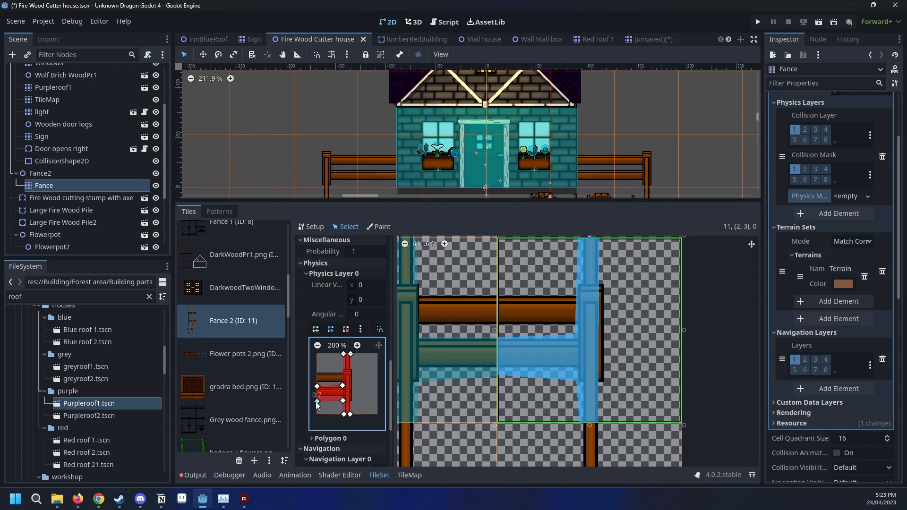
Widen the right fence tile's collision polygon by adjusting its corner points at the post and rail edges.
left_click_drag(316, 400, 315, 400)
left_click_drag(352, 414, 353, 414)
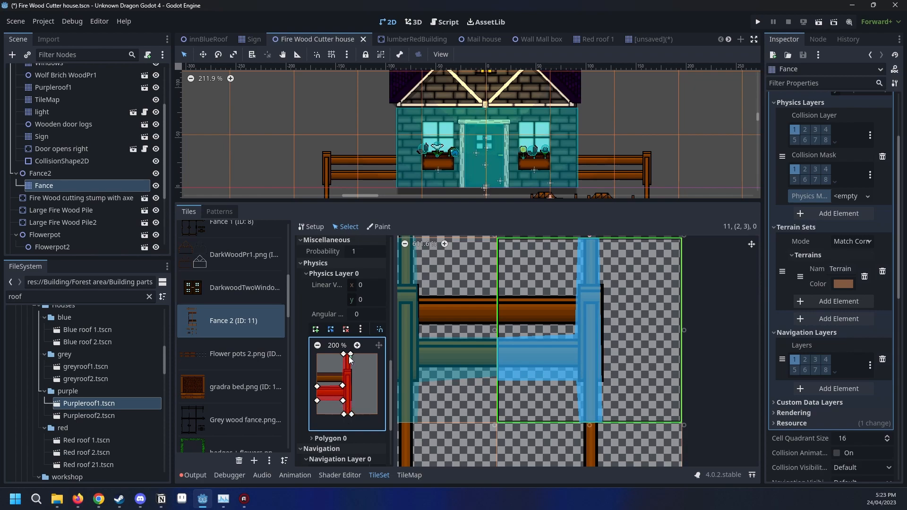
left_click_drag(350, 356, 352, 356)
left_click(360, 329)
left_click(361, 329)
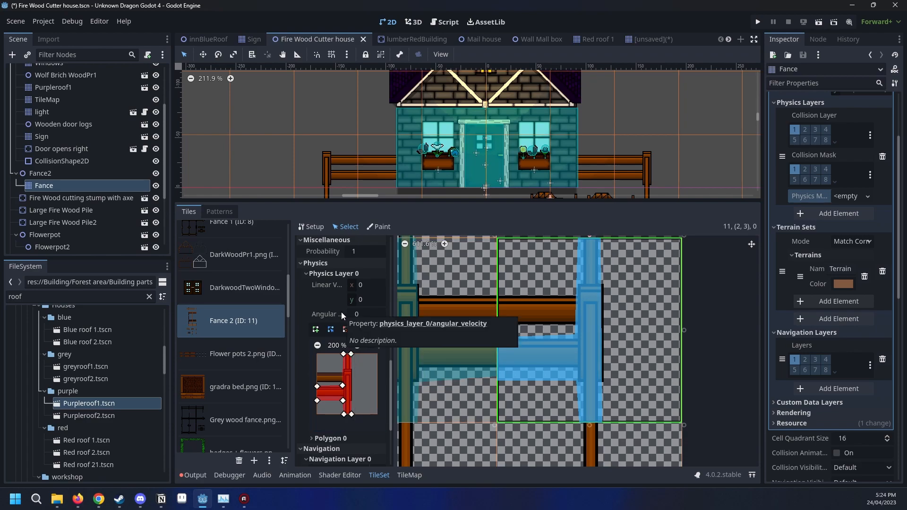
left_click(343, 388)
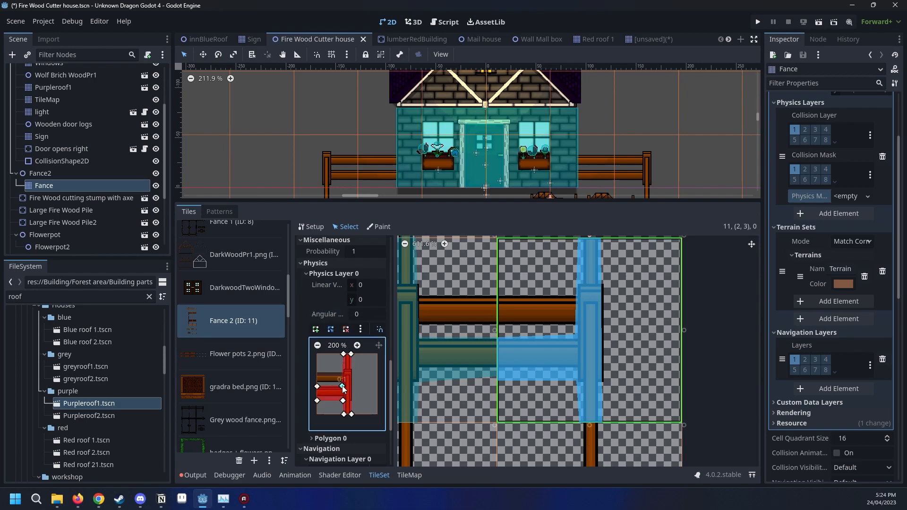
scroll(610, 313, "up", 2)
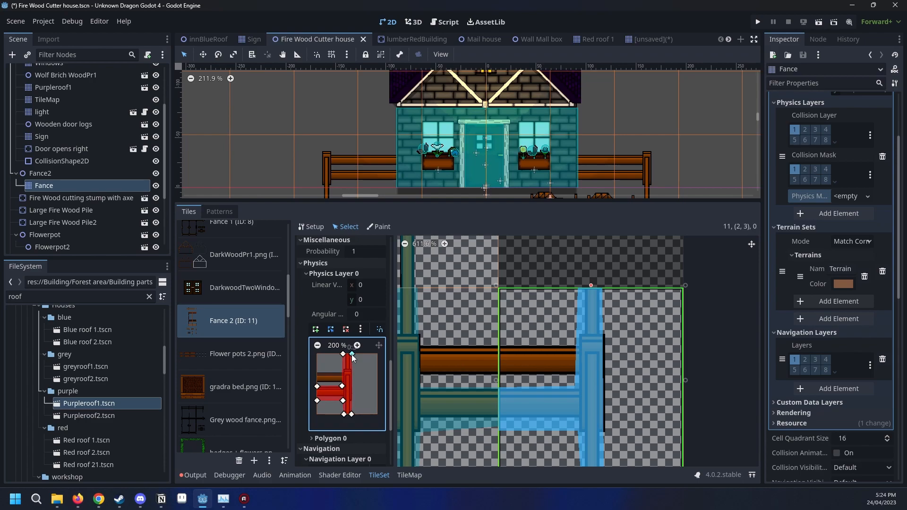
left_click_drag(352, 415, 354, 415)
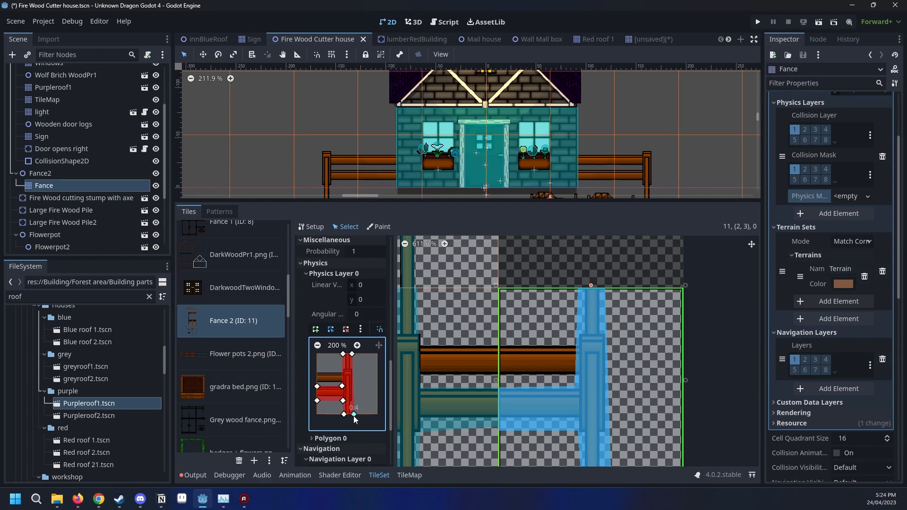
Lower the bottom rail corners of the Physics Layer 0 collision polygon on the left fence tile at (0, 3).
scroll(642, 322, "down", 1)
scroll(641, 322, "down", 6)
left_click(628, 401)
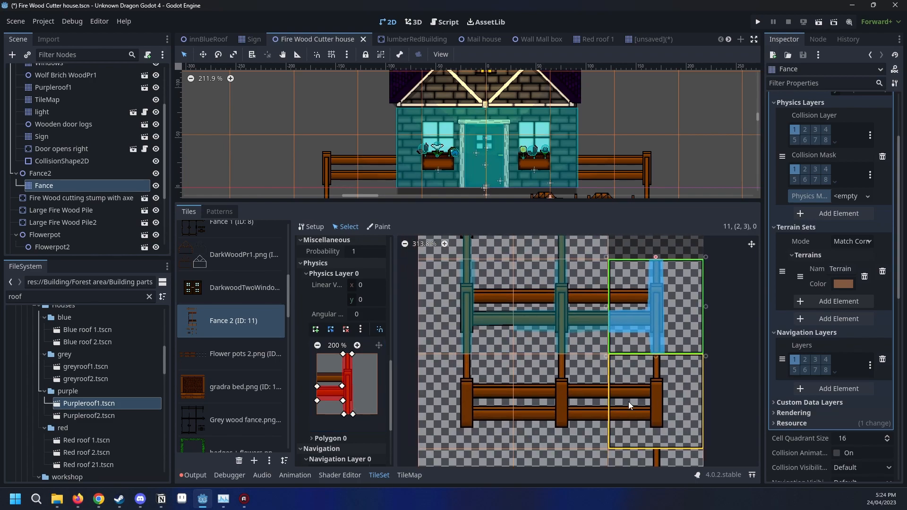
middle_click_drag(723, 374, 707, 367)
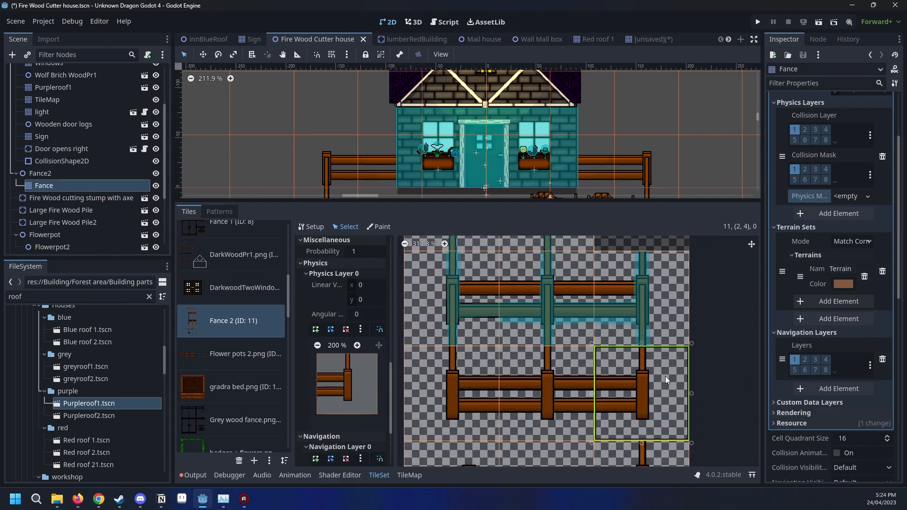
middle_click_drag(467, 305, 586, 347)
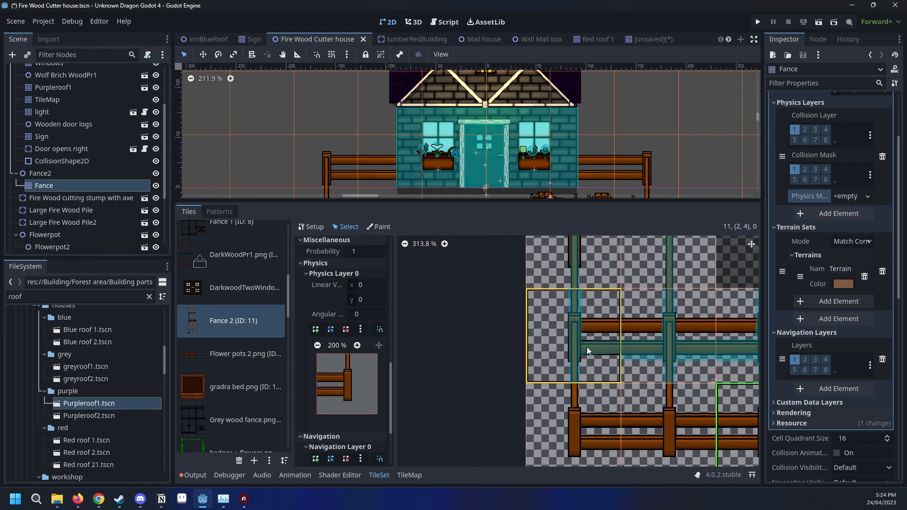
left_click(587, 347)
left_click(378, 398)
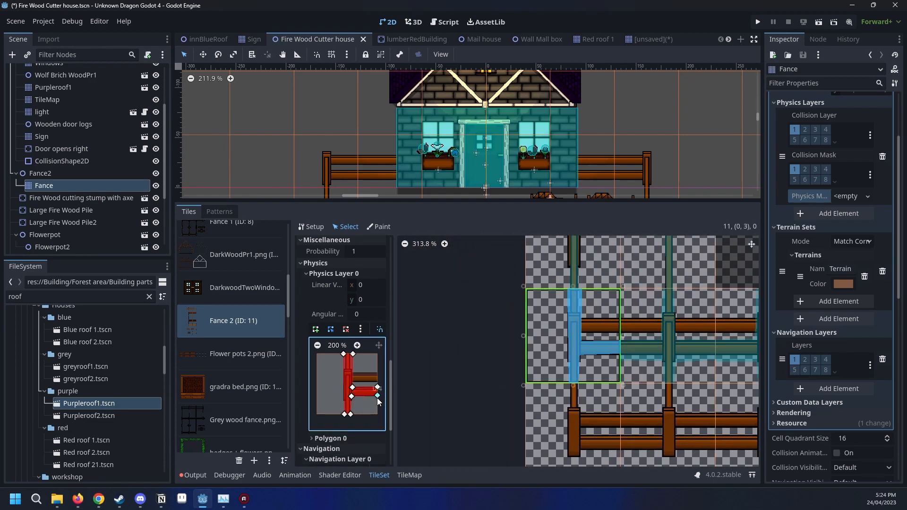
left_click_drag(351, 397, 350, 399)
Examine the collision polygons across the fence atlas to see which tiles are covered.
middle_click_drag(642, 279, 607, 344)
middle_click_drag(643, 251, 613, 342)
scroll(612, 342, "down", 3)
scroll(558, 338, "up", 4)
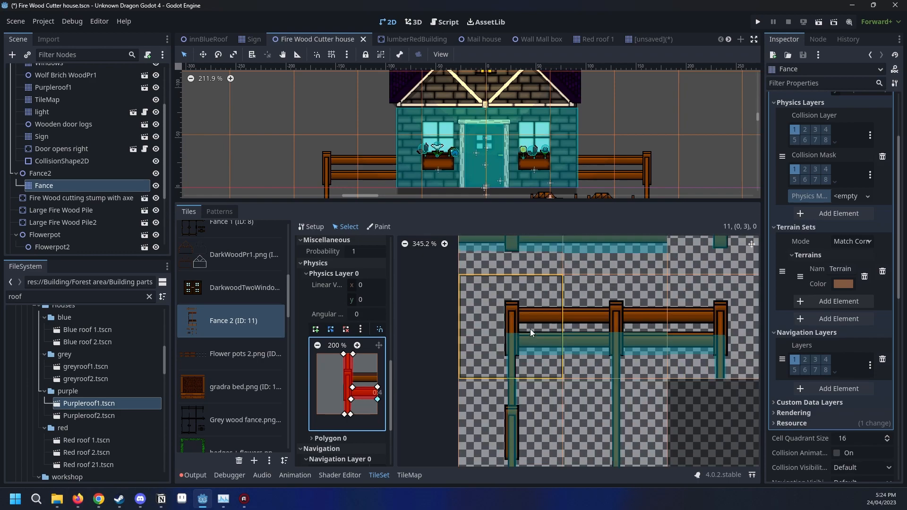
middle_click_drag(570, 306, 502, 412)
scroll(502, 412, "down", 3)
middle_click_drag(584, 388, 649, 359)
scroll(649, 359, "down", 2)
scroll(633, 316, "down", 2)
middle_click_drag(608, 405, 616, 215)
Draw a Physics Layer 0 collision polygon around the post and lower rail of the left fence tile at (0, 4).
left_click(561, 362)
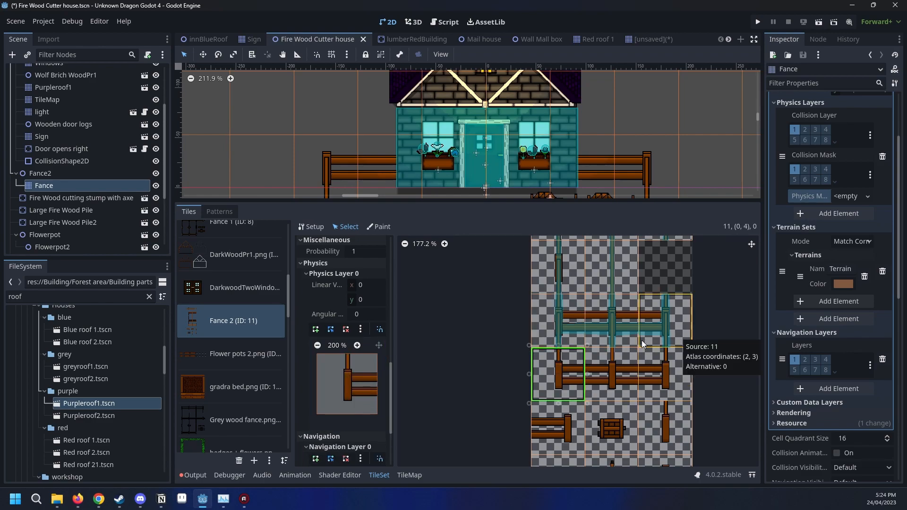
scroll(612, 379, "up", 4)
scroll(612, 380, "up", 6)
left_click(316, 329)
scroll(528, 275, "up", 3)
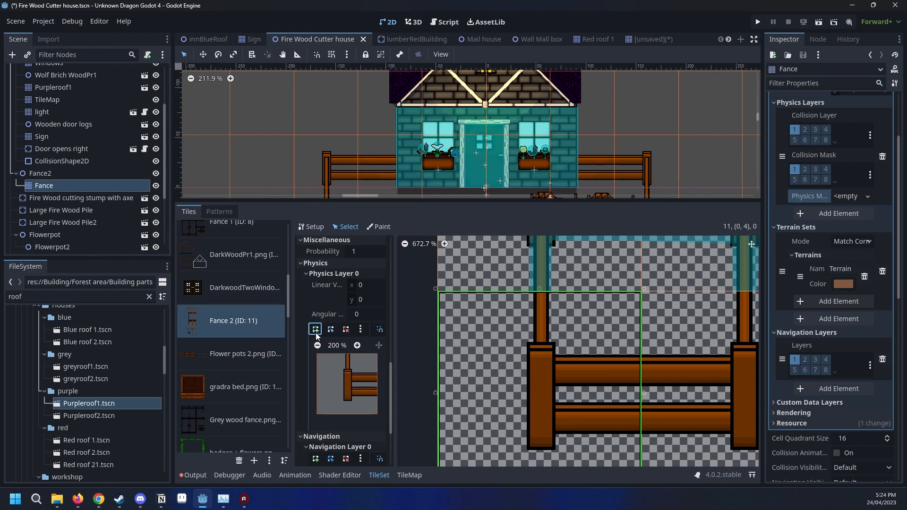
left_click(350, 353)
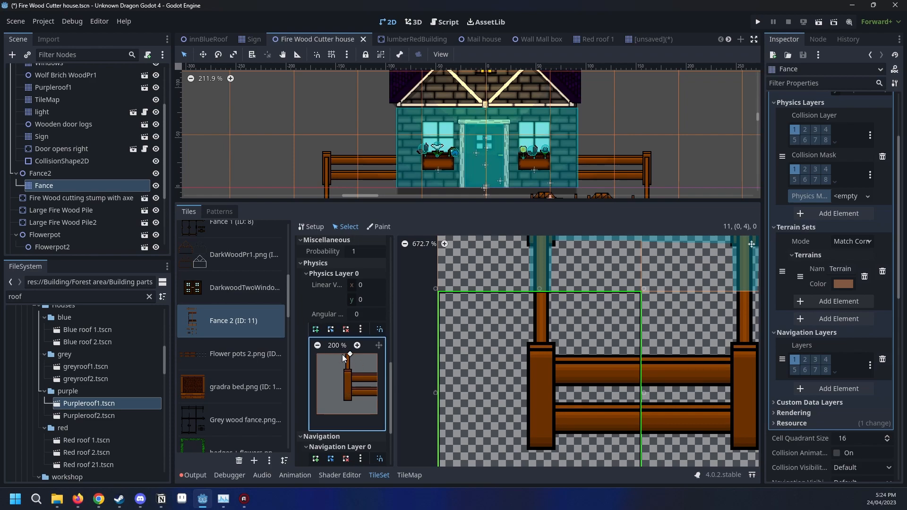
left_click(345, 353)
middle_click_drag(439, 428, 448, 374)
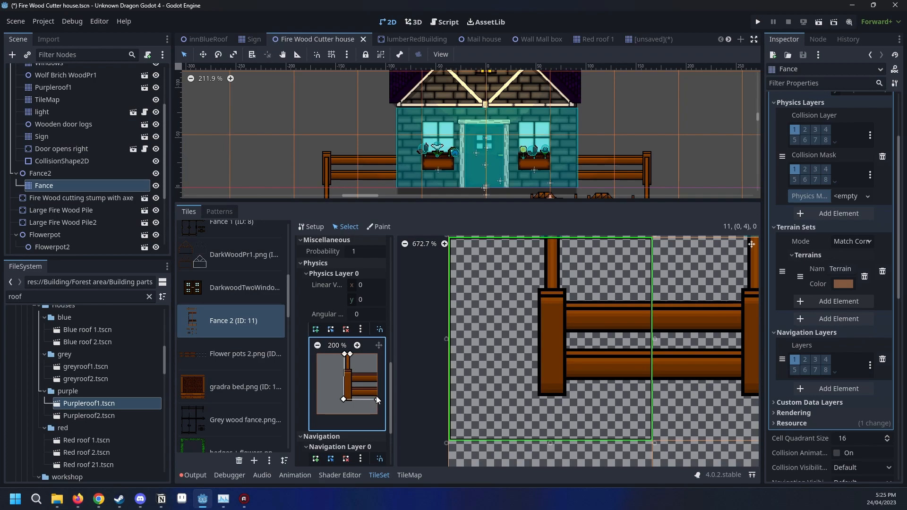
left_click(352, 387)
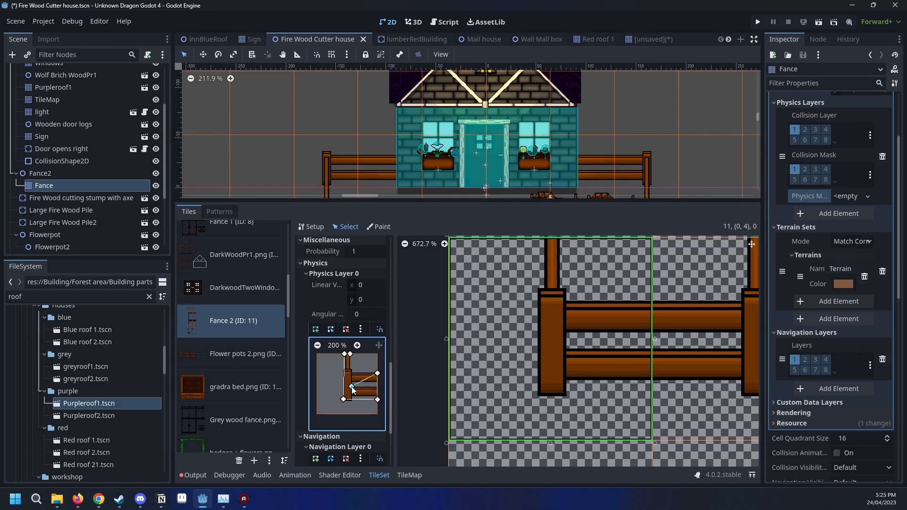
left_click(349, 354)
Adjust the corner points of tile (0, 4)'s collision polygon at the rail end, post base and post top.
left_click_drag(378, 373, 379, 387)
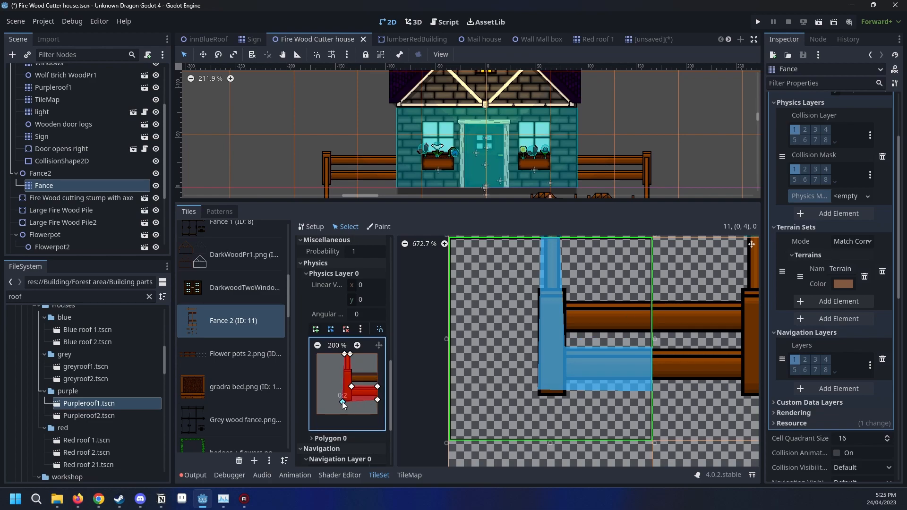
left_click_drag(343, 400, 343, 400)
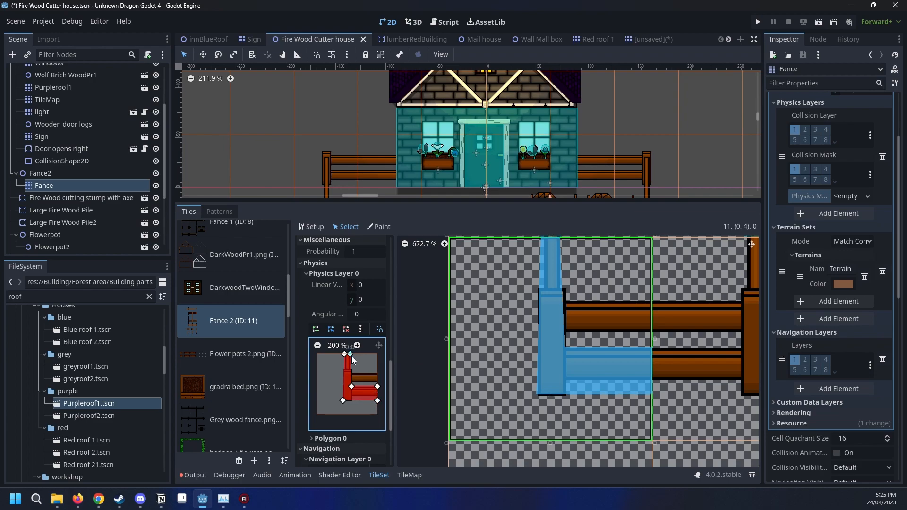
left_click_drag(352, 357, 353, 356)
Select the middle fence tile at (1, 4) for editing.
middle_click_drag(571, 332, 472, 360)
scroll(472, 360, "down", 4)
left_click(607, 380)
middle_click_drag(627, 376, 572, 365)
scroll(566, 348, "up", 2)
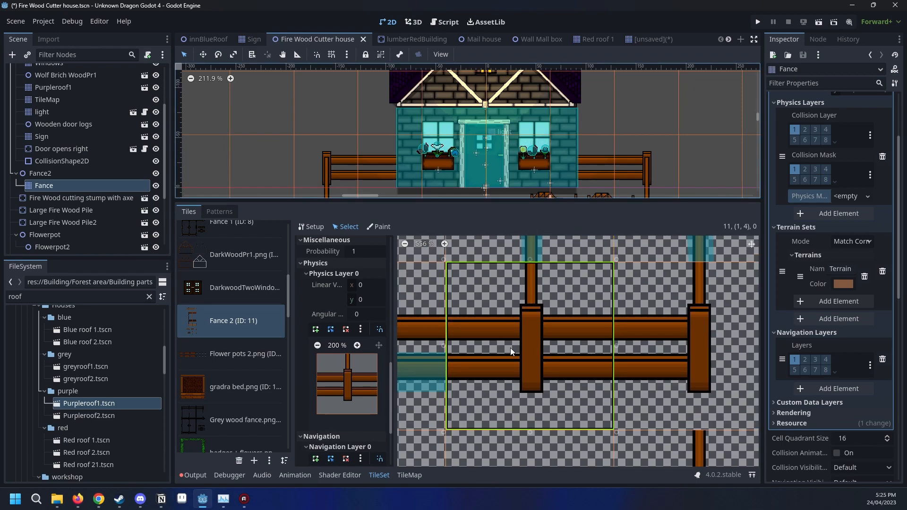
middle_click_drag(516, 364, 521, 352)
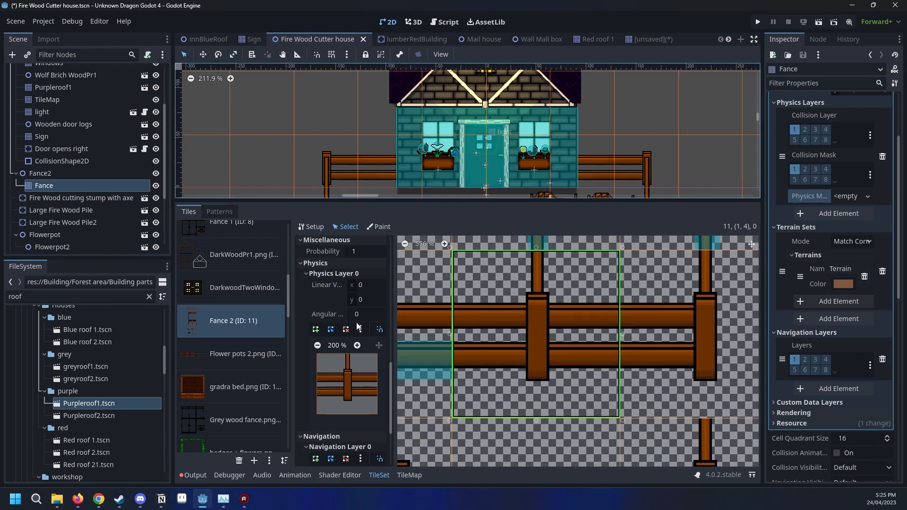
left_click(316, 329)
scroll(497, 341, "up", 1)
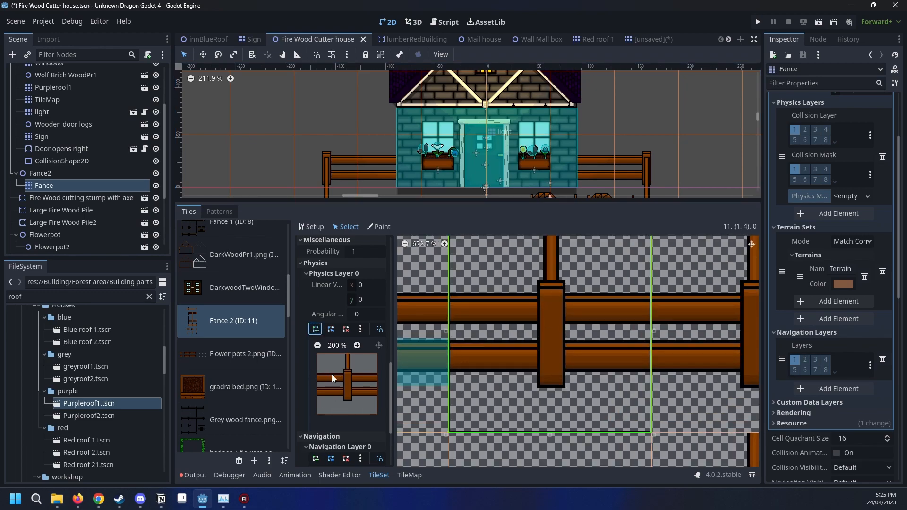
left_click(327, 387)
left_click(339, 386)
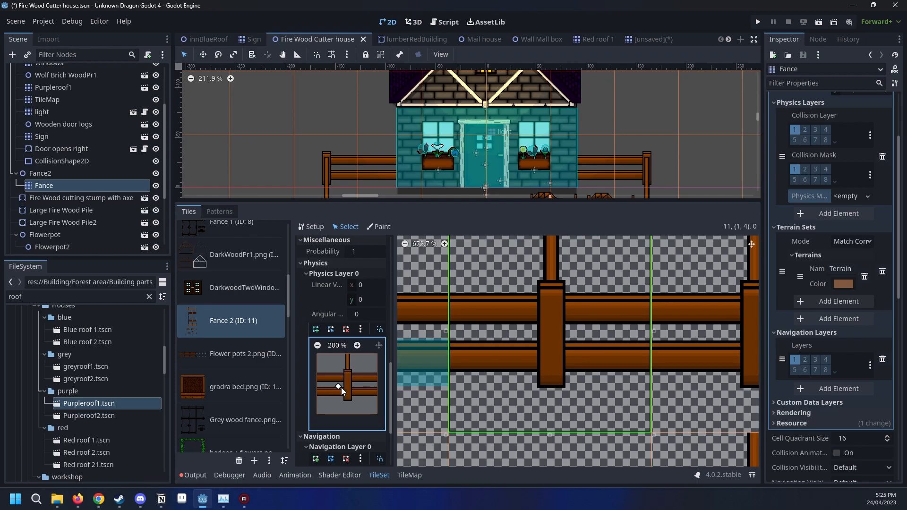
left_click_drag(328, 386, 331, 408)
left_click(344, 386)
left_click(331, 330)
left_click(349, 385)
Try to draw a Physics Layer 0 collision polygon around the post and lower rail of the middle fence tile.
left_click(320, 330)
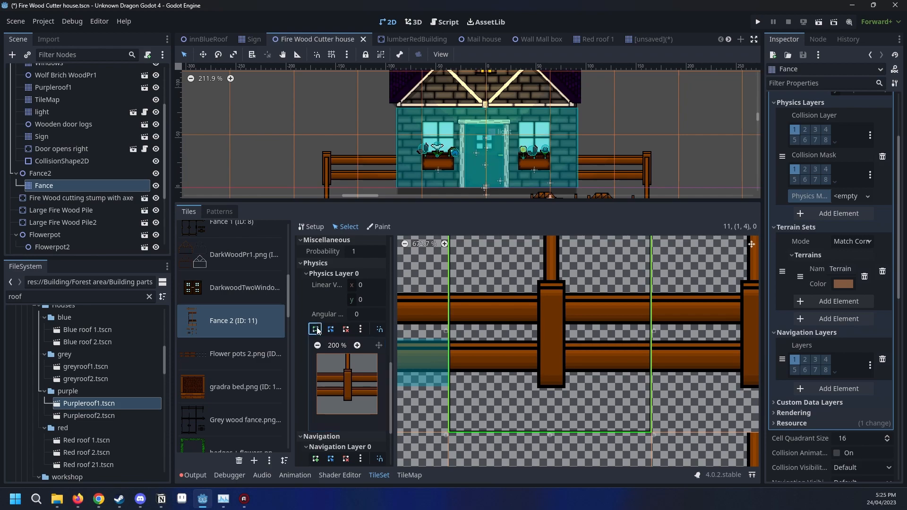
left_click(317, 395)
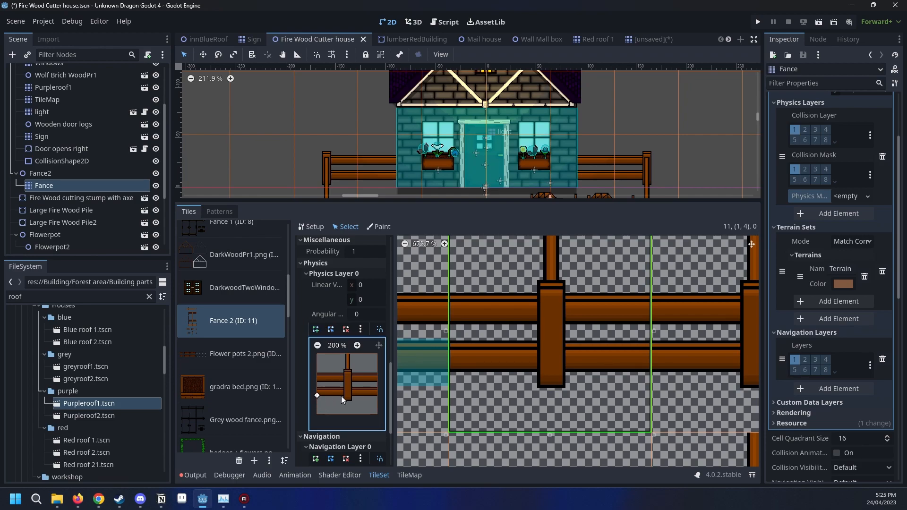
left_click(377, 395)
left_click(351, 387)
left_click(351, 354)
left_click(343, 354)
left_click(342, 386)
left_click(317, 386)
left_click(317, 396)
left_click(342, 386)
Draw an inverted-T Physics Layer 0 collision polygon covering the post and lower rail of the middle tile at (1, 4).
left_click(314, 329)
scroll(544, 373, "down", 5)
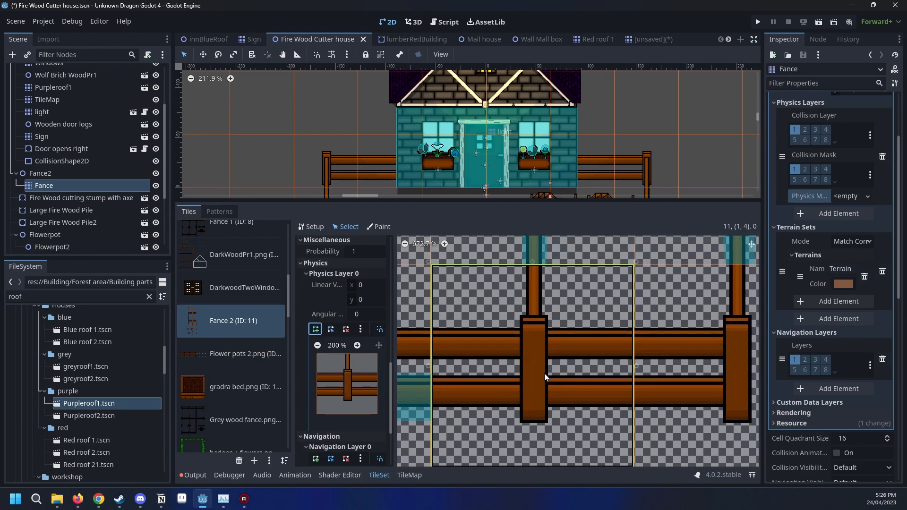
scroll(351, 368, "up", 3)
scroll(351, 368, "down", 3)
left_click(350, 354)
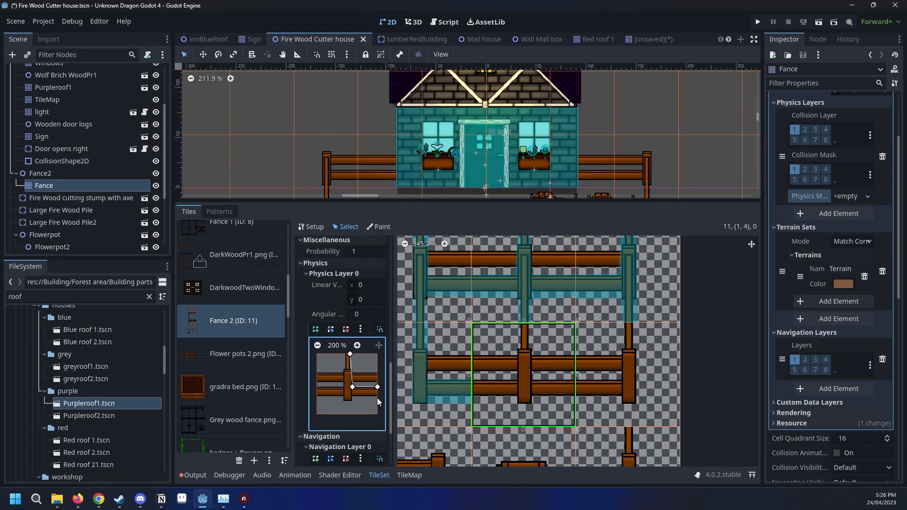
left_click(317, 398)
left_click(342, 388)
left_click(348, 354)
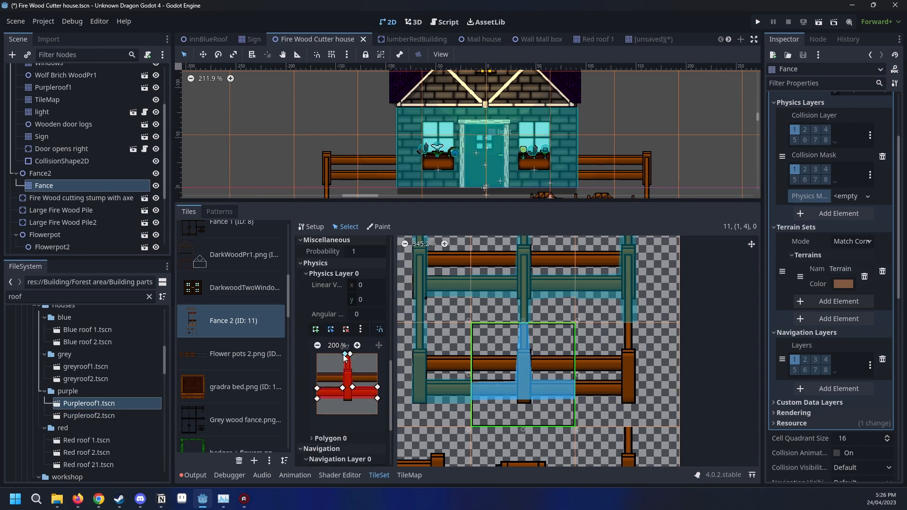
Widen the post top and lower the bottom corners of tile (1, 4)'s collision polygon to cover the post base.
left_click_drag(344, 354, 343, 354)
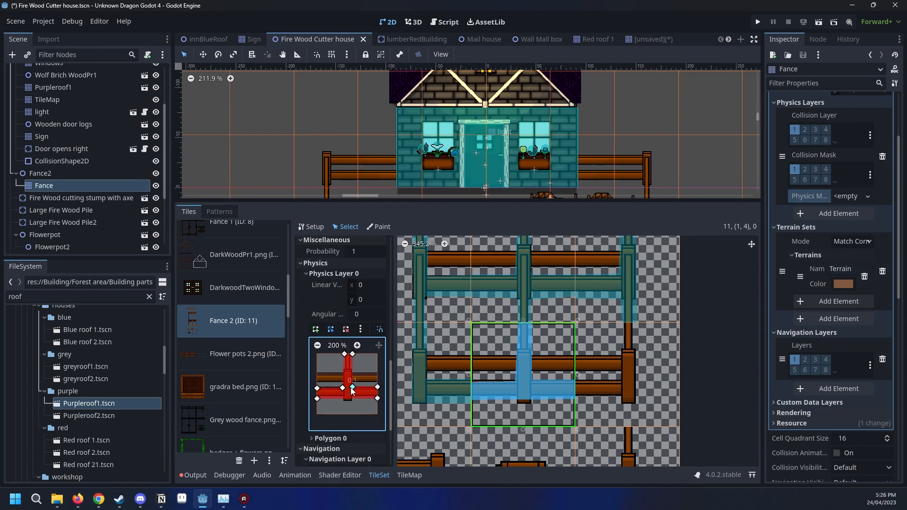
left_click_drag(345, 387, 316, 388)
left_click_drag(373, 402, 373, 405)
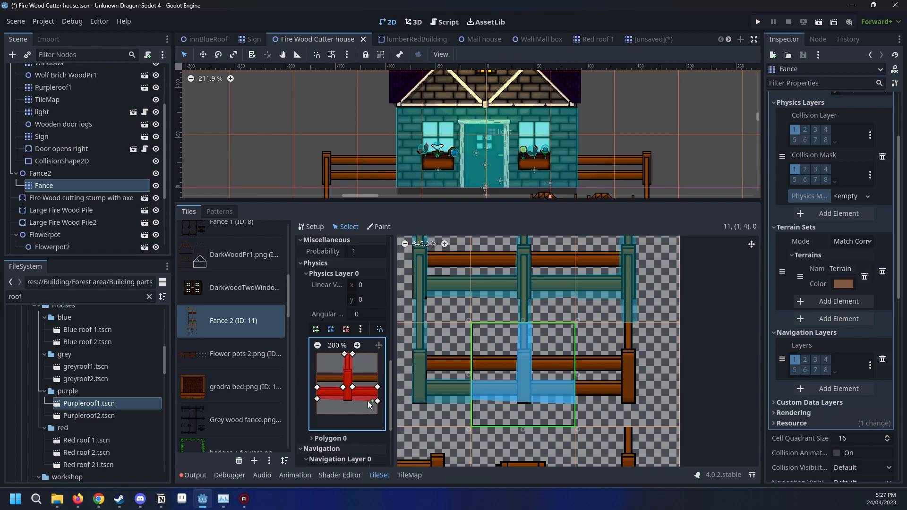
left_click_drag(317, 399, 317, 404)
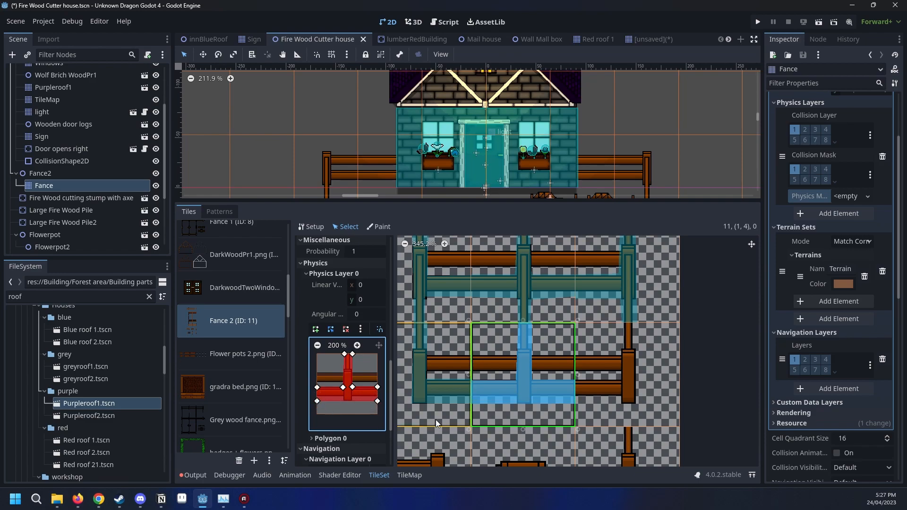
Select the right fence tile at (2, 4) and examine the surrounding collision polygons and its physics and navigation properties.
left_click(617, 376)
scroll(633, 395, "down", 5)
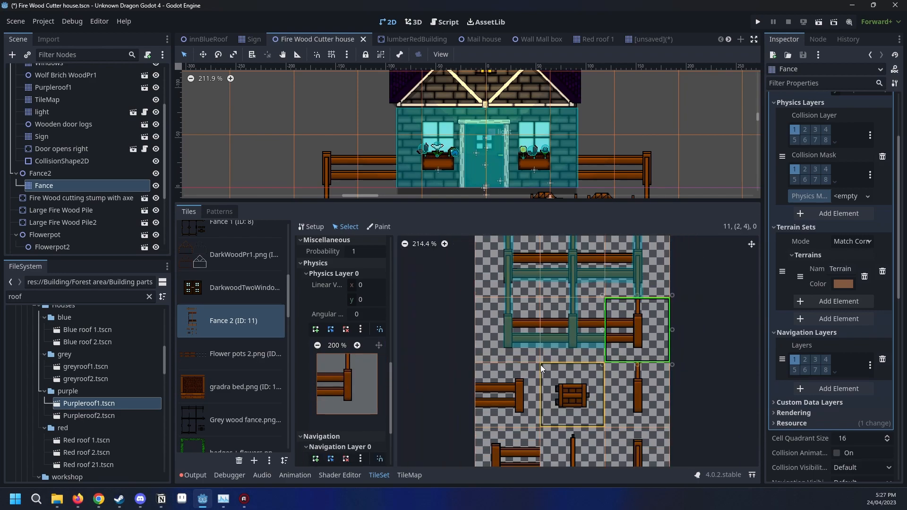
scroll(592, 269, "up", 7)
scroll(557, 358, "down", 9)
scroll(633, 312, "up", 5)
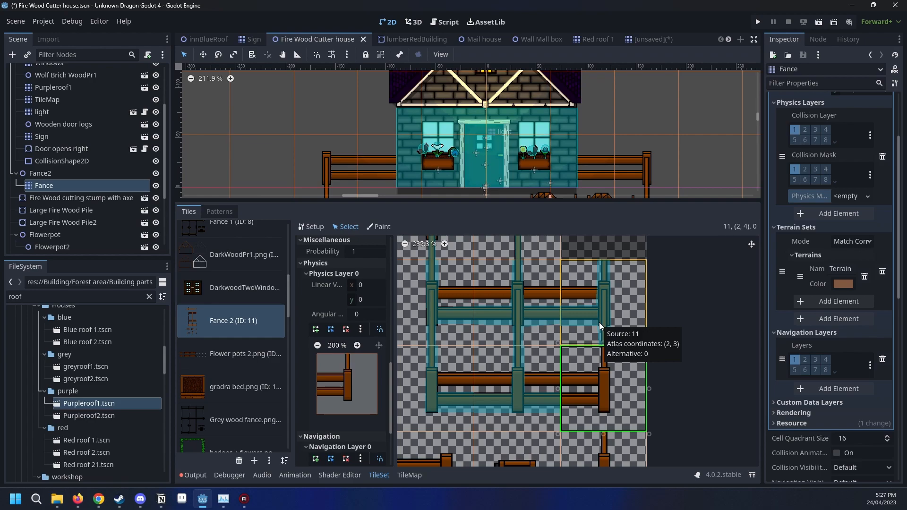
scroll(708, 387, "up", 2)
scroll(699, 388, "down", 7)
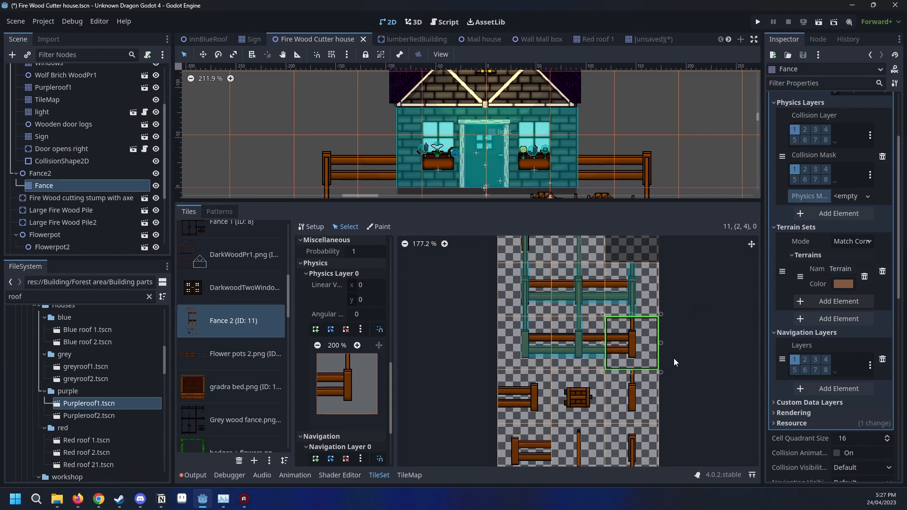
scroll(628, 392, "up", 6)
middle_click_drag(667, 313, 609, 361)
scroll(573, 364, "up", 2)
scroll(432, 384, "up", 1)
scroll(356, 380, "up", 2)
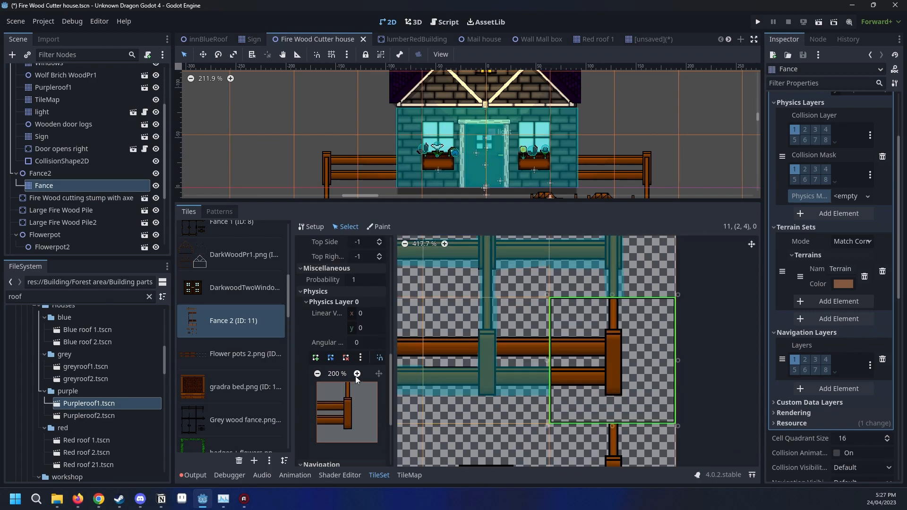
scroll(357, 359, "down", 2)
scroll(334, 322, "down", 2)
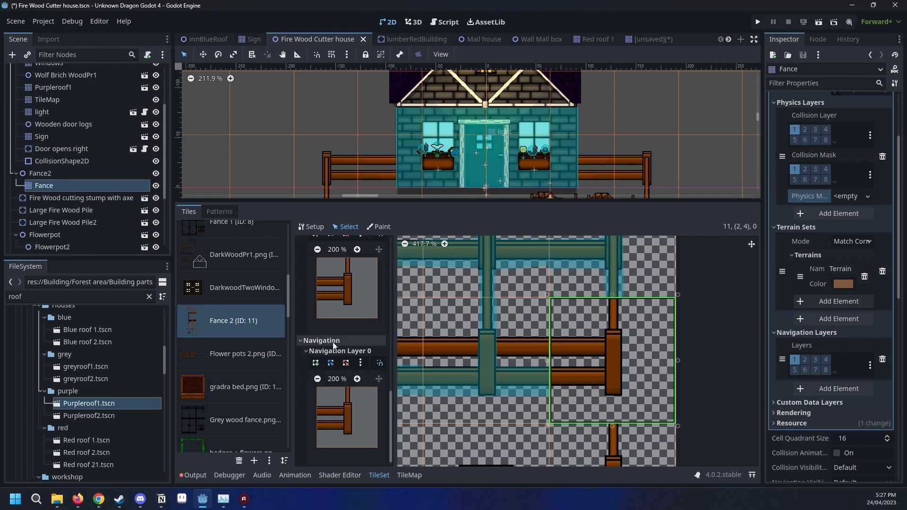
middle_click_drag(554, 337, 553, 337)
scroll(355, 317, "up", 4)
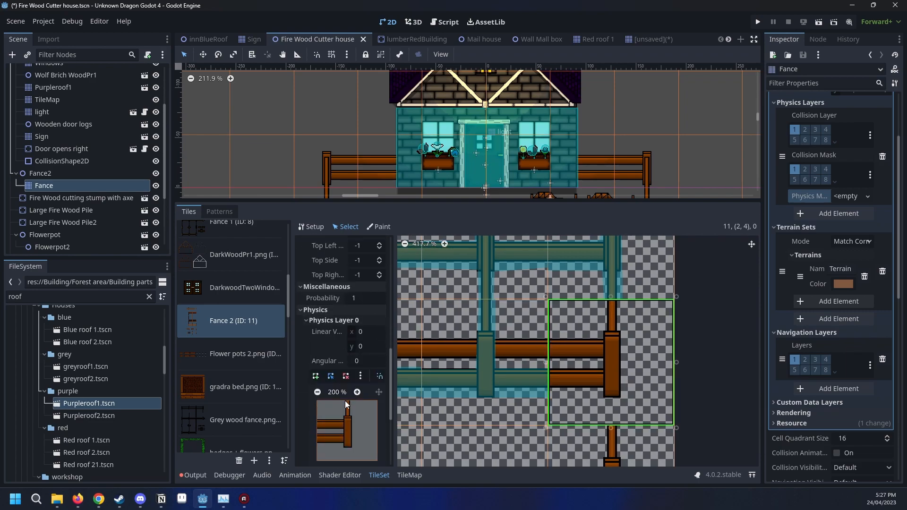
scroll(345, 387, "down", 1)
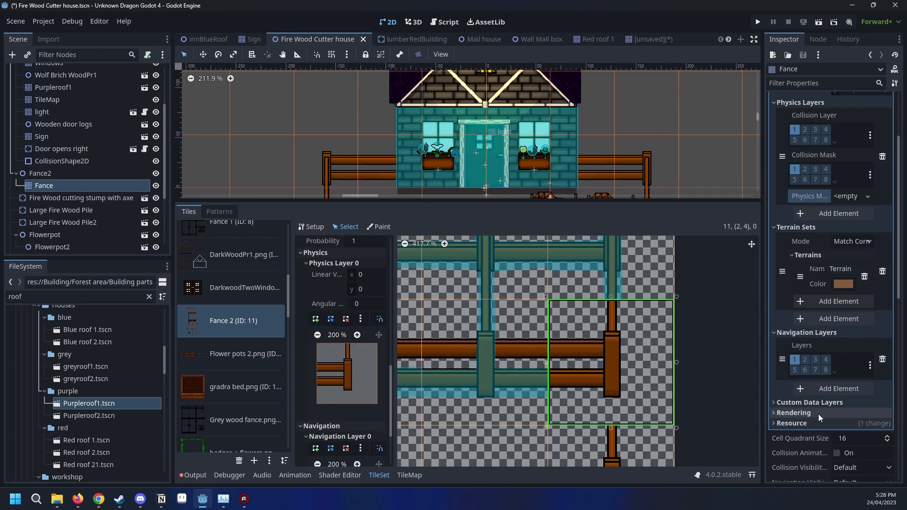
Add an occlusion layer to the tile set's rendering settings.
scroll(829, 402, "down", 2)
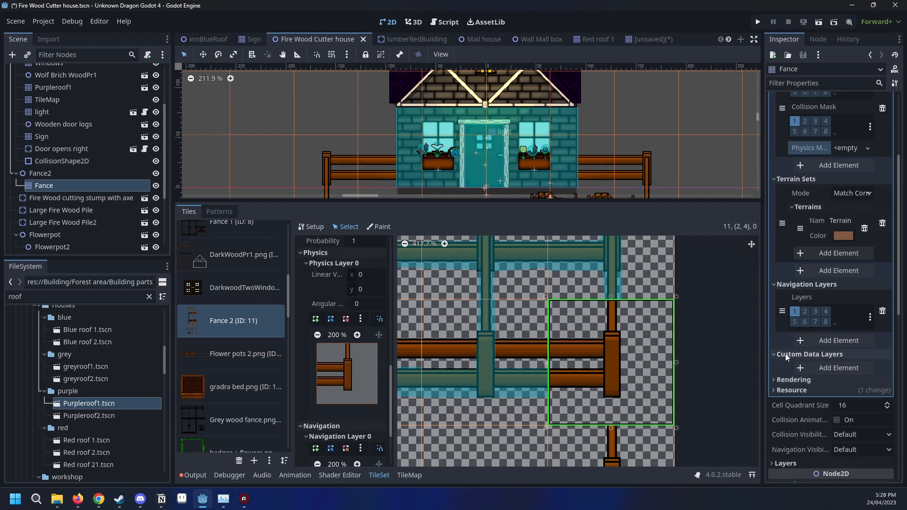
left_click(787, 364)
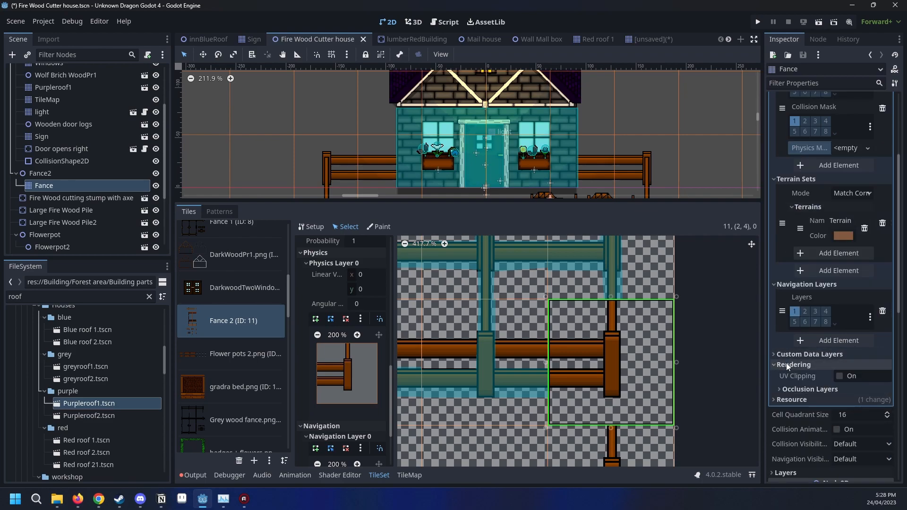
left_click(800, 386)
scroll(377, 329, "down", 3)
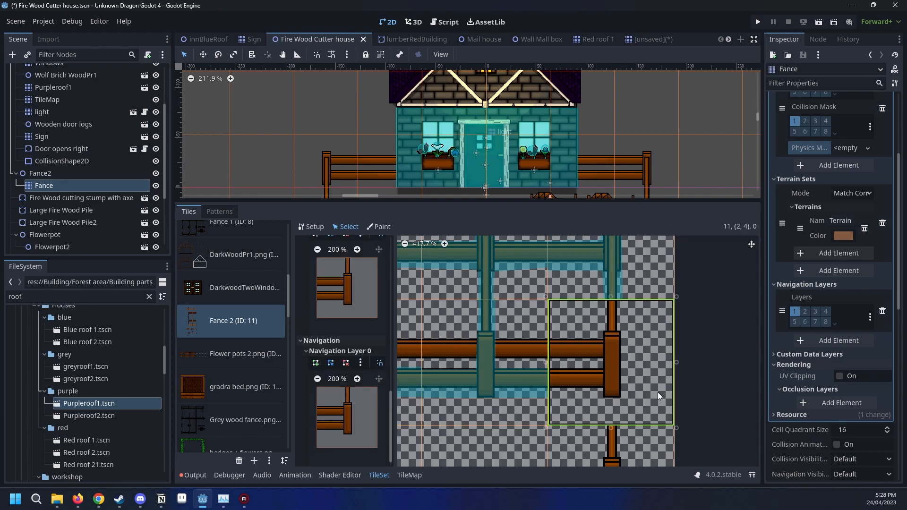
left_click(840, 403)
scroll(344, 435, "down", 3)
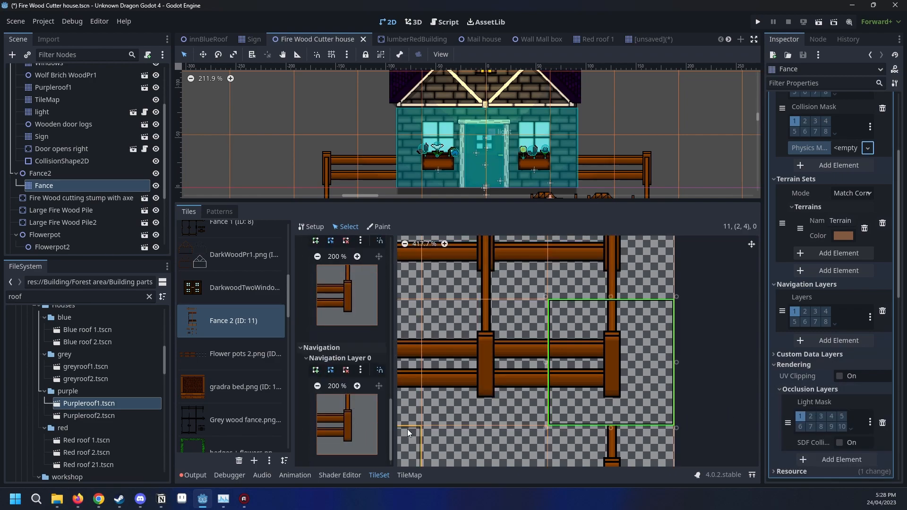
Remove the occlusion layer from the tile set's rendering settings.
scroll(335, 386, "down", 1)
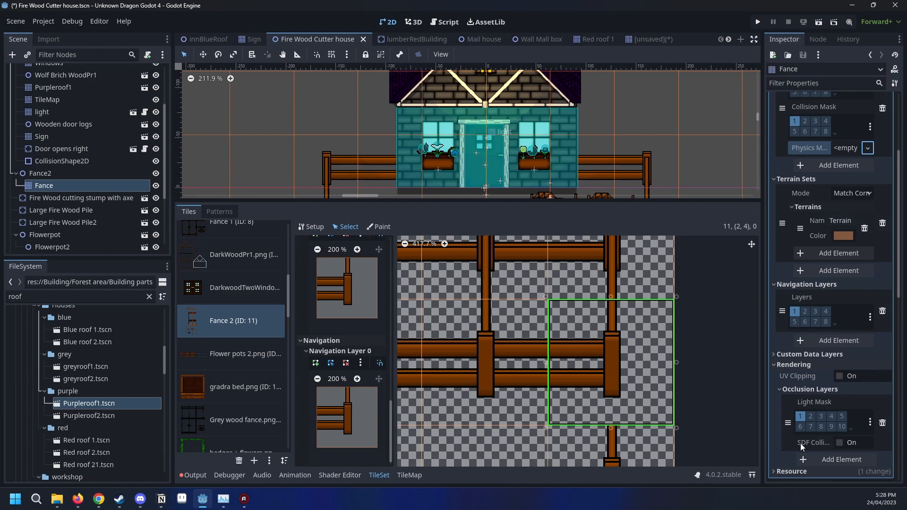
scroll(800, 443, "down", 5)
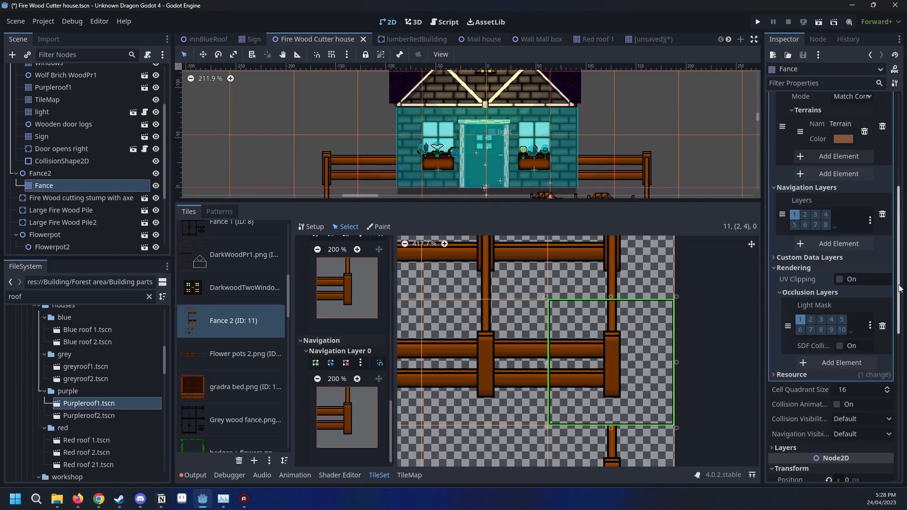
left_click(882, 326)
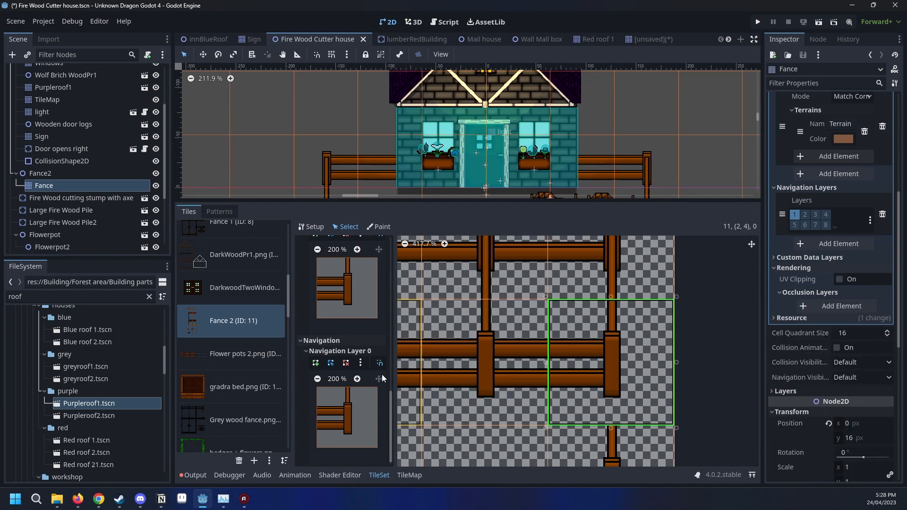
Examine the Physics Layer 0 properties of tile (2, 4) and the collision polygons of the surrounding fence tiles.
scroll(341, 398, "up", 2)
scroll(340, 403, "down", 2)
scroll(353, 397, "up", 3)
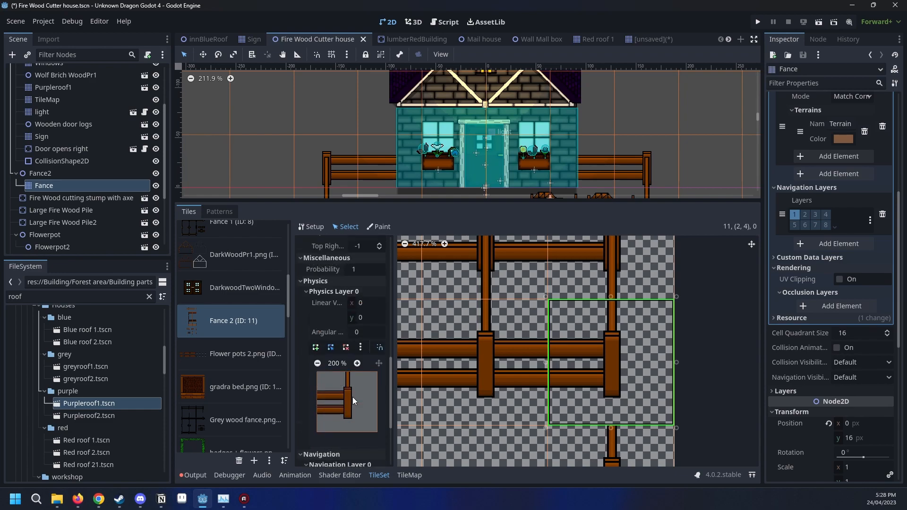
scroll(551, 322, "down", 2)
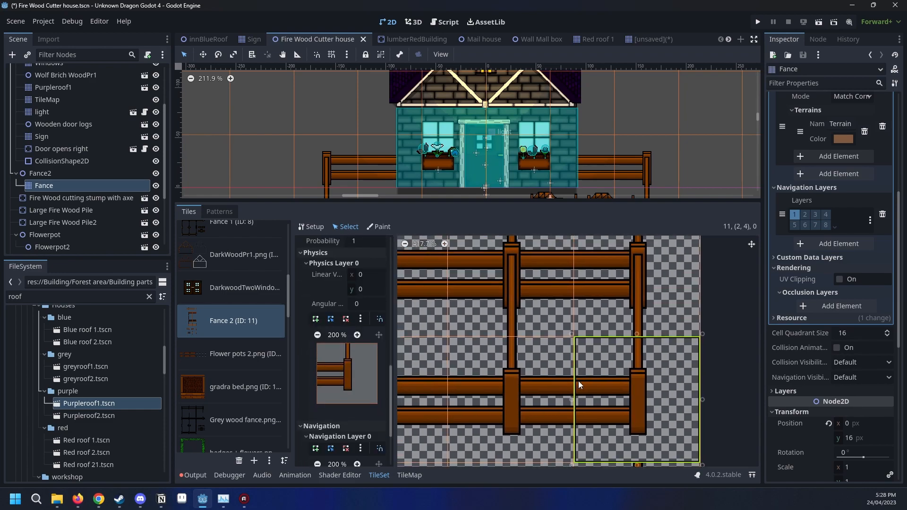
left_click(362, 274)
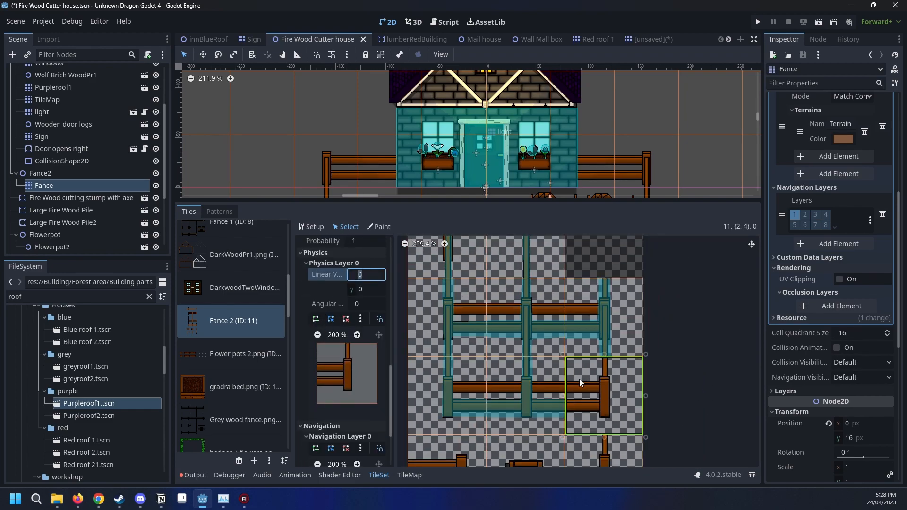
middle_click_drag(580, 378, 600, 357)
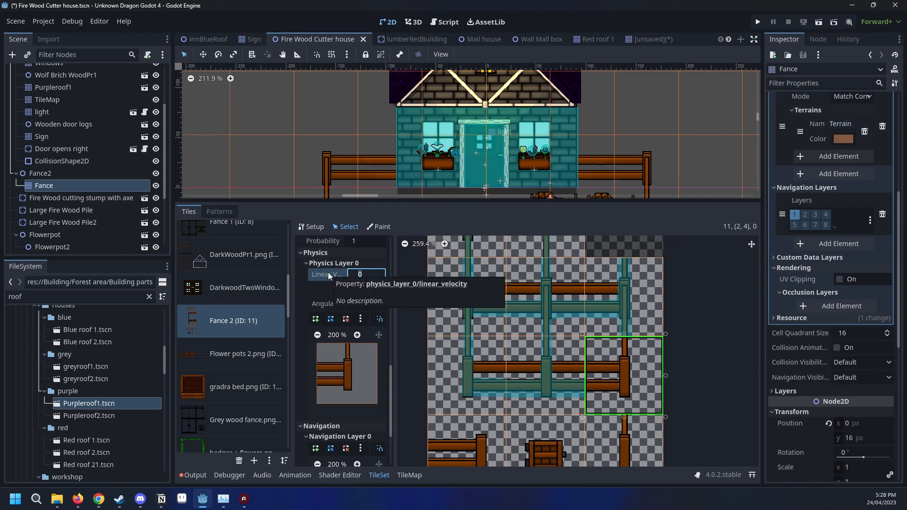
scroll(570, 392, "down", 1)
left_click(625, 401)
middle_click_drag(695, 413, 690, 382)
left_click(625, 335)
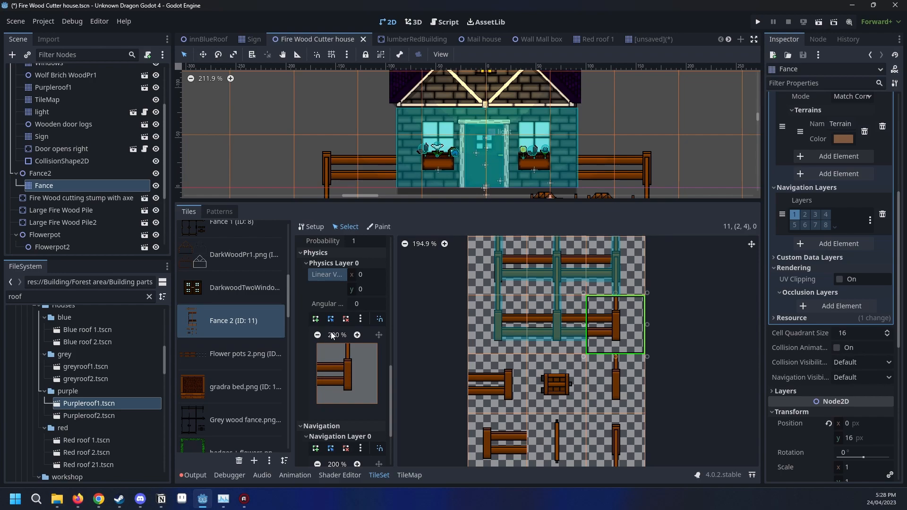
Draw a Physics Layer 0 collision polygon covering the post and lower rail of the right fence tile at (2, 4).
scroll(625, 337, "up", 2)
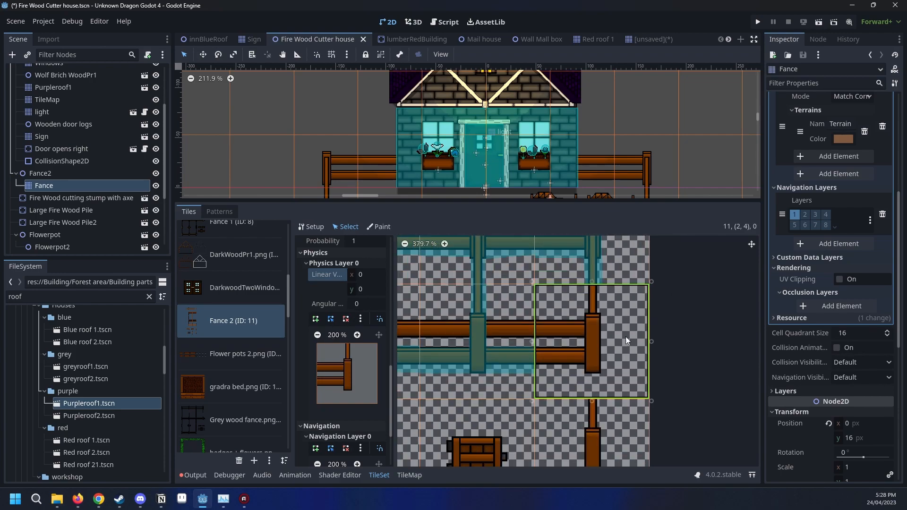
left_click(330, 319)
left_click(350, 341)
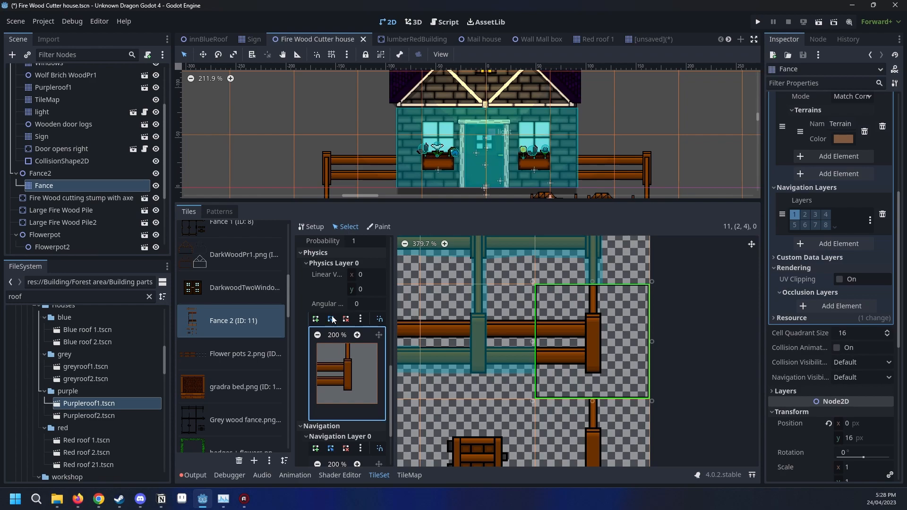
left_click(315, 319)
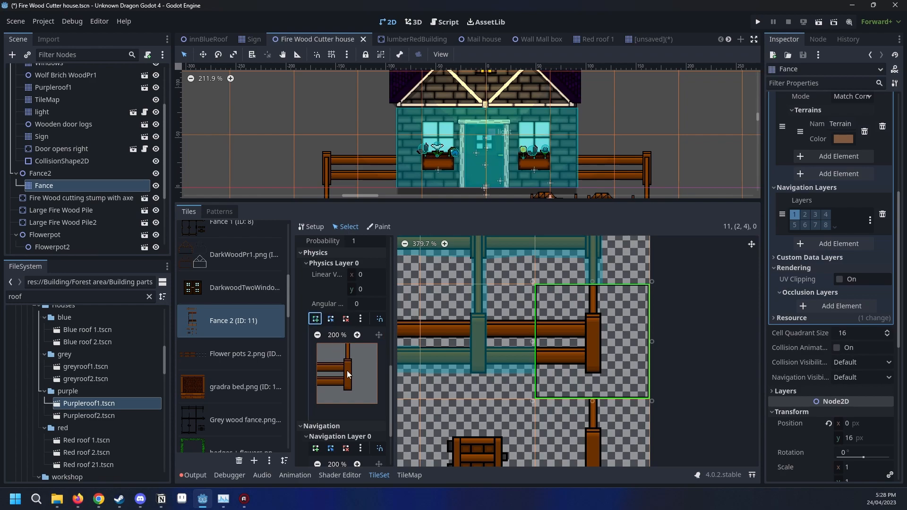
left_click(349, 342)
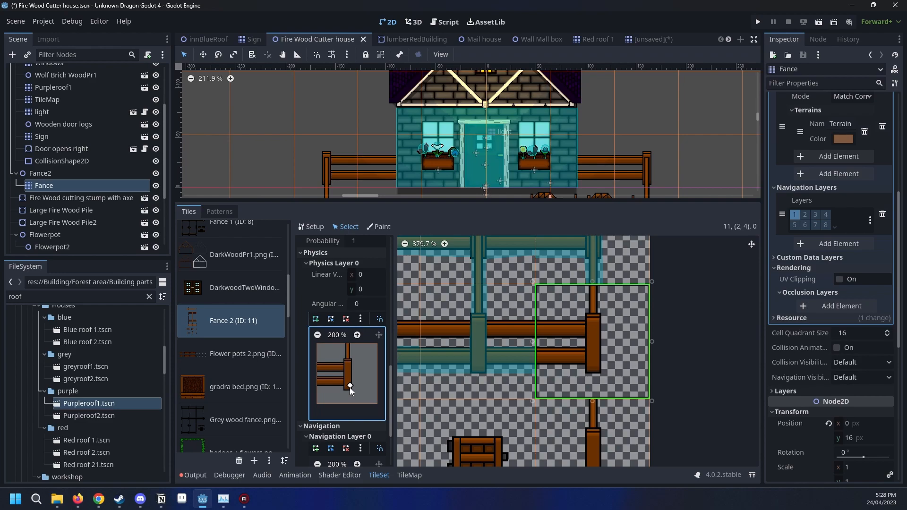
left_click(349, 344)
left_click(351, 385)
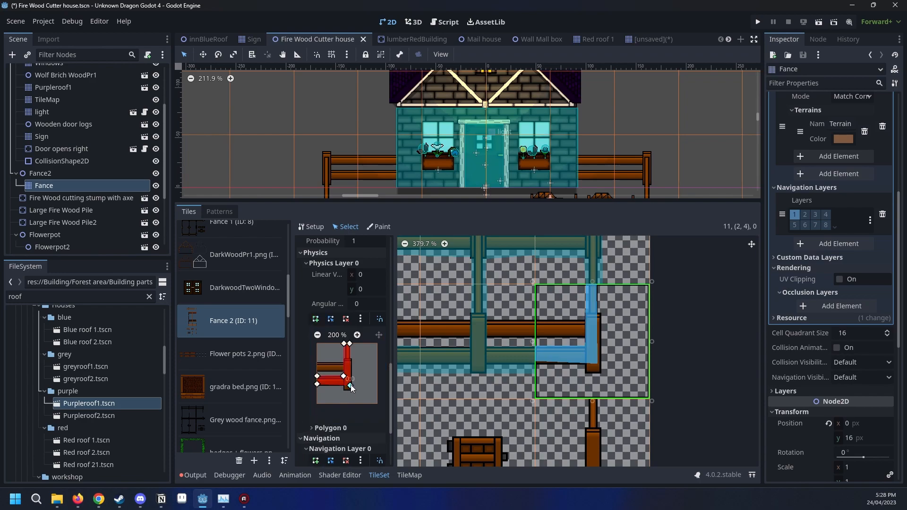
Widen the post part and lower the bottom corners of tile (2, 4)'s collision polygon to reach the post base.
left_click_drag(353, 390, 351, 391)
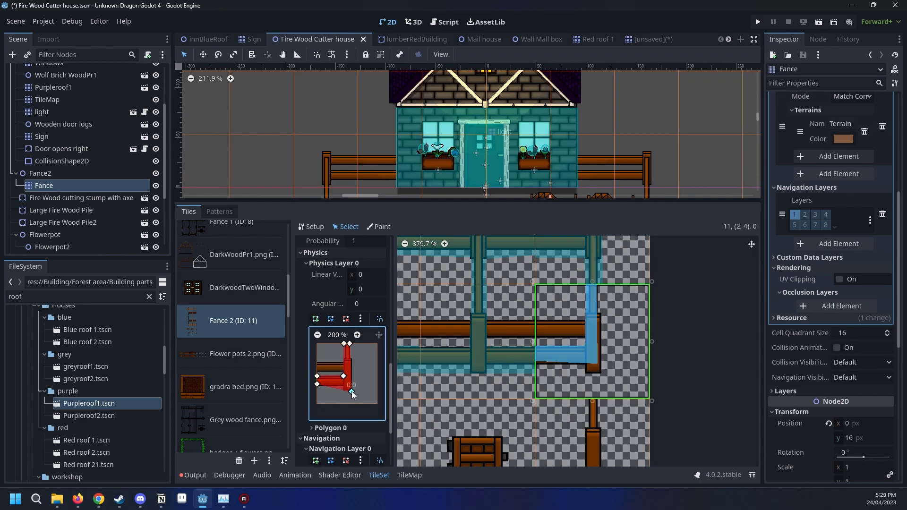
left_click_drag(351, 341, 351, 341)
left_click_drag(351, 389, 317, 390)
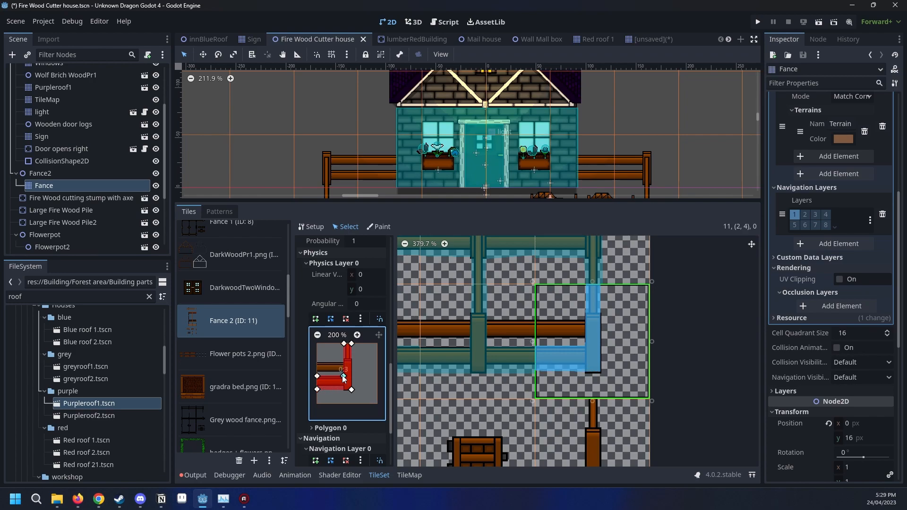
Compare the collision polygons of the right fence tiles at (2, 3) and (2, 4) where they meet.
scroll(608, 314, "up", 6)
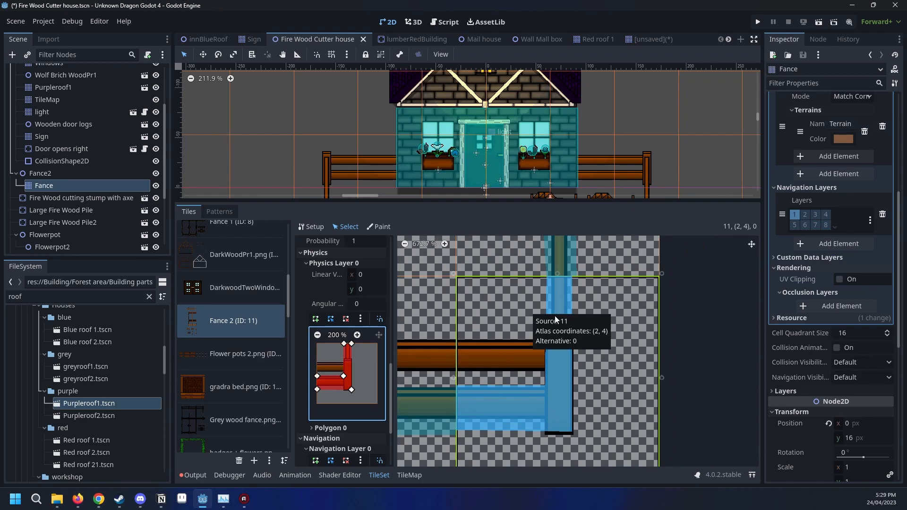
scroll(562, 310, "down", 4)
scroll(562, 294, "up", 5)
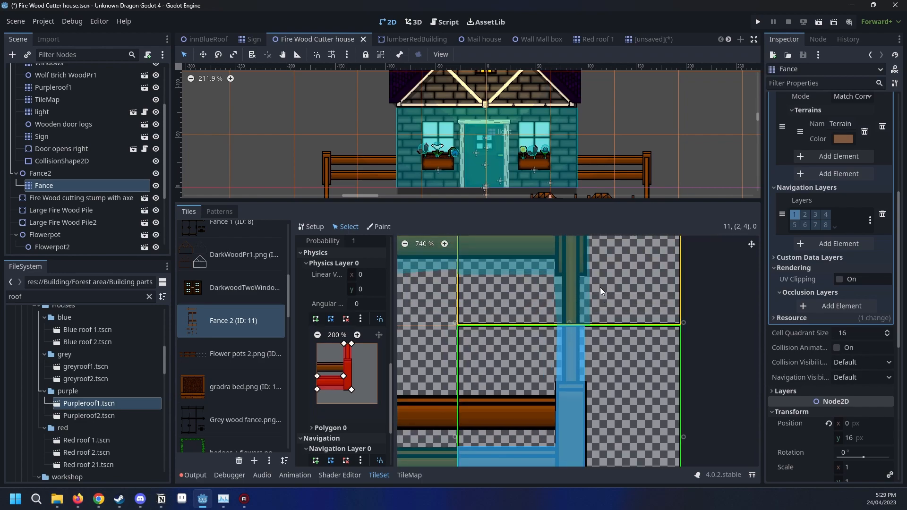
left_click(600, 287)
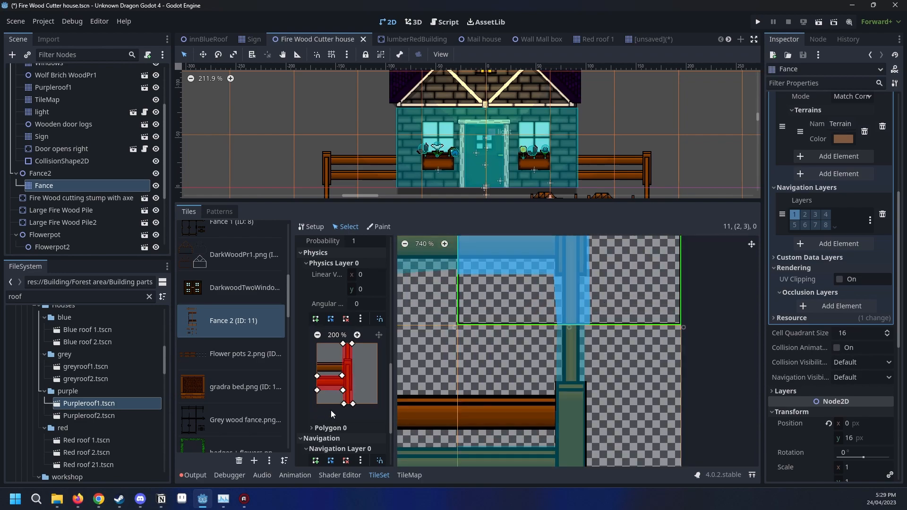
left_click(555, 368)
scroll(506, 445, "down", 6)
scroll(533, 411, "down", 6)
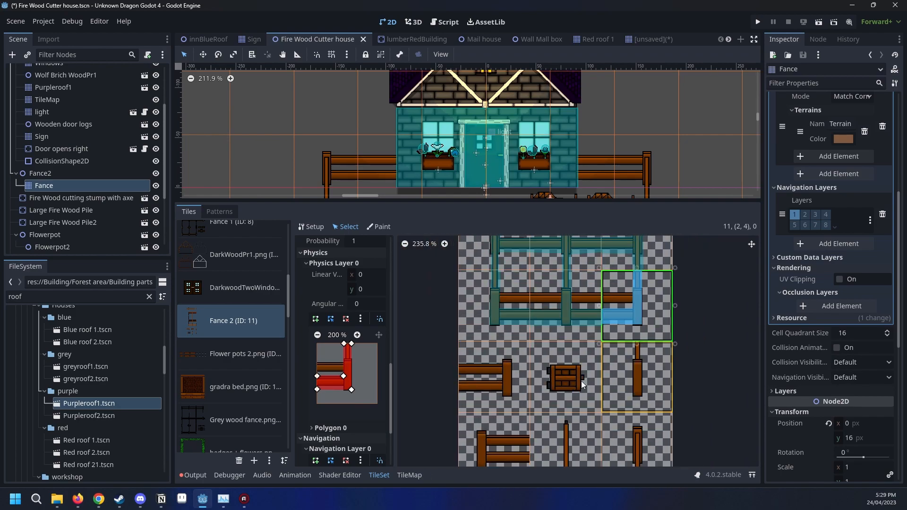
Select the gate tile at (1, 5) and inspect its physics properties and the neighbouring fence tiles.
left_click(556, 373)
scroll(543, 369, "up", 10)
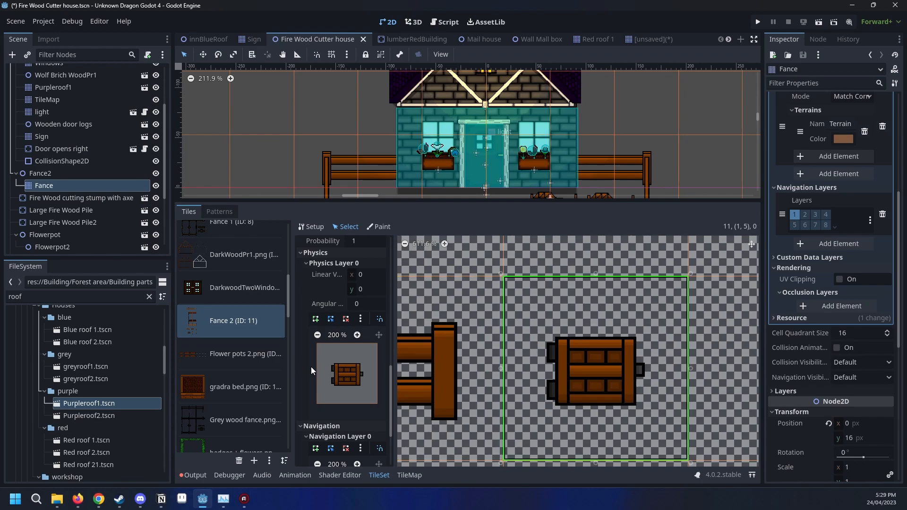
scroll(312, 368, "down", 3)
scroll(317, 387, "up", 4)
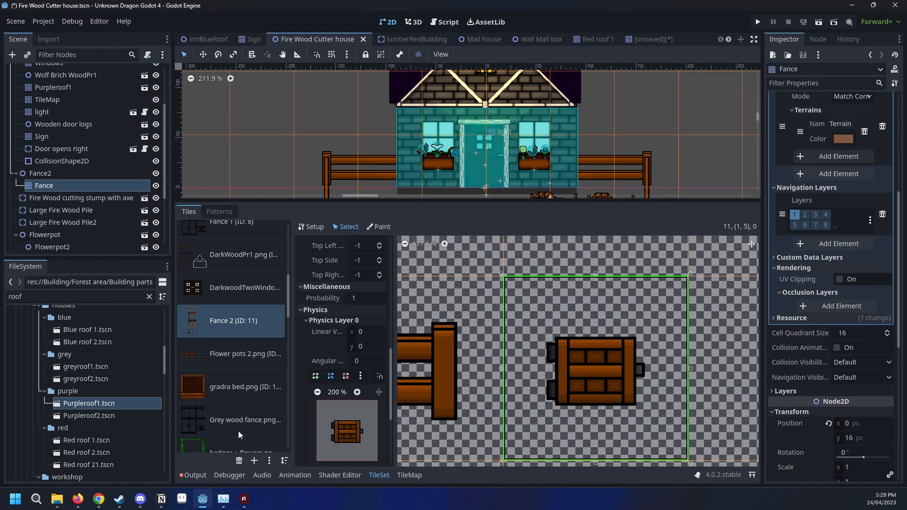
scroll(517, 331, "down", 5)
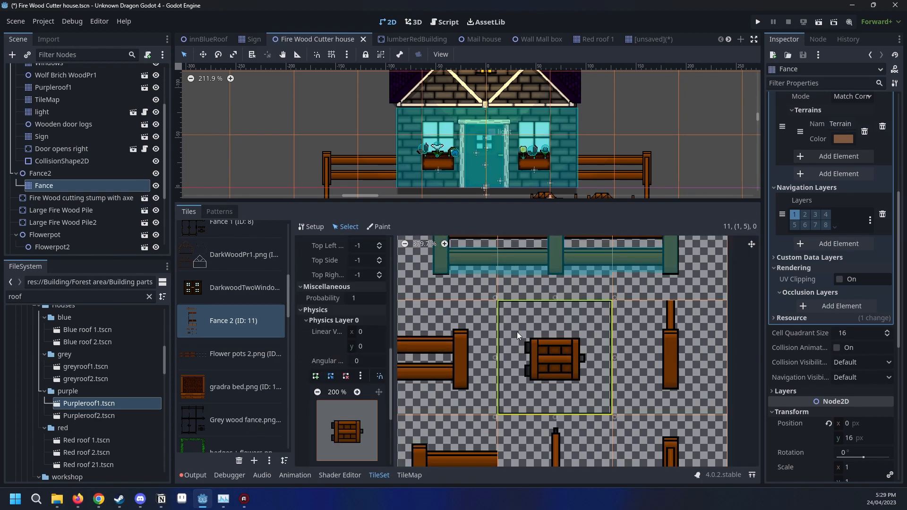
middle_click_drag(629, 370, 718, 366)
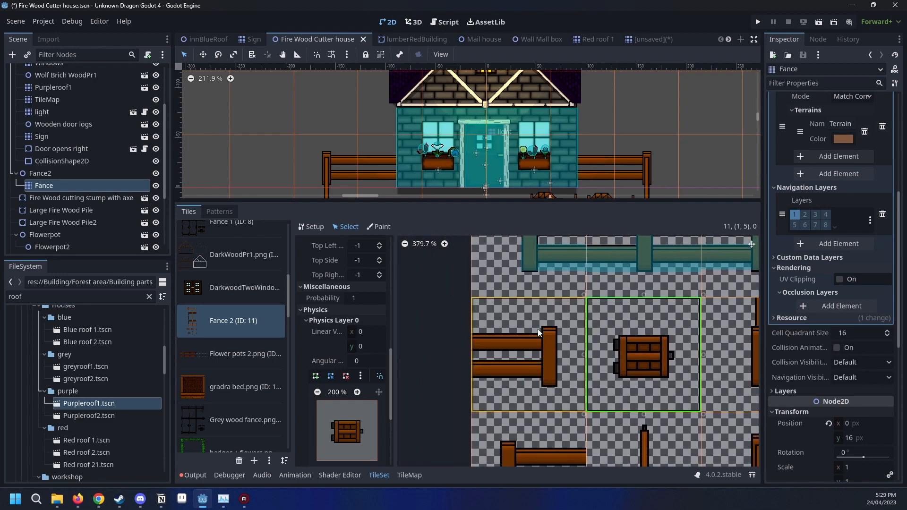
Draw a Physics Layer 0 collision polygon over the lower rail and post base of the fence end tile at (0, 5).
left_click(534, 327)
scroll(635, 398, "down", 4)
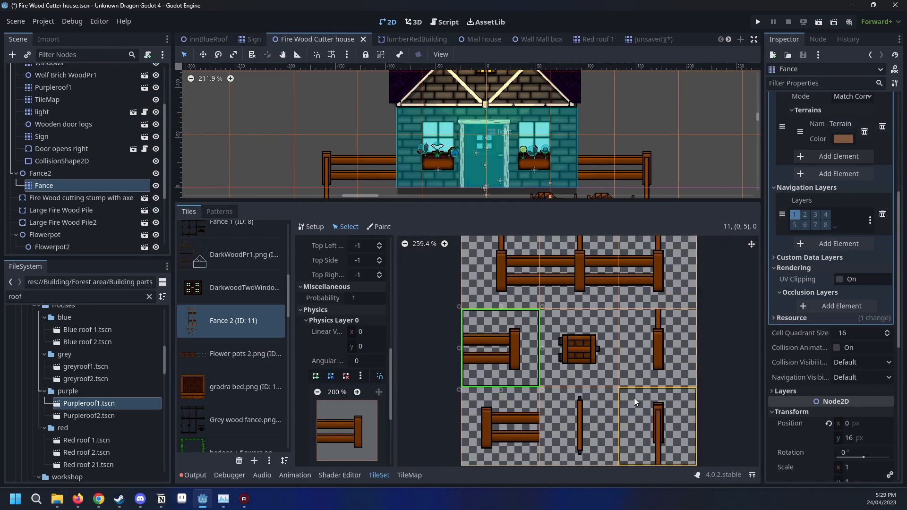
scroll(633, 397, "up", 1)
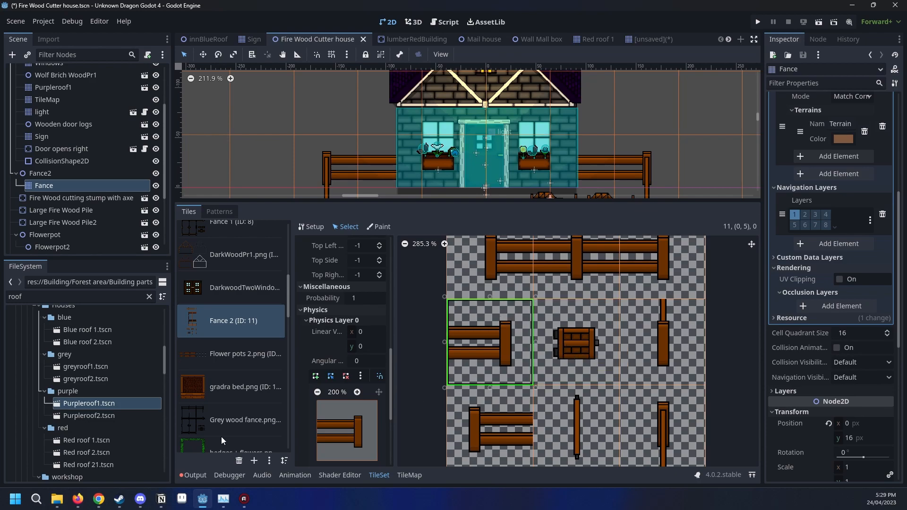
left_click(315, 376)
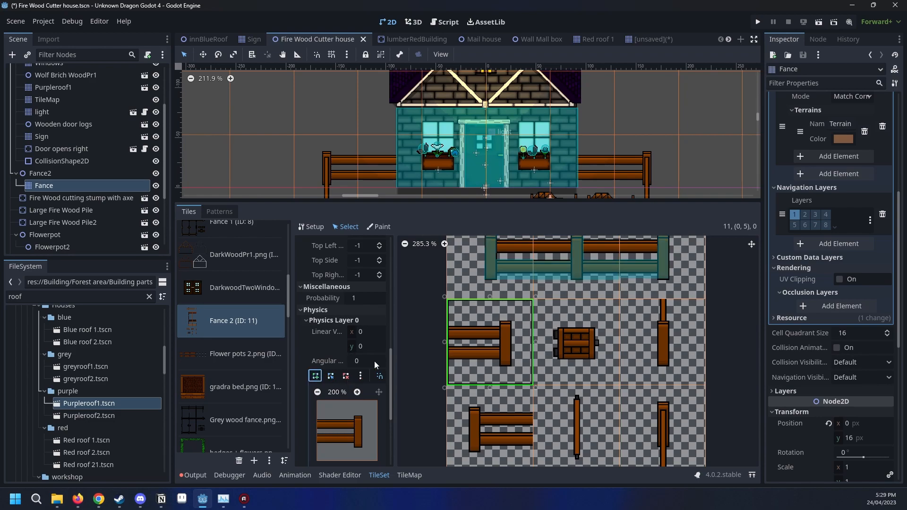
scroll(463, 323, "up", 4)
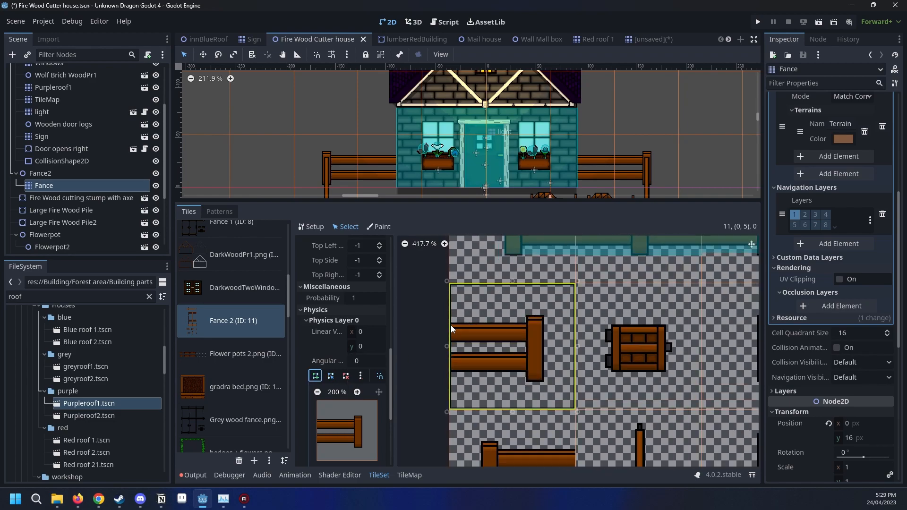
scroll(572, 360, "down", 3)
scroll(567, 378, "up", 4)
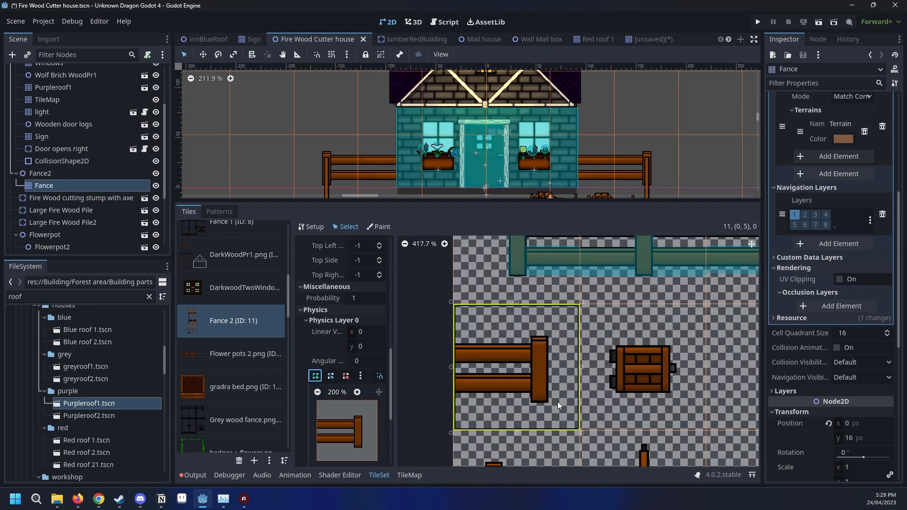
scroll(557, 394, "up", 7)
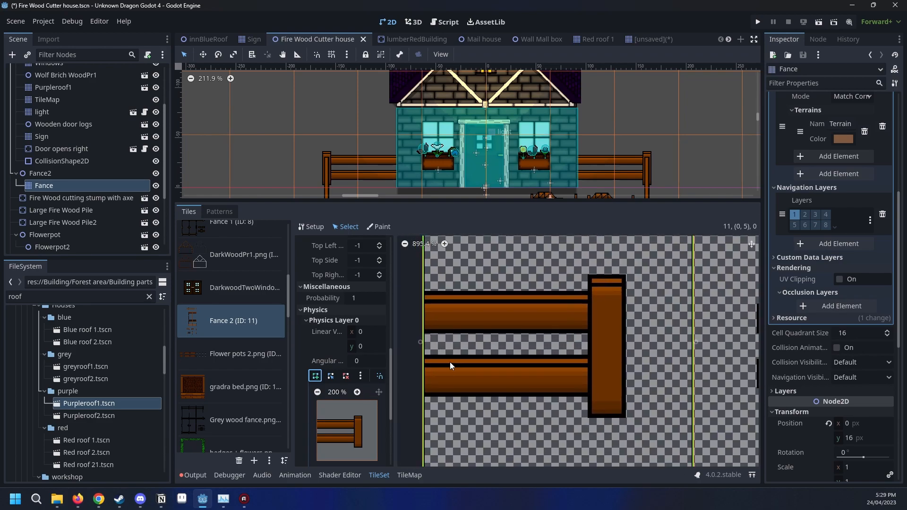
left_click(424, 354)
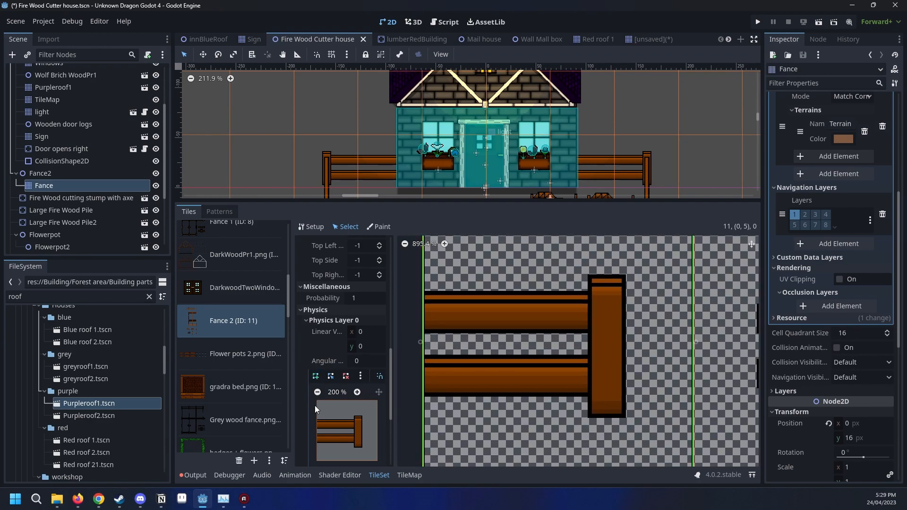
left_click(424, 354)
left_click(317, 434)
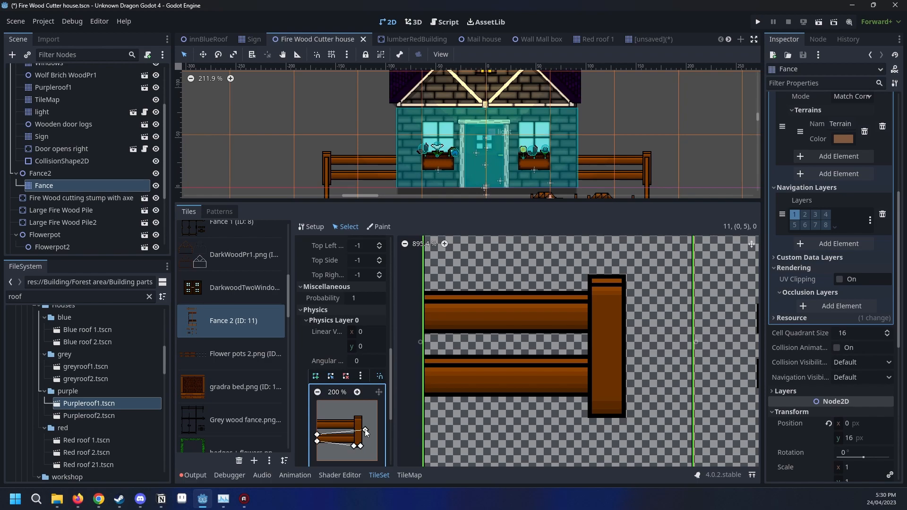
left_click(364, 429)
Lower the bottom corners of tile (0, 5)'s collision polygon to the post base and delete the extra point on its left edge.
left_click_drag(364, 436, 363, 448)
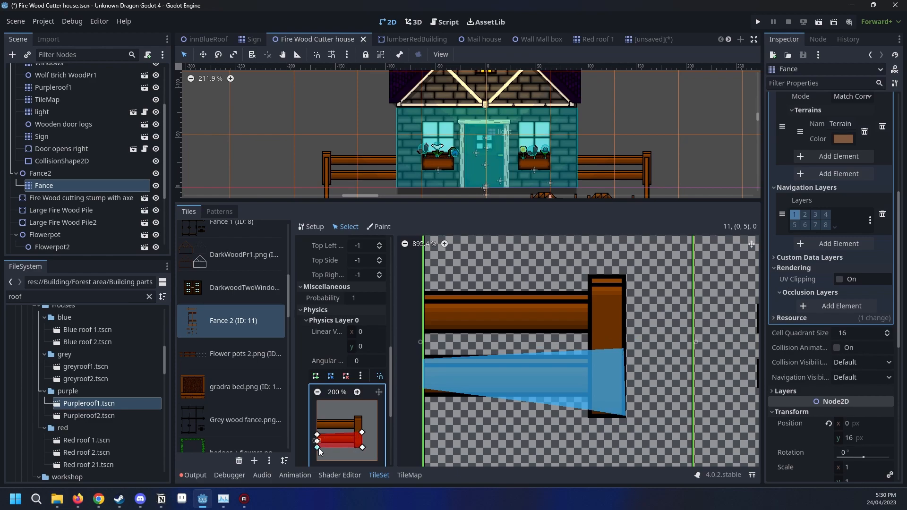
left_click_drag(317, 441, 318, 448)
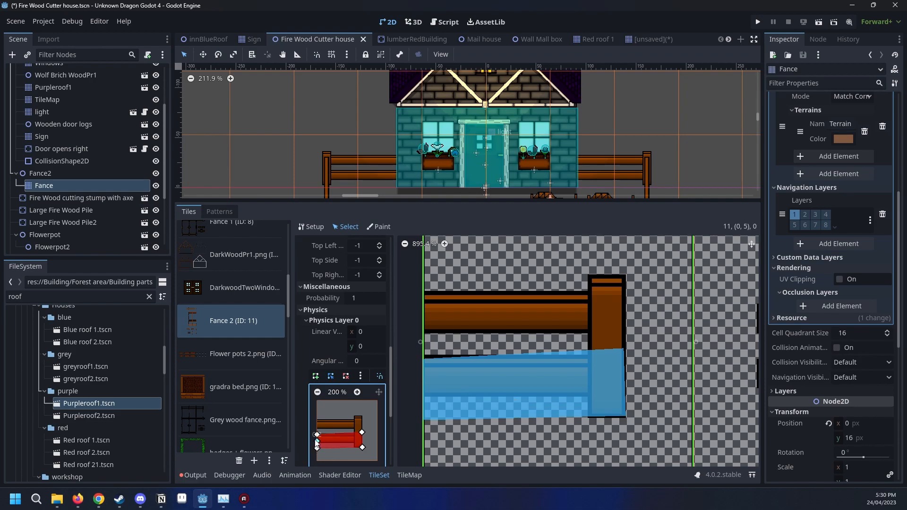
left_click(345, 375)
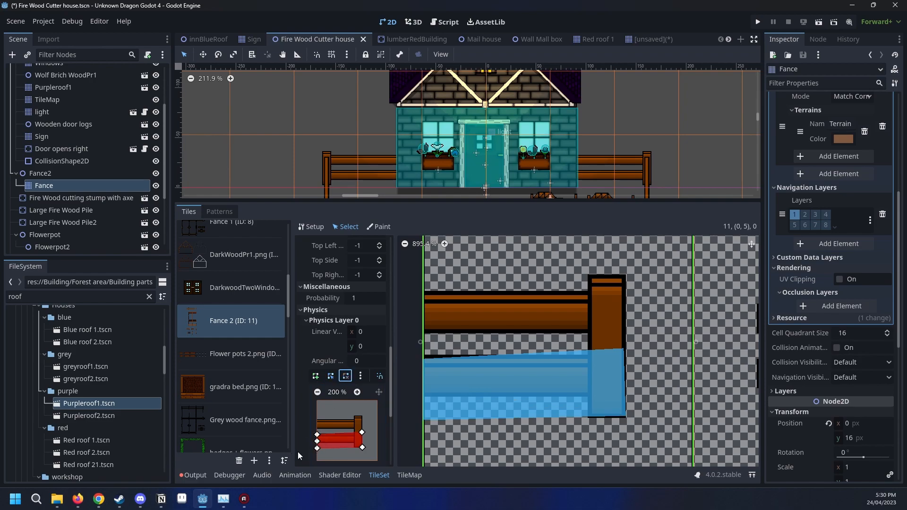
left_click(316, 441)
left_click(330, 375)
left_click(317, 449)
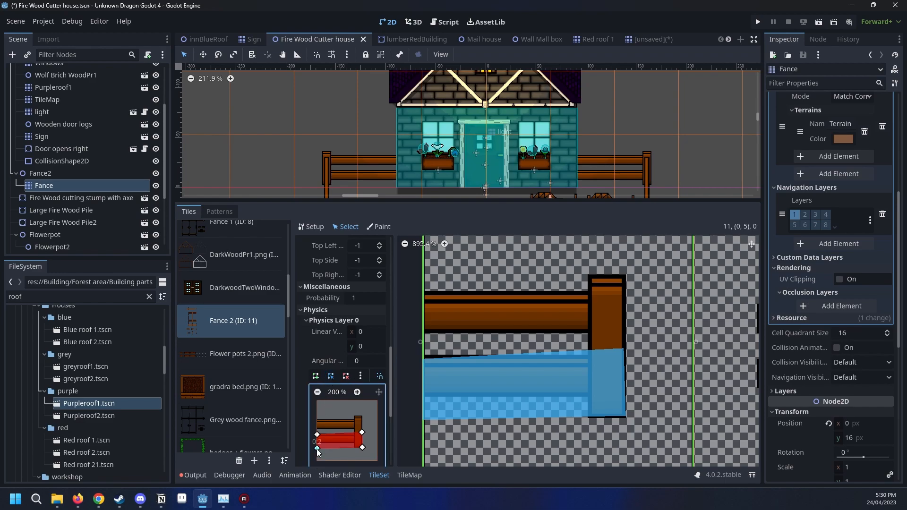
Level the left corners of tile (0, 5)'s collision polygon with its right corners along the lower rail.
scroll(567, 404, "down", 4)
middle_click_drag(494, 383, 519, 398)
scroll(567, 404, "up", 5)
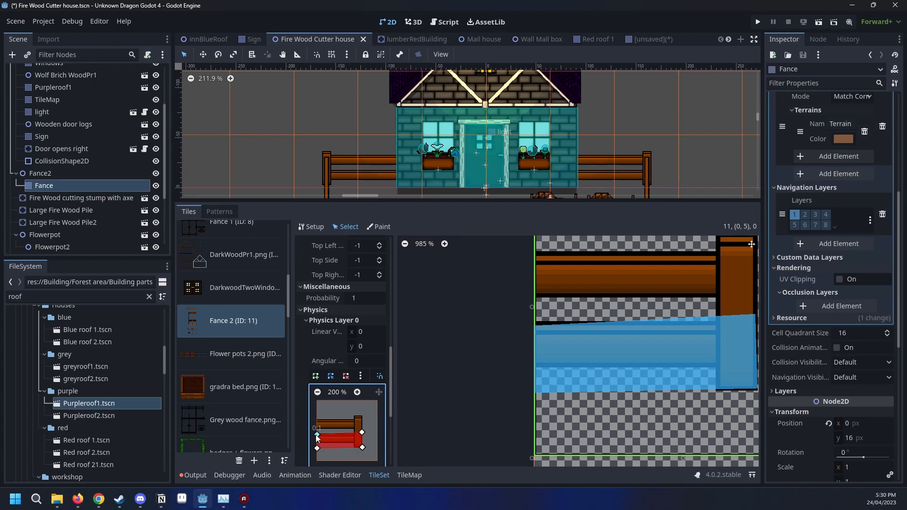
left_click_drag(317, 438, 317, 447)
scroll(673, 397, "up", 2)
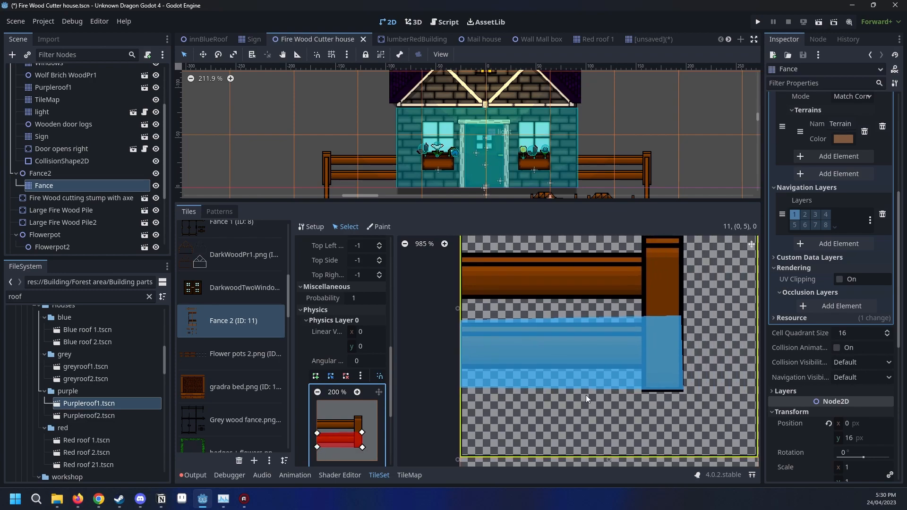
scroll(554, 430, "up", 3)
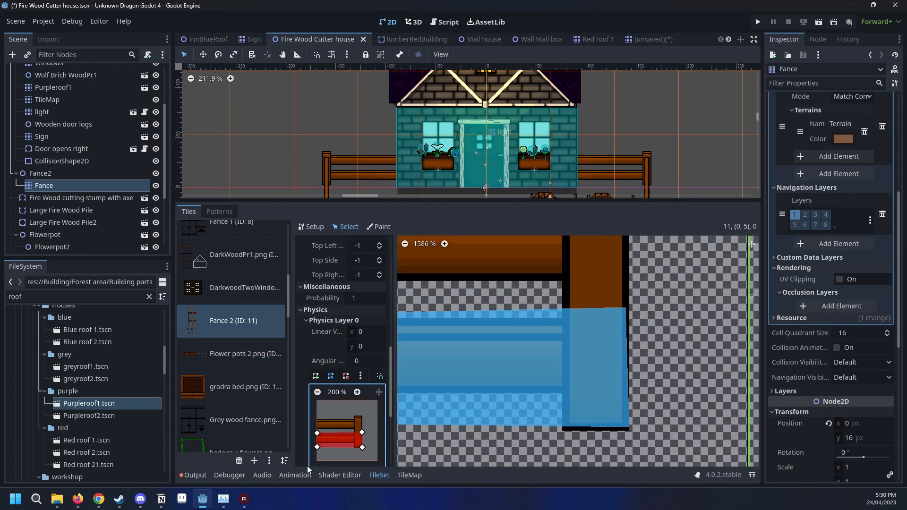
left_click(362, 432)
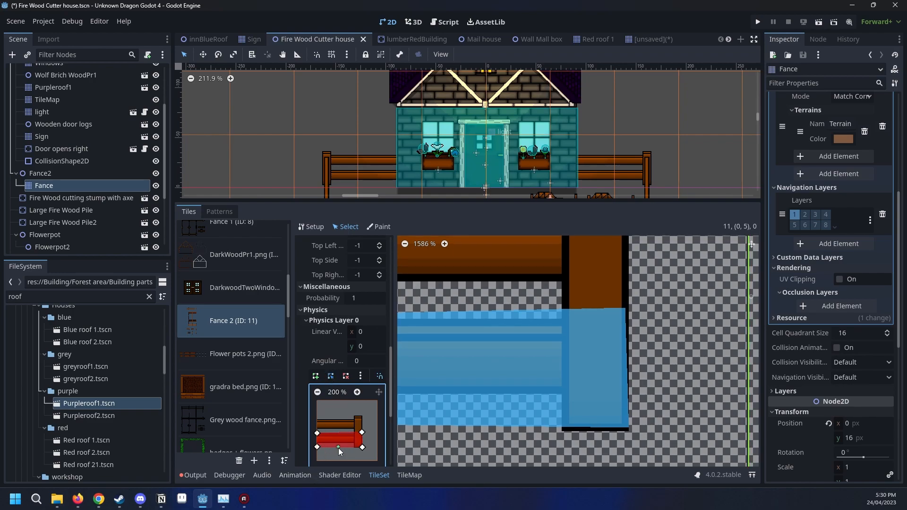
middle_click_drag(641, 390, 655, 388)
scroll(655, 392, "down", 1)
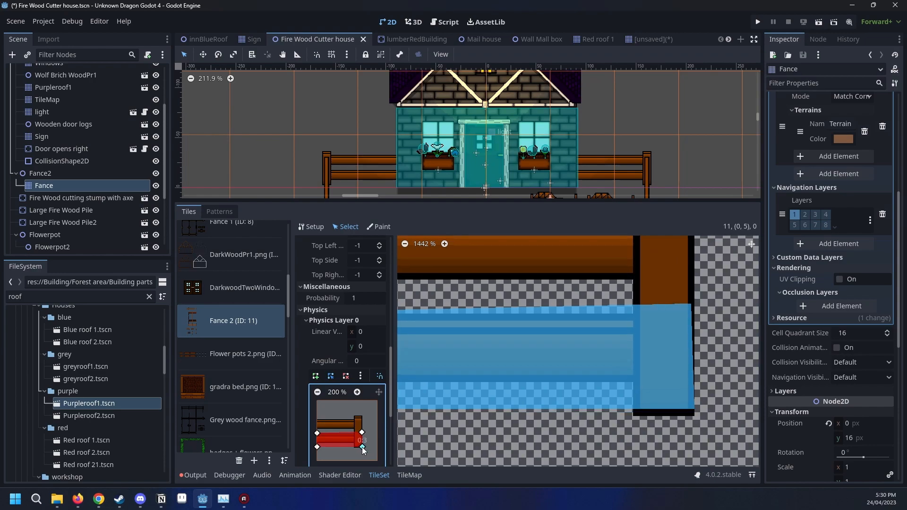
Select the fence end tile at (0, 6) and activate adding a collision polygon in Physics Layer 0.
scroll(619, 373, "down", 10)
scroll(617, 372, "down", 9)
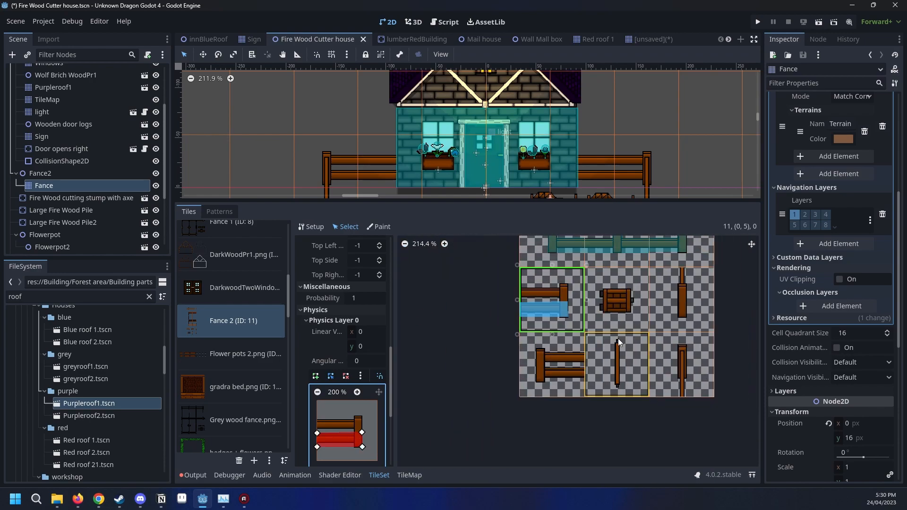
left_click(526, 385)
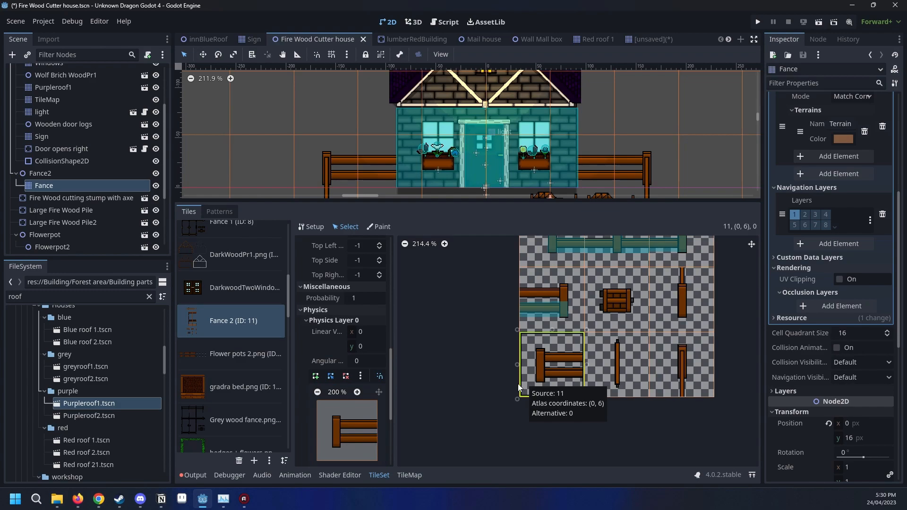
left_click(315, 377)
scroll(566, 383, "up", 1)
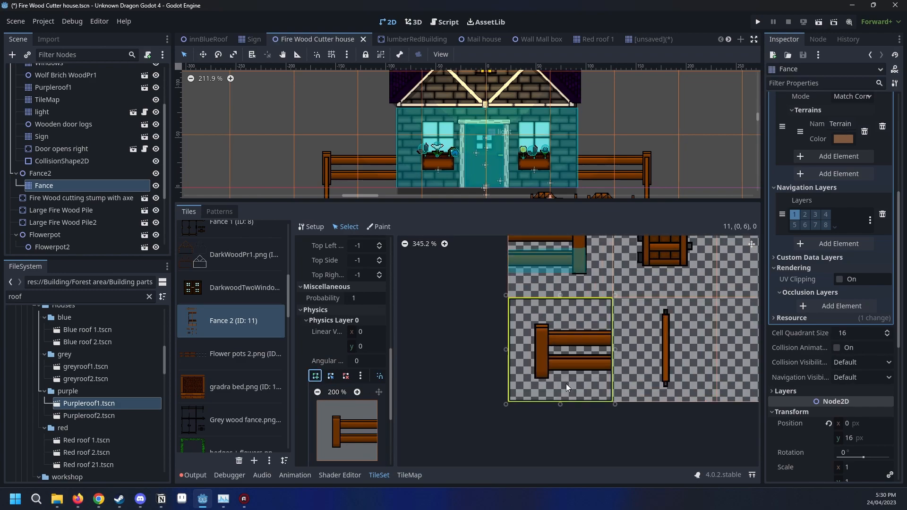
scroll(550, 380, "up", 1)
scroll(550, 380, "up", 3)
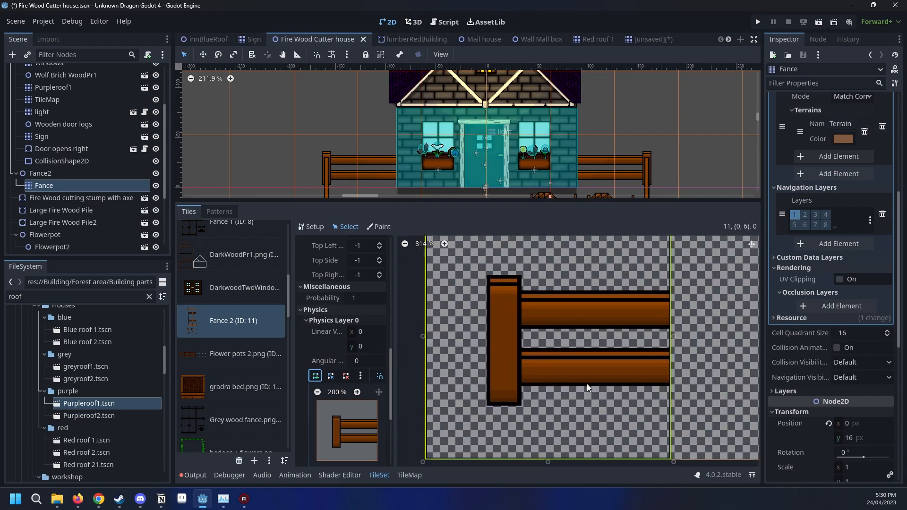
scroll(362, 366, "down", 3)
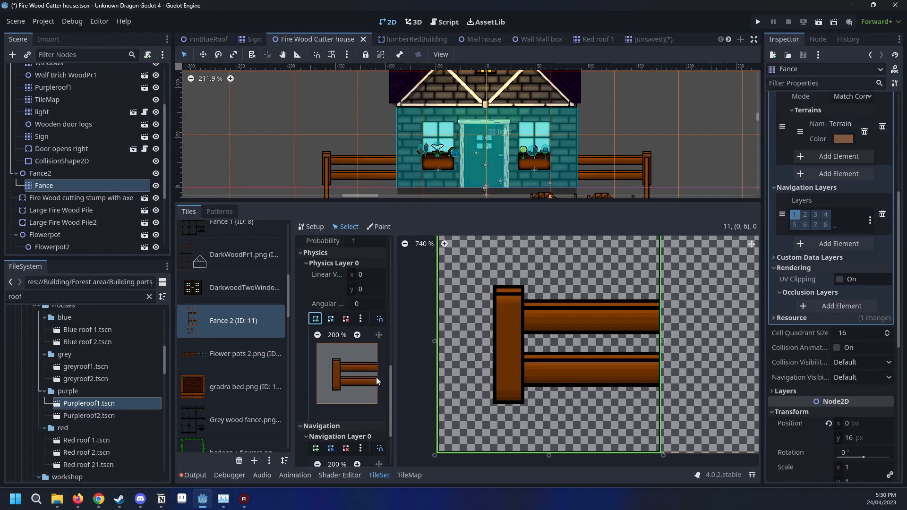
left_click(333, 388)
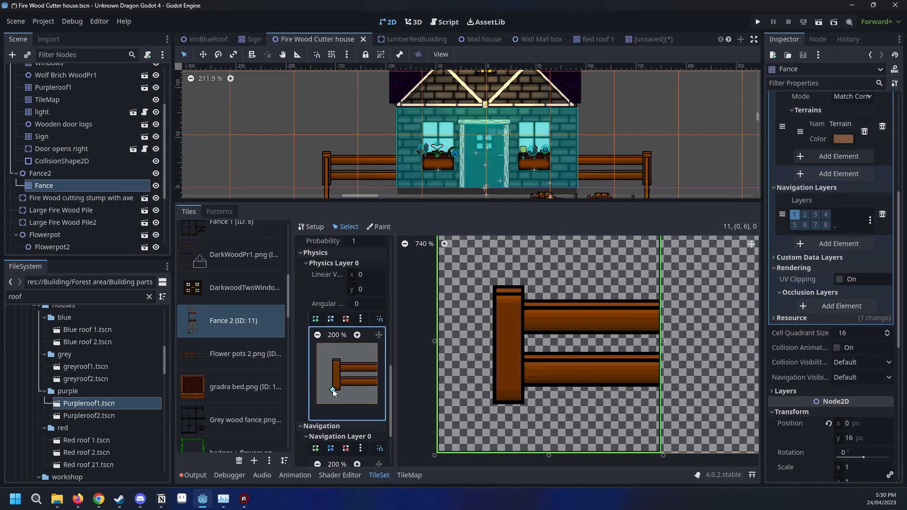
left_click(340, 390)
left_click(376, 376)
left_click(340, 377)
left_click(346, 319)
left_click(340, 361)
left_click(316, 319)
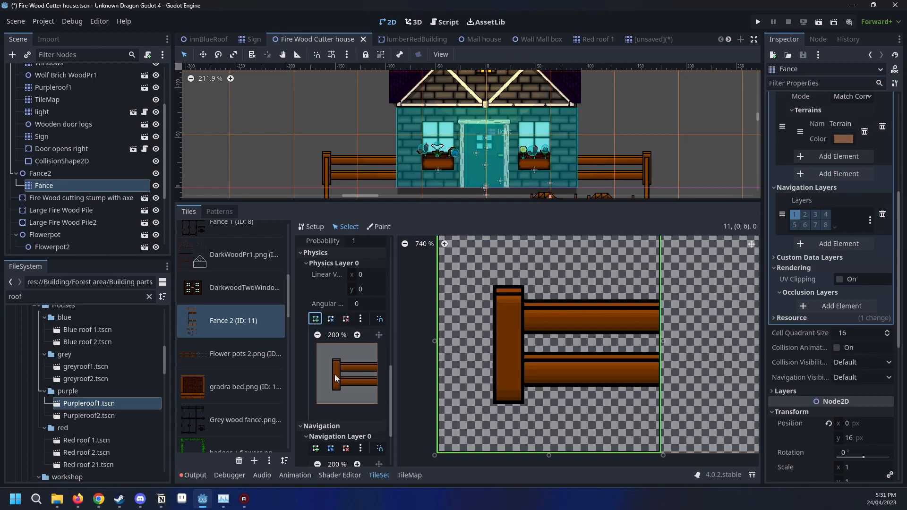
Draw a four-point Physics Layer 0 collision polygon over the lower rail and lower post of tile (0, 6).
left_click(332, 388)
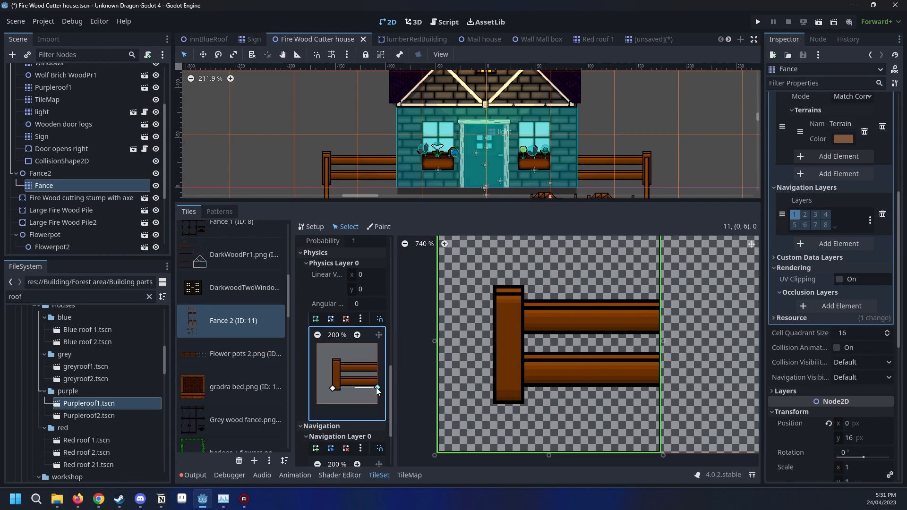
left_click(333, 378)
left_click(332, 388)
left_click(333, 388)
left_click(348, 320)
left_click(333, 385)
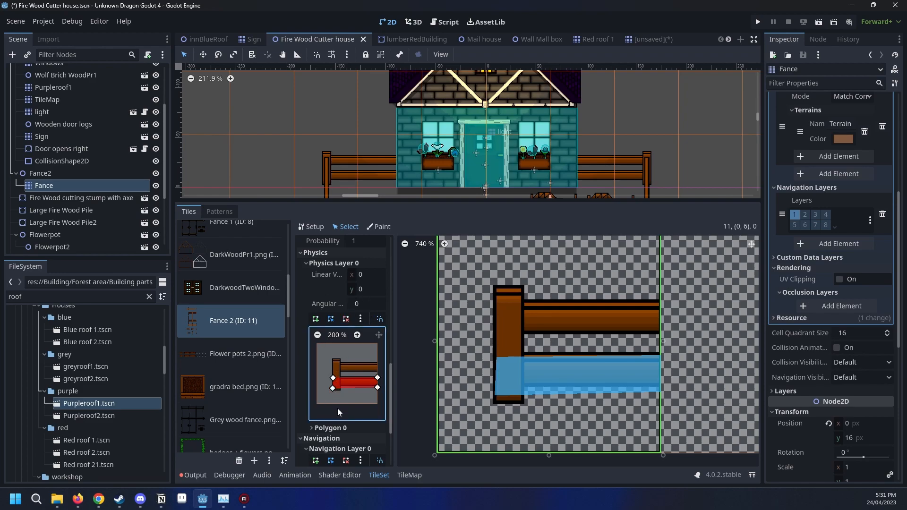
left_click(330, 319)
middle_click_drag(630, 332, 577, 320)
scroll(576, 324, "down", 8)
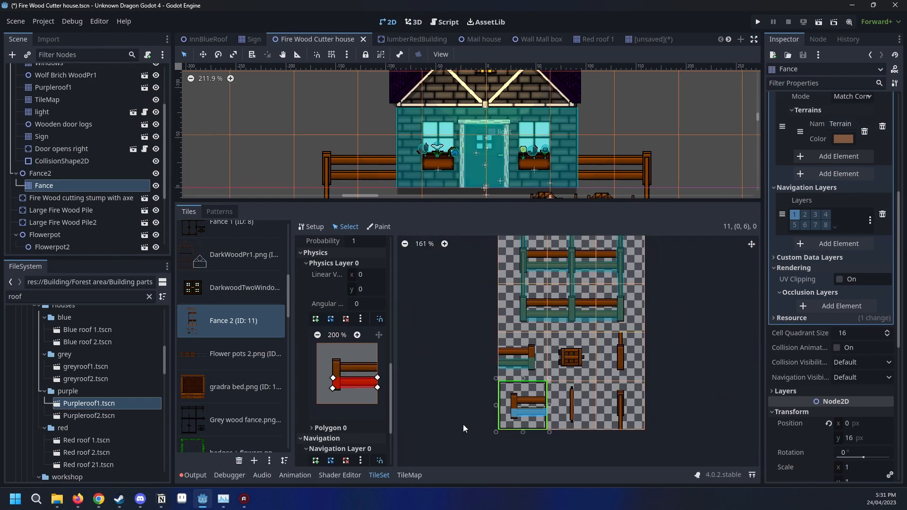
Switch to the tester scene and assign the DarkWoodForestBuilding.tres tile set to the ground TileMap.
left_click_drag(468, 203, 449, 371)
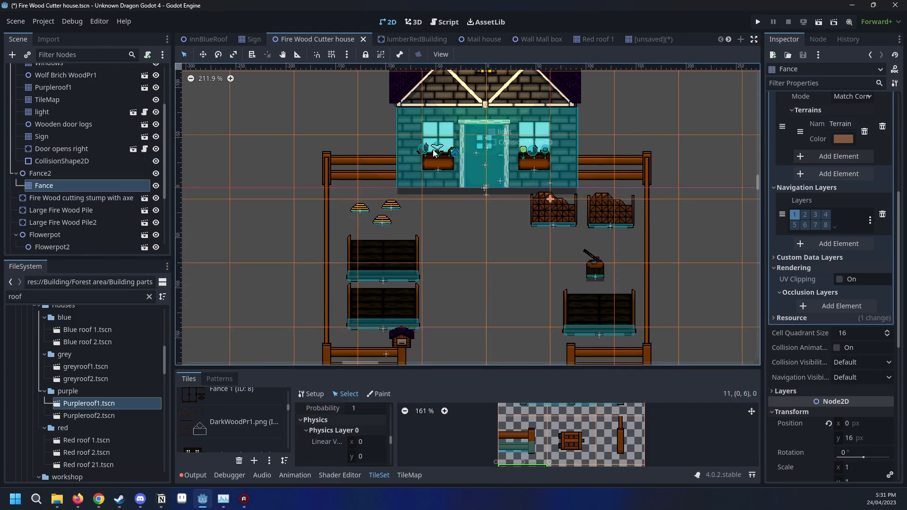
left_click(580, 41)
left_click(640, 42)
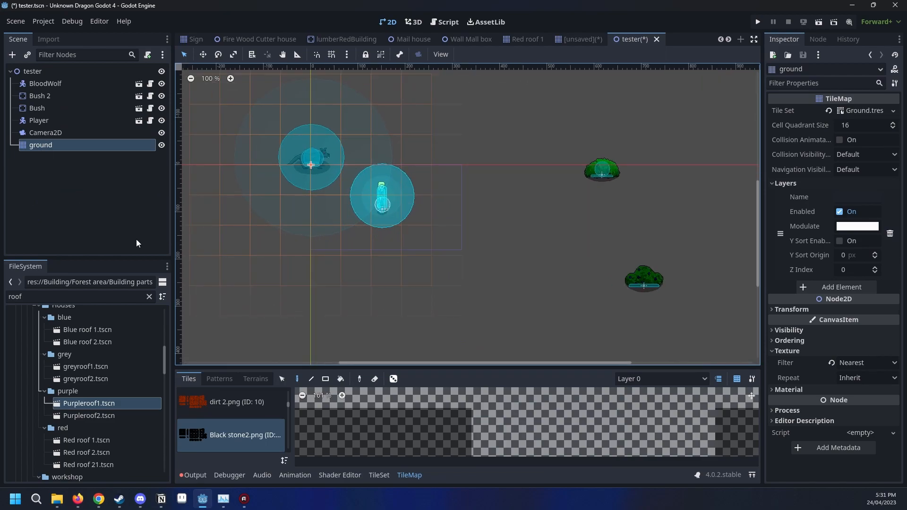
left_click(893, 110)
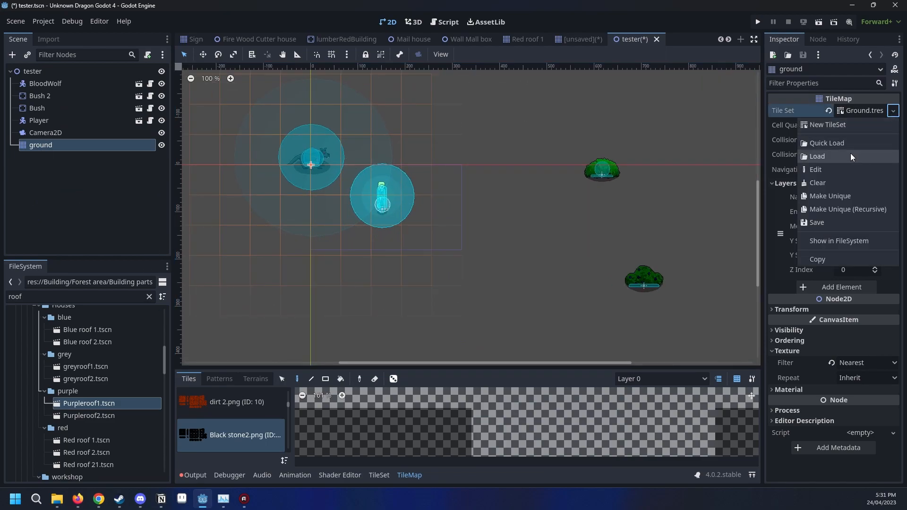
left_click(832, 143)
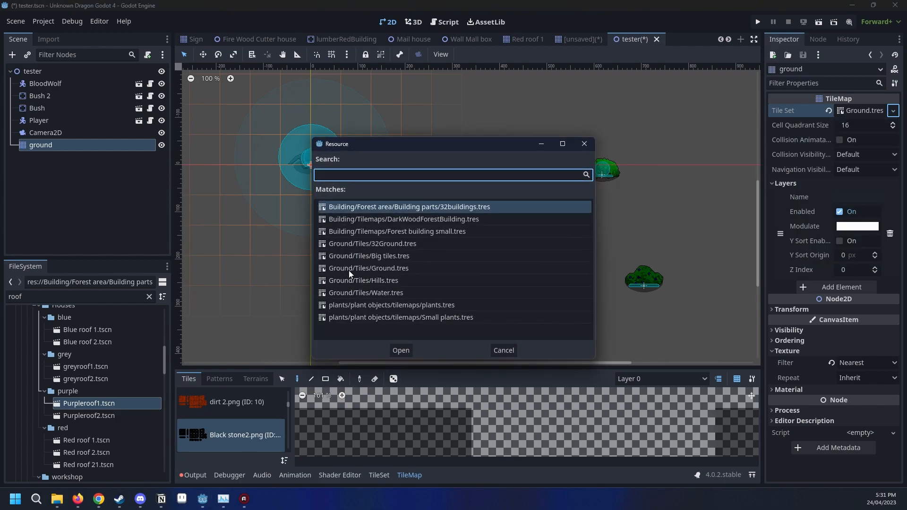
double_click(416, 219)
Pick a fence tile from the Fance 2 atlas and preview it in the scene near the player.
middle_click_drag(507, 330, 491, 374)
scroll(415, 402, "down", 2)
left_click(481, 419)
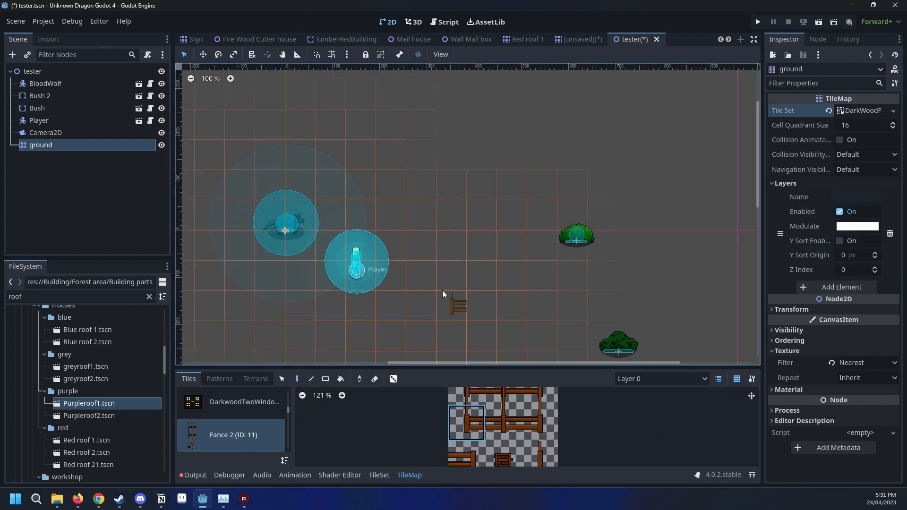
scroll(442, 298, "up", 4)
left_click(424, 317)
middle_click_drag(425, 317, 505, 286)
scroll(352, 429, "down", 3)
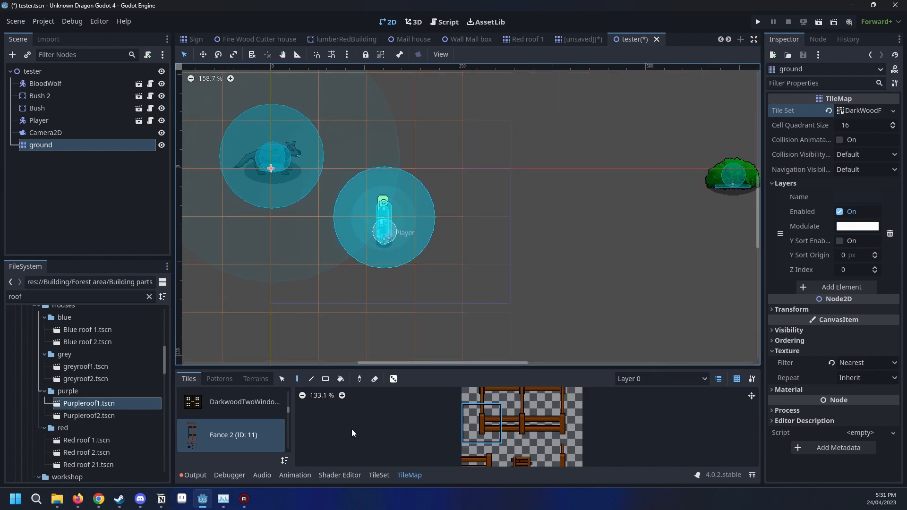
Inspect Terrain 0 in the TileMap's terrain list and compare it with the Fance 2 atlas tiles.
left_click(220, 379)
left_click(244, 379)
left_click(226, 407)
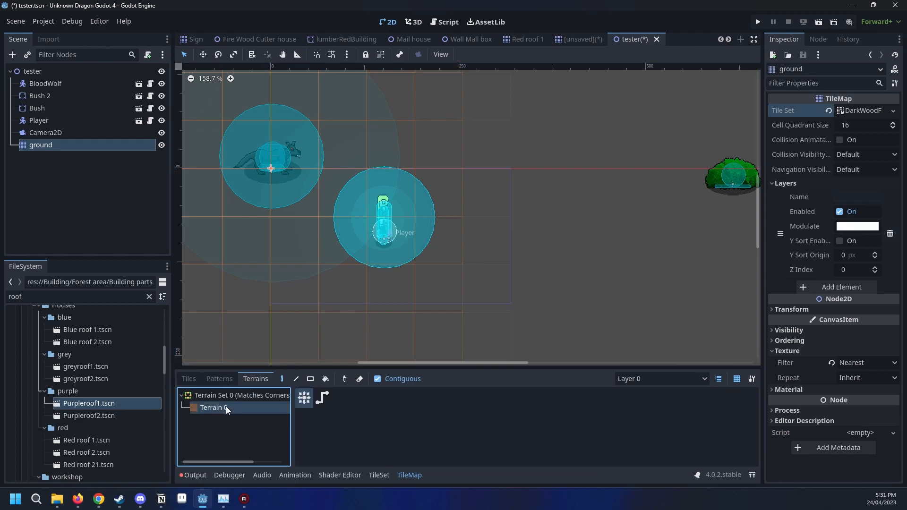
left_click_drag(475, 368, 515, 211)
left_click(189, 219)
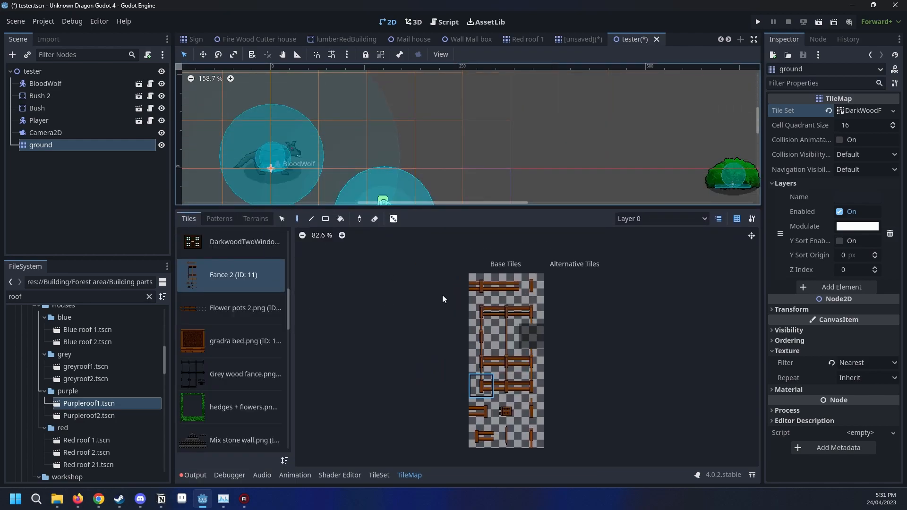
middle_click_drag(569, 293, 615, 301)
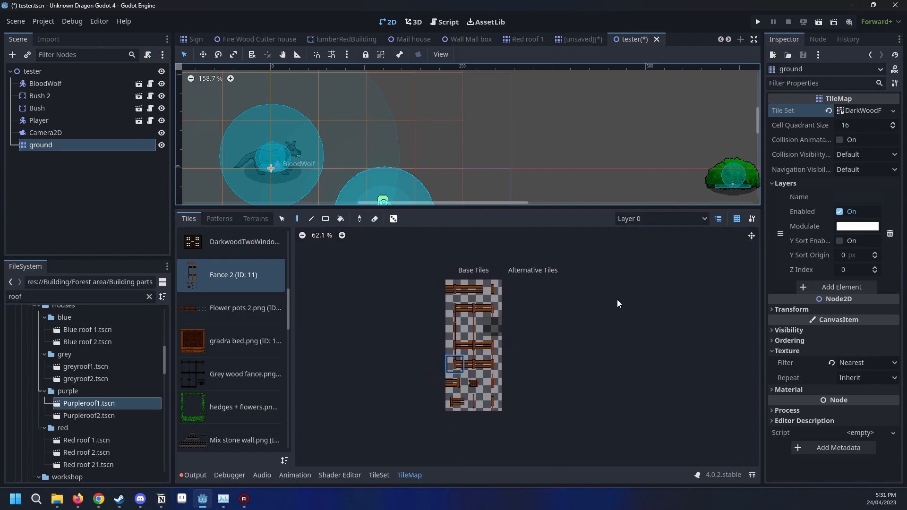
scroll(600, 302, "up", 4)
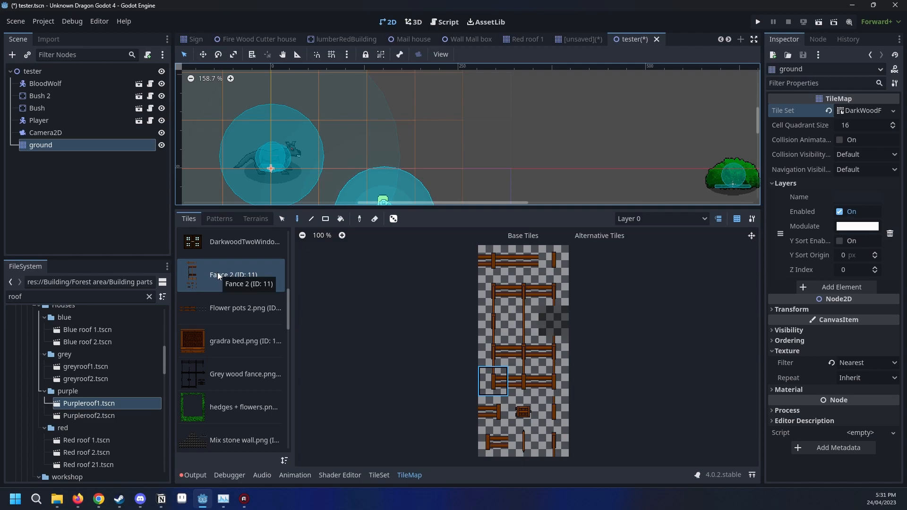
left_click(219, 218)
left_click(243, 217)
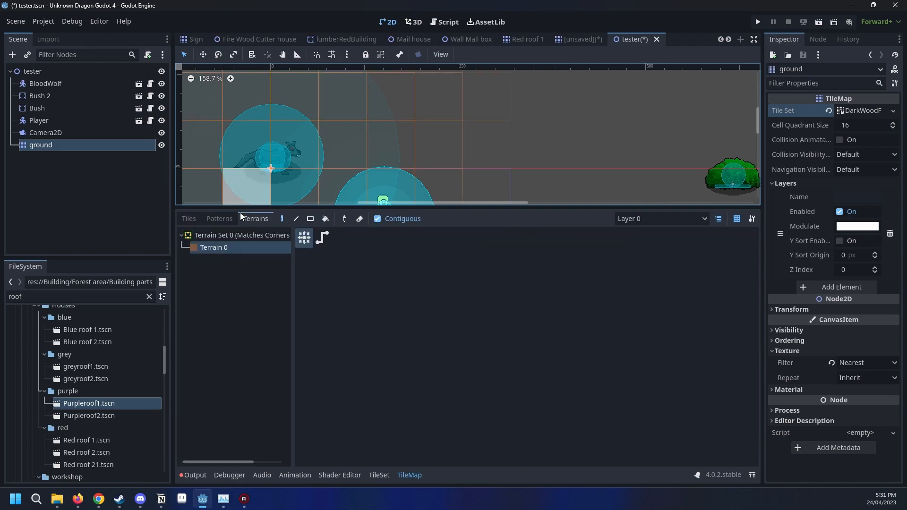
left_click(190, 218)
scroll(590, 321, "down", 2)
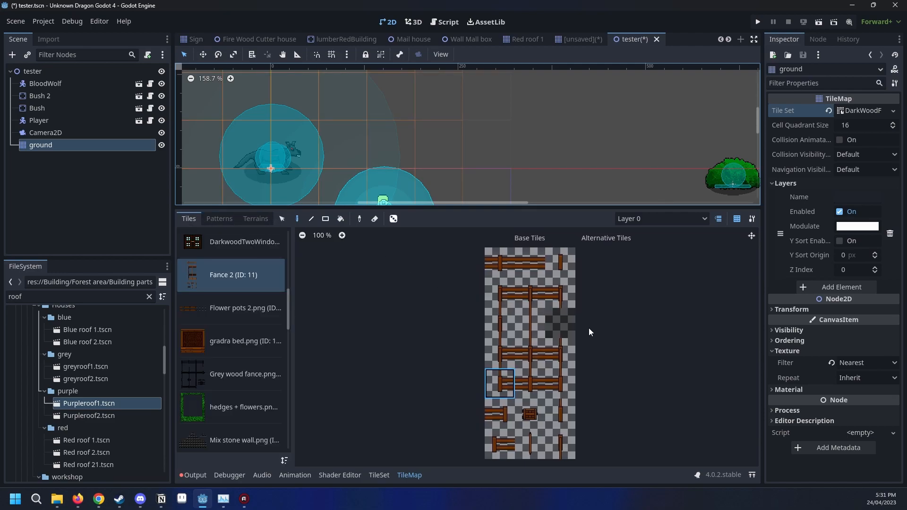
Open the tile set editor, select all Fance 2 tiles and review their atlas setup, physics and terrain properties.
left_click_drag(509, 275, 557, 432)
left_click(379, 476)
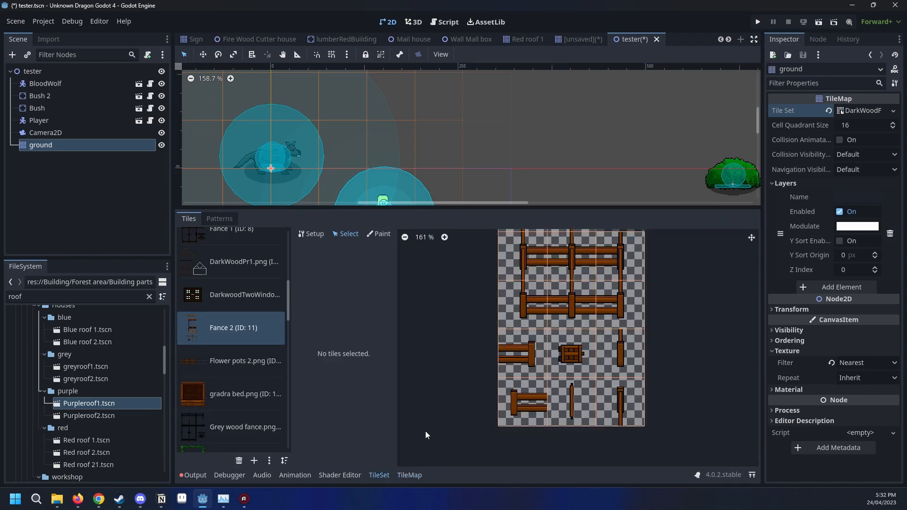
left_click_drag(470, 288, 515, 430)
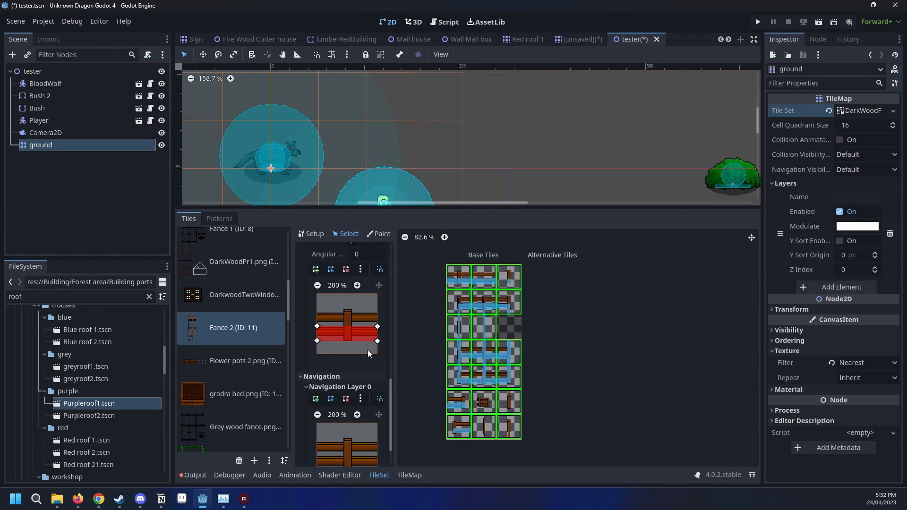
left_click(301, 233)
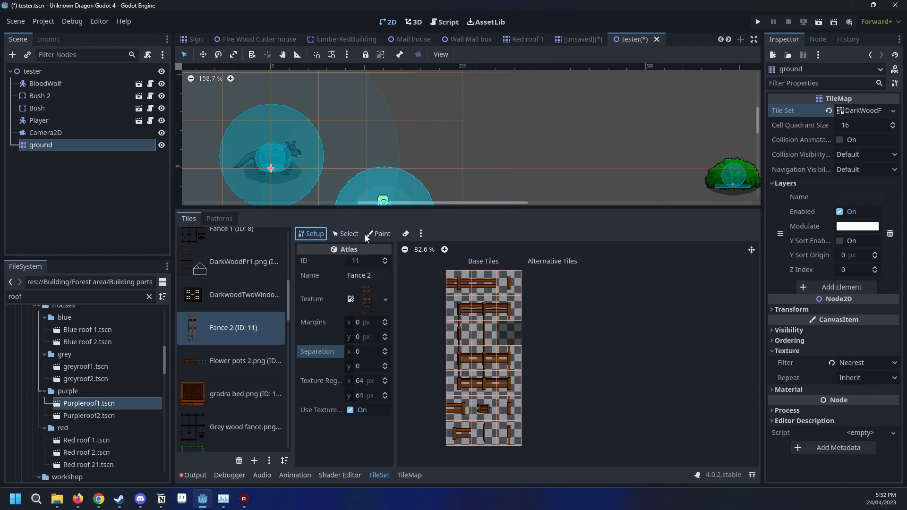
left_click(375, 233)
left_click(307, 237)
left_click(346, 233)
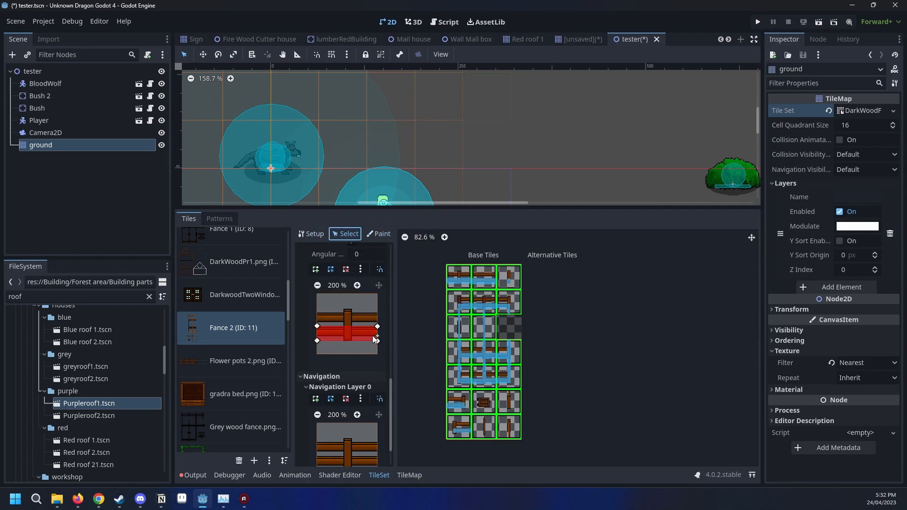
scroll(355, 338, "down", 5)
scroll(354, 336, "down", 3)
scroll(349, 345, "up", 4)
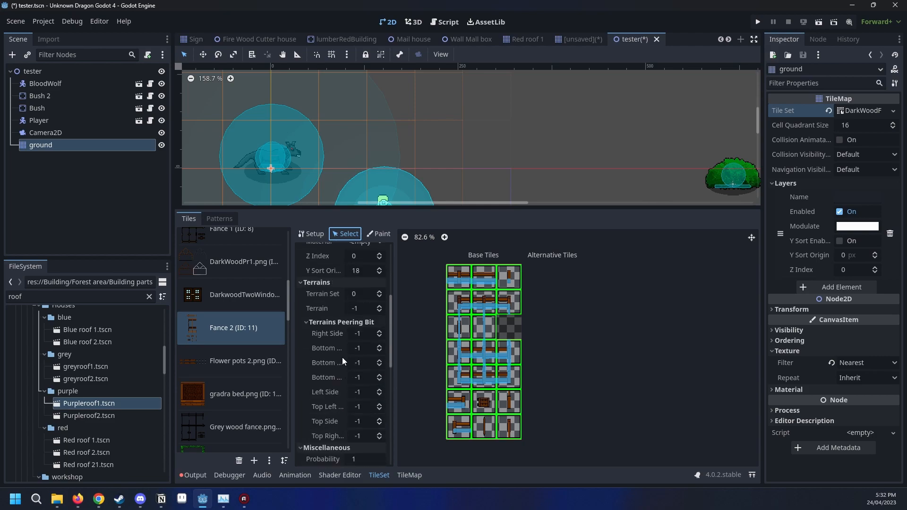
scroll(472, 312, "up", 4)
Choose Terrains as the property to paint on the Fance 2 tiles.
left_click(374, 235)
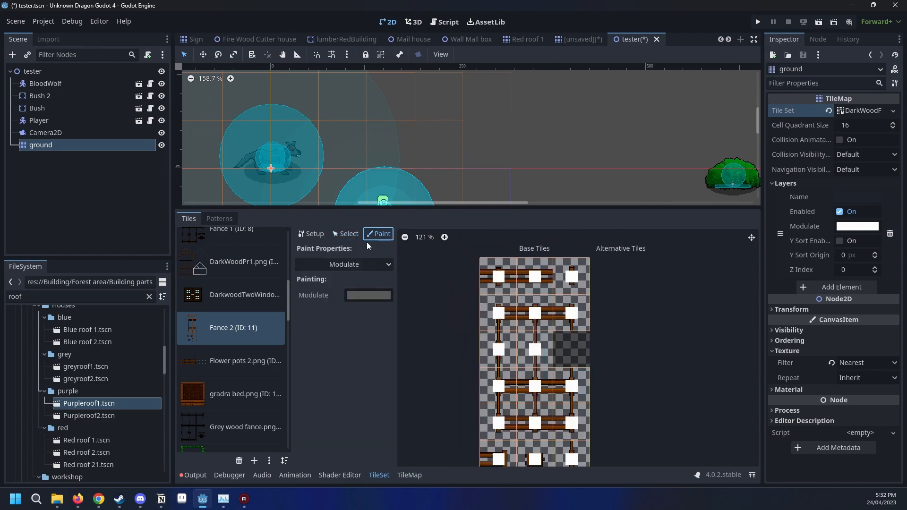
left_click(347, 261)
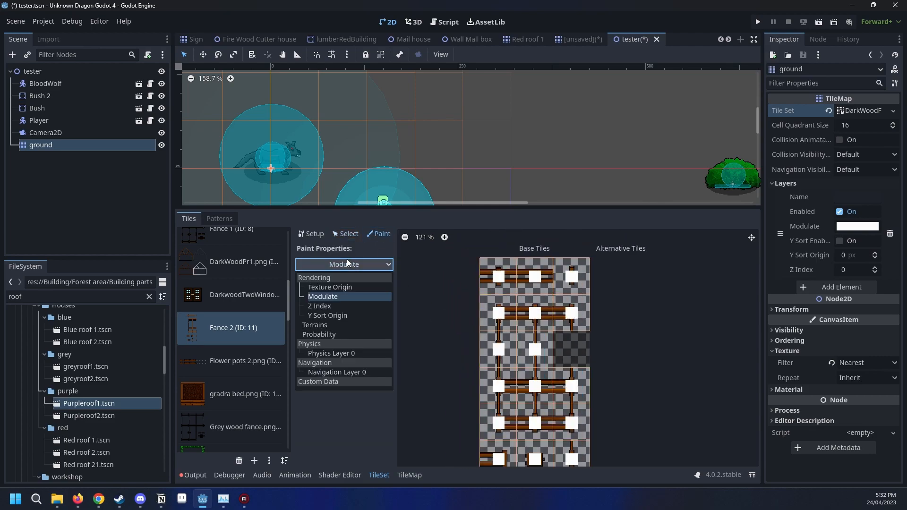
left_click(351, 327)
Clear the terrain set from the Fance 2 tiles by painting them with No terrains.
scroll(555, 306, "up", 3)
left_click_drag(568, 293, 430, 341)
middle_click_drag(449, 350, 470, 276)
scroll(473, 284, "down", 1)
left_click_drag(475, 315, 516, 313)
scroll(547, 372, "down", 2)
middle_click_drag(548, 374, 592, 311)
mouse_move(591, 311)
left_mouse_down()
mouse_move(573, 301)
mouse_move(538, 377)
mouse_move(628, 422)
mouse_move(544, 432)
left_mouse_up()
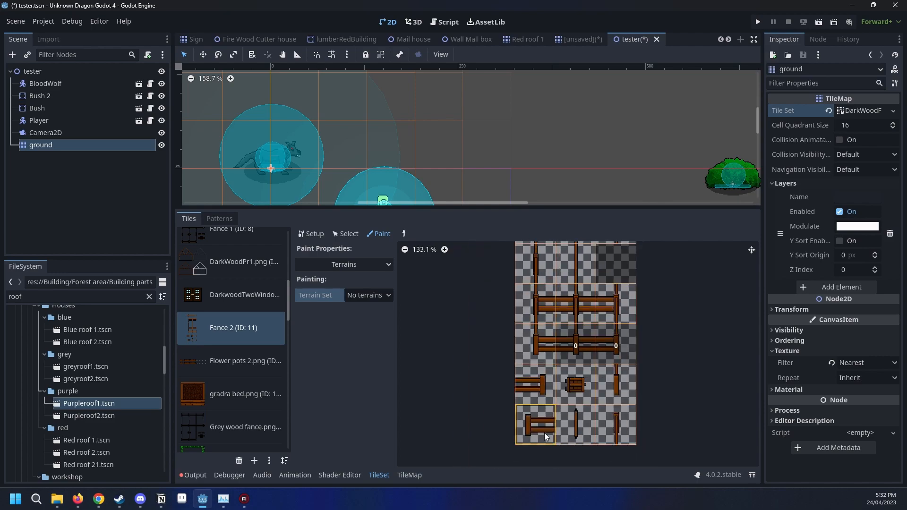
left_click_drag(579, 341, 616, 337)
middle_click_drag(685, 278, 665, 314)
Assign the upper rows of Fance 2 fence tiles to Terrain Set 0.
left_click(372, 295)
left_click(383, 323)
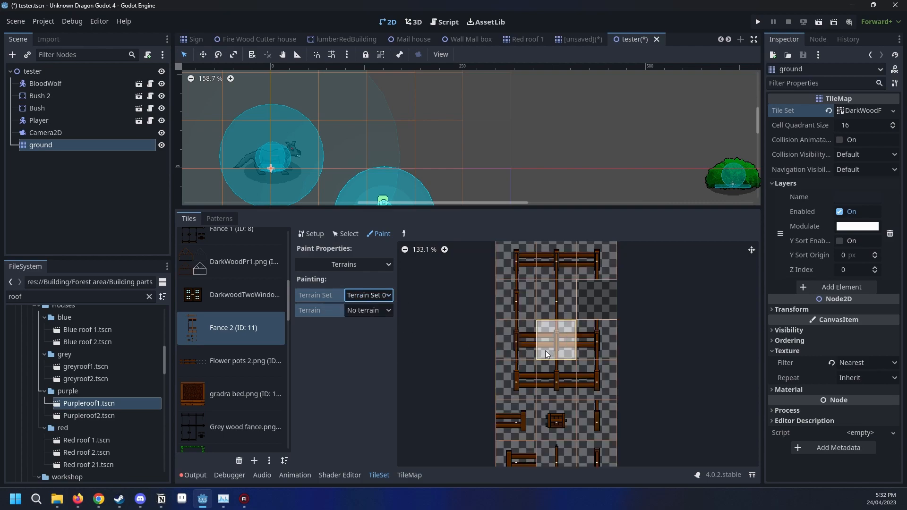
scroll(538, 373, "down", 2)
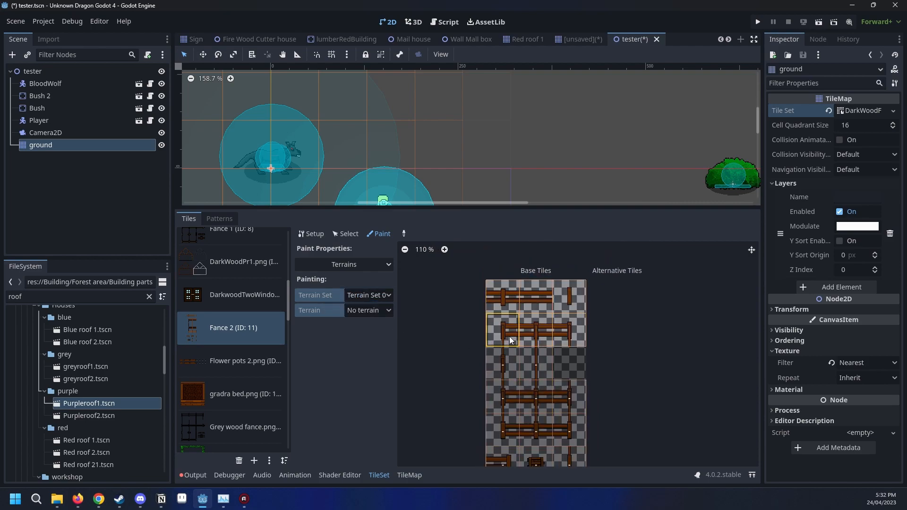
left_click(355, 294)
left_click(379, 310)
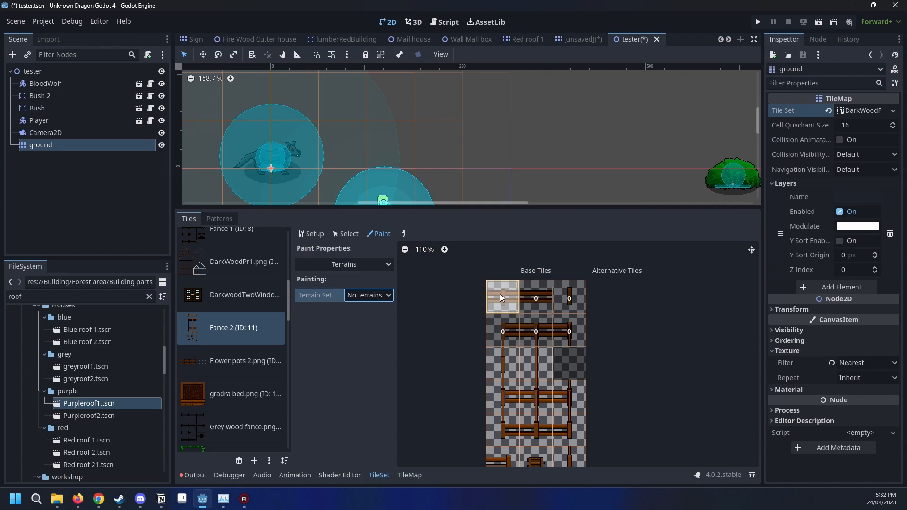
left_click(352, 297)
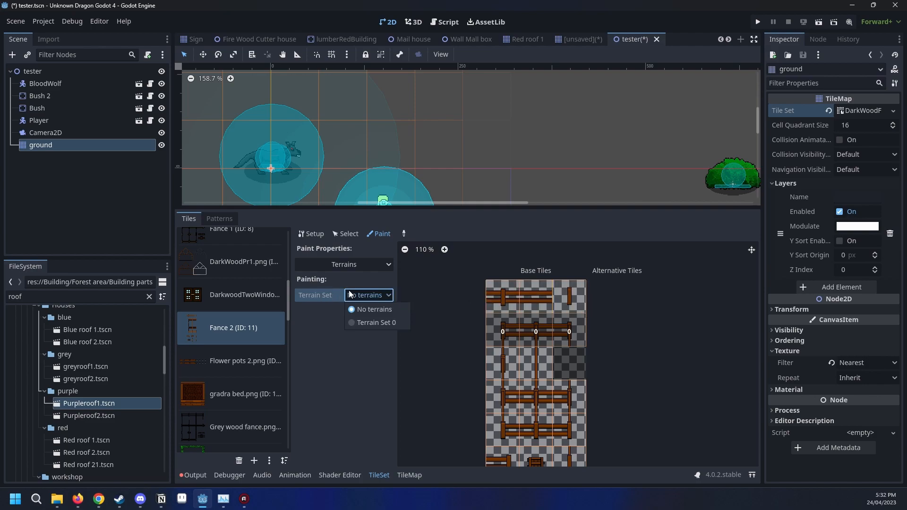
left_click(378, 320)
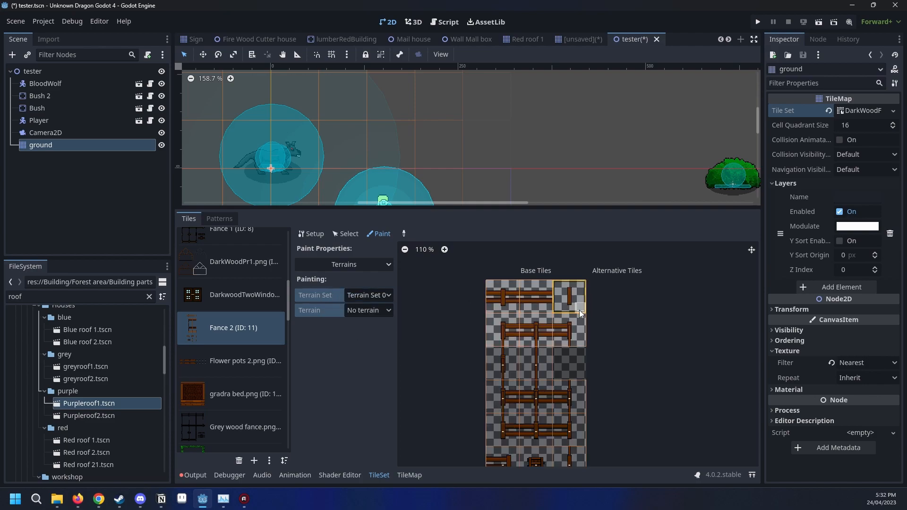
scroll(579, 310, "down", 3)
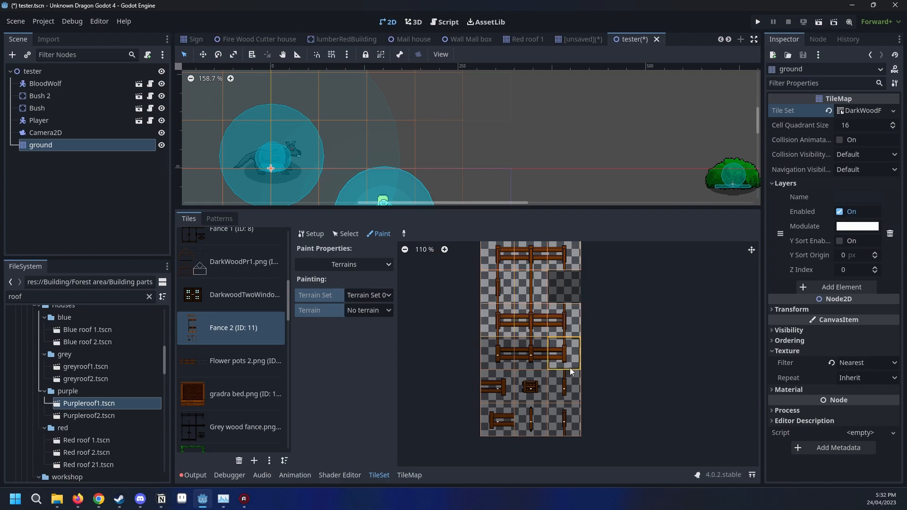
Choose Terrain 0 for painting and add the remaining bottom-row fence tiles to Terrain Set 0.
left_click(368, 310)
left_click(377, 335)
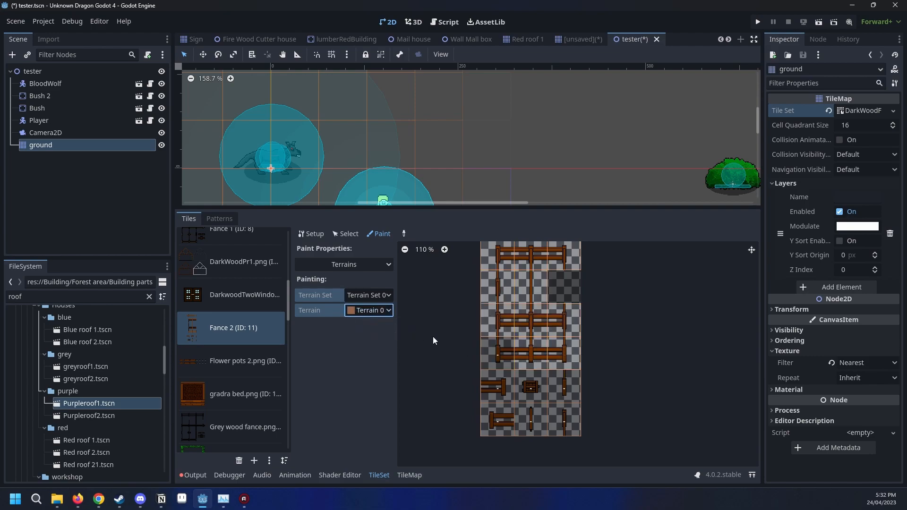
mouse_move(502, 388)
left_mouse_down()
mouse_move(500, 415)
mouse_move(547, 419)
left_mouse_up()
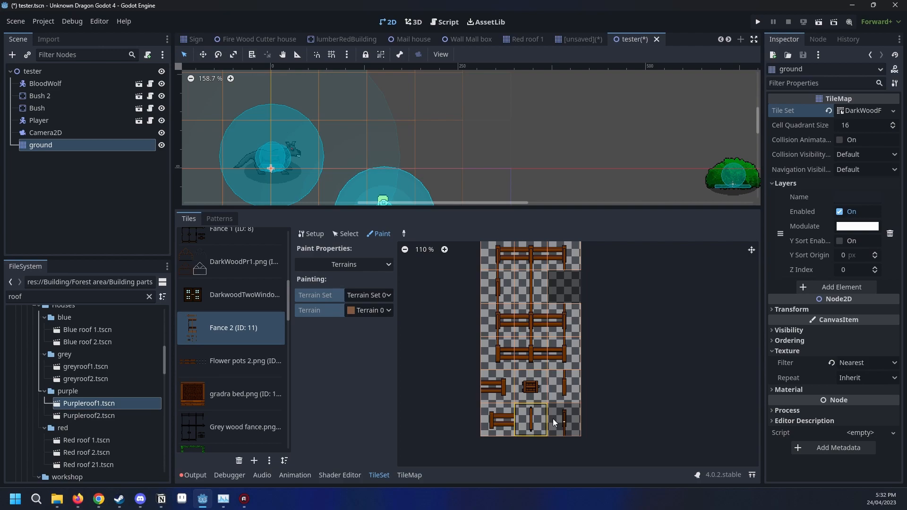
left_click(389, 311)
left_click(388, 311)
Paint Terrain 0 along the rails of the atlas's top-row fence tiles and on the single post.
scroll(497, 339, "up", 6)
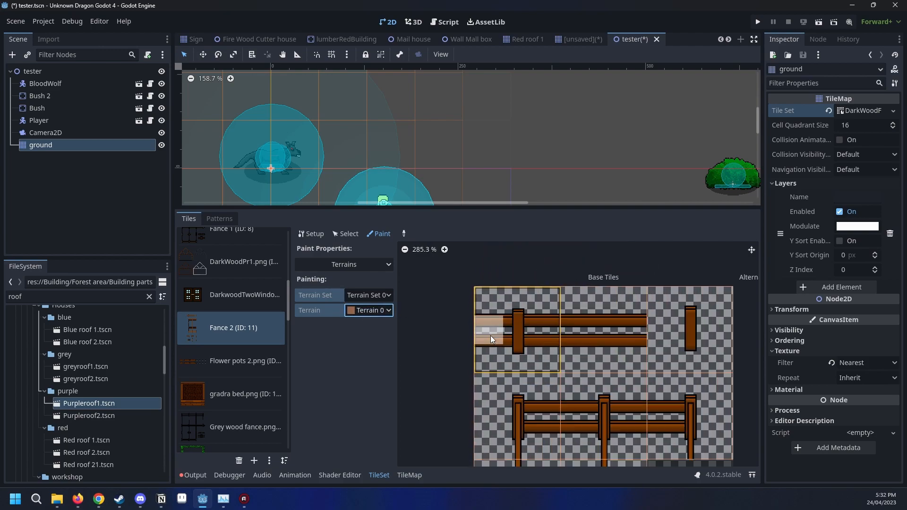
scroll(438, 337, "down", 2)
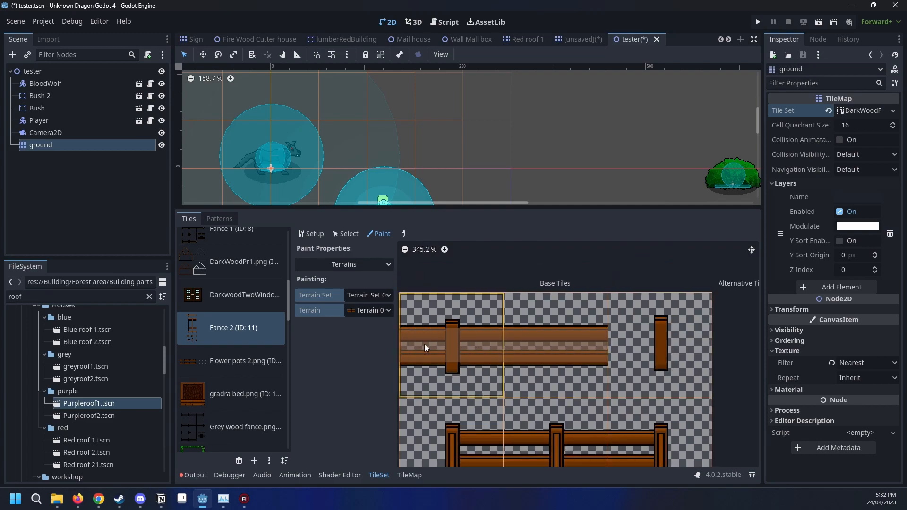
middle_click_drag(649, 352, 545, 335)
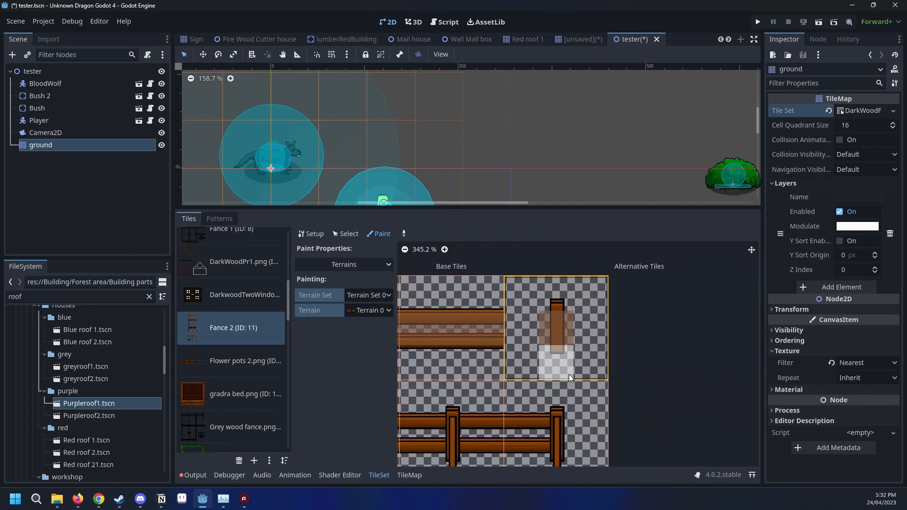
Paint Terrain 0 over the rails and downward posts of the second-row fence tiles.
scroll(567, 374, "down", 2)
scroll(647, 349, "up", 2)
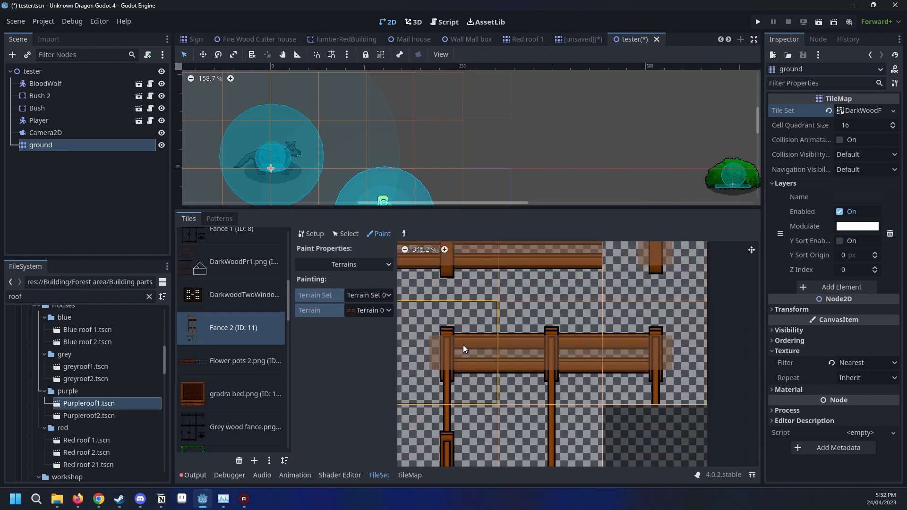
middle_click_drag(496, 364, 552, 332)
left_click(606, 354)
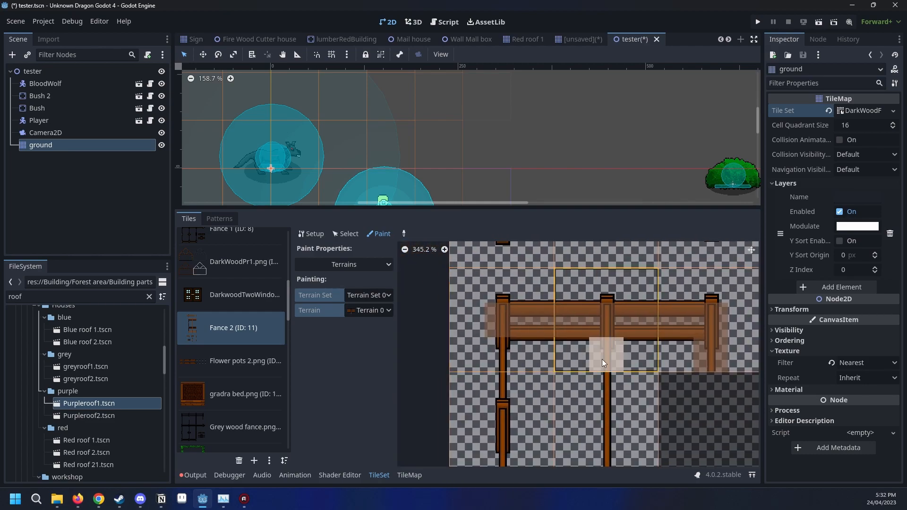
Paint Terrain 0 along the vertical posts of the third row and the rails and posts of the fourth row.
scroll(500, 364, "down", 1)
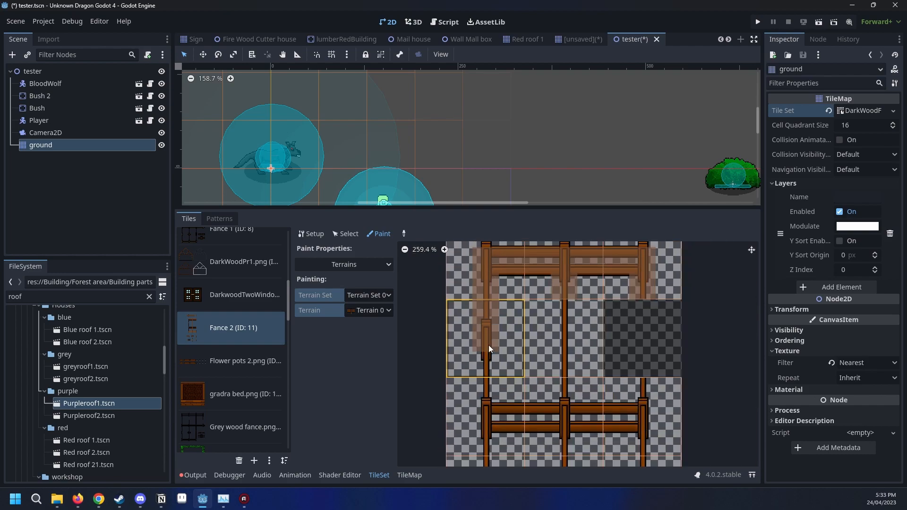
mouse_move(562, 320)
left_mouse_down()
mouse_move(554, 389)
mouse_move(562, 416)
left_mouse_up()
scroll(563, 418, "up", 1)
middle_click_drag(564, 418, 557, 353)
scroll(557, 354, "down", 1)
mouse_move(564, 339)
left_mouse_down()
mouse_move(558, 416)
mouse_move(545, 368)
mouse_move(508, 358)
mouse_move(623, 351)
left_mouse_up()
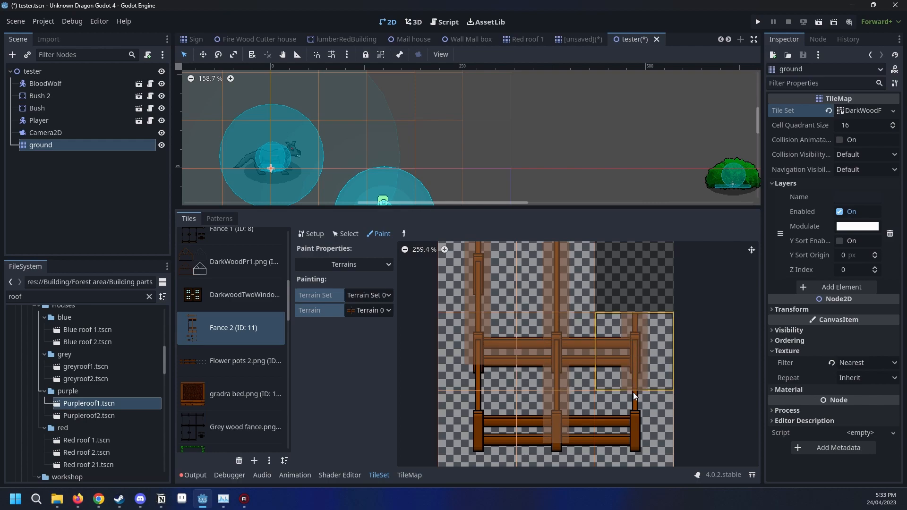
Paint Terrain 0 along the fifth-row fence rails and the sixth-row rail end, and erase it from the gate tile.
middle_click_drag(539, 426, 597, 360)
left_click_drag(597, 360, 542, 359)
scroll(553, 367, "up", 1)
middle_click_drag(552, 367, 562, 312)
left_click_drag(559, 394, 519, 396)
right_click(578, 387)
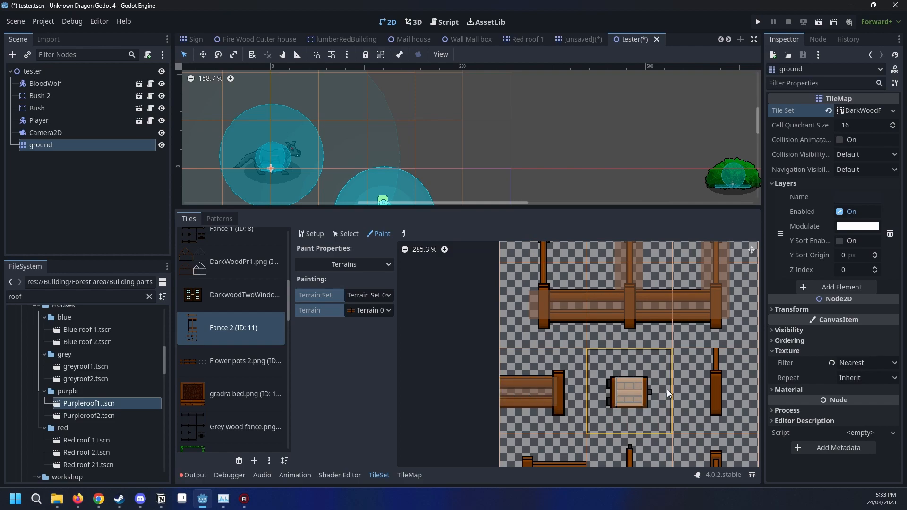
Paint Terrain 0 on the sixth-row vertical post, the bottom-row rail end and the bottom-row vertical post.
middle_click_drag(662, 390, 569, 351)
middle_click_drag(646, 429, 673, 389)
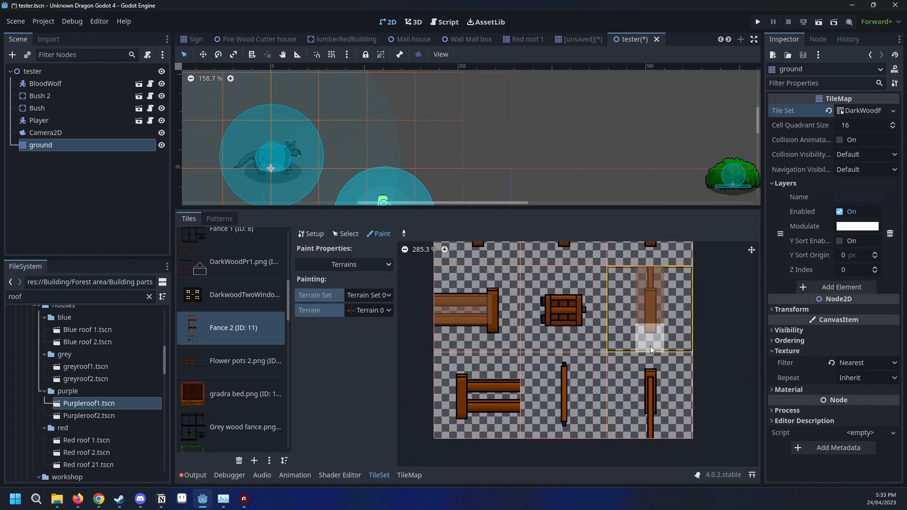
middle_click_drag(650, 348, 702, 329)
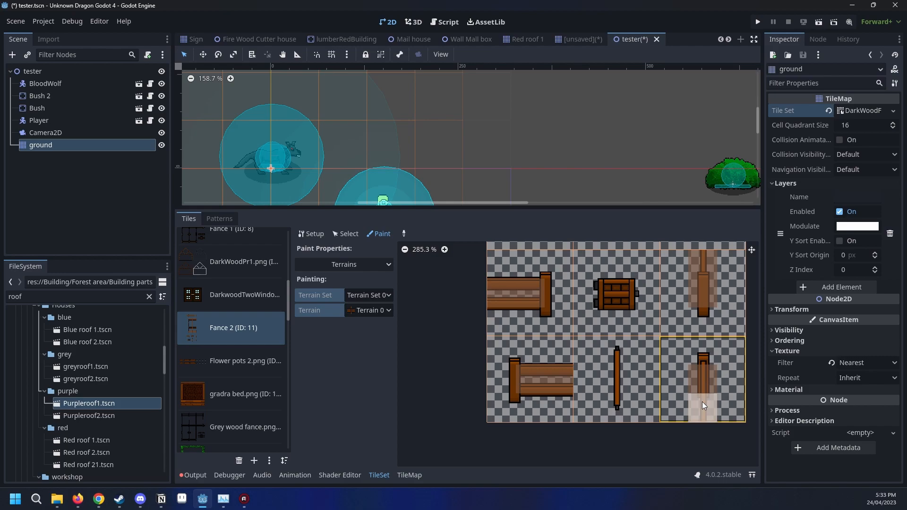
scroll(701, 395, "down", 4)
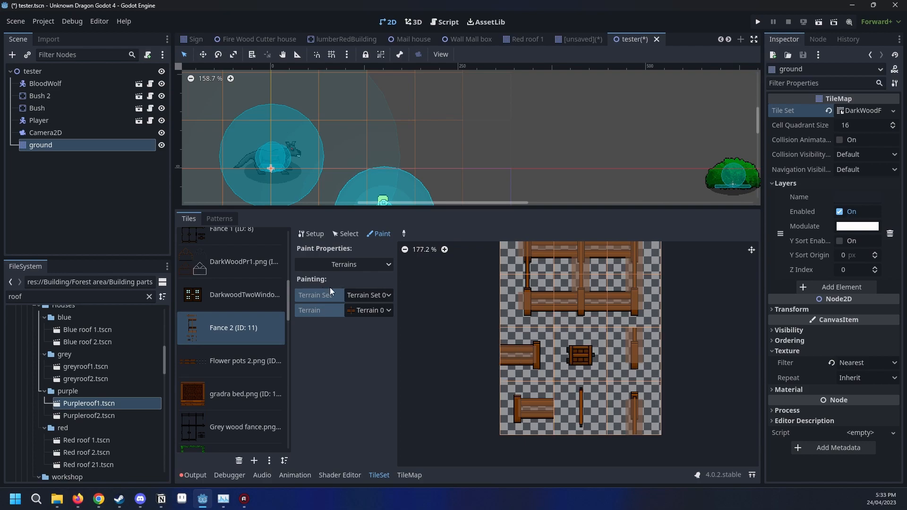
Set Terrain Set to -1 on the gate tile and the thin post tile below it to exclude them from autotiling.
left_click(337, 233)
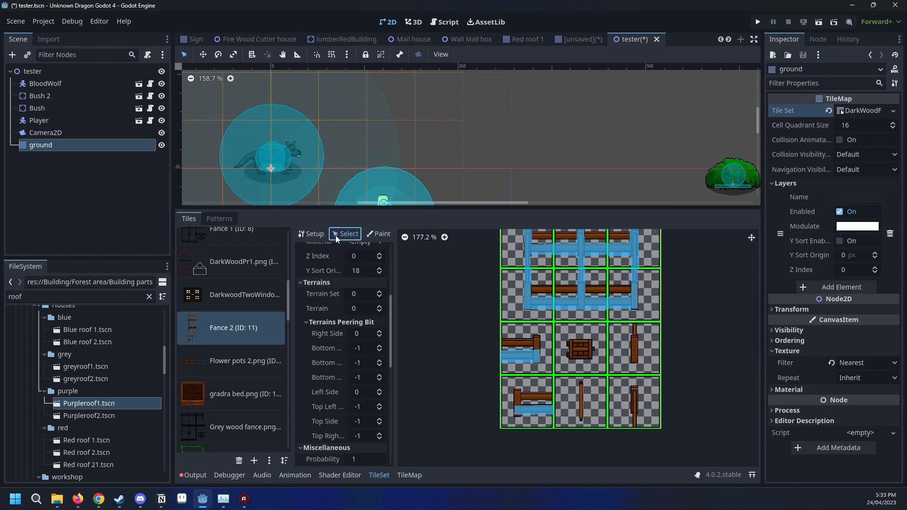
left_click(580, 356)
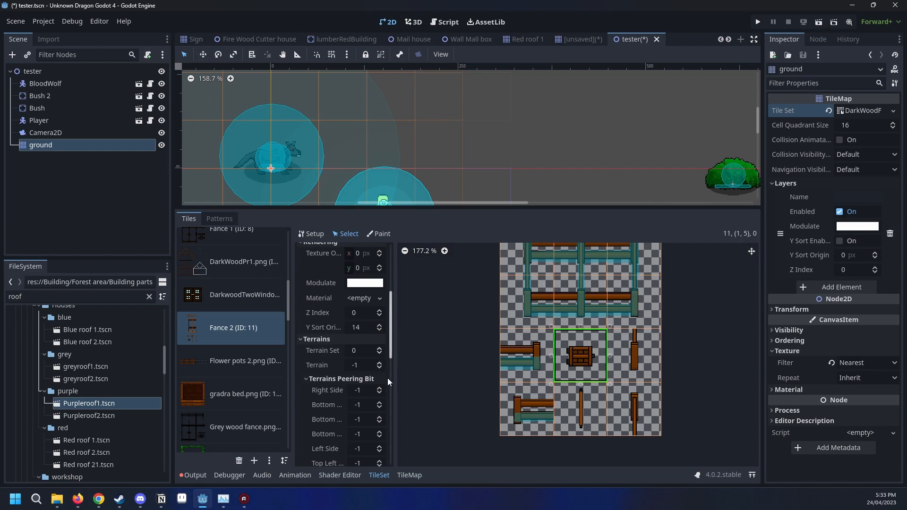
left_click(379, 354)
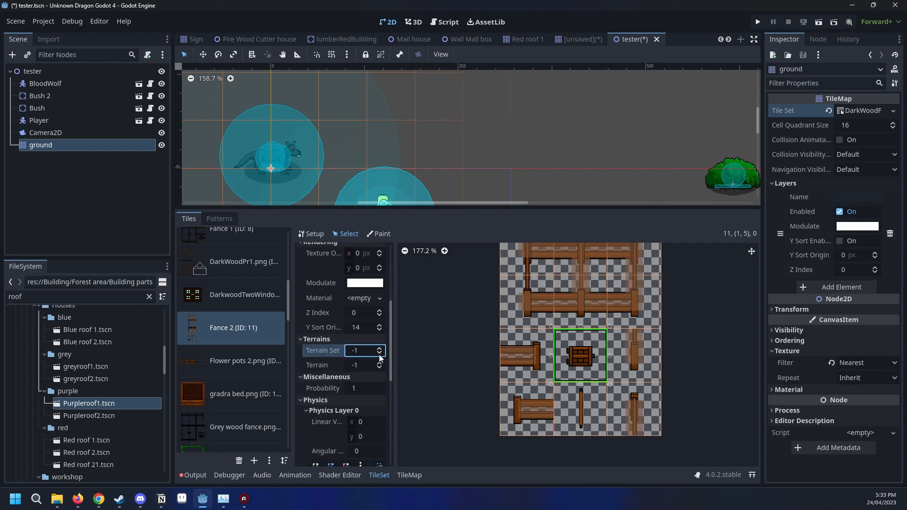
left_click(587, 407)
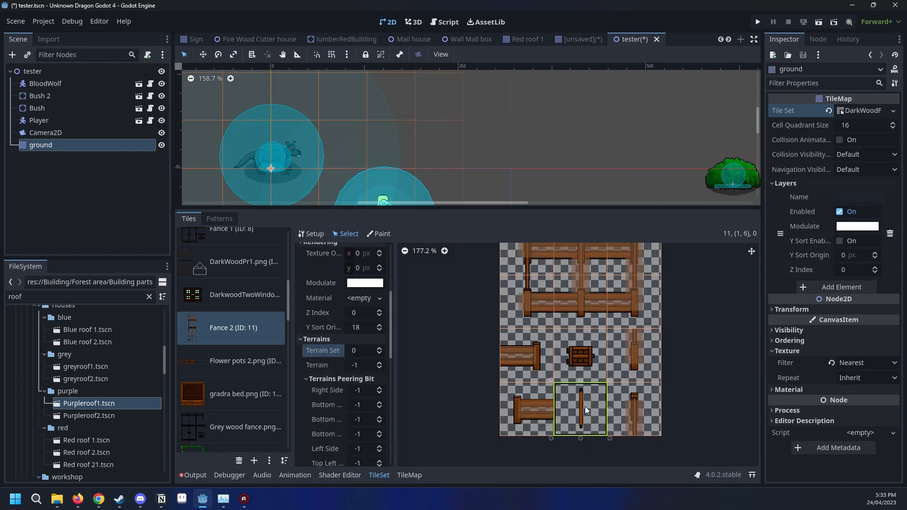
left_click(381, 352)
left_click(534, 367)
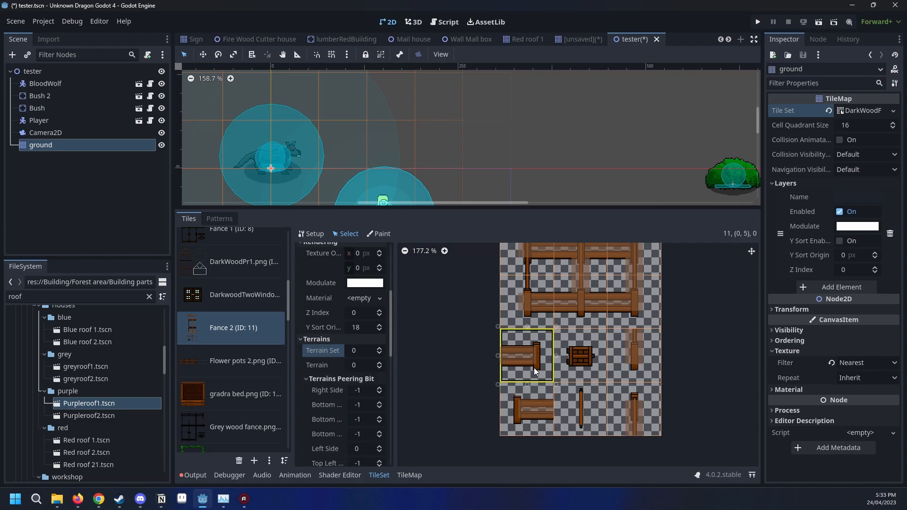
left_click(576, 360)
left_click(584, 412)
scroll(333, 385, "down", 4)
scroll(340, 379, "up", 3)
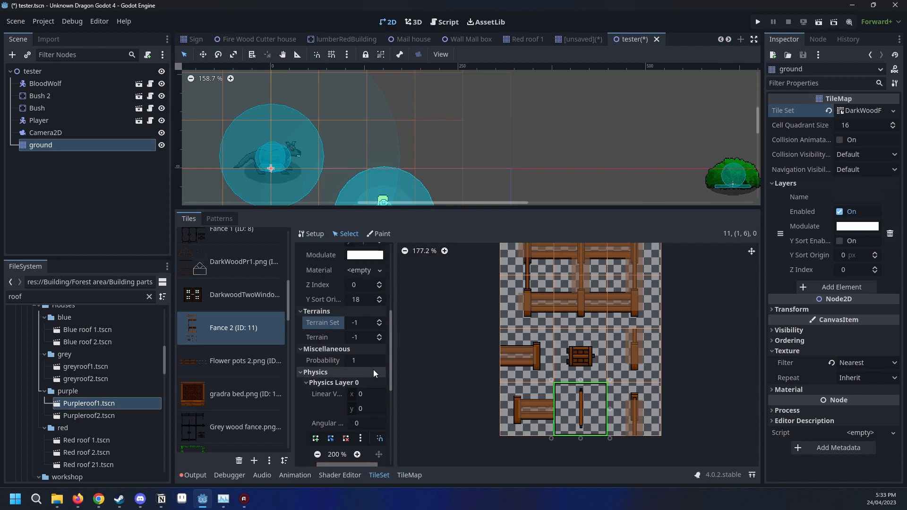
Paint Terrain 0 down the leftmost post between the fourth-row and fifth-row fence tiles to fill the missing connection.
middle_click_drag(572, 282, 553, 382)
scroll(553, 382, "down", 1)
middle_click_drag(537, 273, 539, 317)
scroll(562, 349, "up", 3)
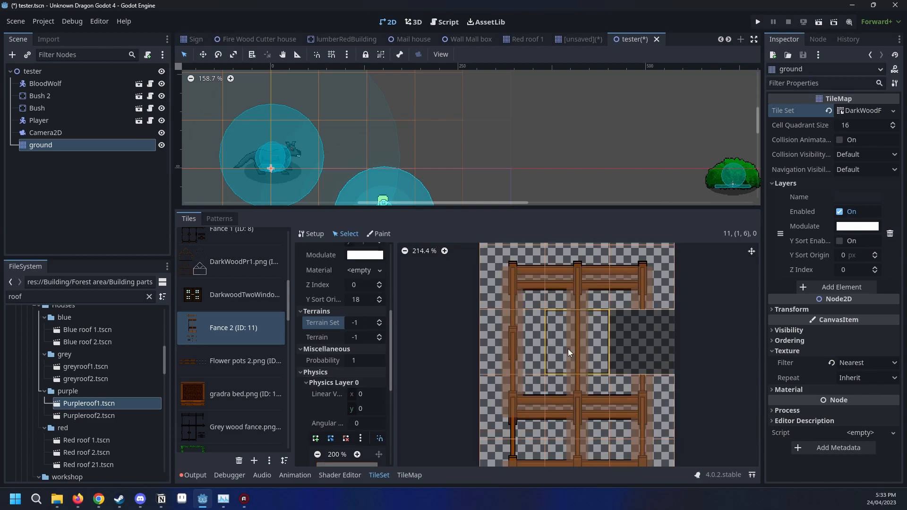
scroll(553, 355, "up", 3)
left_click(536, 367)
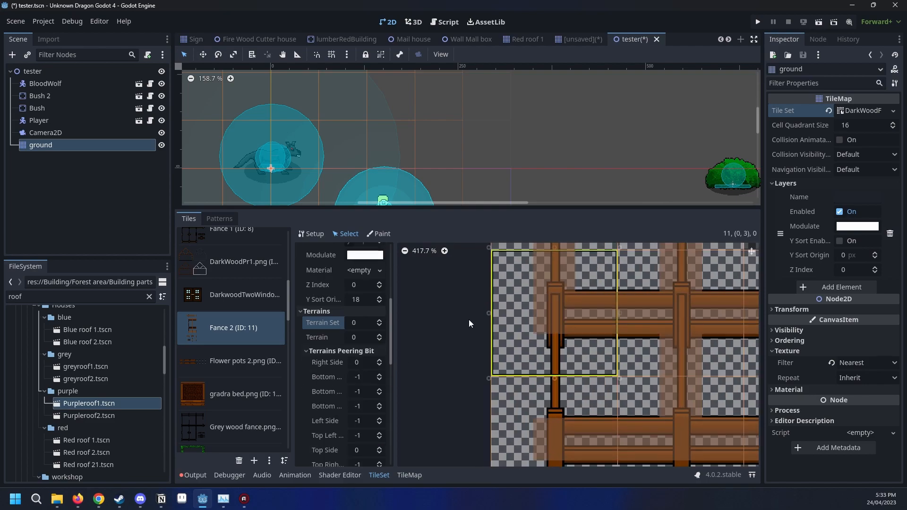
left_click(379, 234)
left_click(388, 304)
left_click(388, 304)
middle_click_drag(525, 314, 489, 315)
left_click_drag(510, 344, 526, 400)
mouse_move(626, 359)
middle_mouse_down()
mouse_move(553, 353)
mouse_move(585, 358)
middle_mouse_up()
scroll(553, 352, "down", 6)
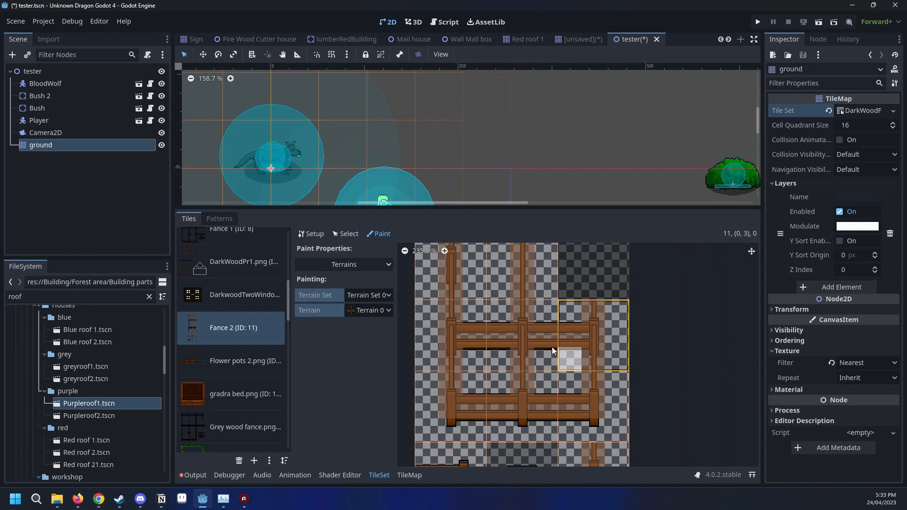
Set the probability of the plain vertical fence tile in the middle of the third row to 4.
middle_click_drag(514, 343, 569, 404)
scroll(551, 365, "up", 3)
scroll(529, 362, "down", 2)
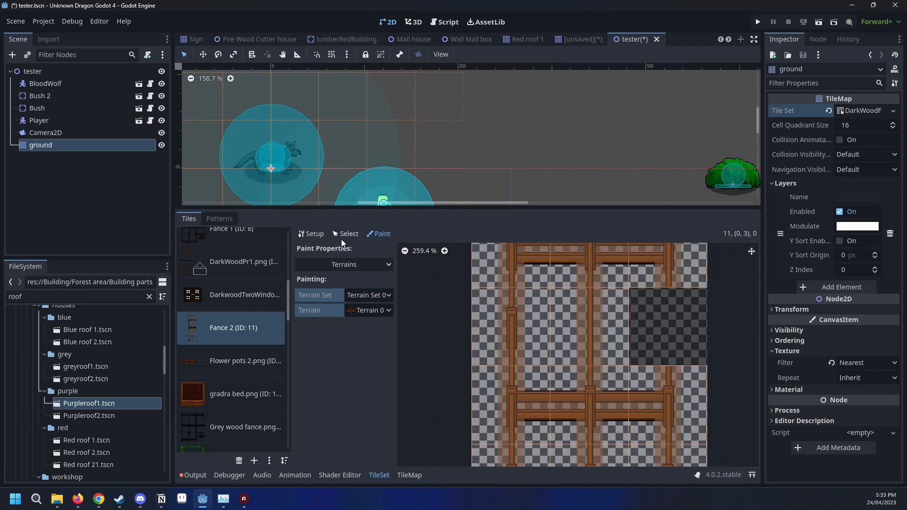
left_click(311, 233)
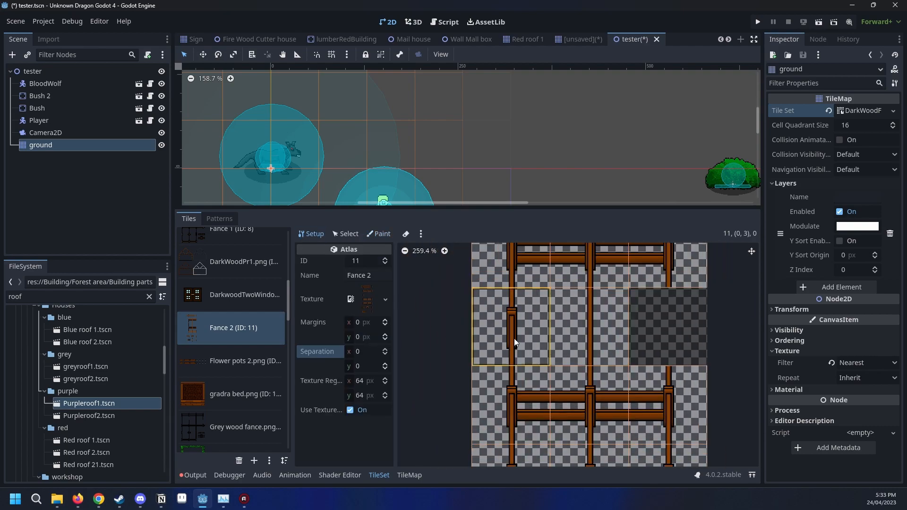
left_click(346, 233)
left_click(603, 330)
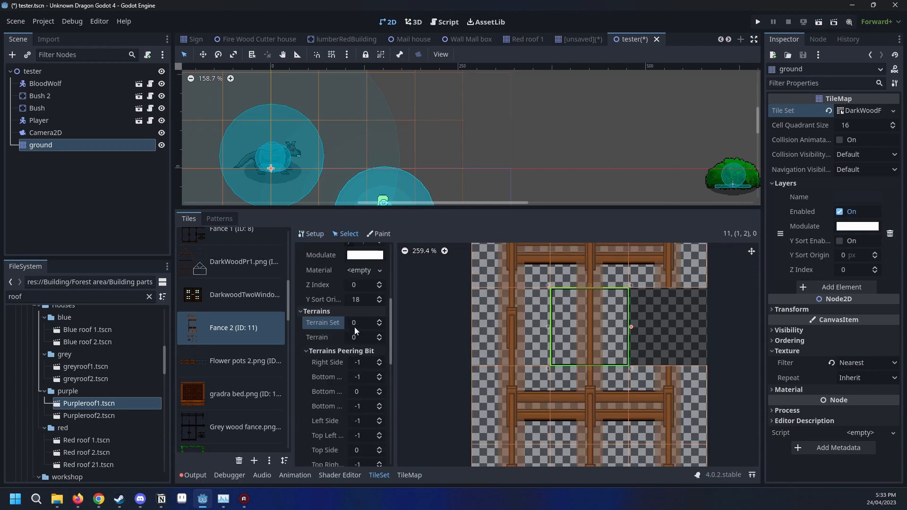
scroll(358, 339, "down", 3)
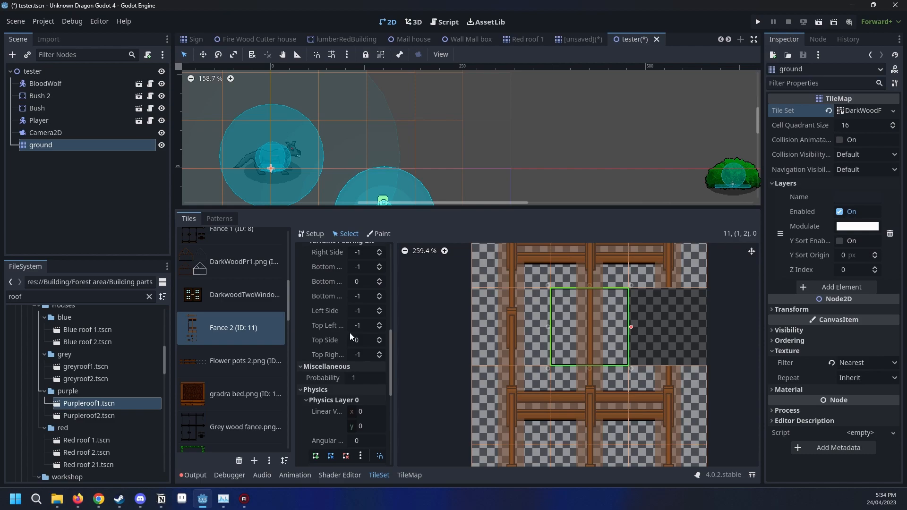
scroll(352, 345, "down", 2)
left_click(365, 322)
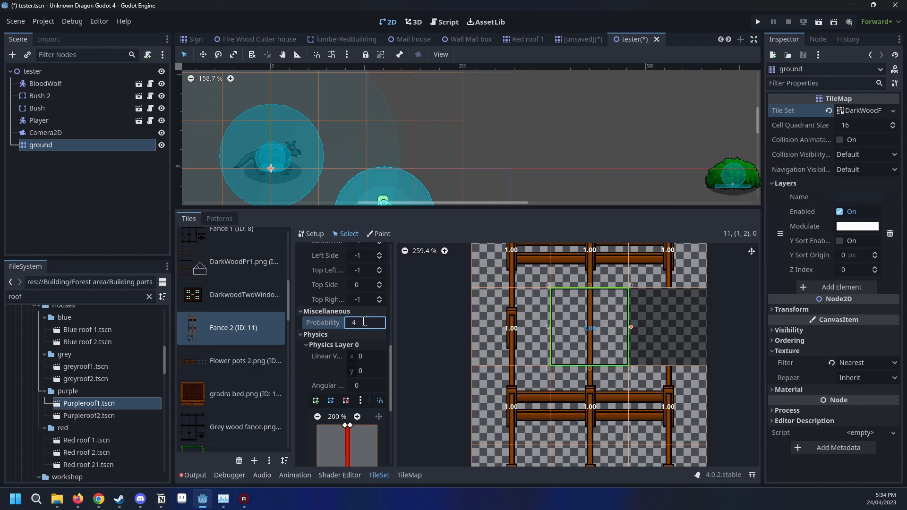
Set the probability of the plain horizontal rail tile in the middle of the top row to 4.
scroll(477, 299, "down", 5)
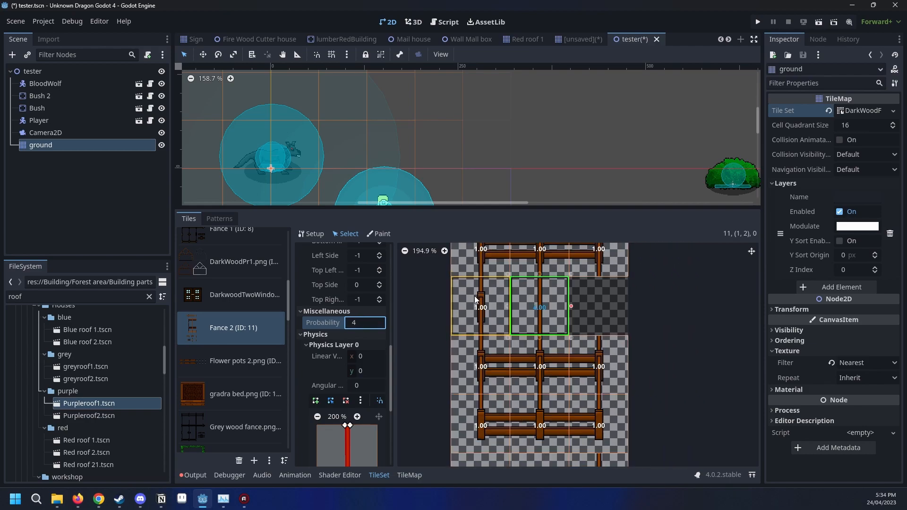
scroll(476, 300, "down", 1)
scroll(470, 305, "up", 2)
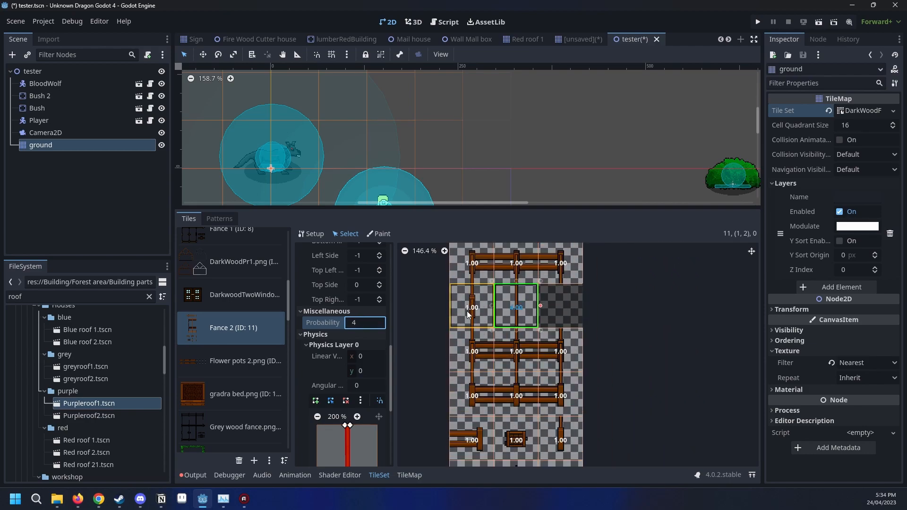
scroll(552, 359, "down", 4, "ctrl")
scroll(543, 392, "up", 2)
scroll(605, 378, "up", 3)
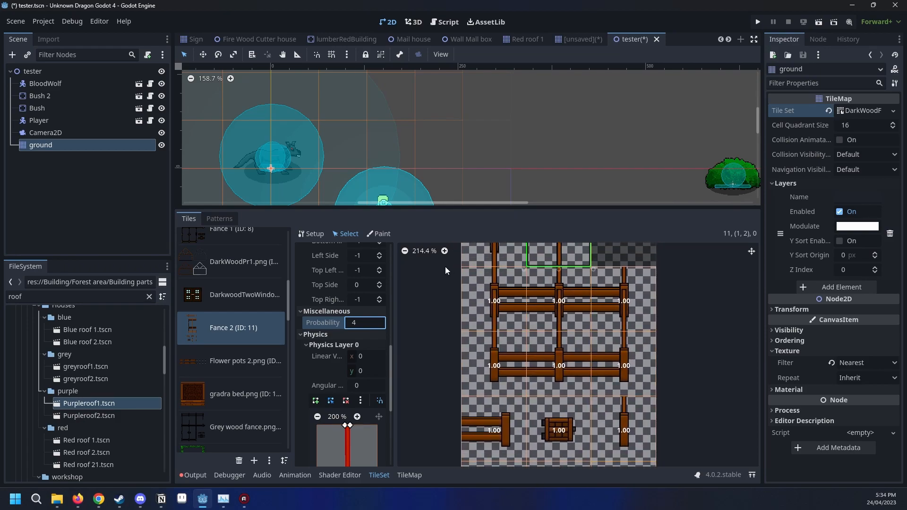
scroll(558, 366, "down", 2)
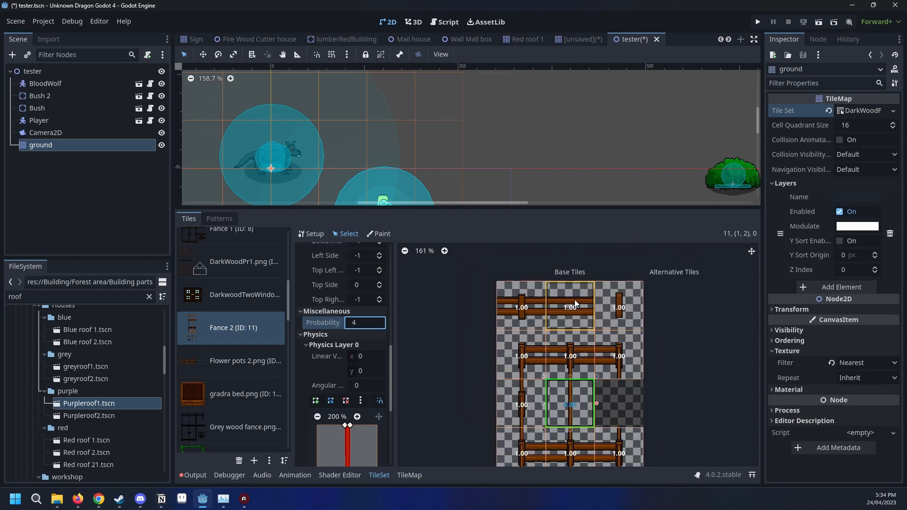
scroll(588, 290, "up", 3)
left_click(589, 290)
left_click(357, 322)
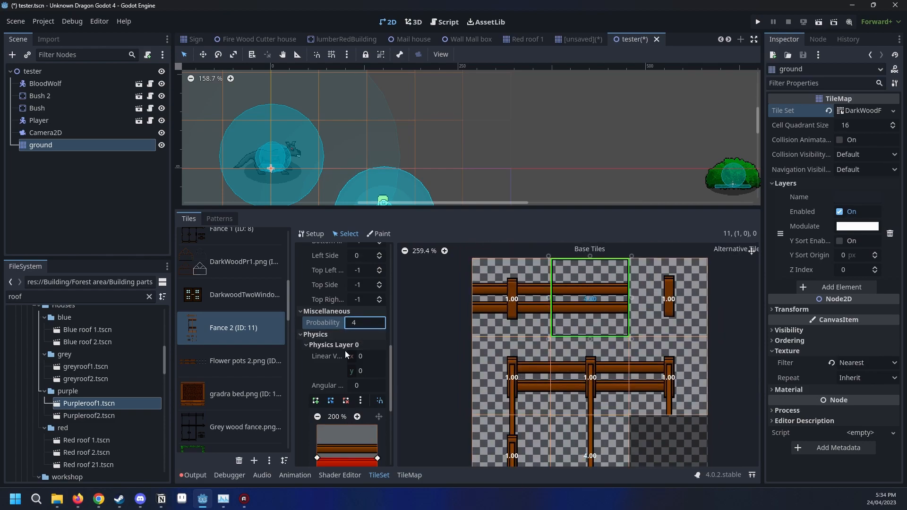
middle_click_drag(617, 352, 573, 292)
scroll(574, 292, "down", 4)
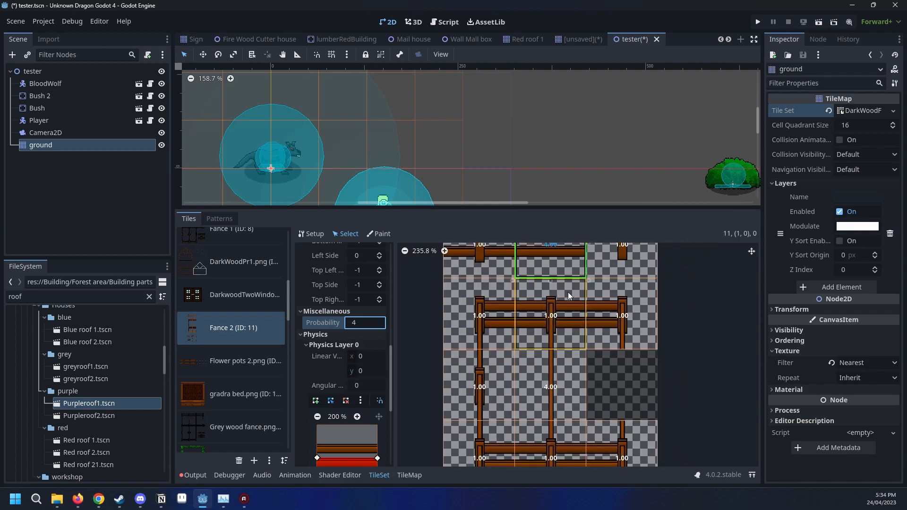
middle_click_drag(527, 374, 527, 344)
scroll(525, 346, "down", 4)
middle_click_drag(529, 412, 538, 354)
scroll(538, 425, "up", 5)
middle_click_drag(542, 422, 558, 409)
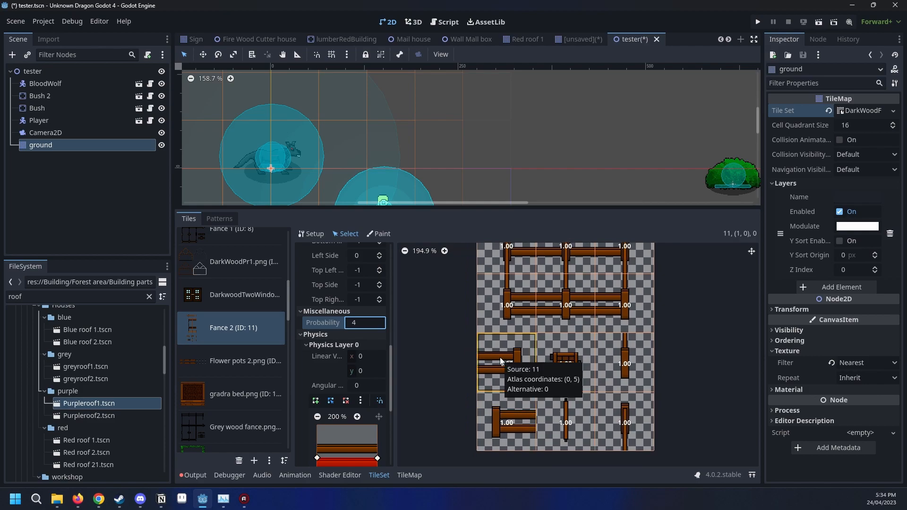
Switch to the TileMap editor, enlarge the scene viewport and open terrain painting with Terrain 0.
left_click(216, 219)
left_click(412, 475)
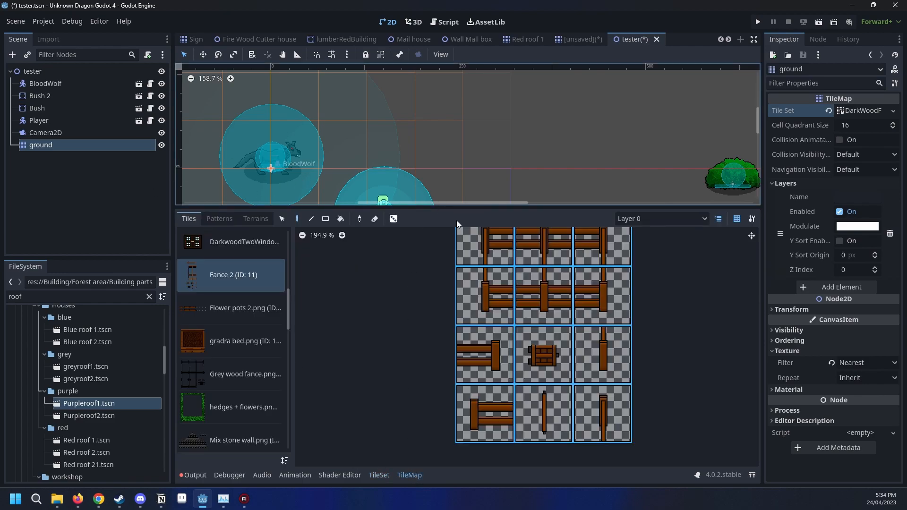
left_click_drag(460, 207, 488, 462)
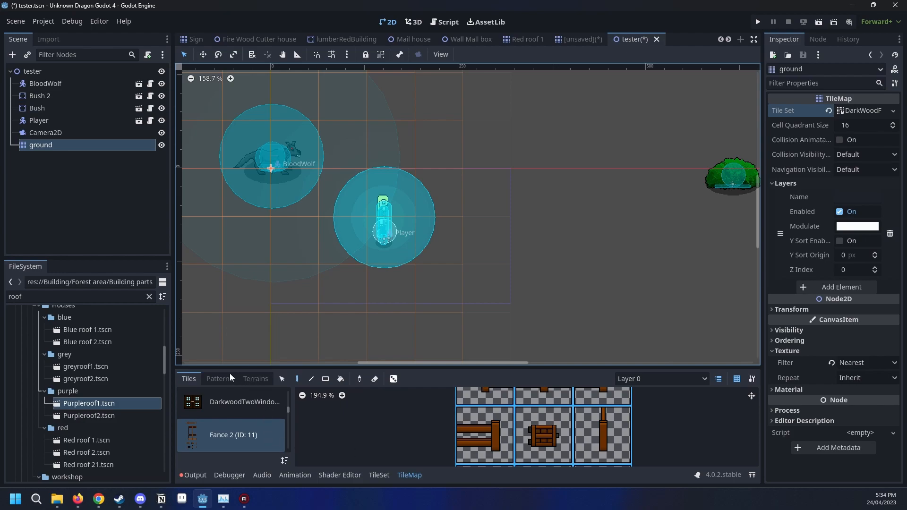
left_click(219, 379)
left_click(250, 379)
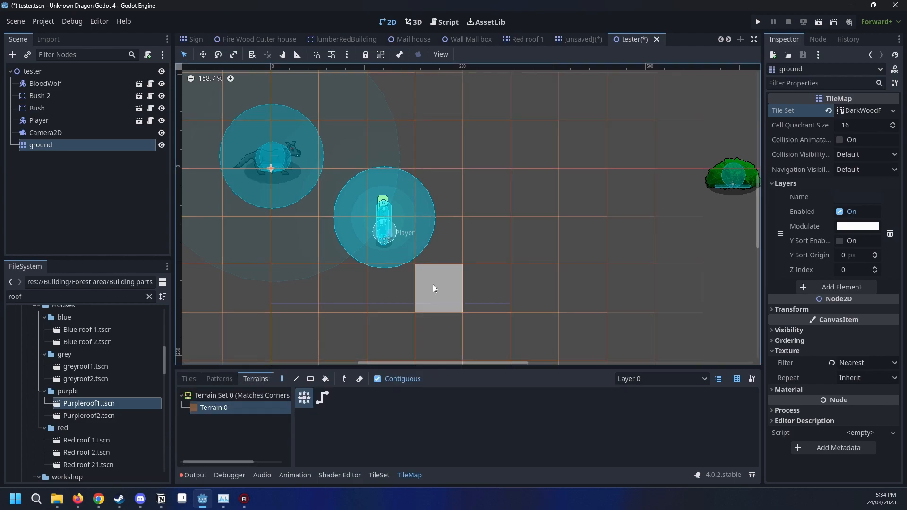
Draw a closed rectangular fence about 7 by 5 tiles with Terrain 0 beside the player, around the upper bush.
scroll(432, 286, "down", 6)
left_click_drag(444, 272, 550, 274)
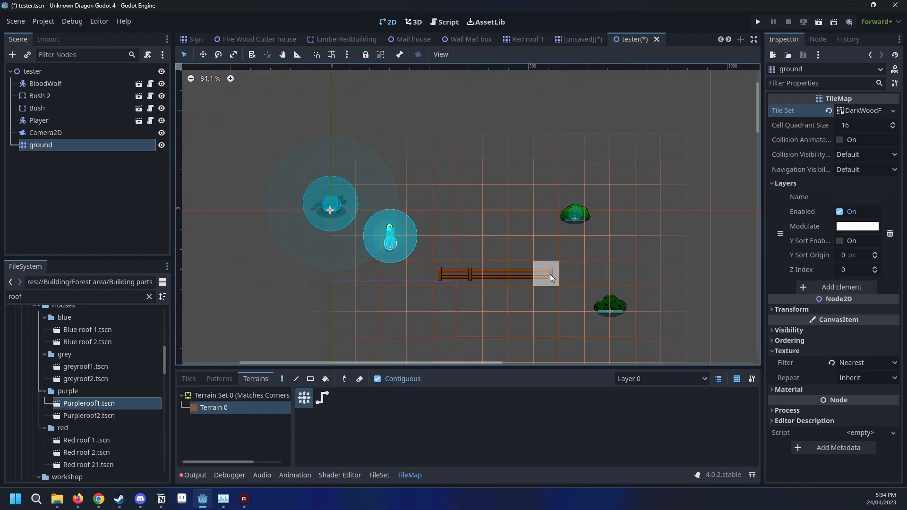
middle_click_drag(550, 274, 499, 265)
left_click_drag(538, 235, 548, 175)
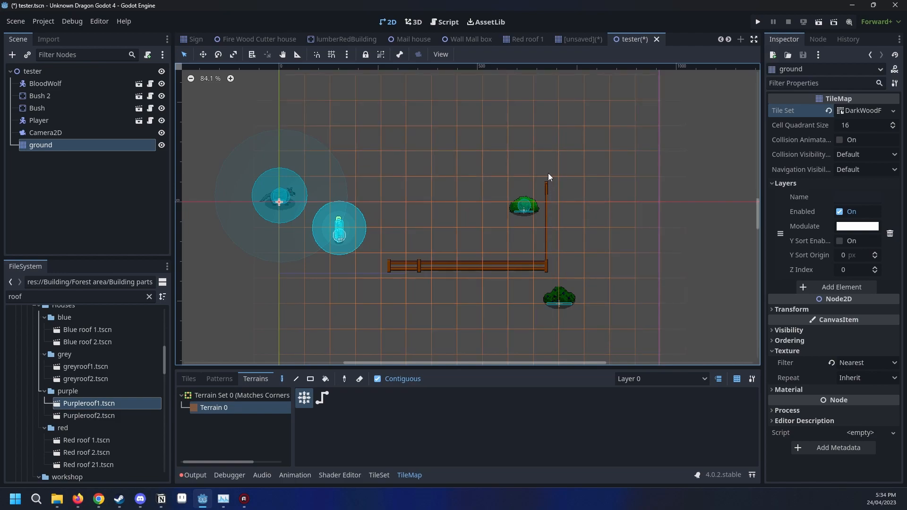
mouse_move(482, 152)
left_mouse_down()
mouse_move(407, 166)
mouse_move(395, 206)
left_mouse_up()
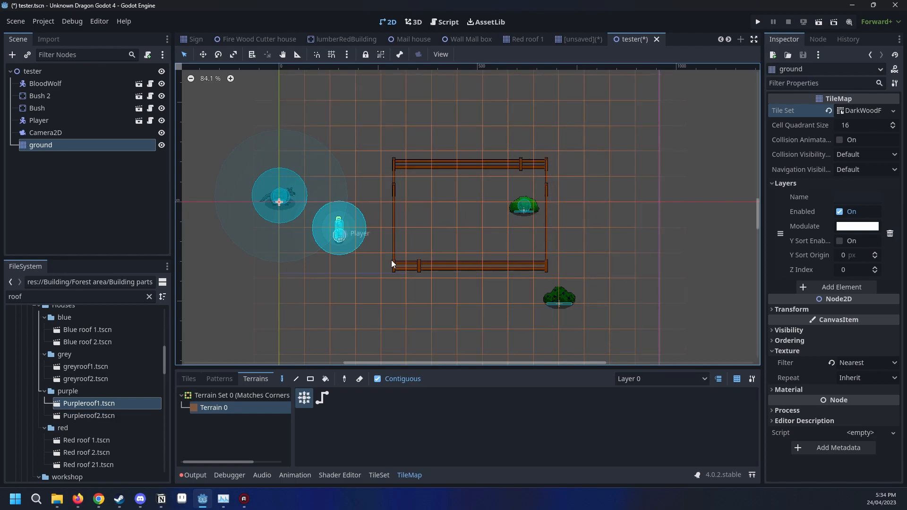
scroll(506, 337, "up", 4)
scroll(429, 282, "up", 1)
middle_click_drag(428, 283, 537, 317)
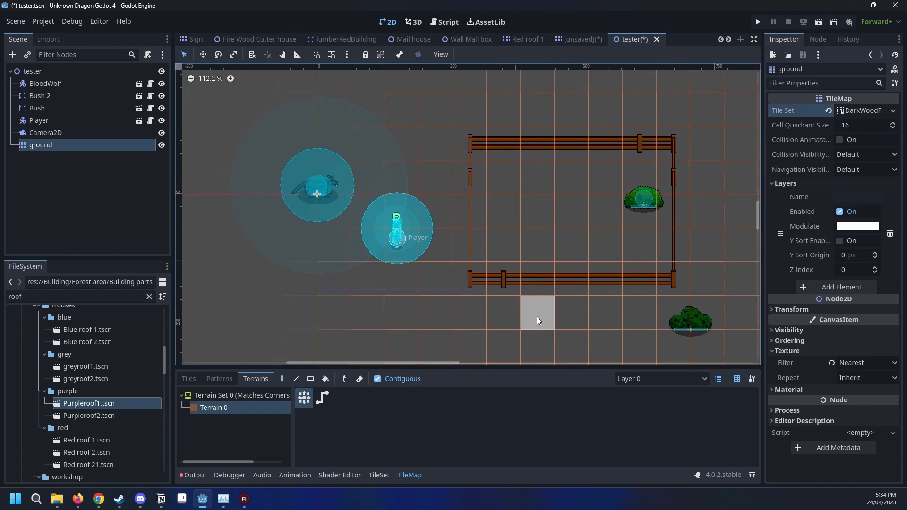
Return to individual tile painting, enlarge the Fance 2 atlas view and select the plain horizontal rail tile in the top row.
left_click(219, 378)
left_click(189, 379)
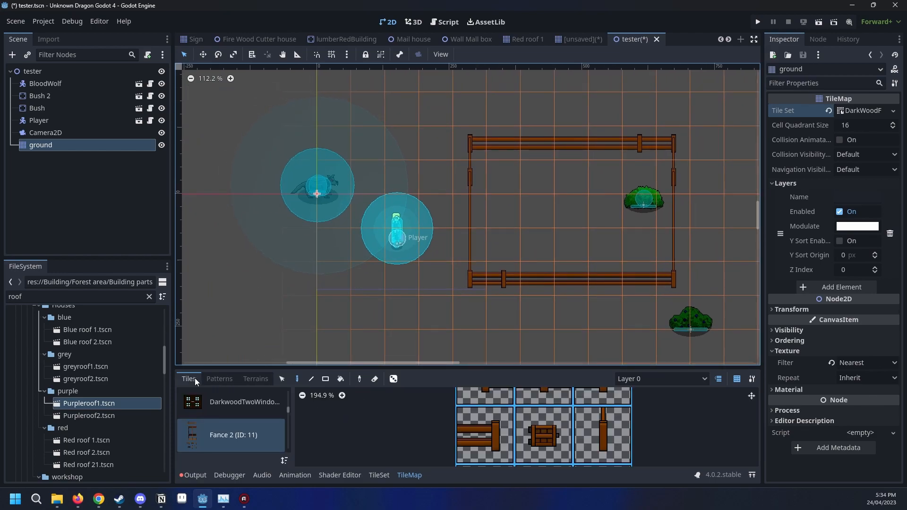
left_click_drag(483, 370, 352, 85)
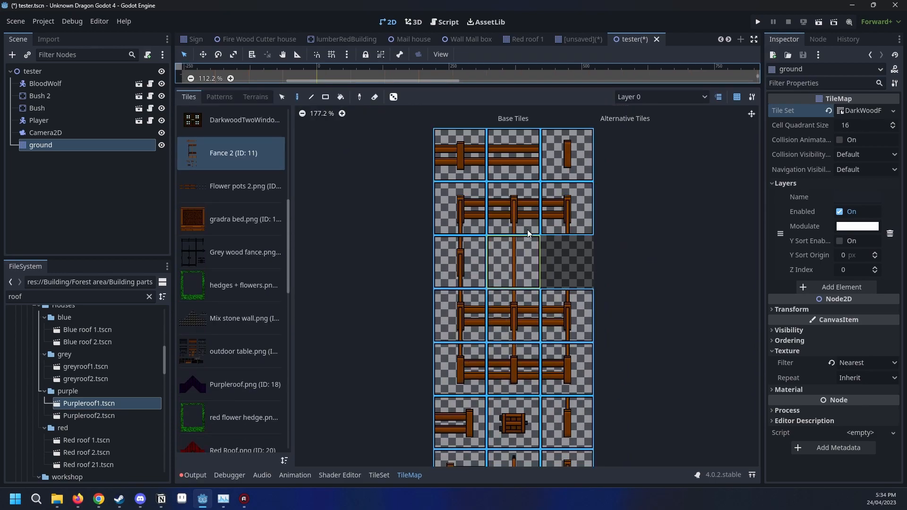
left_click(504, 144)
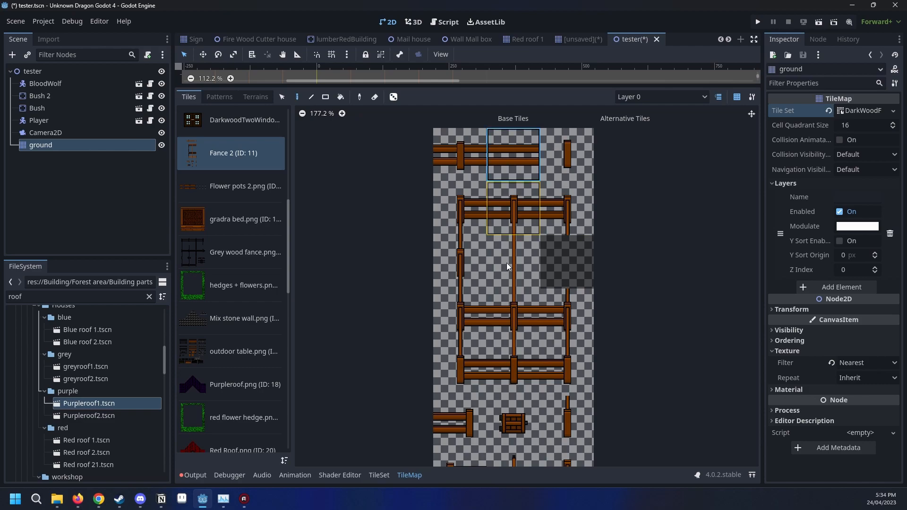
In the tile set, set the probability of the middle vertical rail tile and the top-row plain horizontal rail tile to 2.
left_click(379, 475)
left_click(188, 97)
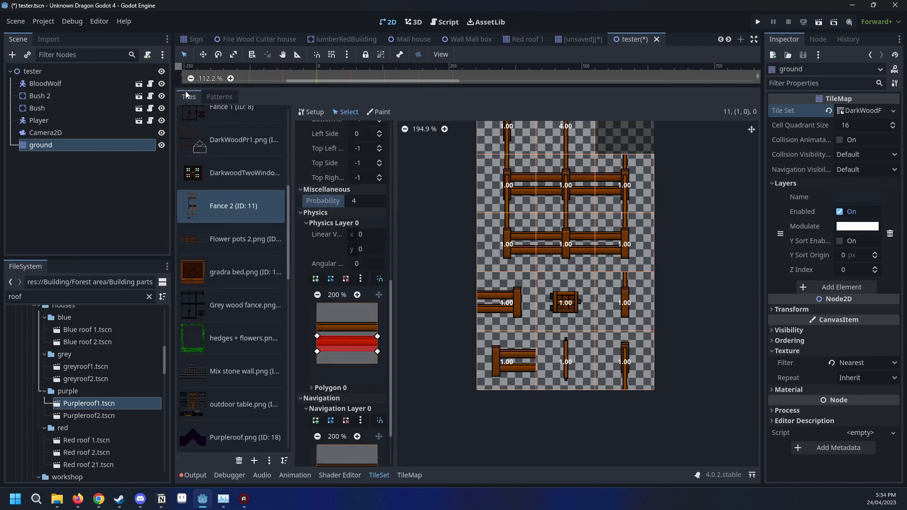
scroll(555, 208, "up", 1)
left_click(575, 240)
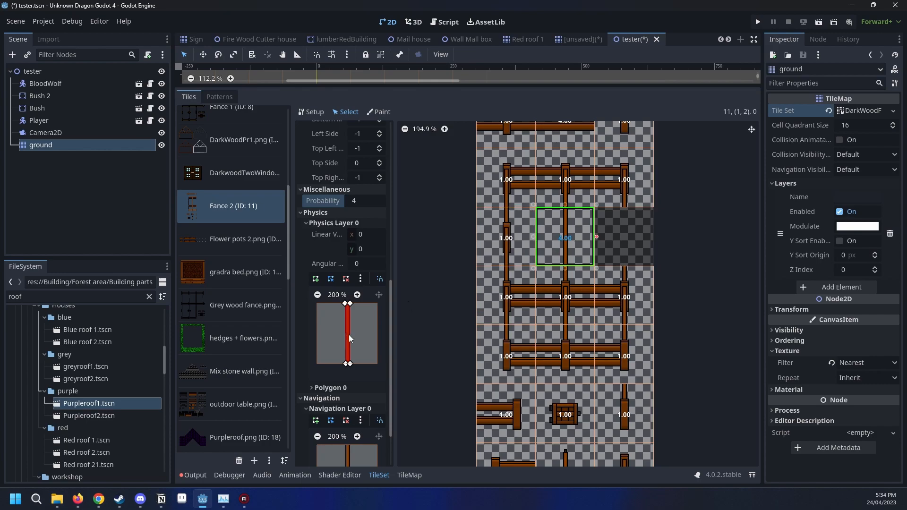
left_click(373, 199)
type("2")
key("Return")
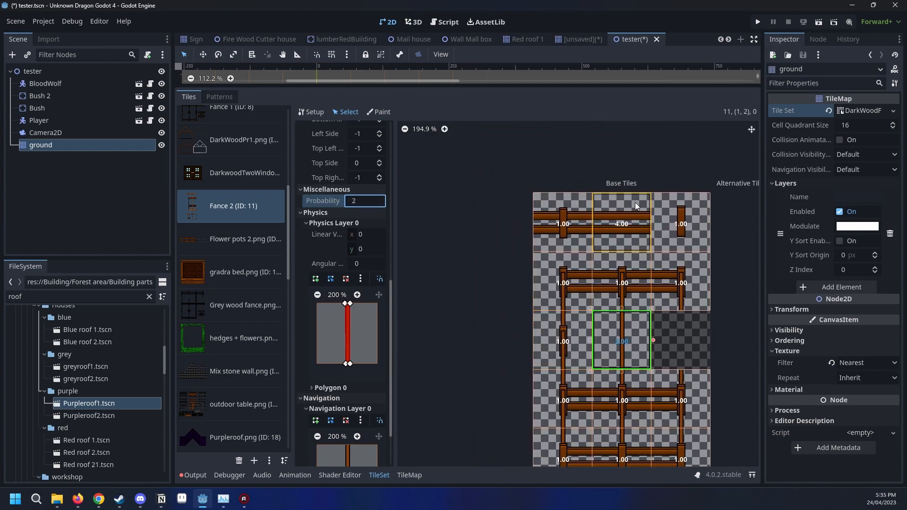
left_click(648, 212)
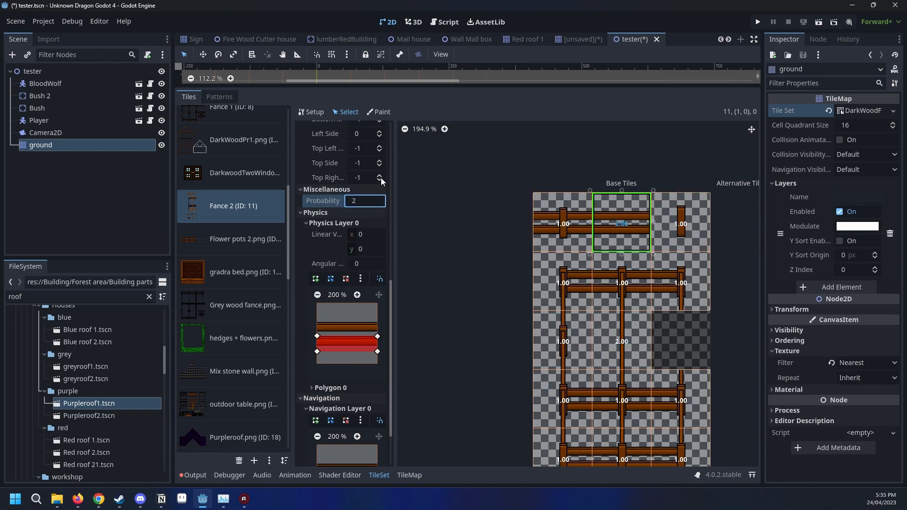
Return to terrain painting with Terrain 0 and erase a gap in the side of the rectangular fence facing the player.
left_click_drag(470, 84, 470, 371)
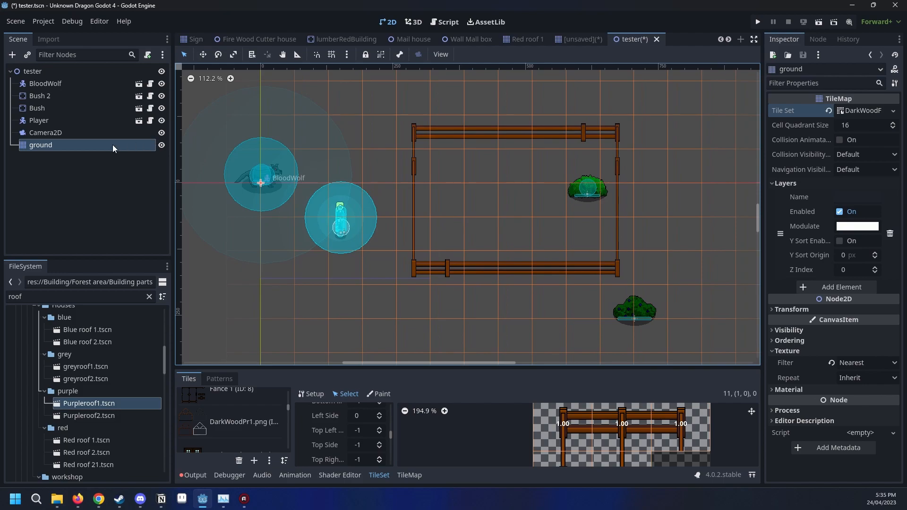
right_click(412, 213)
left_click(409, 296)
left_click(407, 475)
left_click(260, 377)
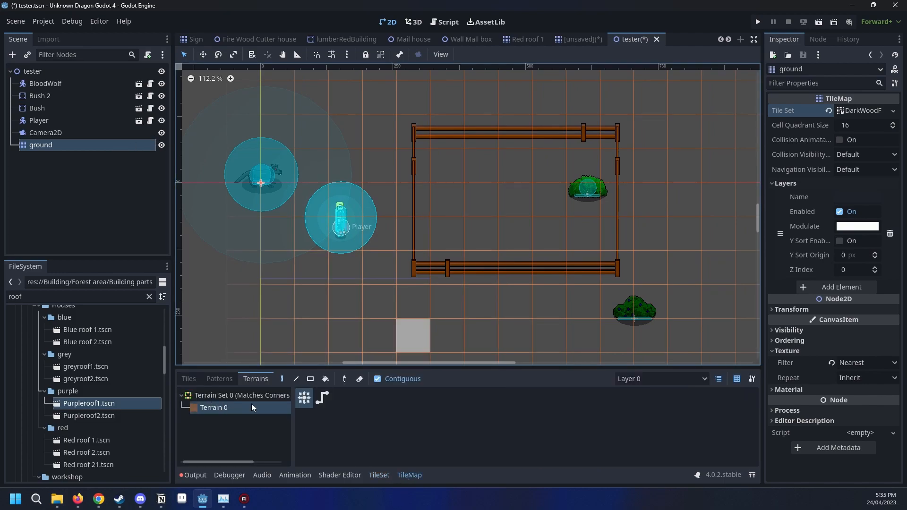
middle_click_drag(601, 288, 479, 302)
Extend the fence with Terrain 0 beyond its far side, adding a lower section with a short open end and a closed upper section.
mouse_move(496, 211)
left_mouse_down()
mouse_move(596, 212)
mouse_move(599, 321)
left_mouse_up()
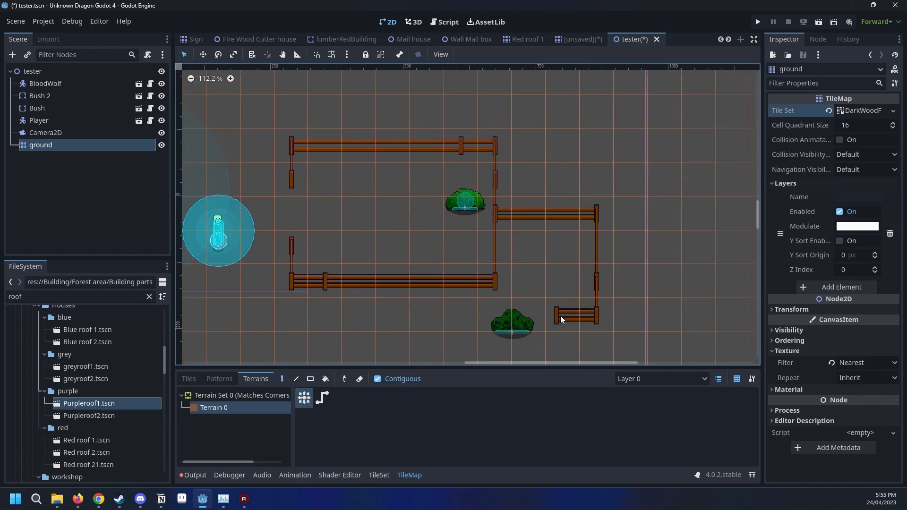
left_click_drag(552, 298, 554, 246)
right_click_drag(568, 280, 564, 242)
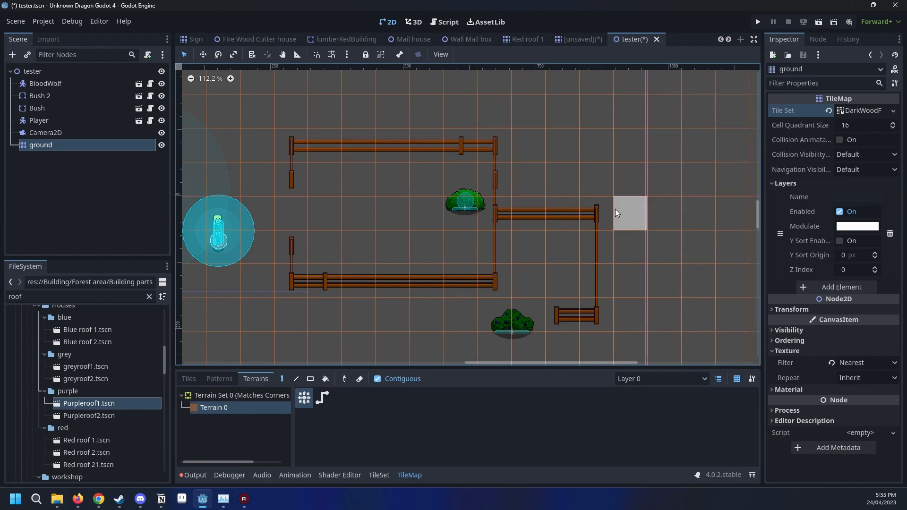
middle_click_drag(621, 221, 625, 254)
left_click_drag(618, 186, 527, 174)
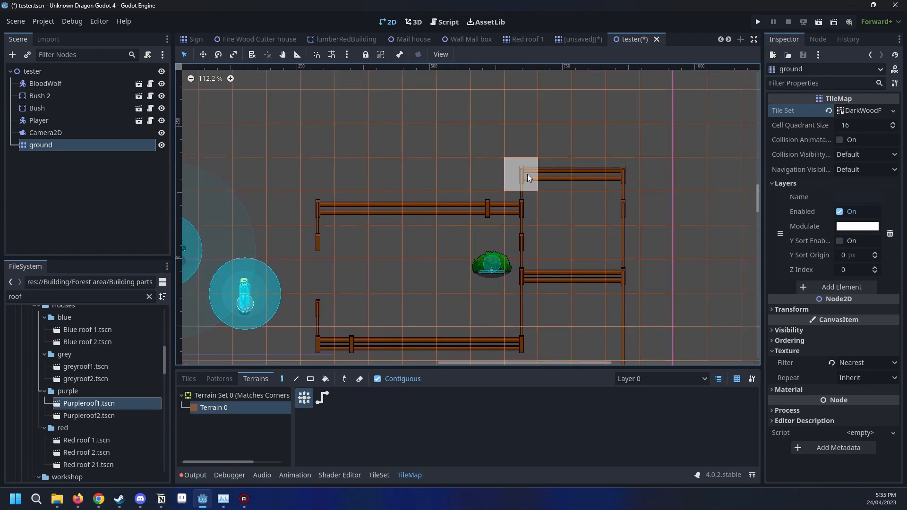
Save the tester scene and run the current scene in a maximized game window.
scroll(550, 255, "down", 4)
middle_click_drag(550, 255, 669, 225)
right_click(618, 37)
left_click(629, 56)
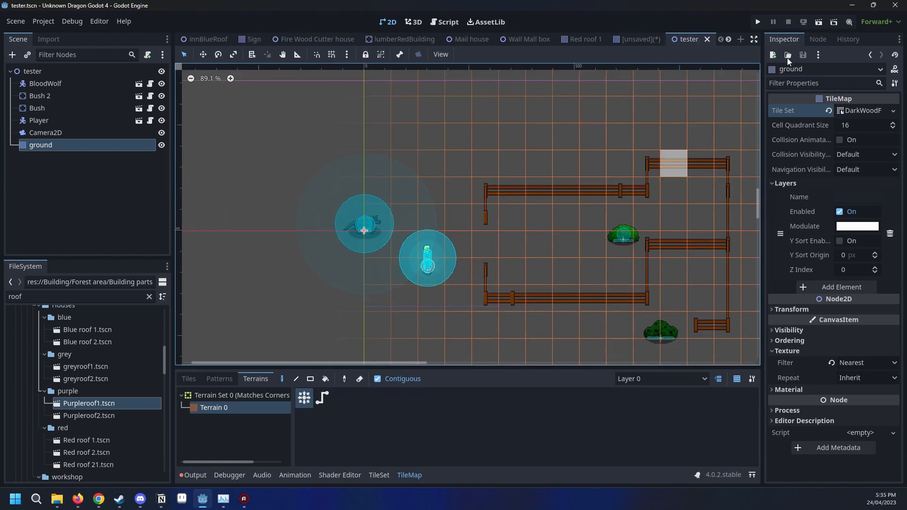
left_click(758, 23)
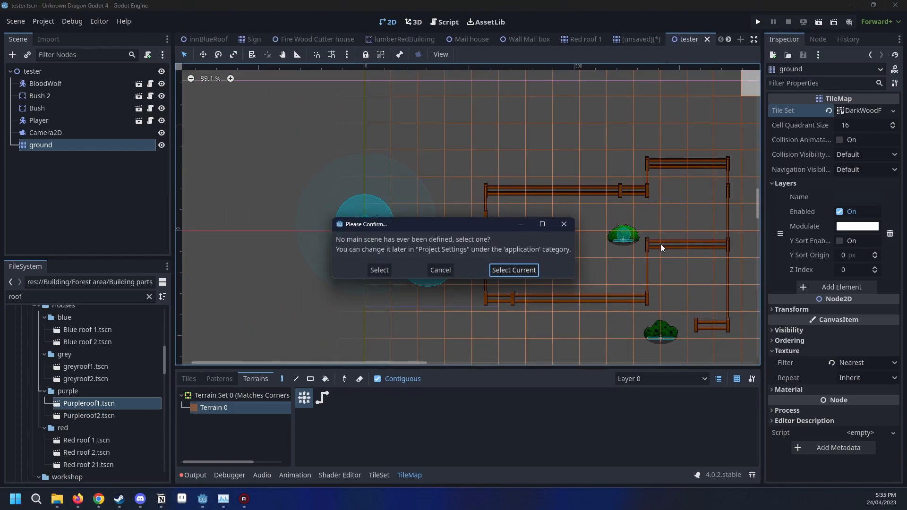
left_click(569, 230)
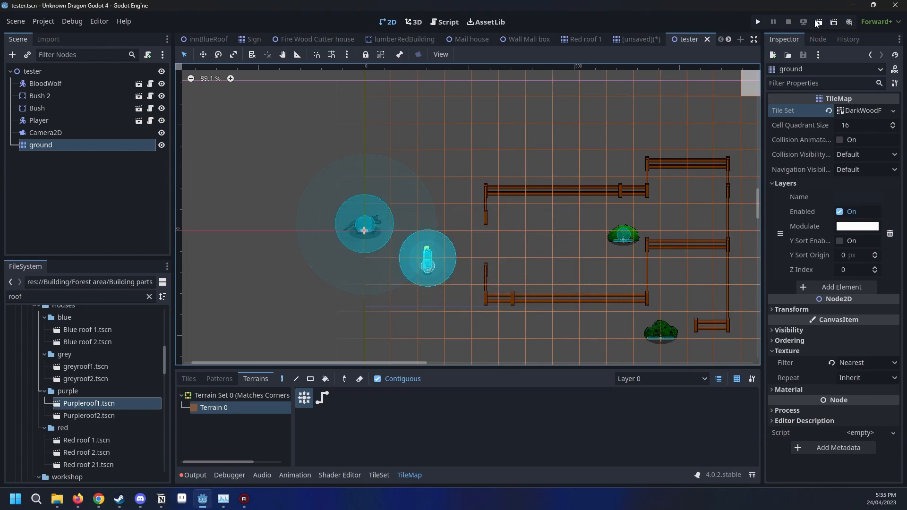
key("F6")
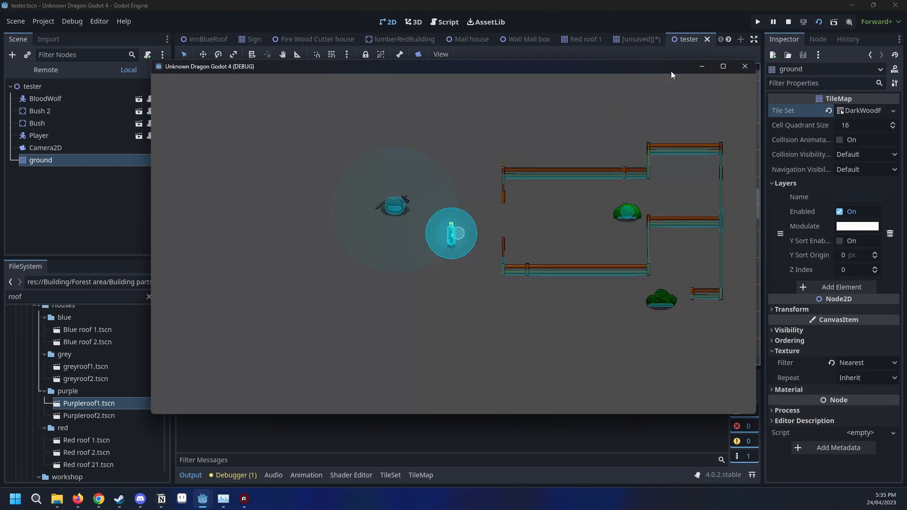
left_click(722, 66)
Walk the player through the fence gap and along the lower rail to check collisions and overlap, and close the game.
key("d")
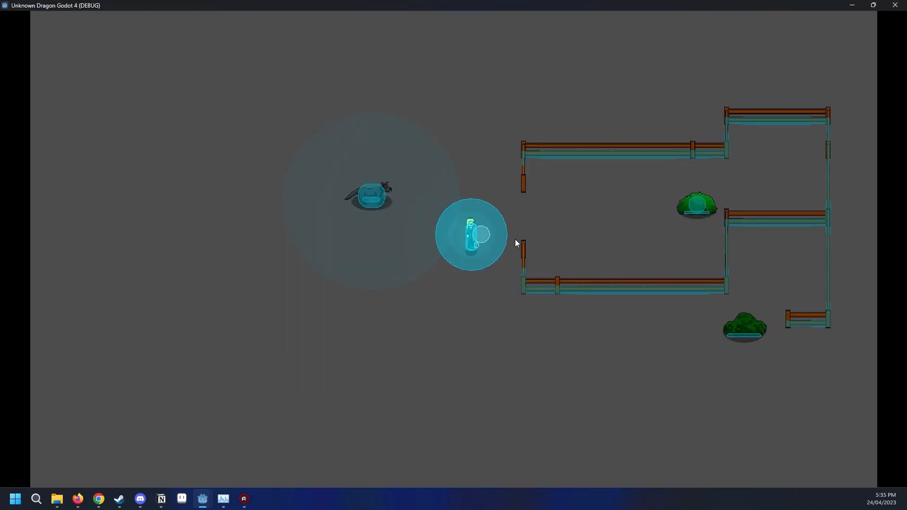
key("s")
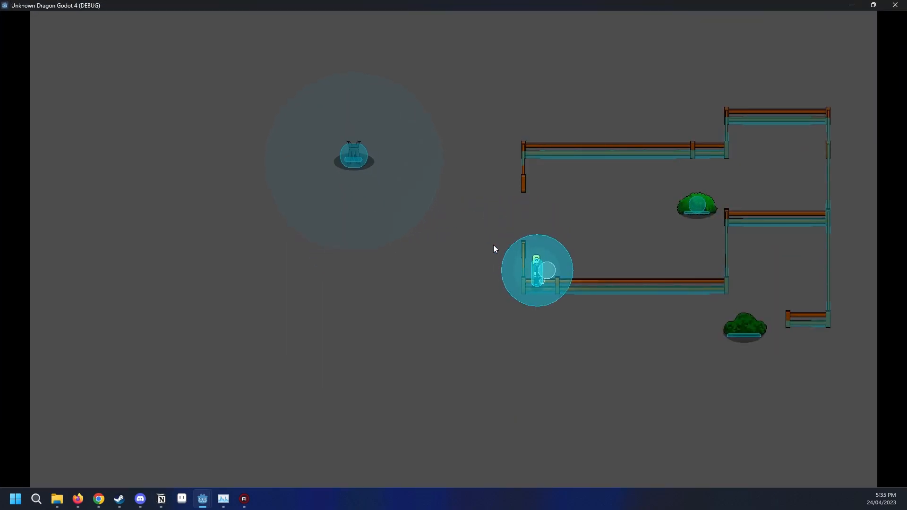
key("w")
key("d")
key("s")
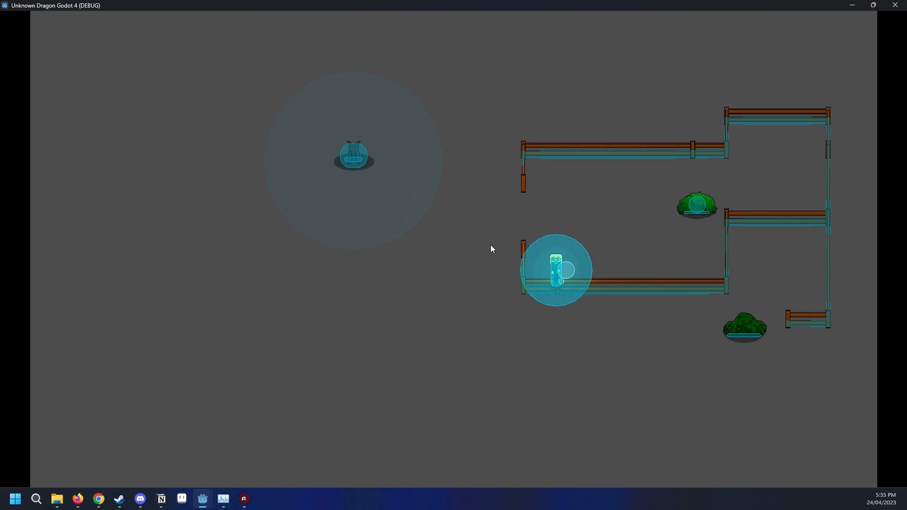
key("d")
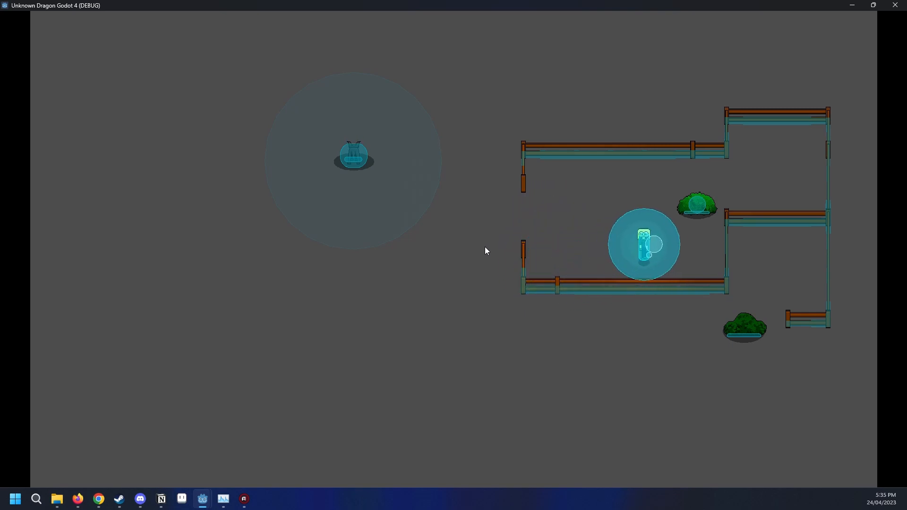
key("a")
key("d")
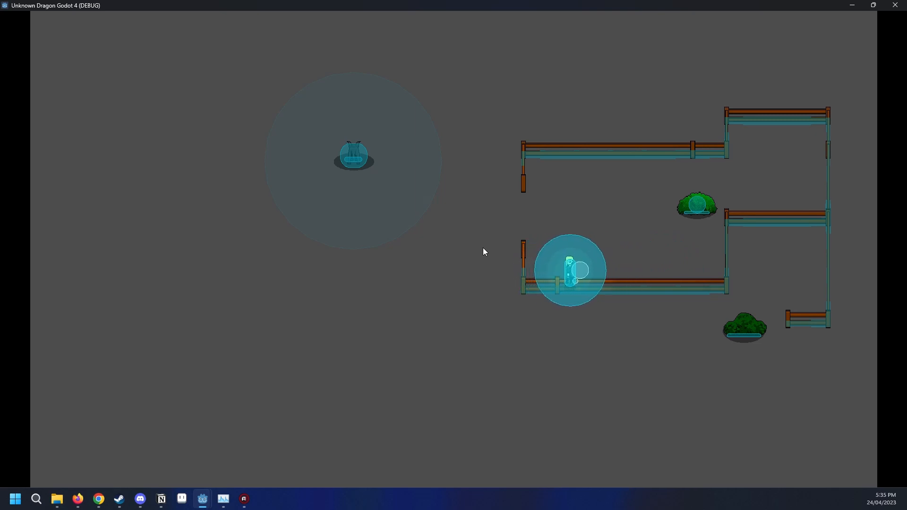
key("w")
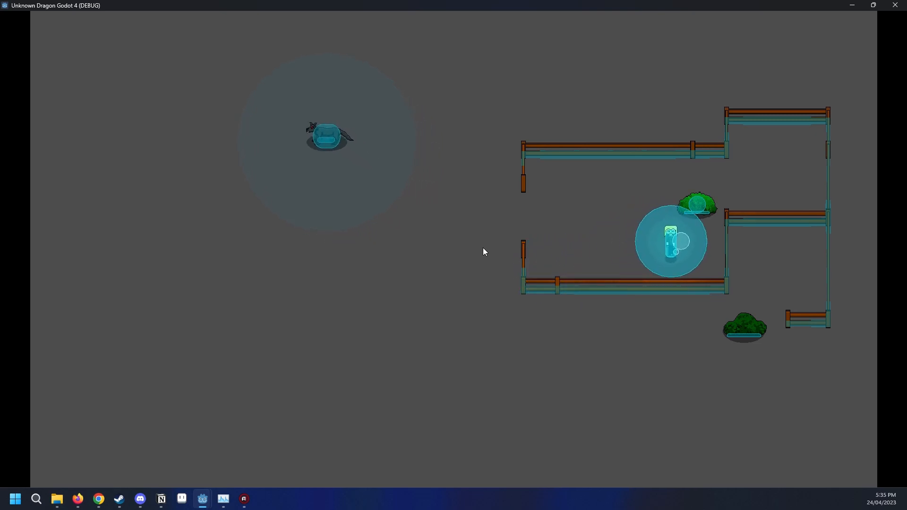
key("s")
key("a")
key("d")
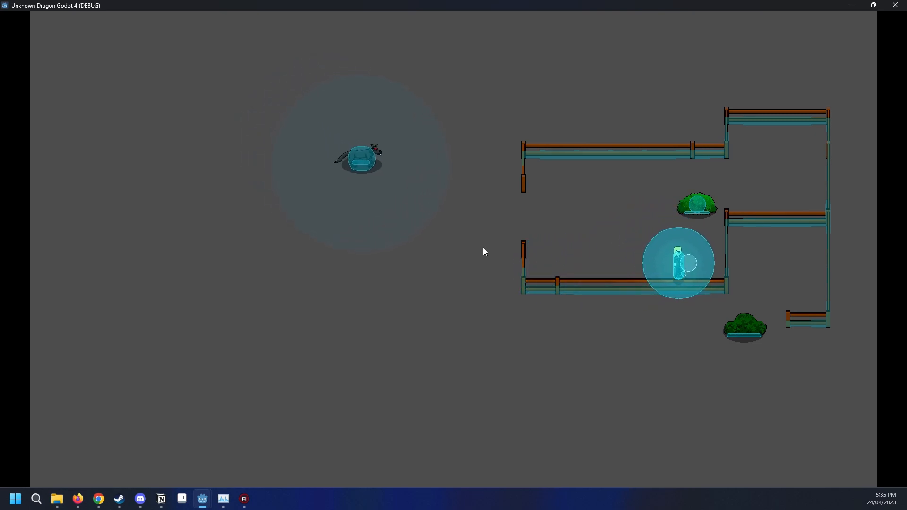
key("a")
key("a")
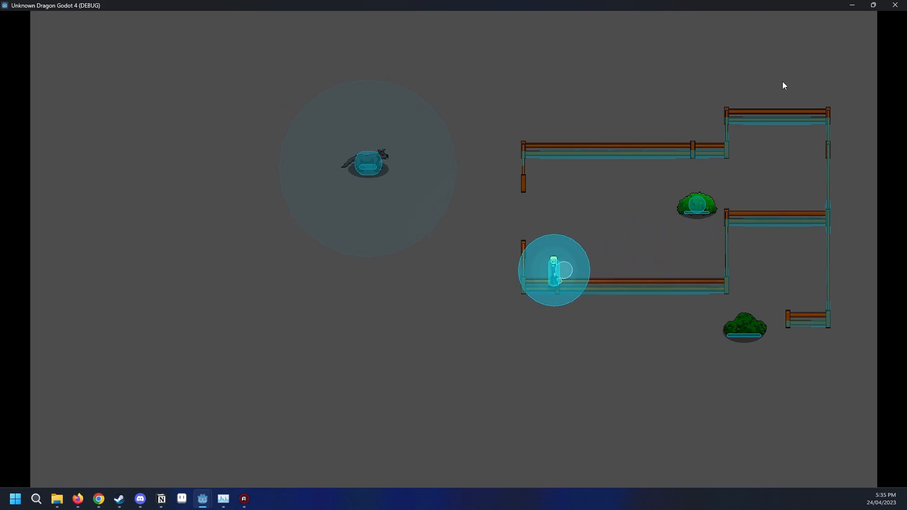
left_click(895, 5)
Select the ground TileMap and, with Terrain 0, erase and redraw part of the upper horizontal rail.
middle_click_drag(564, 237, 522, 223)
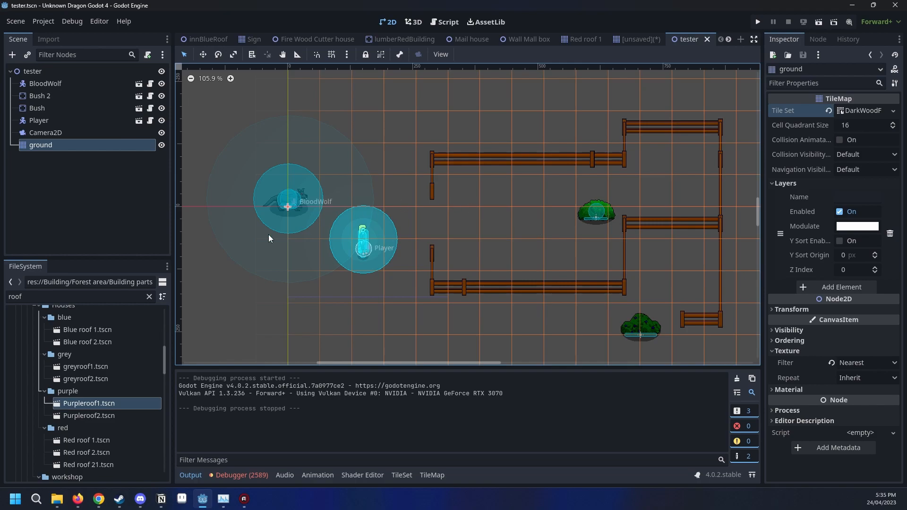
scroll(499, 262, "up", 4)
scroll(425, 245, "down", 3)
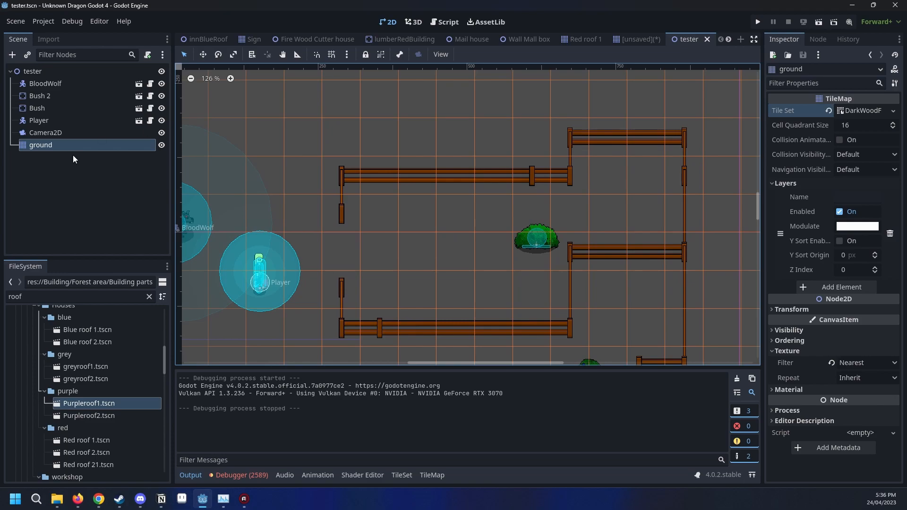
left_click(83, 135)
left_click(66, 142)
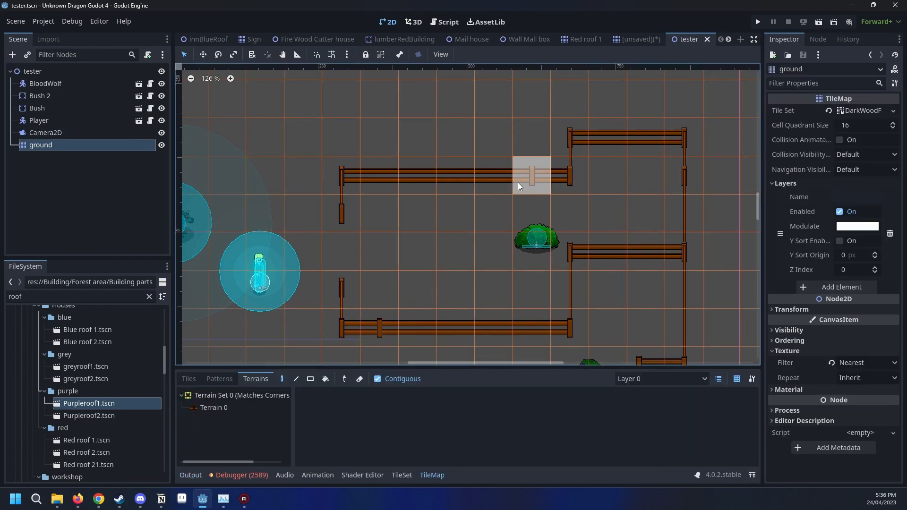
left_click(241, 406)
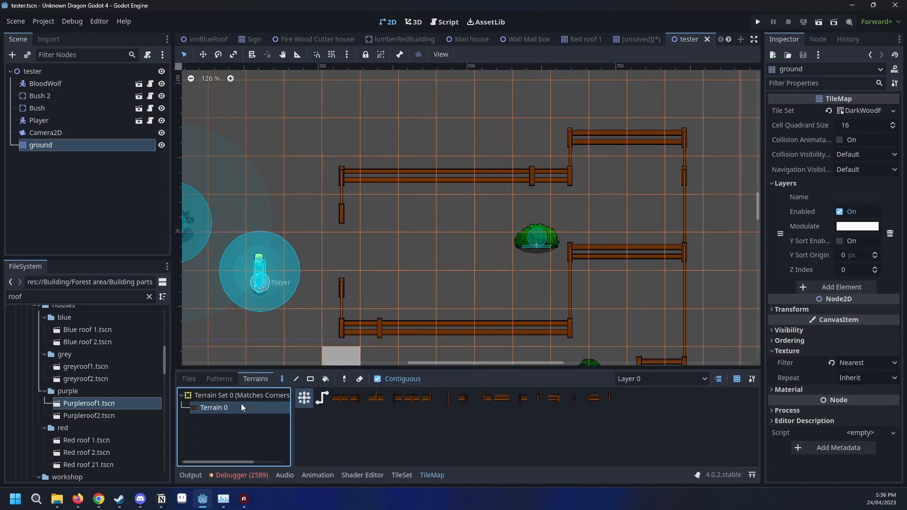
right_click_drag(525, 168, 477, 174)
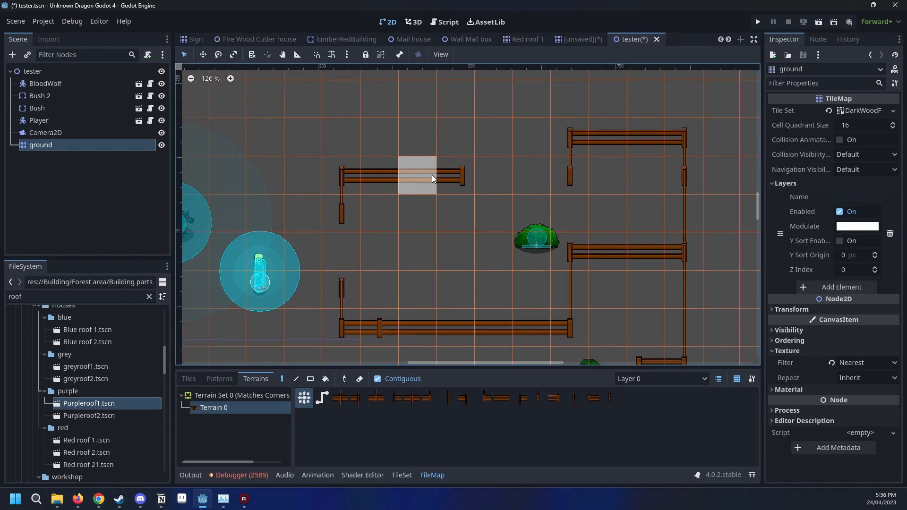
left_click_drag(429, 176, 517, 179)
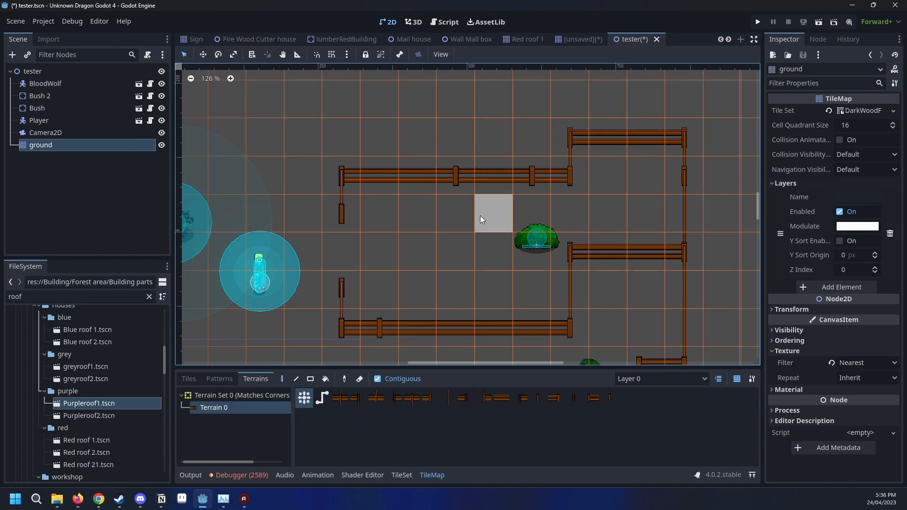
Switch Terrain 0 to path mode and draw a separate U-shaped fence above the upper rail, open toward the left.
scroll(394, 252, "down", 2)
scroll(394, 253, "up", 3)
left_click(322, 399)
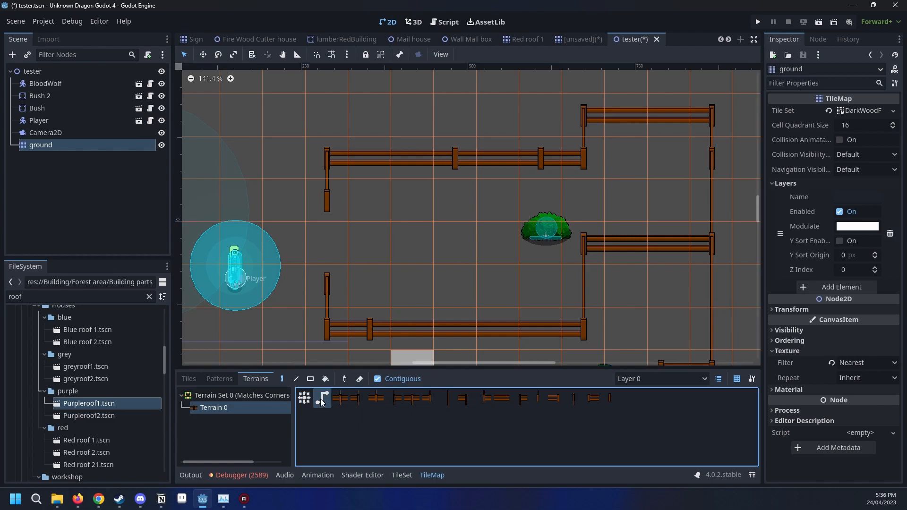
left_click_drag(415, 113, 496, 111)
middle_click_drag(496, 110, 500, 256)
left_click_drag(479, 165, 377, 166)
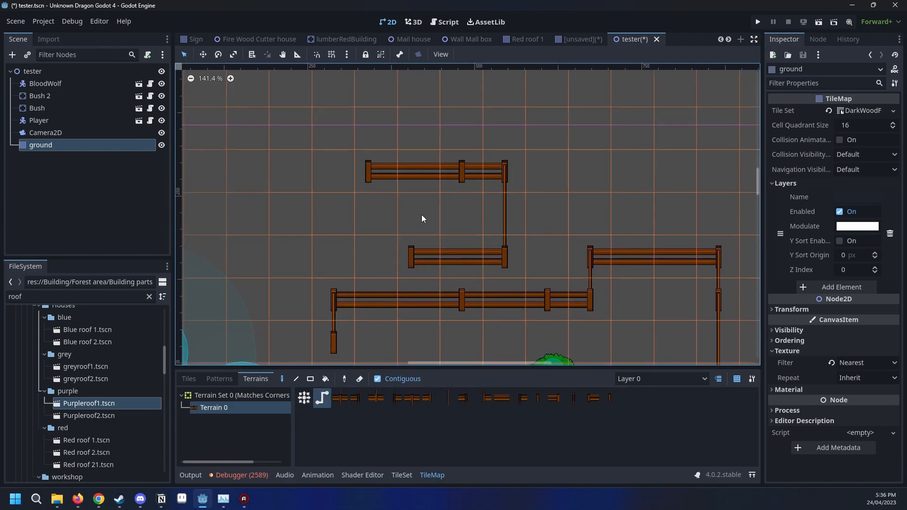
Draw a separate straight horizontal rail beside the U-shaped fence and place a single post below it in path mode.
left_click_drag(536, 210, 664, 198)
middle_click_drag(532, 251, 489, 230)
scroll(489, 230, "down", 2)
left_click(488, 229)
scroll(529, 285, "down", 4)
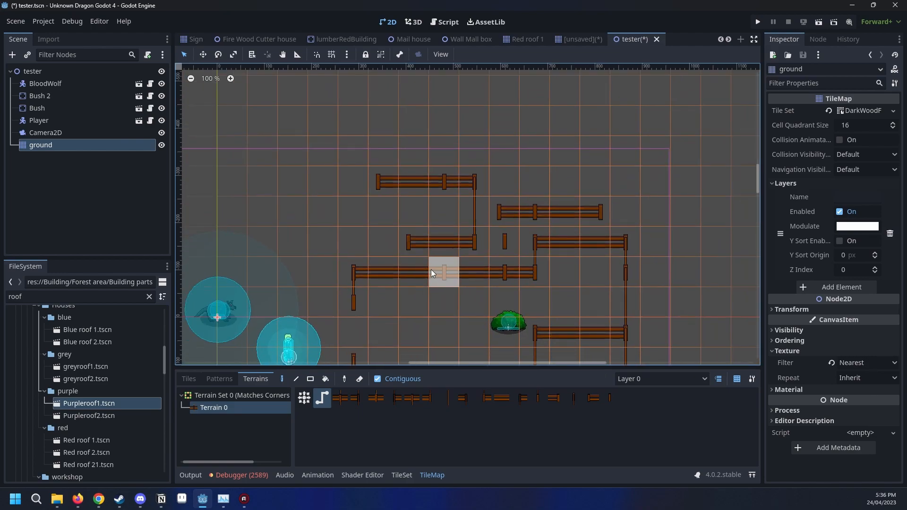
Enable Y Sort on the ground TileMap's layer.
scroll(432, 269, "up", 1)
middle_click_drag(432, 269, 542, 213)
middle_click_drag(468, 294, 476, 240)
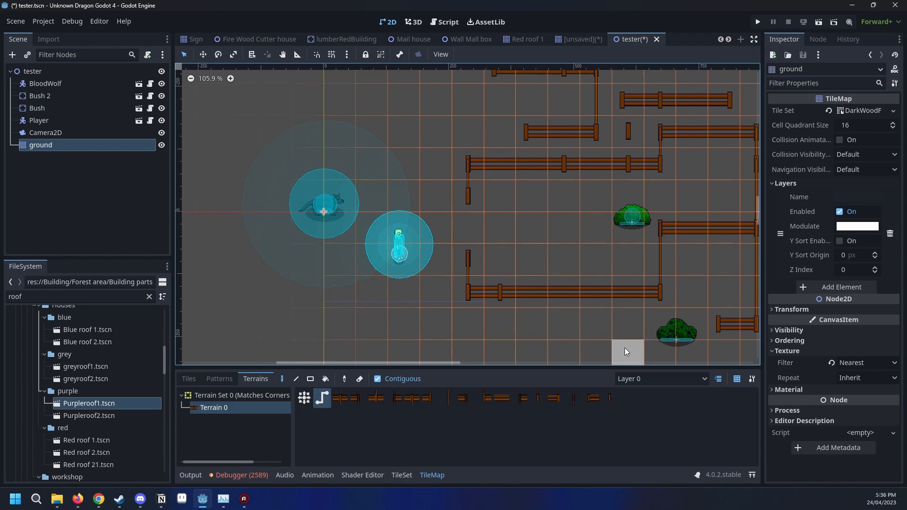
left_click(843, 309)
left_click(843, 309)
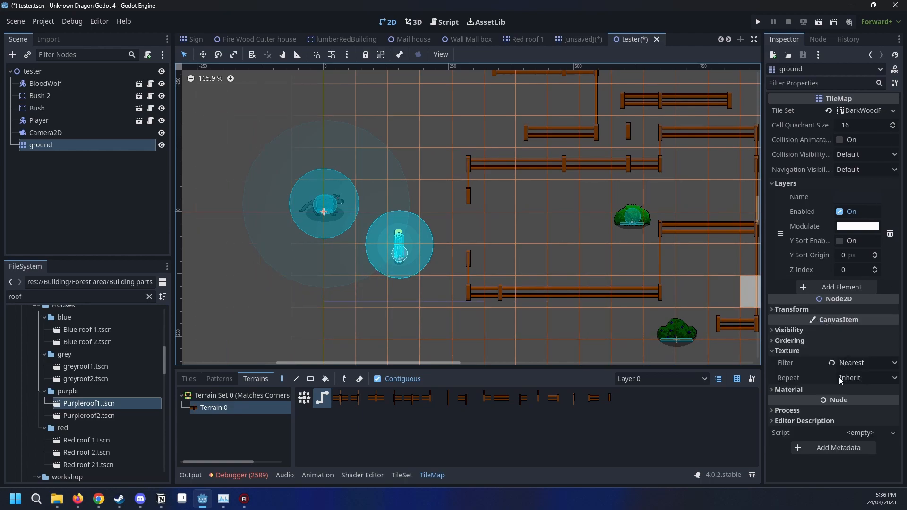
left_click(859, 110)
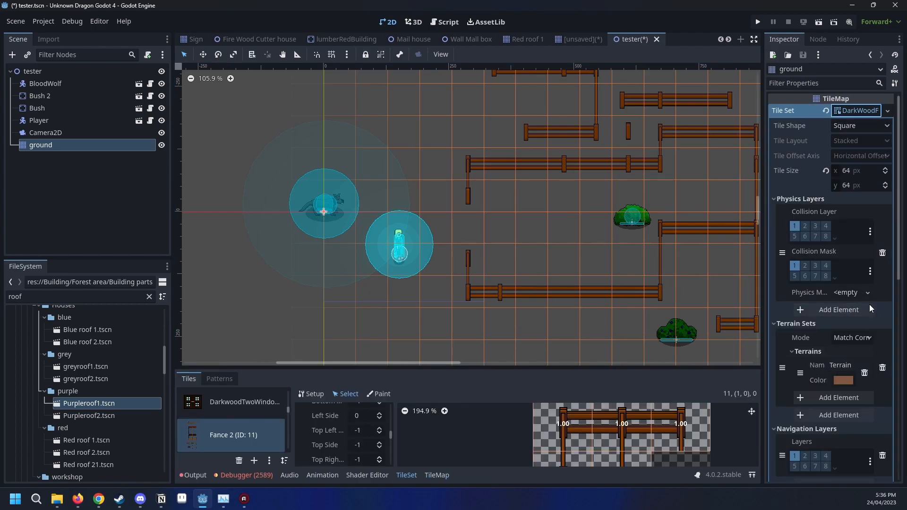
scroll(868, 300, "down", 5)
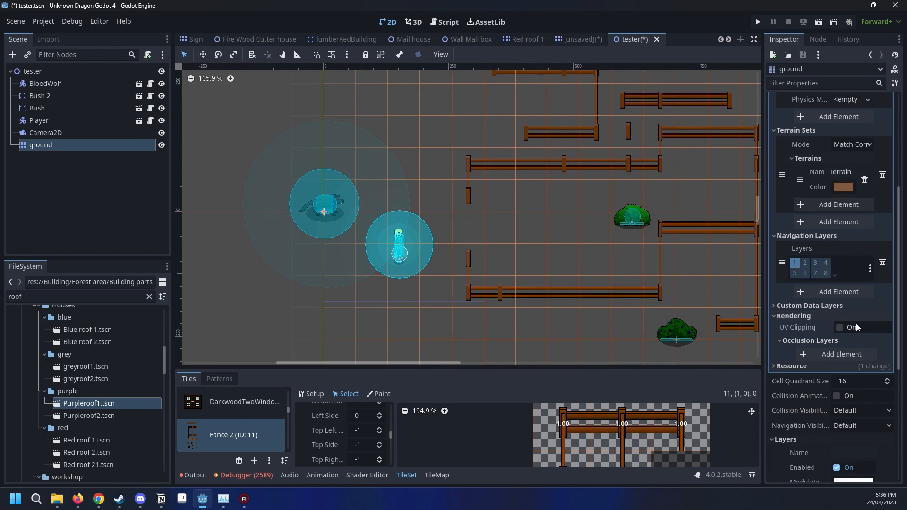
scroll(856, 327, "down", 6)
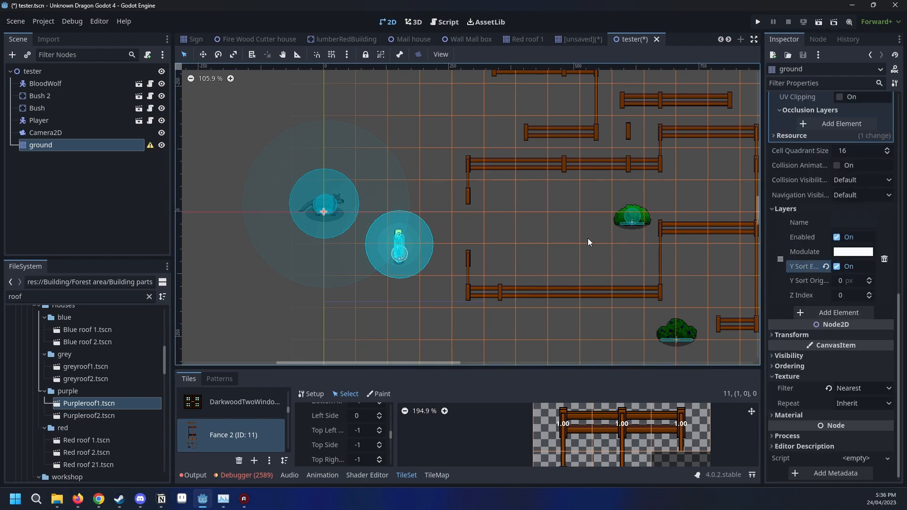
Review the rendering, terrain peering and physics properties of the Fance 2 tiles, first all together, then for the post-and-rail tile at atlas coordinates 0, 0.
middle_click_drag(589, 239, 576, 265)
left_click_drag(451, 367, 450, 85)
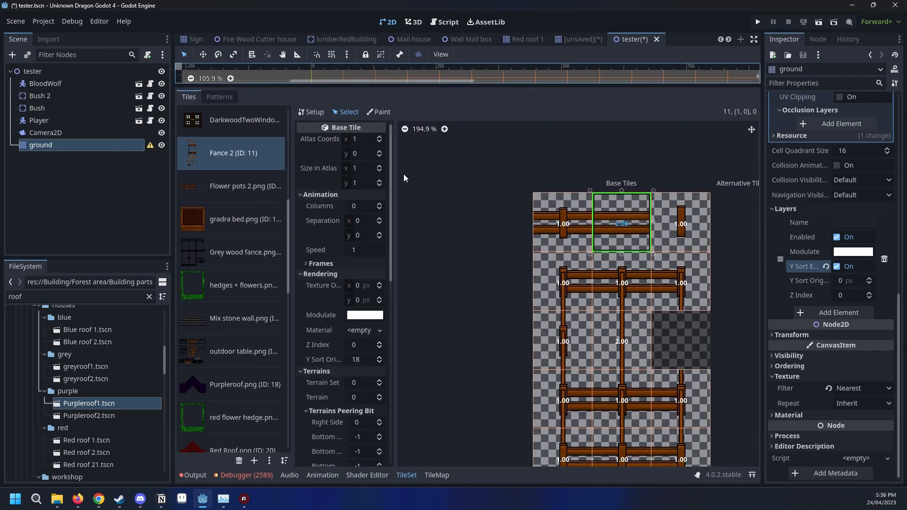
scroll(441, 228, "down", 4)
left_click_drag(441, 229, 512, 422)
scroll(331, 246, "down", 5)
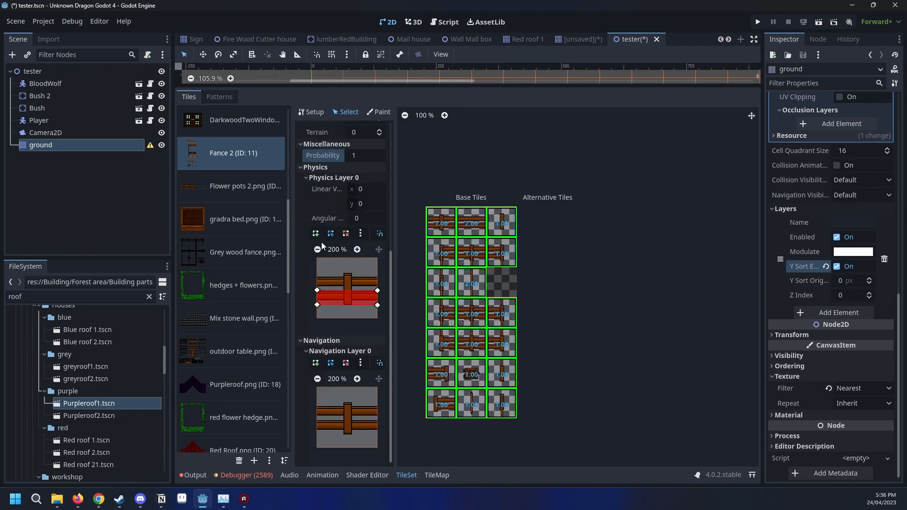
scroll(326, 282, "up", 5)
scroll(452, 218, "up", 5)
left_click(454, 217)
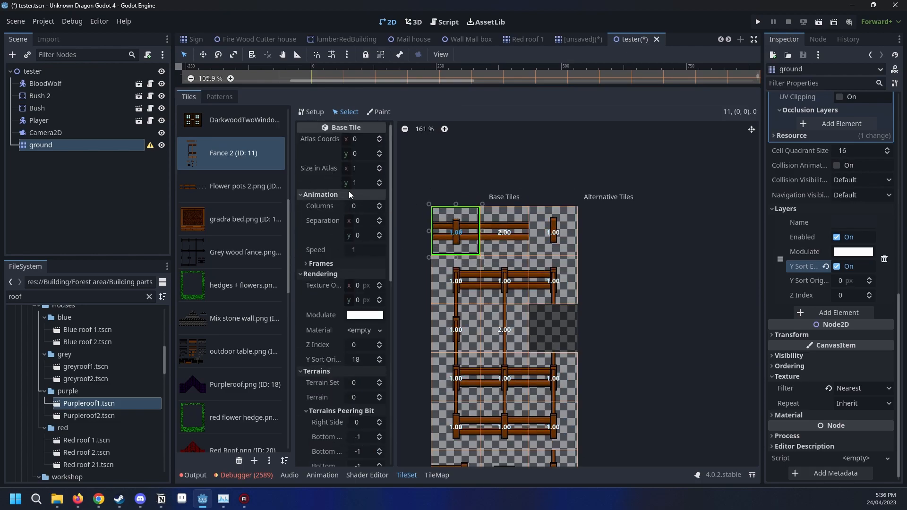
scroll(329, 196, "down", 5)
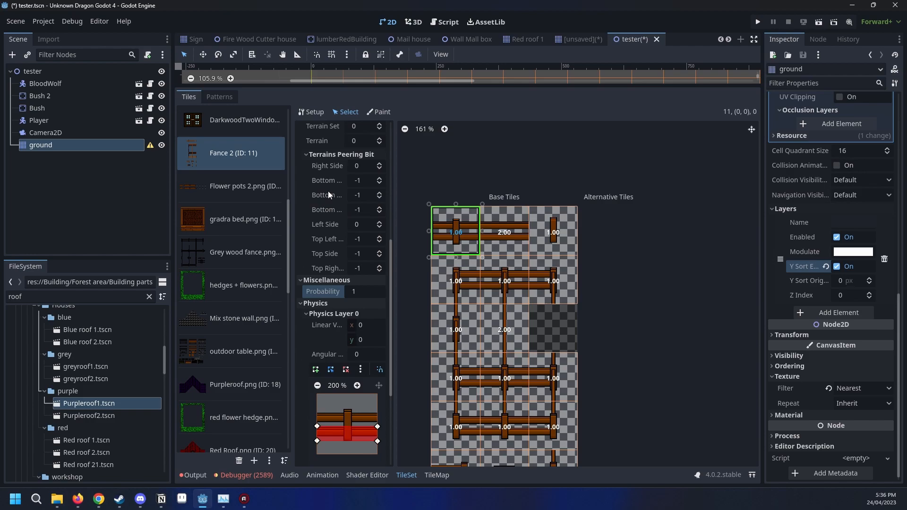
scroll(330, 196, "down", 4)
middle_click_drag(438, 318, 476, 287)
scroll(341, 272, "up", 5)
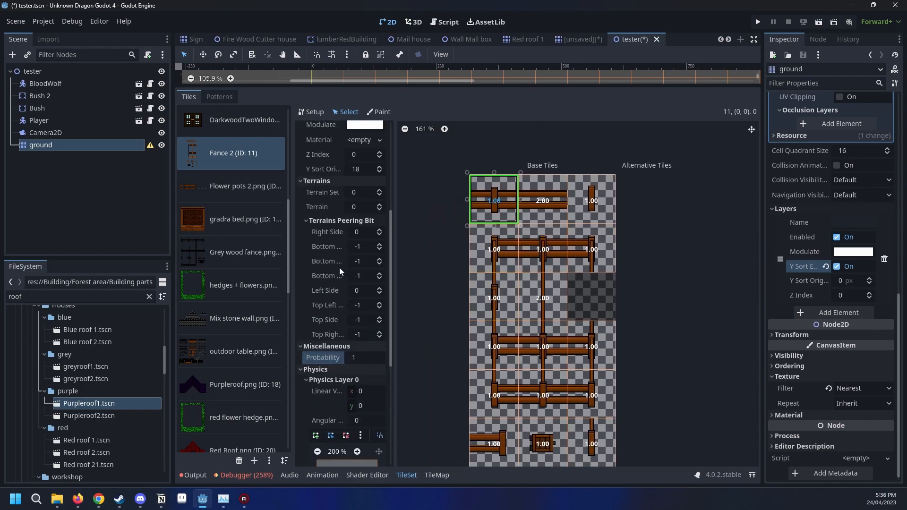
scroll(339, 271, "up", 5)
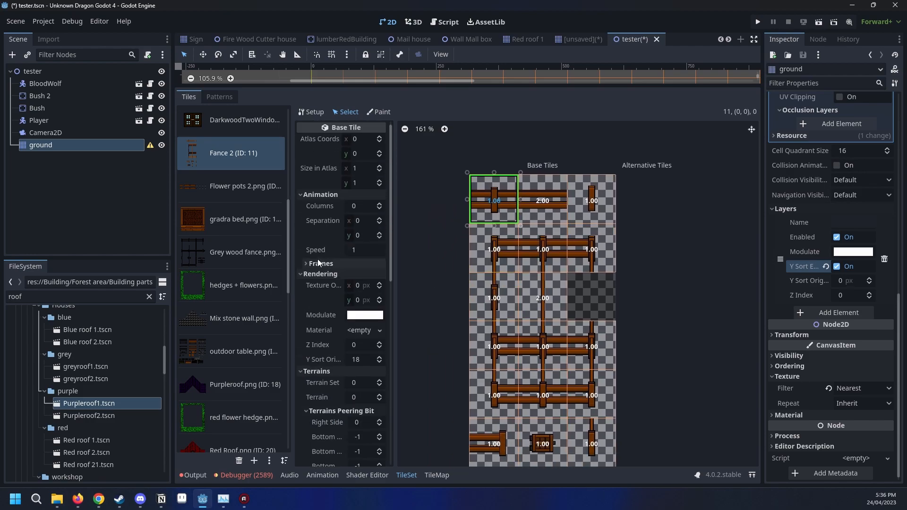
Examine the Y Sort Origin markers on the Fance 2 tiles up close and compare them with the Texture Origin markers.
left_click(325, 360)
scroll(465, 232, "up", 3)
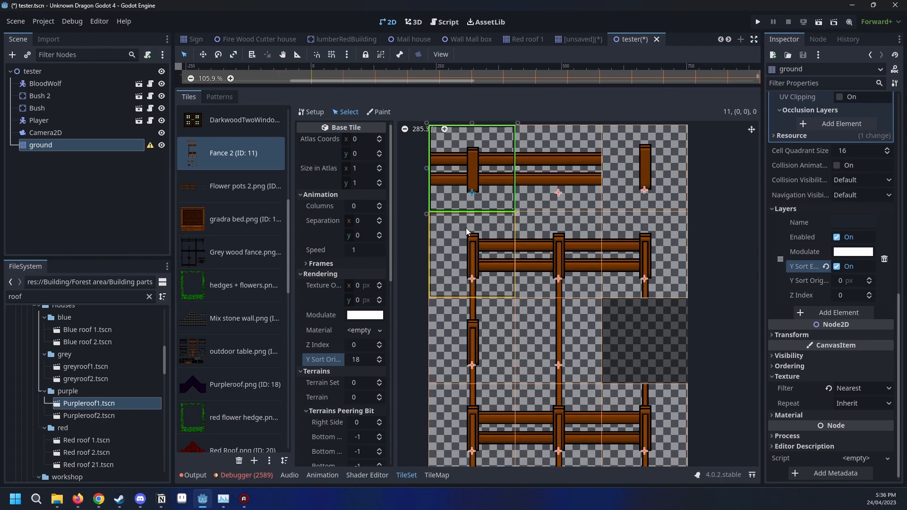
scroll(473, 200, "up", 3)
scroll(516, 195, "down", 4)
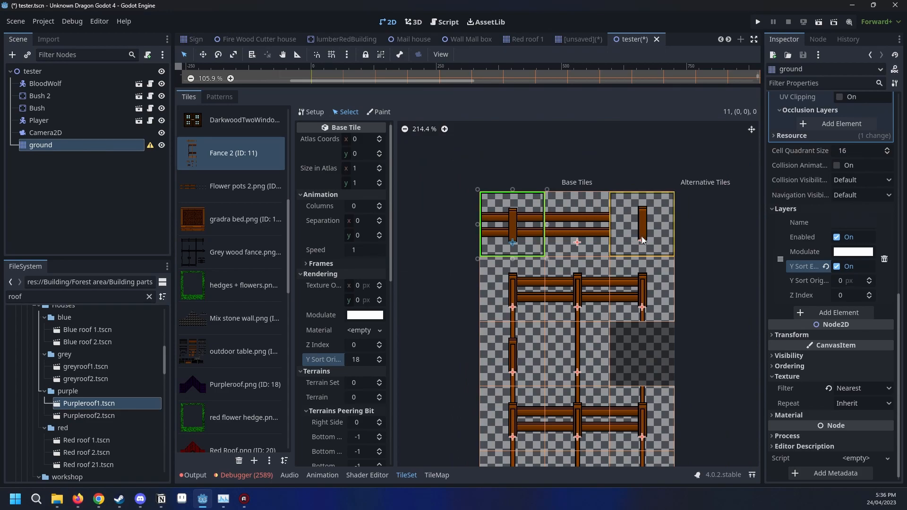
middle_click_drag(624, 235, 577, 217)
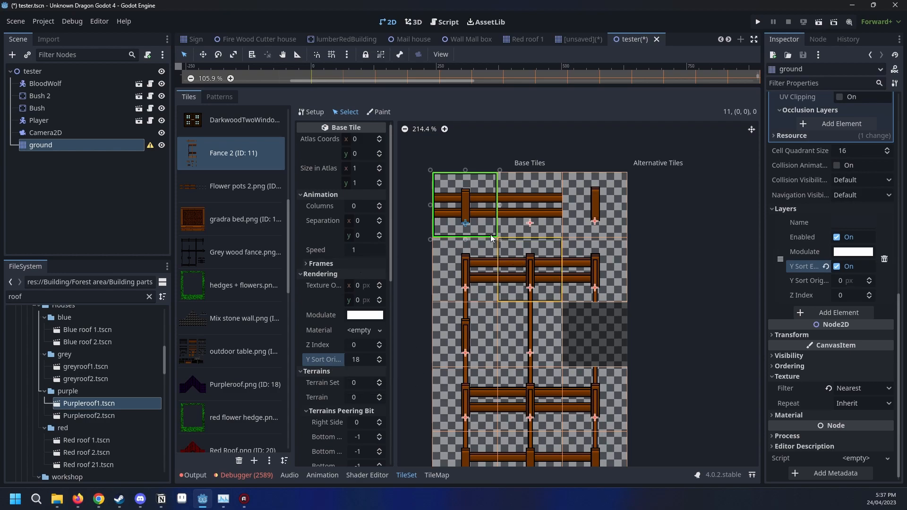
left_click(323, 286)
scroll(433, 225, "up", 2)
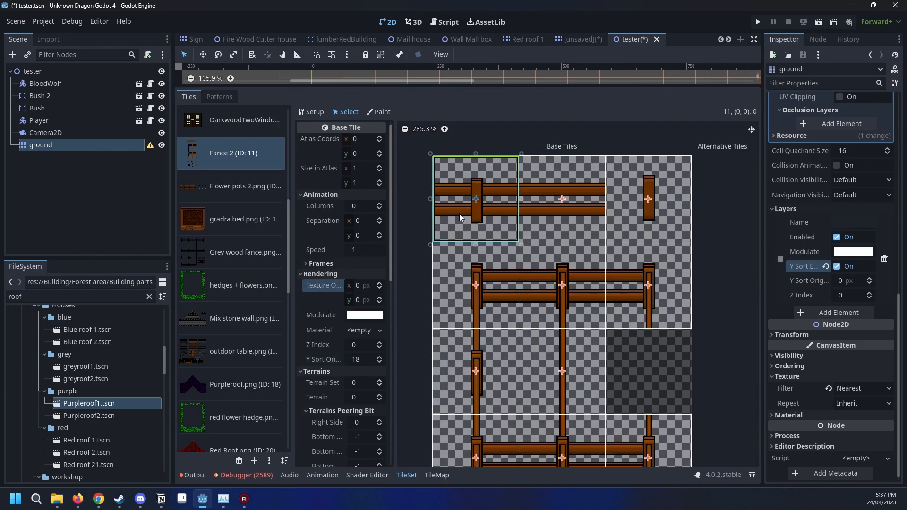
left_click(324, 363)
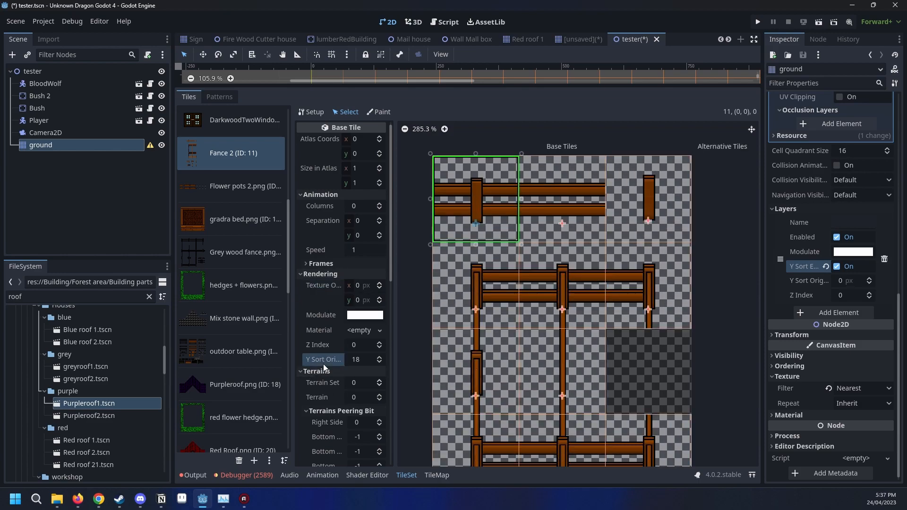
scroll(505, 302, "up", 2)
scroll(500, 297, "up", 1)
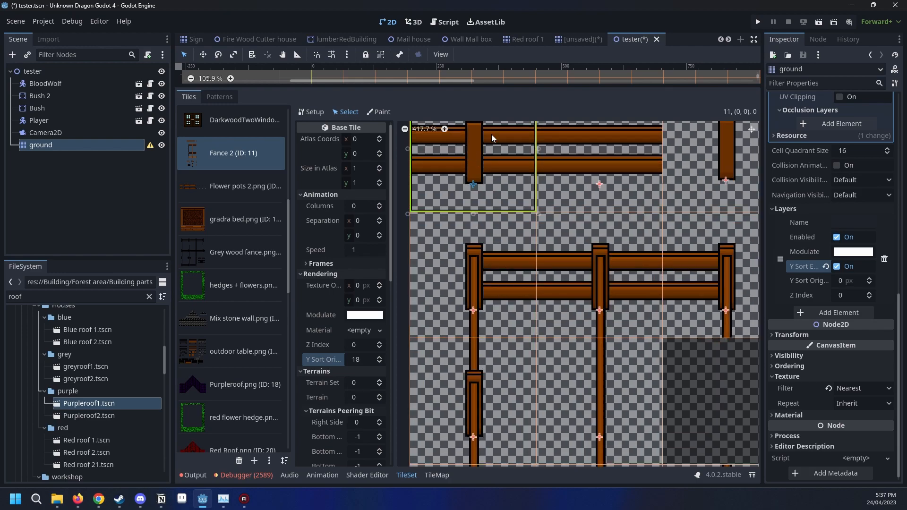
Save the tester scene and turn on Y Sort Enabled in the ground TileMap's own ordering properties.
right_click(631, 38)
left_click(654, 52)
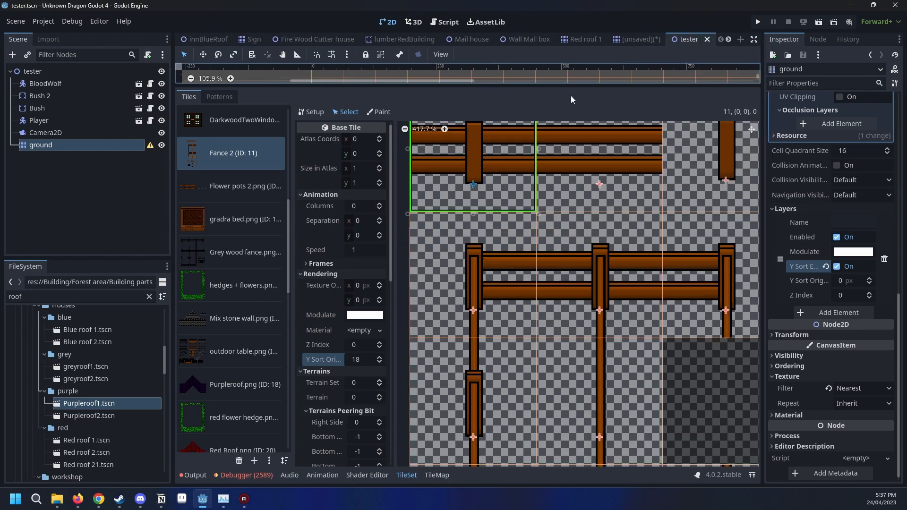
left_click_drag(568, 86, 568, 369)
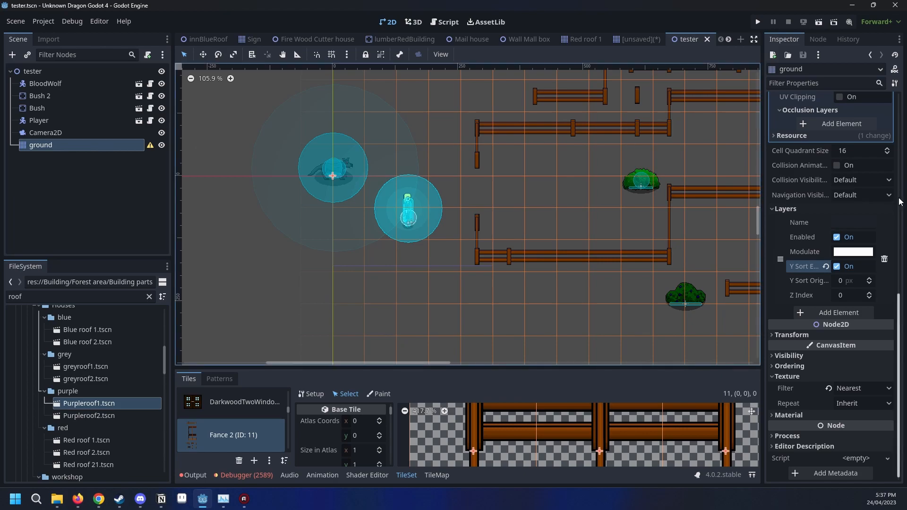
left_click(851, 367)
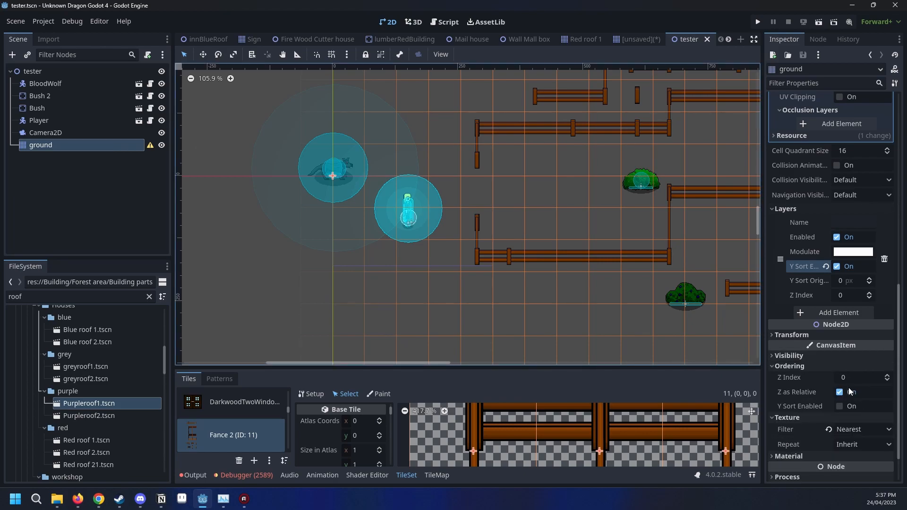
left_click(840, 406)
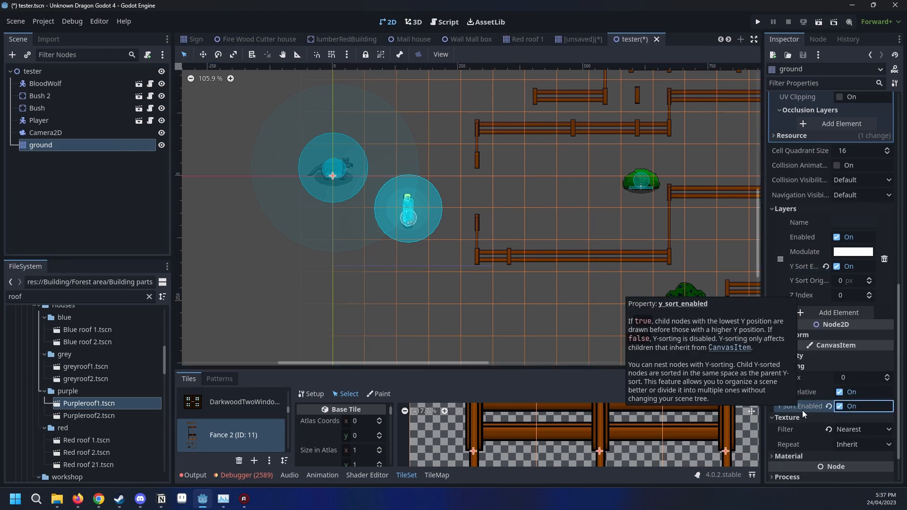
Run the current tester scene without defining a main scene, and maximize the game window.
left_click(758, 22)
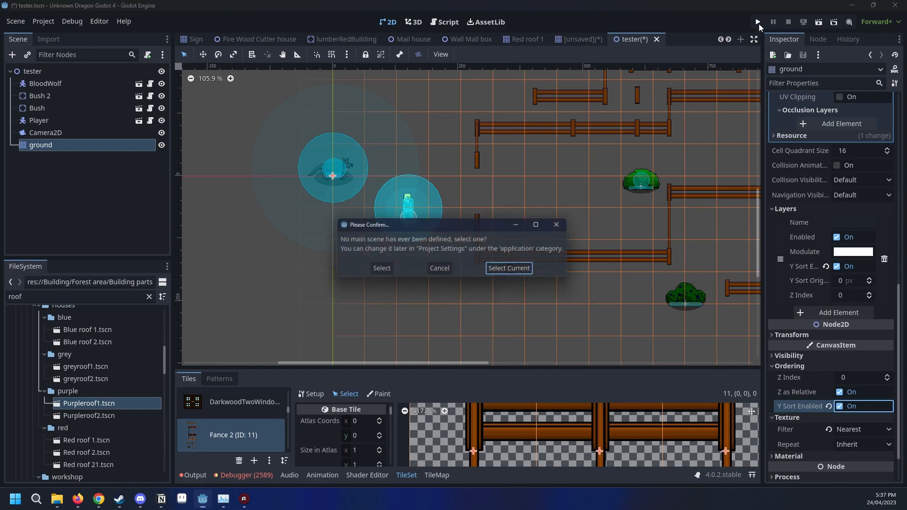
left_click(563, 225)
left_click(812, 28)
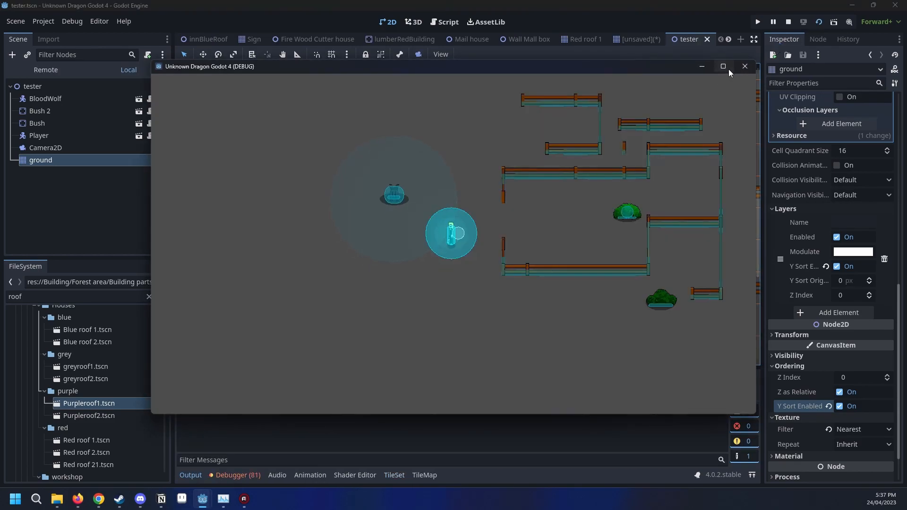
left_click(723, 66)
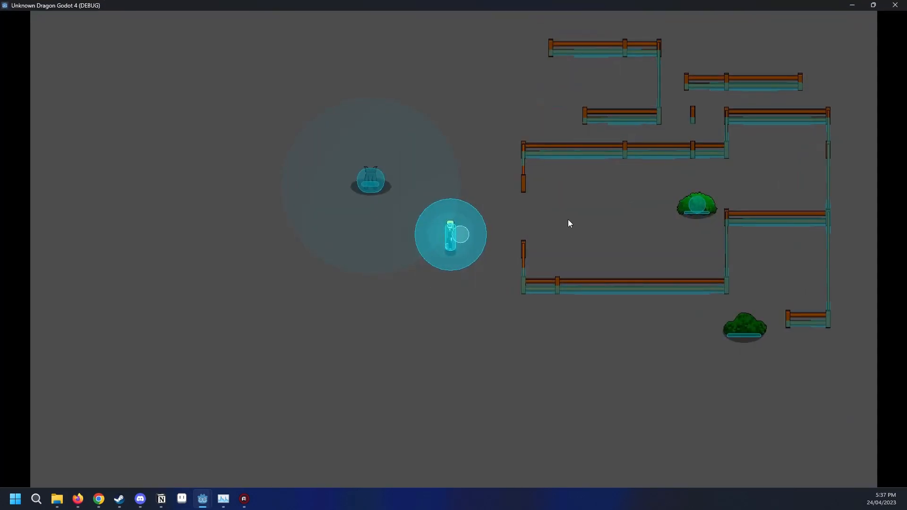
Walk the player around the vertical post at the lower fence's left end to test its collision and Y-sorting.
key("d")
key("s")
key("d")
key("a")
key("w")
key("a")
key("s")
key("d")
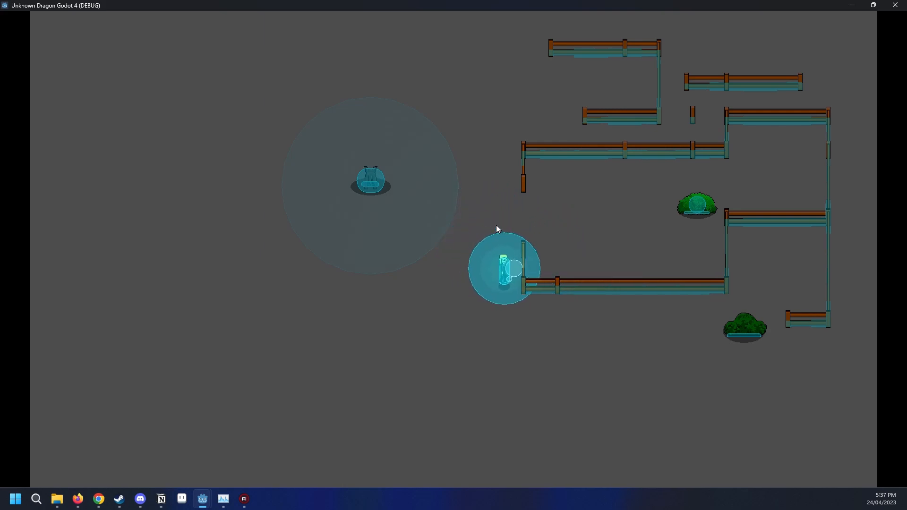
Walk the player along the lower rail, behind the short bottom-right rail and up to the long right vertical fence to check draw order.
key("d")
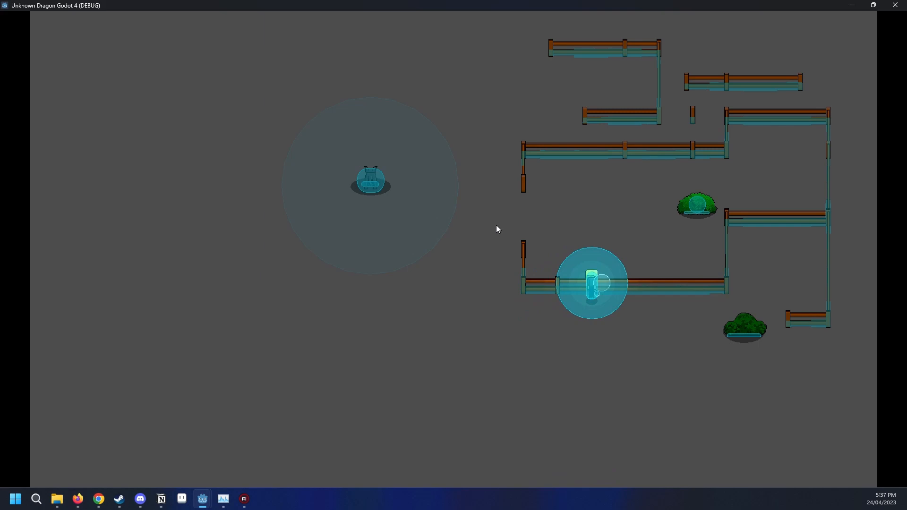
key("d")
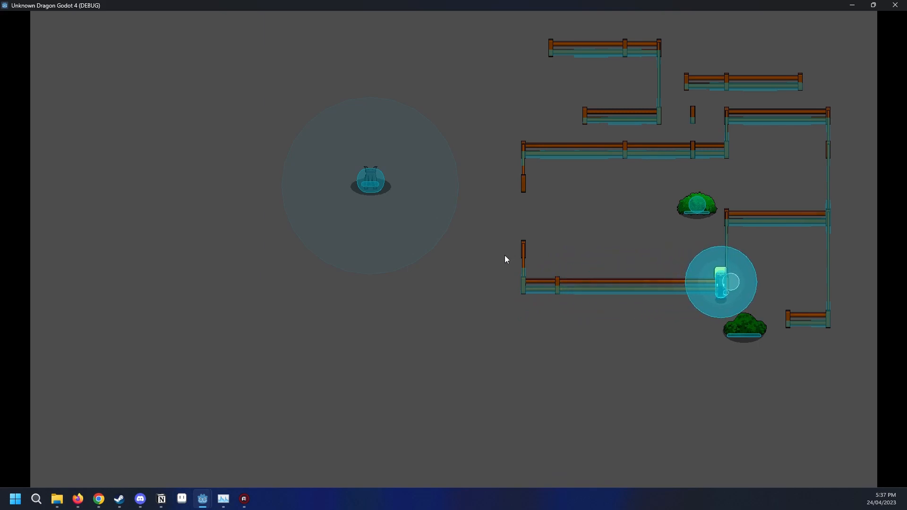
key("s")
key("a")
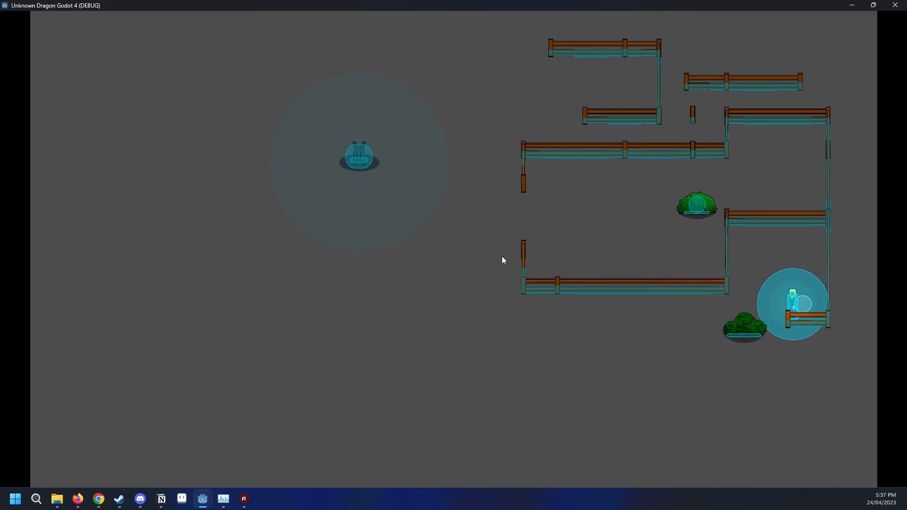
key("d")
key("w")
key("d")
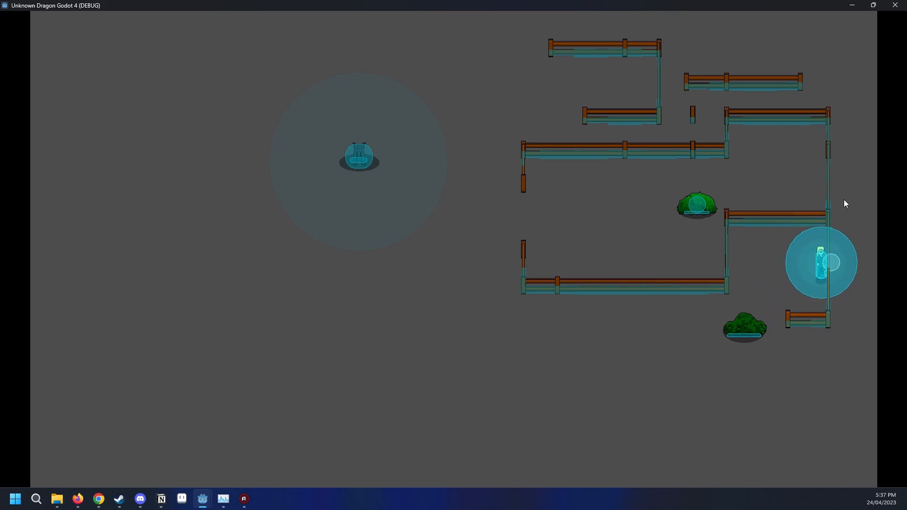
Move the player back and forth along the middle-right rail and its left corner post to check when it draws behind or in front.
key("a")
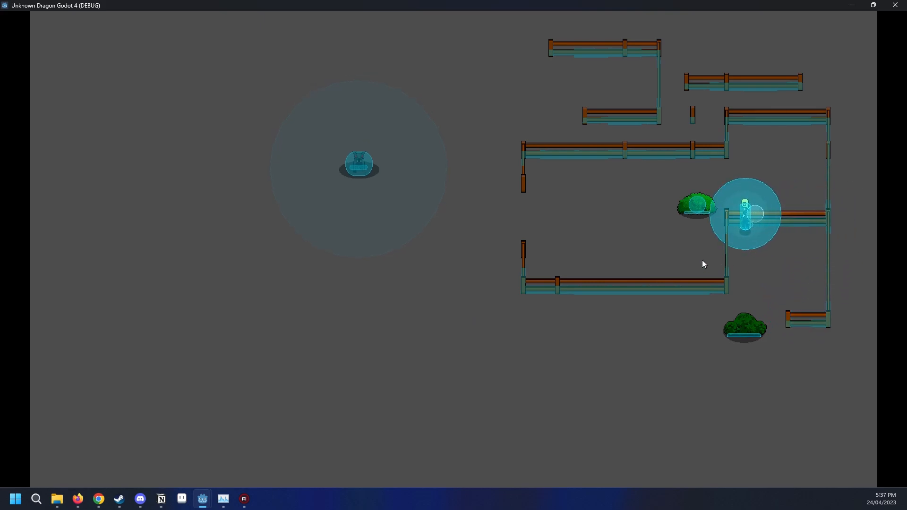
key("s")
key("d")
key("a")
key("d")
key("a")
key("d")
key("a")
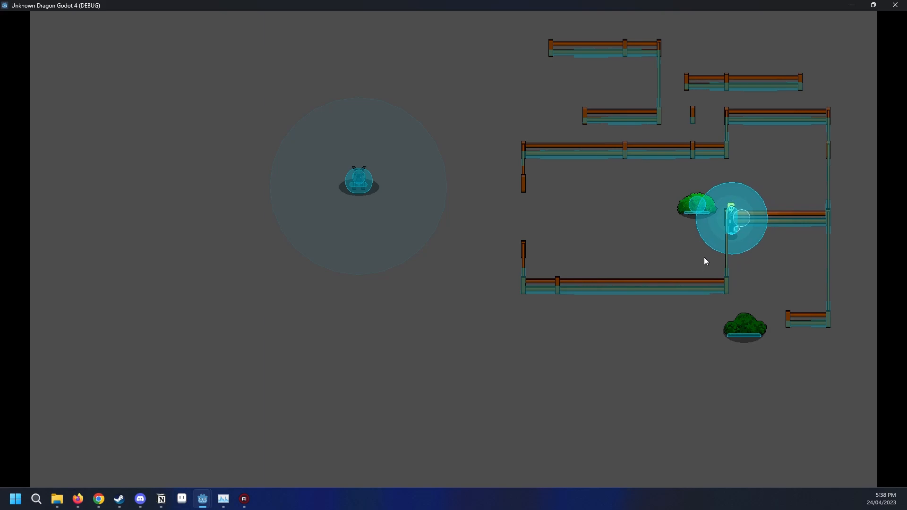
key("d")
key("a")
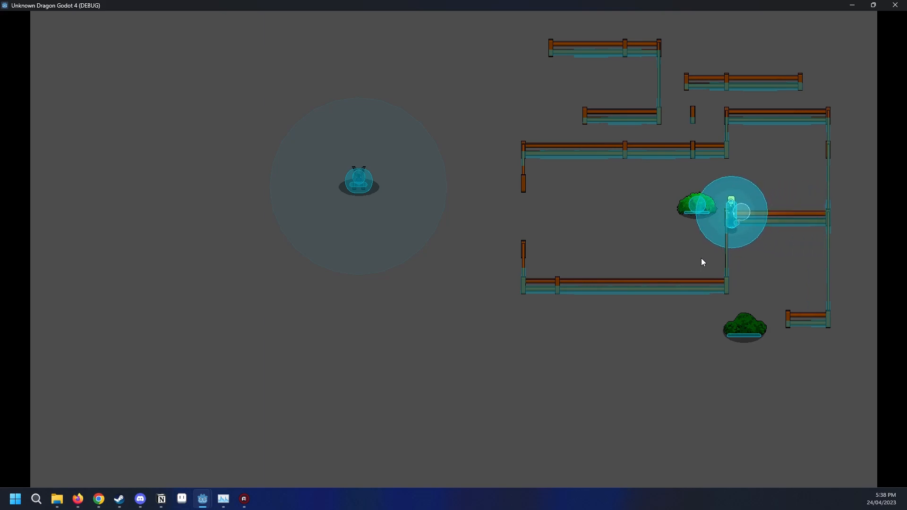
key("d")
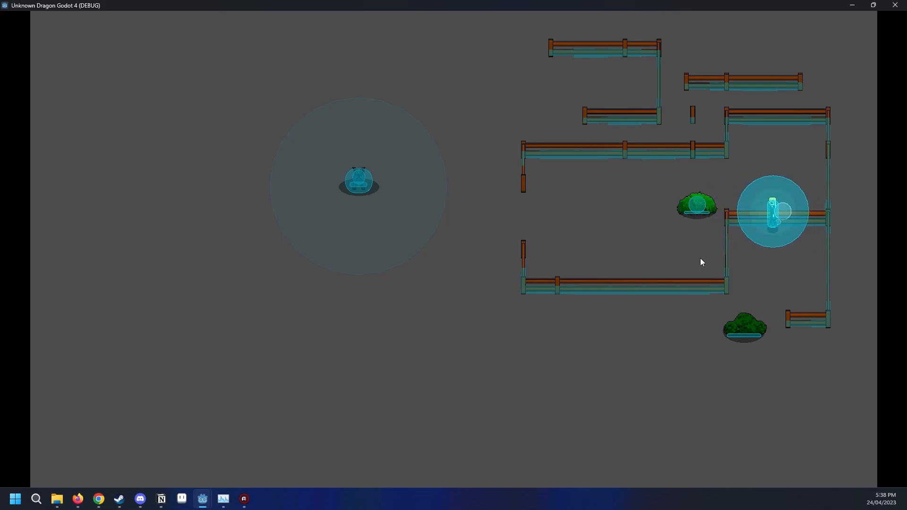
key("a")
key("d")
key("a")
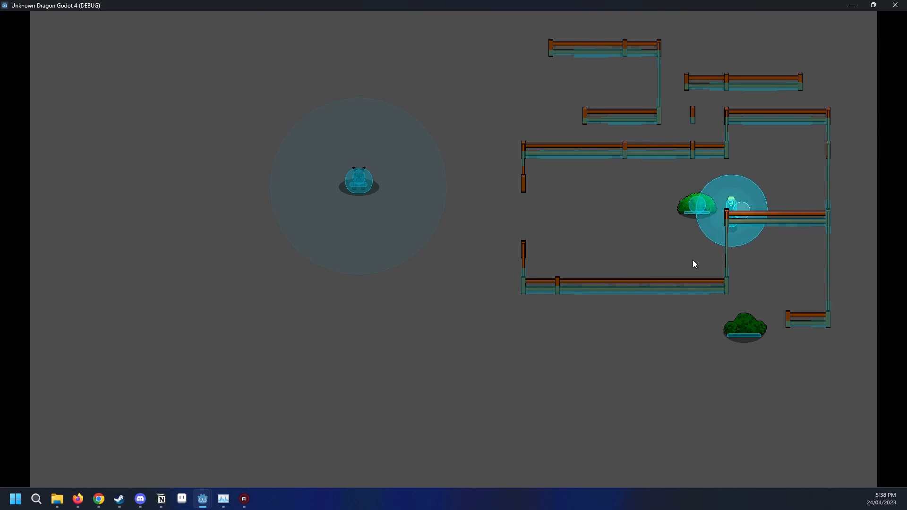
key("d")
key("a")
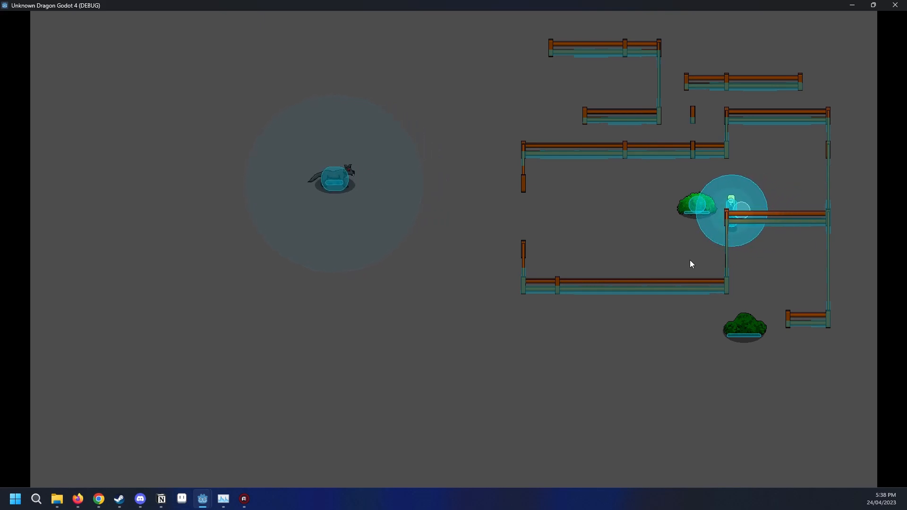
key("d")
key("d")
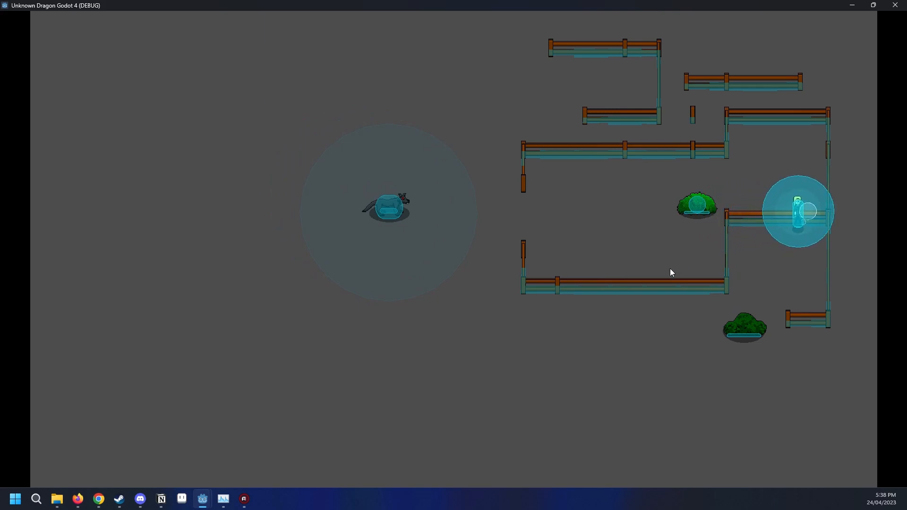
Walk the player from the right vertical fence back past the lower rail and test the sorting beside its left vertical post.
key("s")
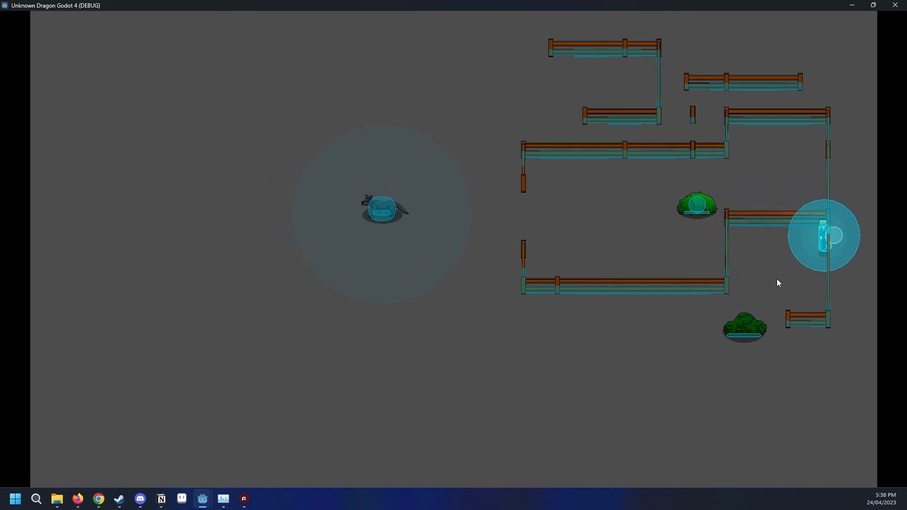
key("a")
key("a")
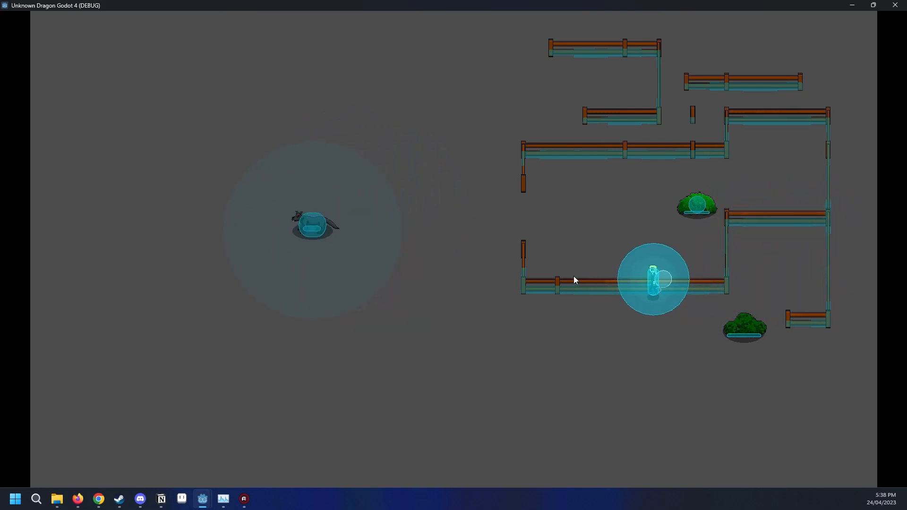
key("w")
key("d")
key("s")
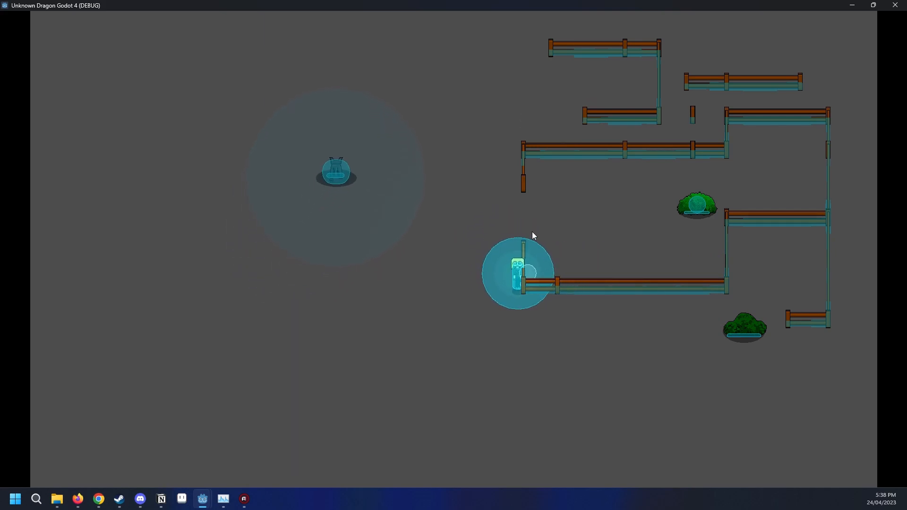
key("w")
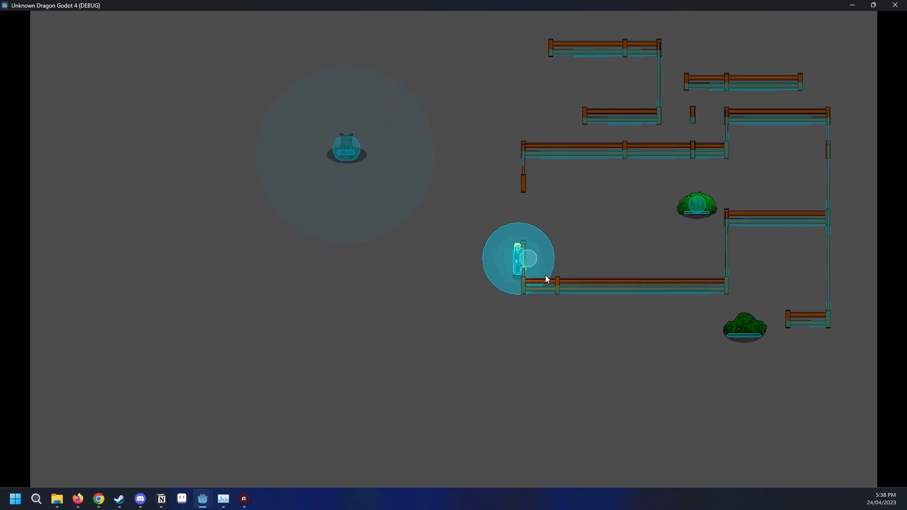
Circle the player around the vertical piece at the lower fence's left end to check when it draws behind the post.
key("s")
key("a")
key("w")
key("d")
key("a")
key("s")
key("d")
key("s")
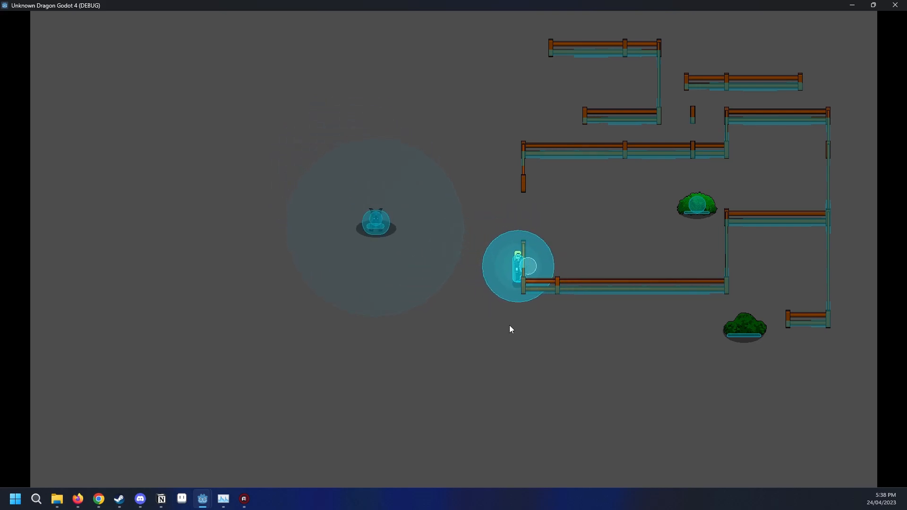
Move the player up and down along the lower fence's left corner to find where its draw order switches.
key("w")
key("a")
key("d")
key("s")
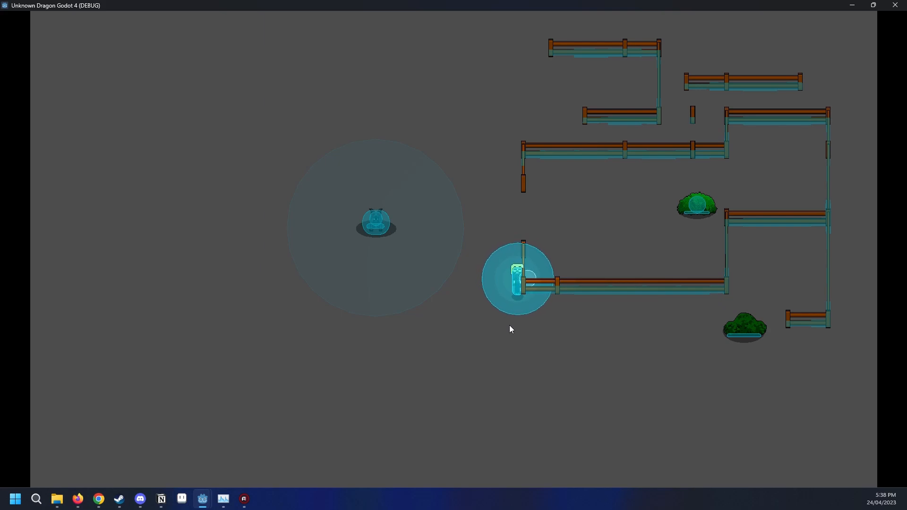
key("w")
key("s")
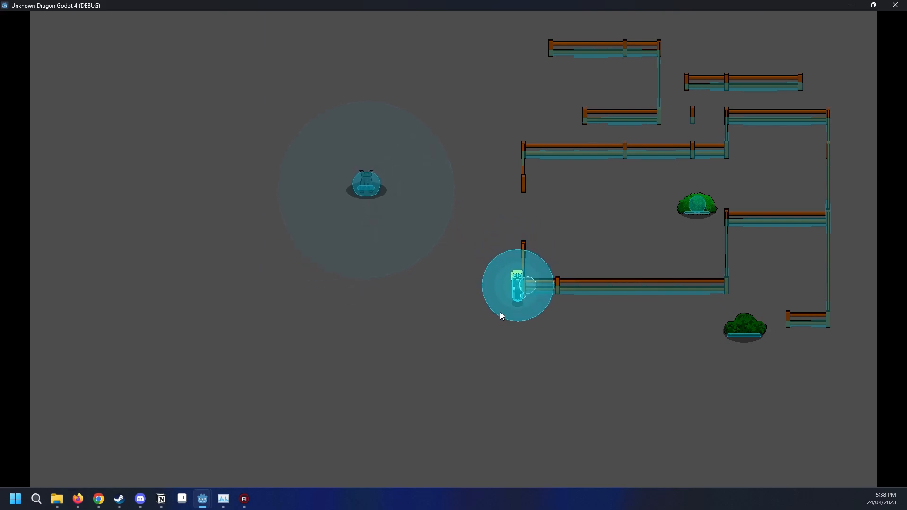
key("w")
key("s")
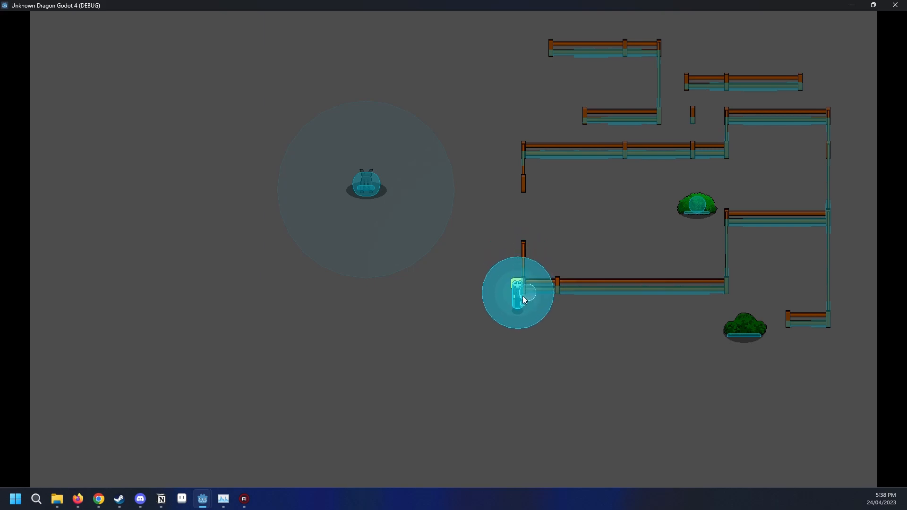
Walk the player up to the upper fence's left vertical post and around it to the long rail to test collision and sorting.
key("w")
key("w")
key("a")
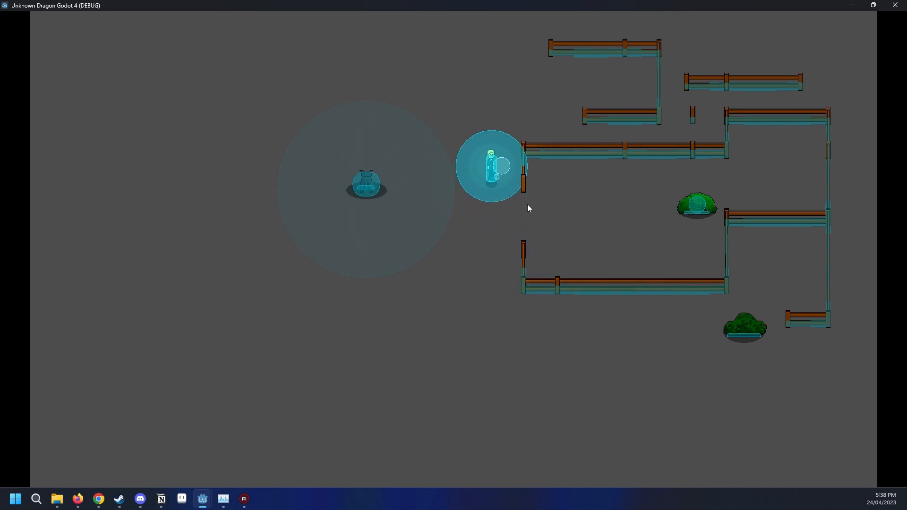
key("d")
key("s")
key("d")
key("s")
key("a")
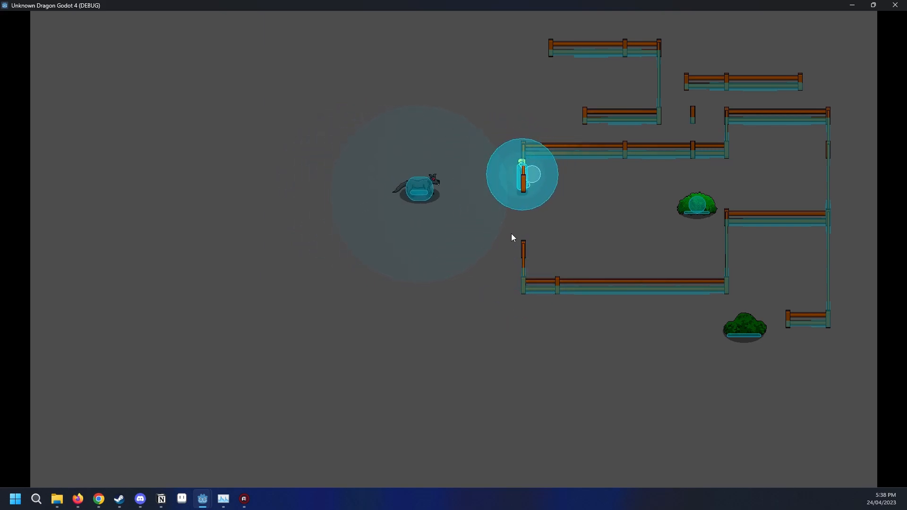
key("s")
key("d")
key("w")
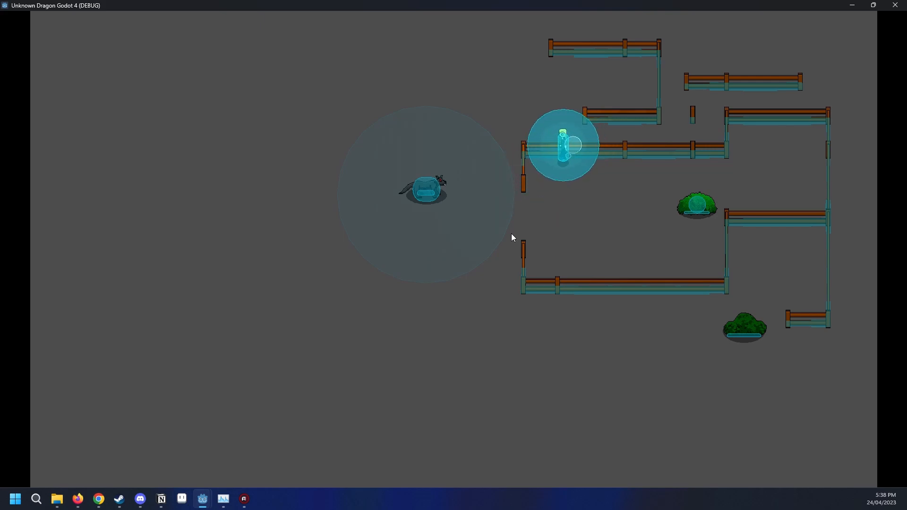
Move the player back and forth across the upper fence's left vertical post to compare its draw order on both sides.
key("a")
key("s")
key("a")
key("d")
key("a")
key("d")
key("s")
key("a")
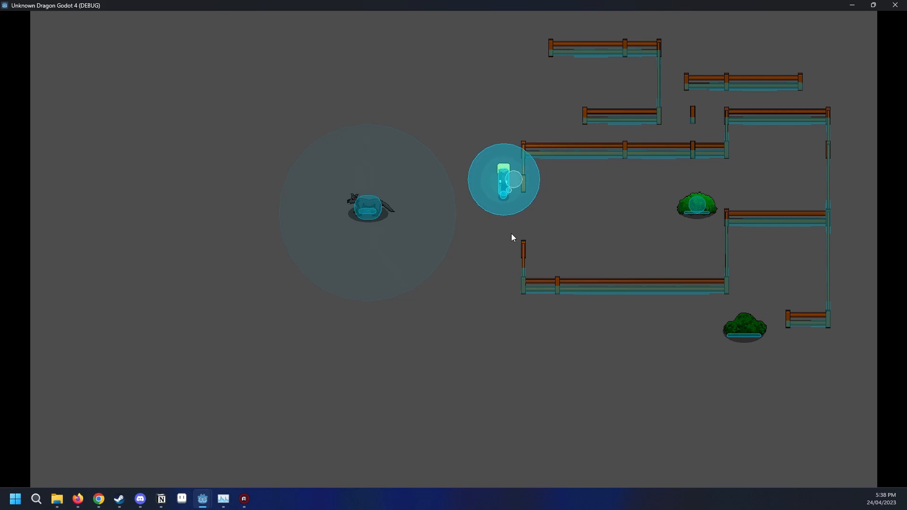
Walk the player in front of the upper-left post's lower end and up behind the short upper rail to check sorting.
key("w")
key("d")
key("s")
key("s")
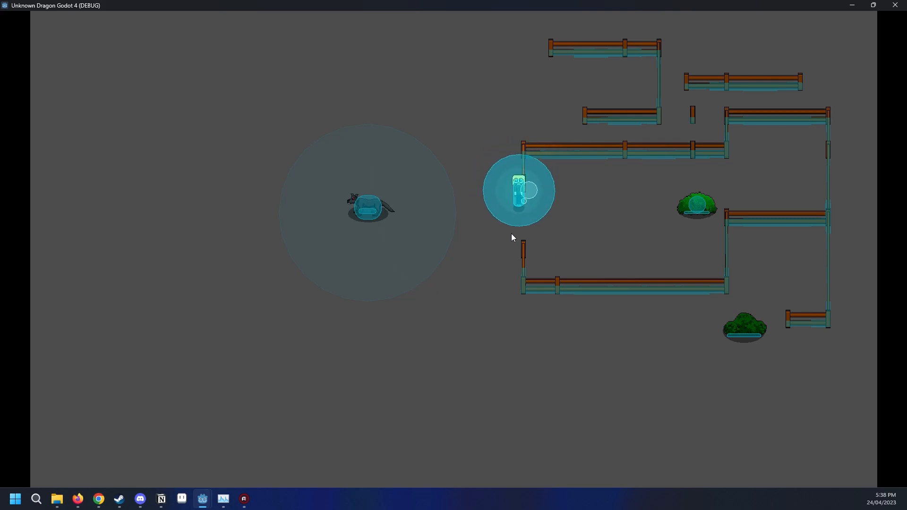
key("w")
key("a")
key("d")
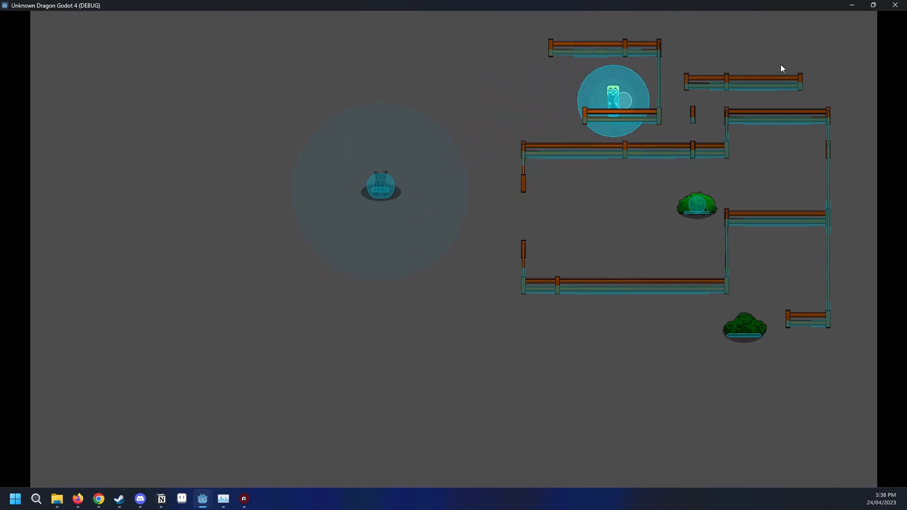
Walk the player from the short upper rail past the BloodWolf and into the fenced enclosure.
key("w")
key("a")
key("s")
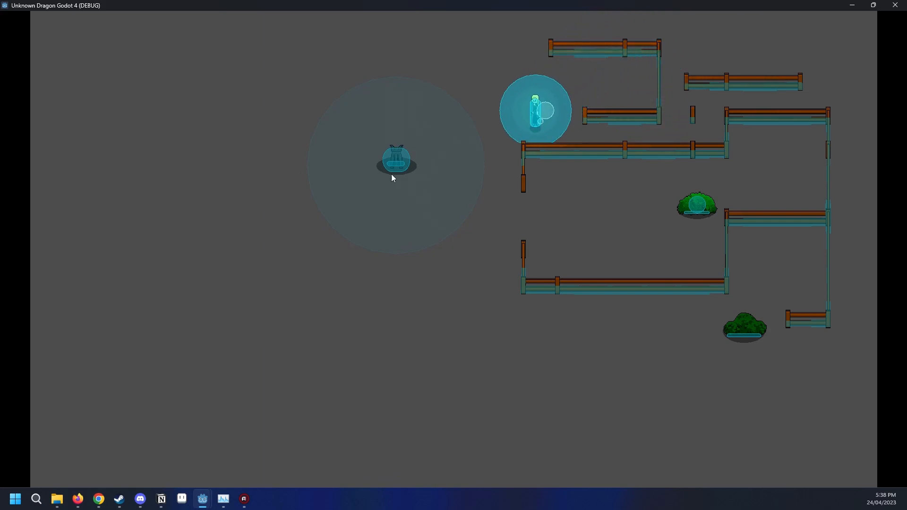
key("d")
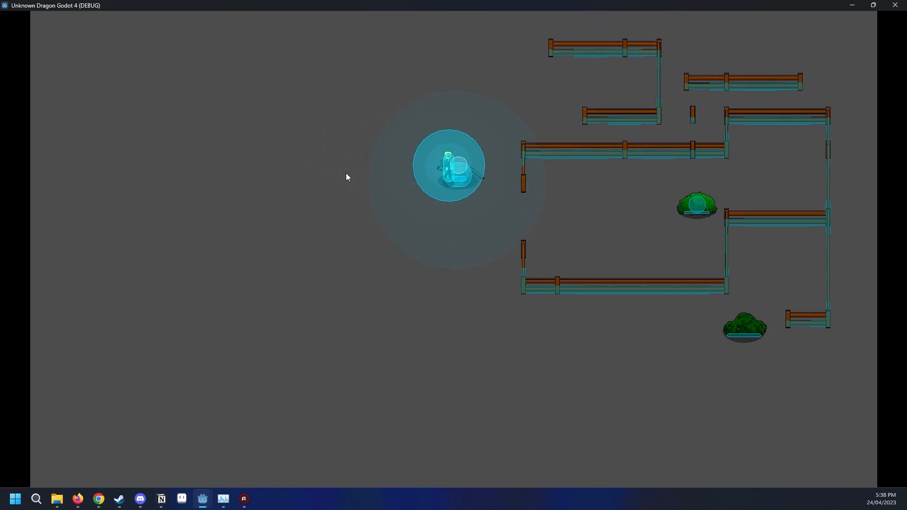
key("s")
key("d")
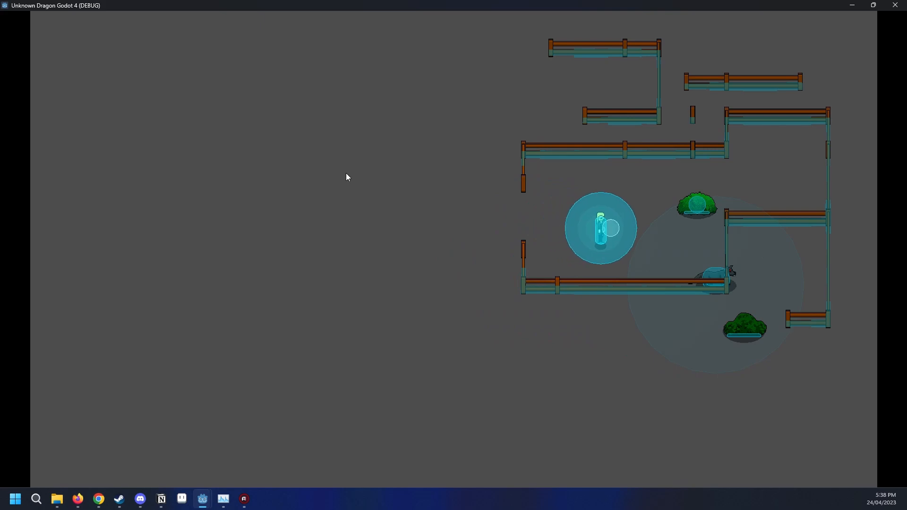
Walk the player out through the left fence opening and back into the enclosure with the BloodWolf around, and close the running game.
key("s")
key("a")
key("w")
key("s")
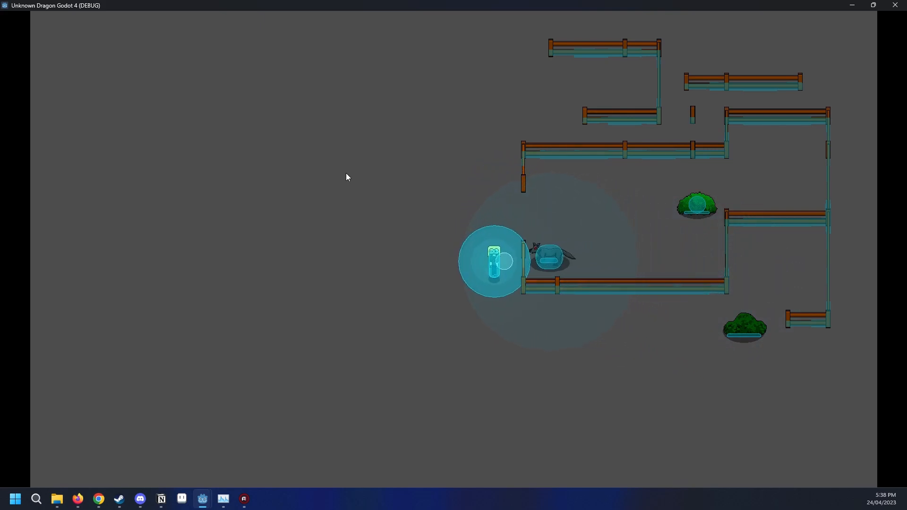
key("w")
key("a")
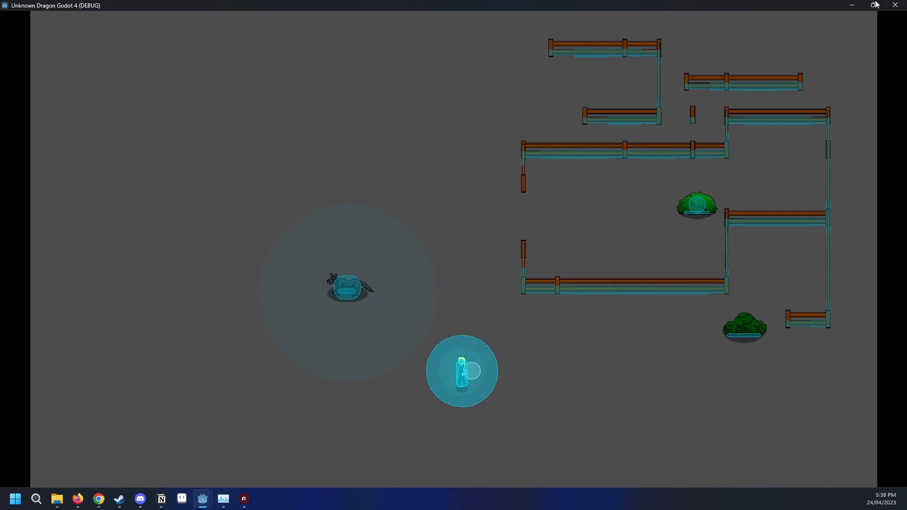
key("d")
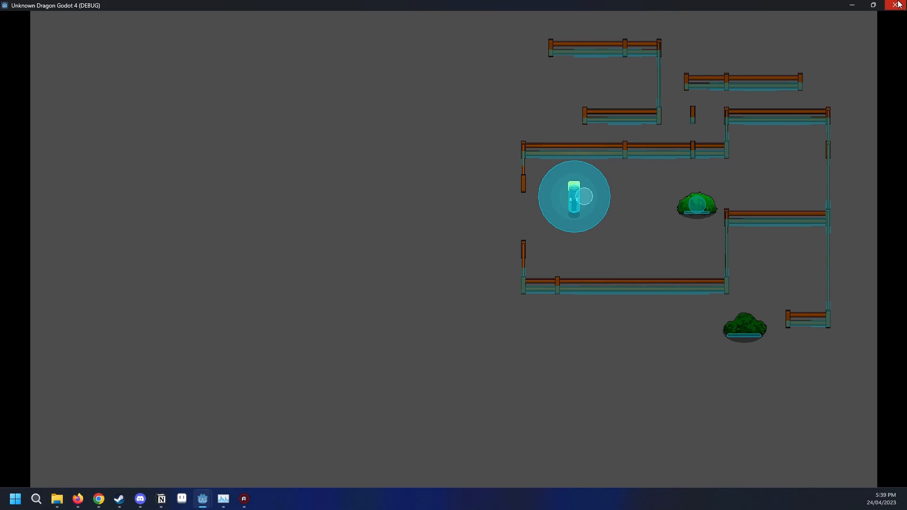
left_click(895, 6)
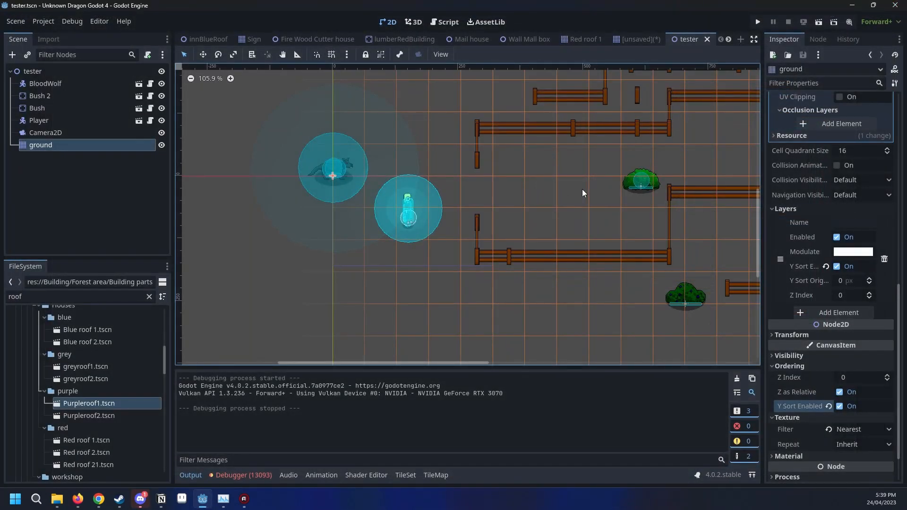
Review the ground TileMap's layer and Transform properties and return to its tile set settings.
left_click(821, 225)
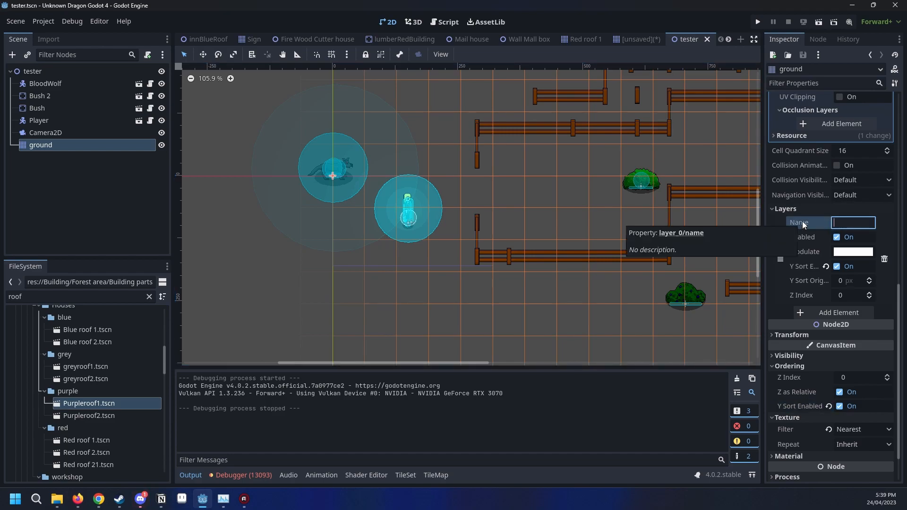
scroll(802, 221, "down", 2)
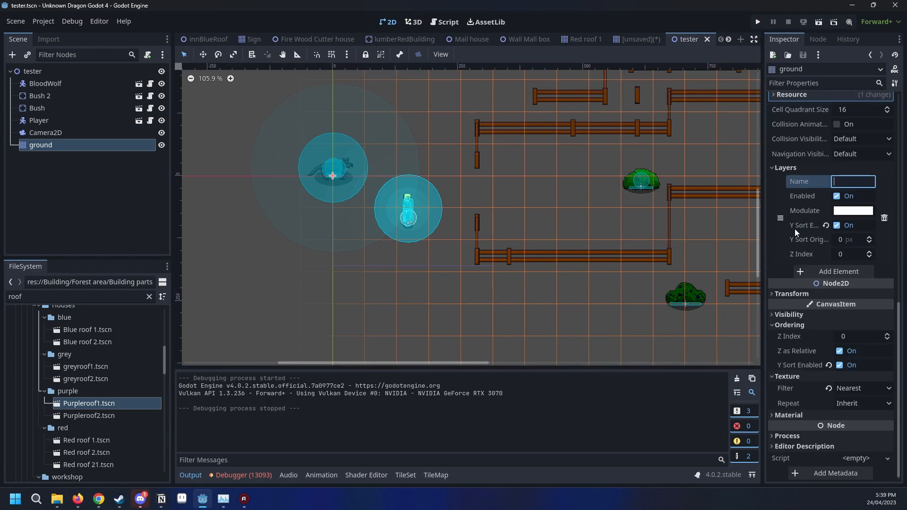
left_click(801, 294)
left_click(801, 293)
scroll(782, 302, "up", 5)
scroll(813, 236, "up", 5)
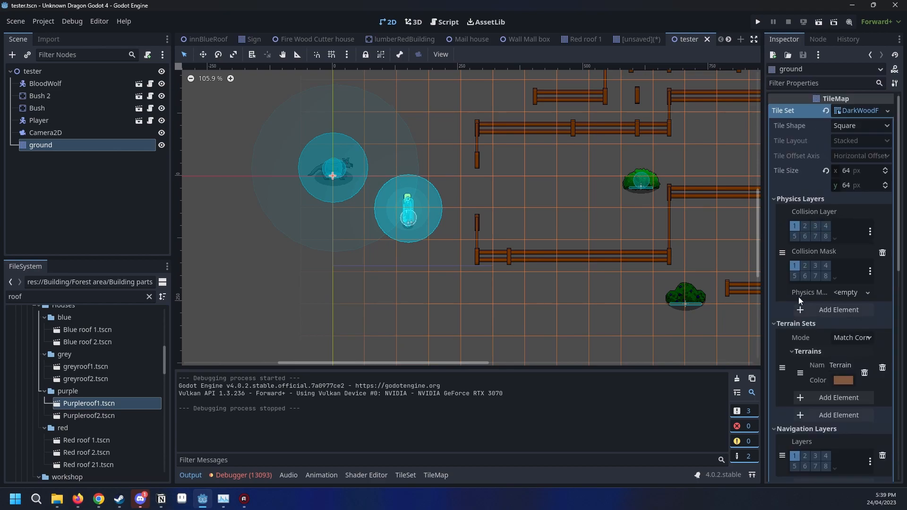
Try adding a second terrain set, check the matching mode options of both sets, and remove the added set.
scroll(789, 274, "down", 3)
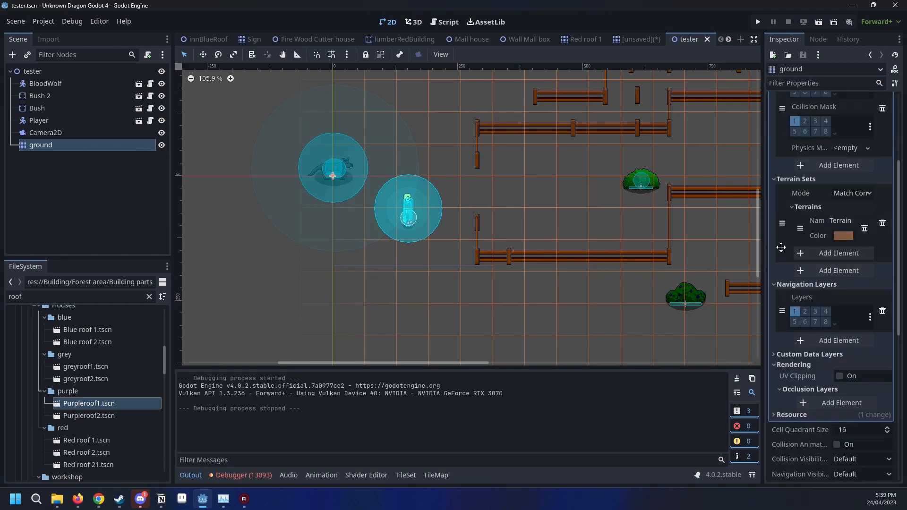
left_click(813, 271)
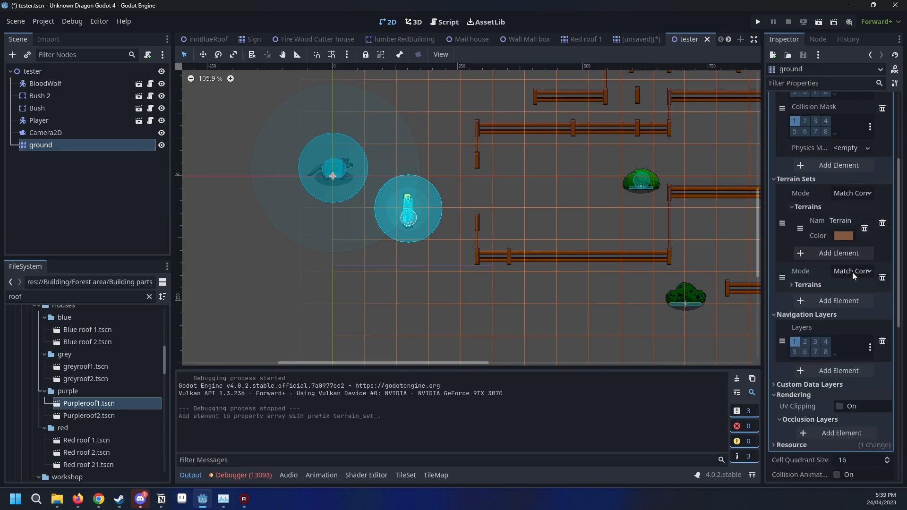
left_click(852, 272)
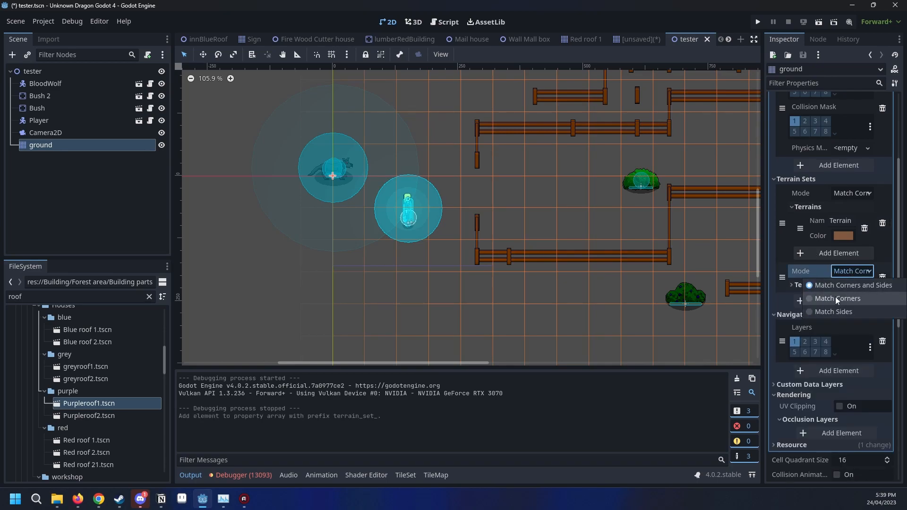
left_click(856, 271)
left_click(852, 193)
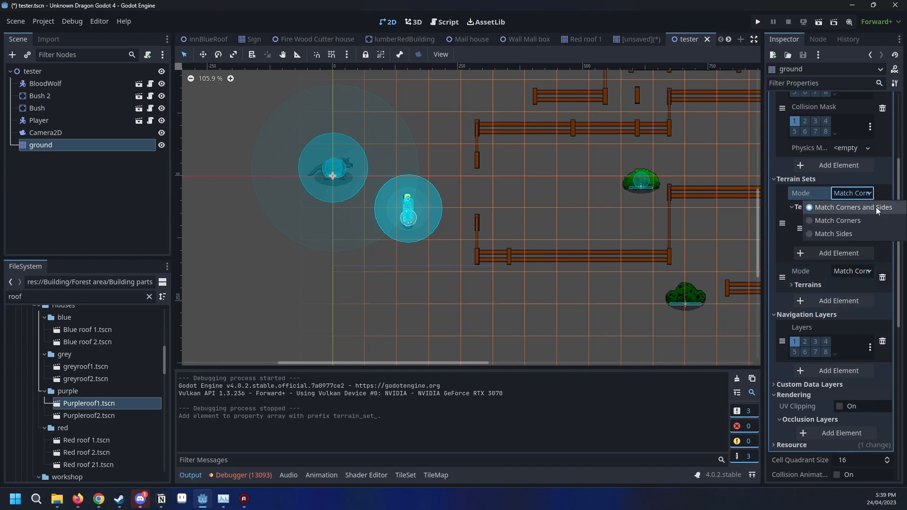
left_click(837, 195)
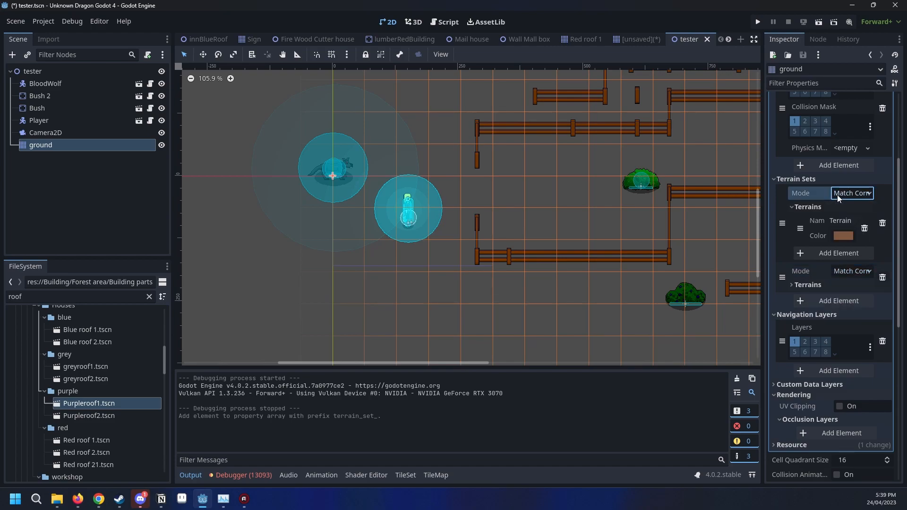
left_click(823, 286)
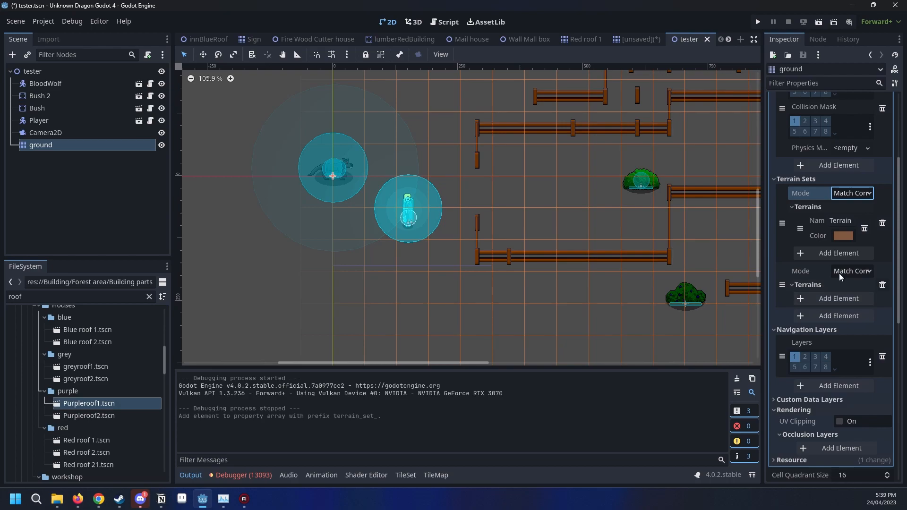
left_click(882, 285)
Rename the first terrain in the terrain set as Fance 2, leaving its colour as it is.
left_click(848, 221)
left_click_drag(829, 221, 897, 221)
type("Fance 2")
key("Return")
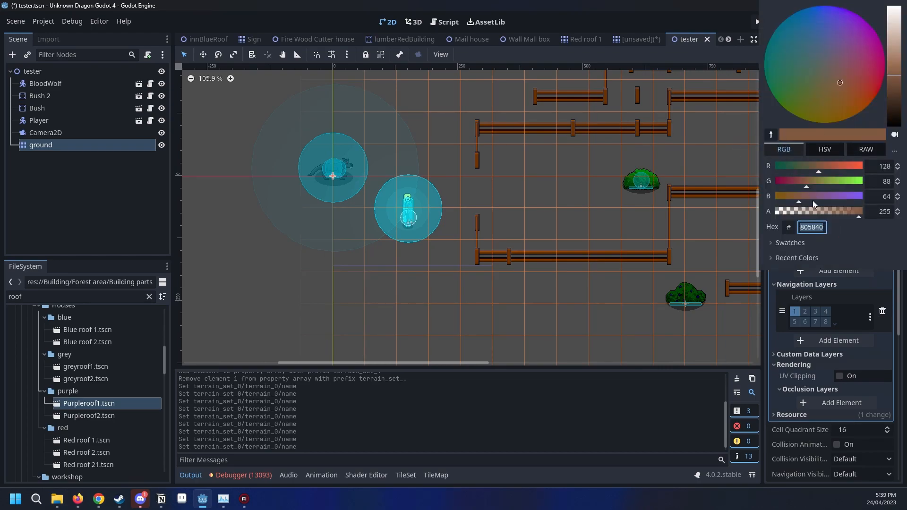
left_click(700, 423)
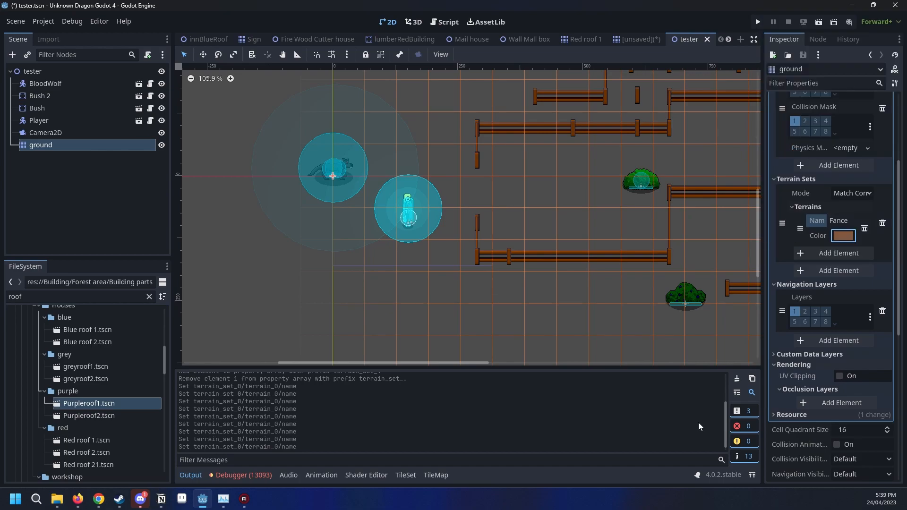
Add a second terrain to the existing terrain set, removing the extra third one.
left_click(831, 253)
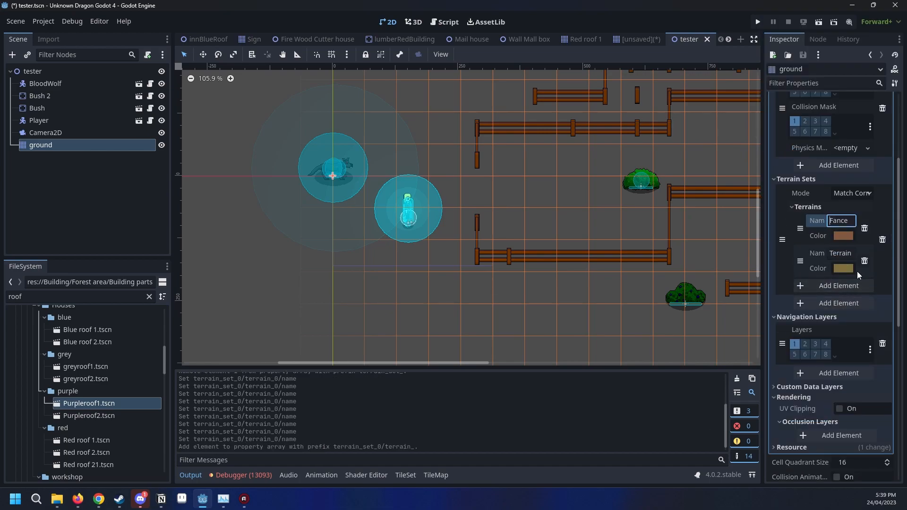
left_click(857, 287)
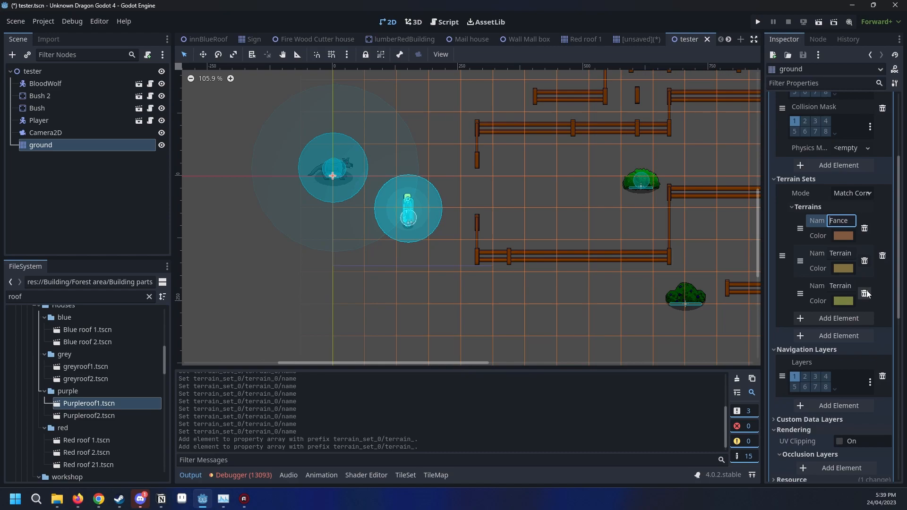
left_click(864, 293)
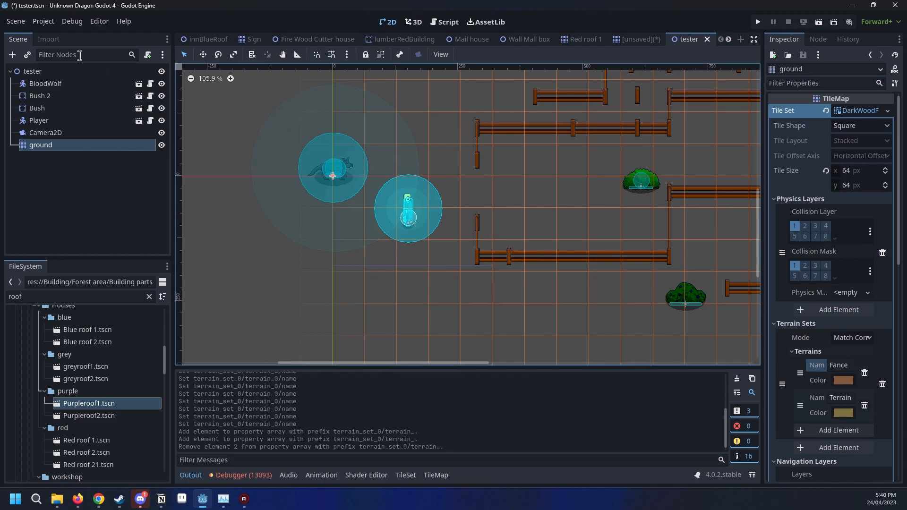
Open the project settings and check the 2D physics options and the input map.
left_click(44, 21)
left_click(56, 36)
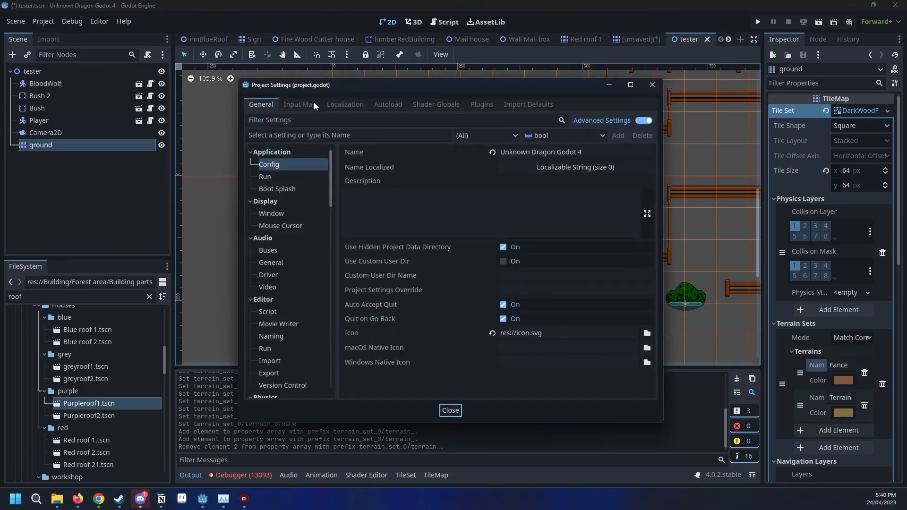
scroll(313, 189, "down", 7)
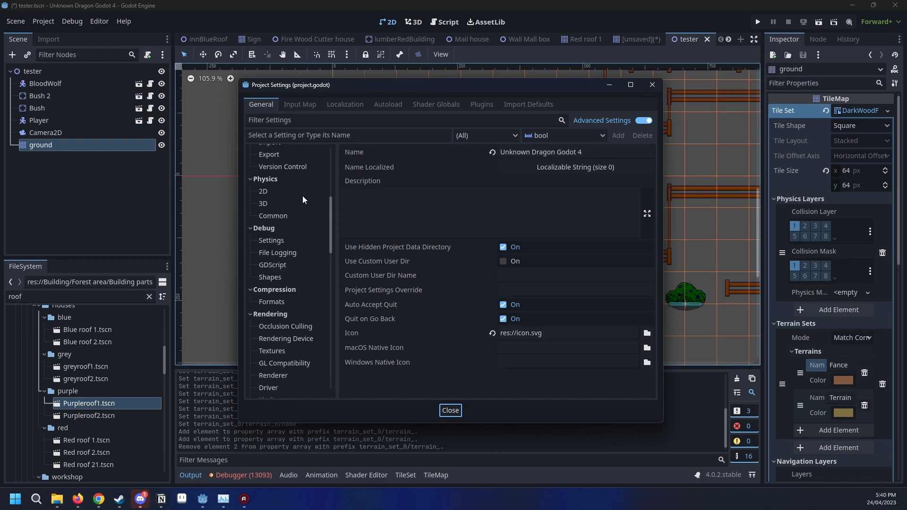
scroll(293, 213, "up", 1)
left_click(286, 222)
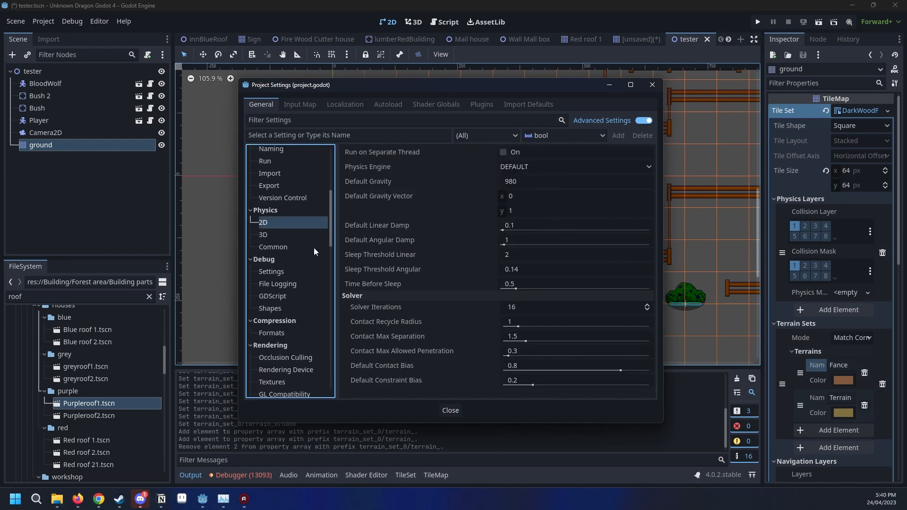
left_click(302, 102)
left_click(259, 104)
Review the 2D Render and 2D Navigation layer names and the Input Devices settings of the project.
scroll(277, 250, "down", 5)
scroll(277, 256, "down", 5)
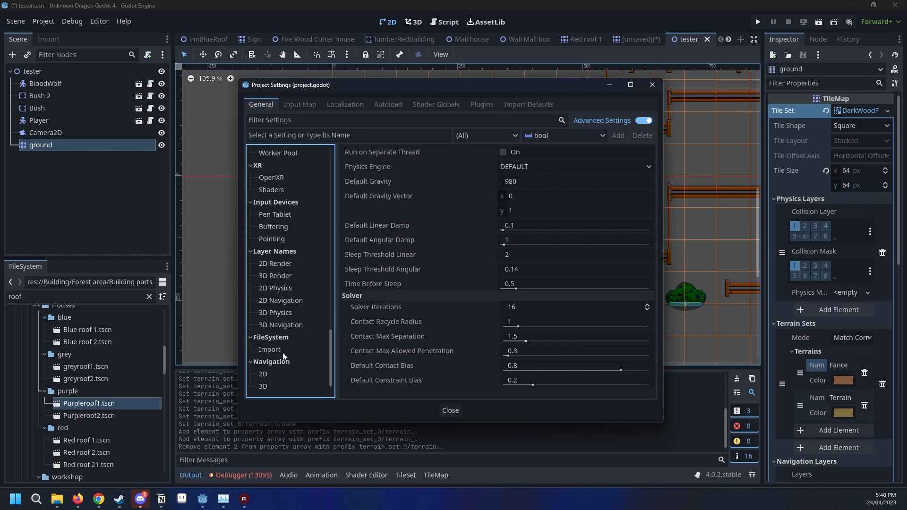
left_click(288, 254)
left_click(273, 326)
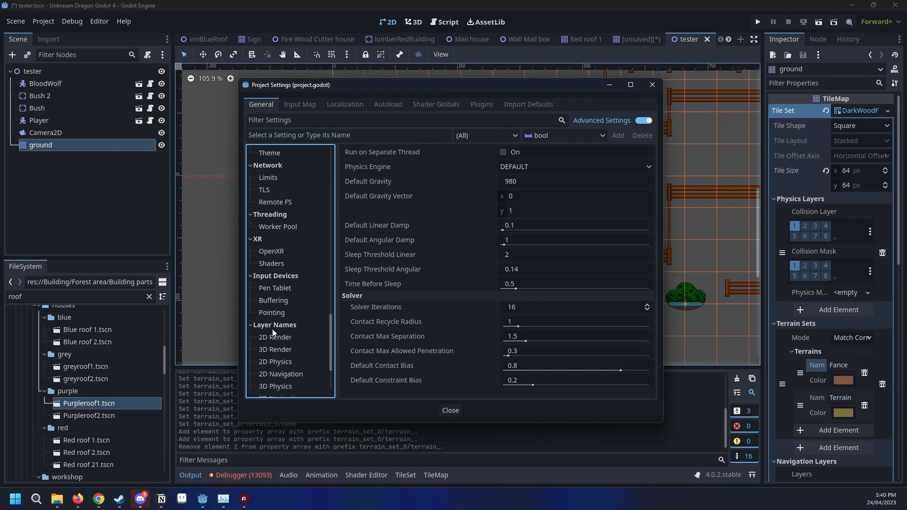
scroll(281, 302, "down", 3)
left_click(293, 263)
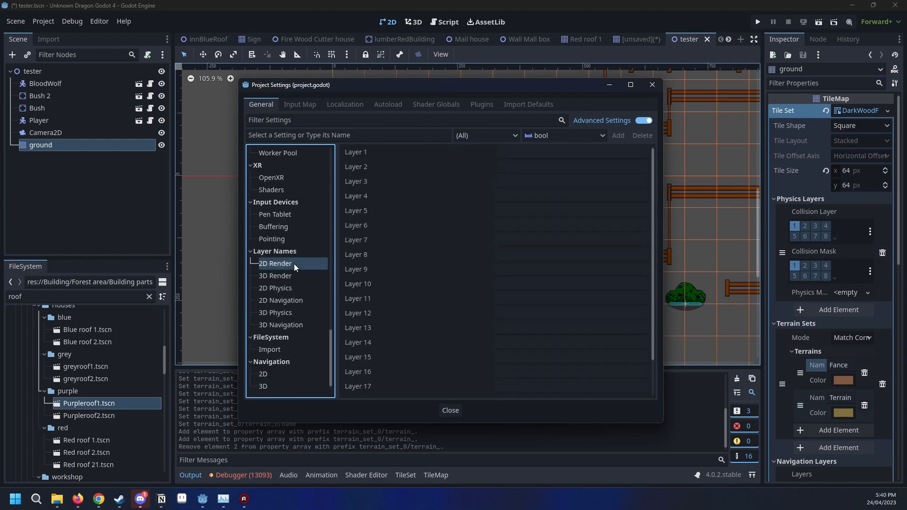
left_click(303, 300)
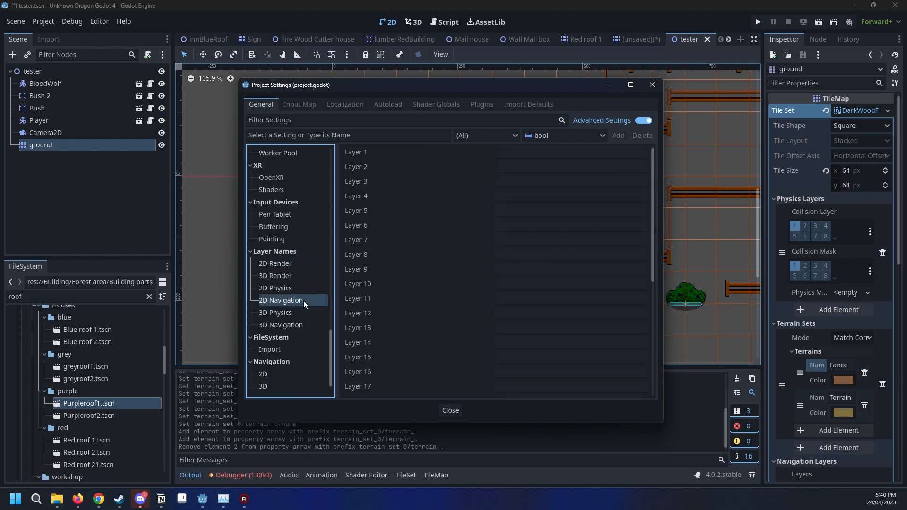
left_click(281, 264)
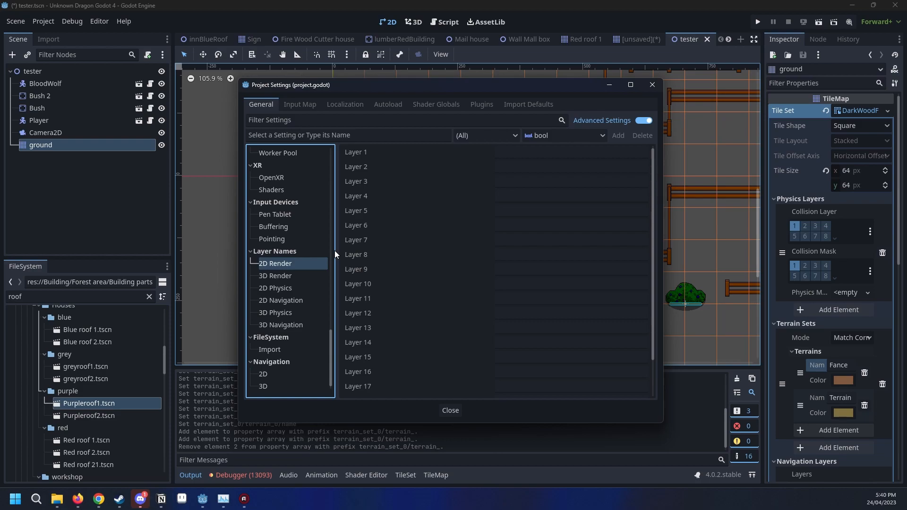
left_click(285, 222)
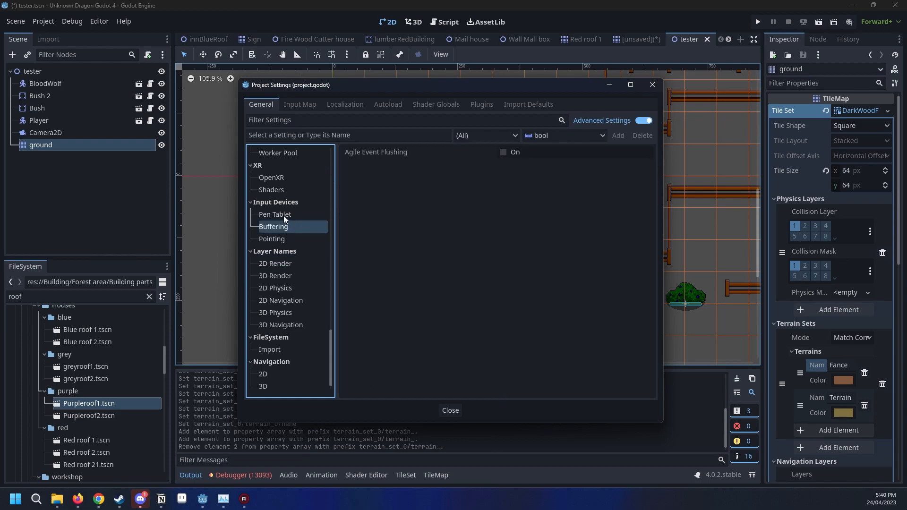
left_click(283, 217)
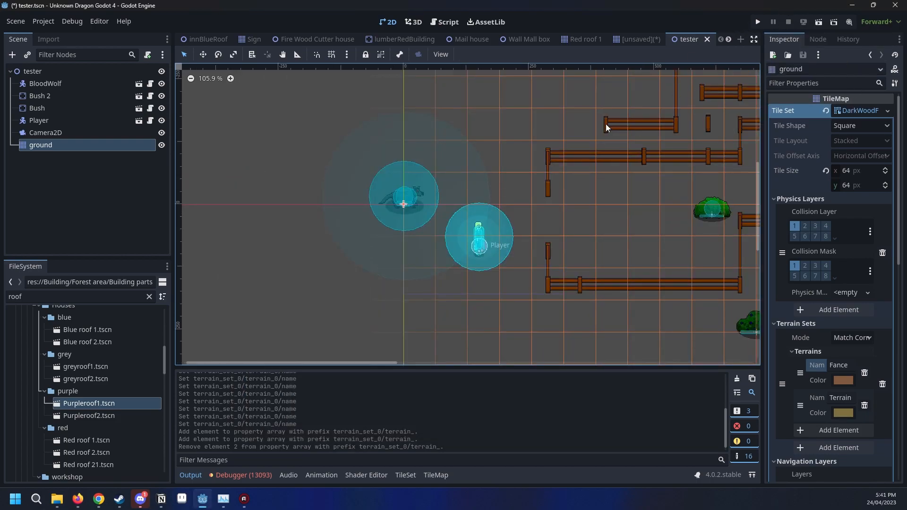
Review the debugger's error list and open the Player.gd line behind the "Pick_up" input action error.
left_click(241, 474)
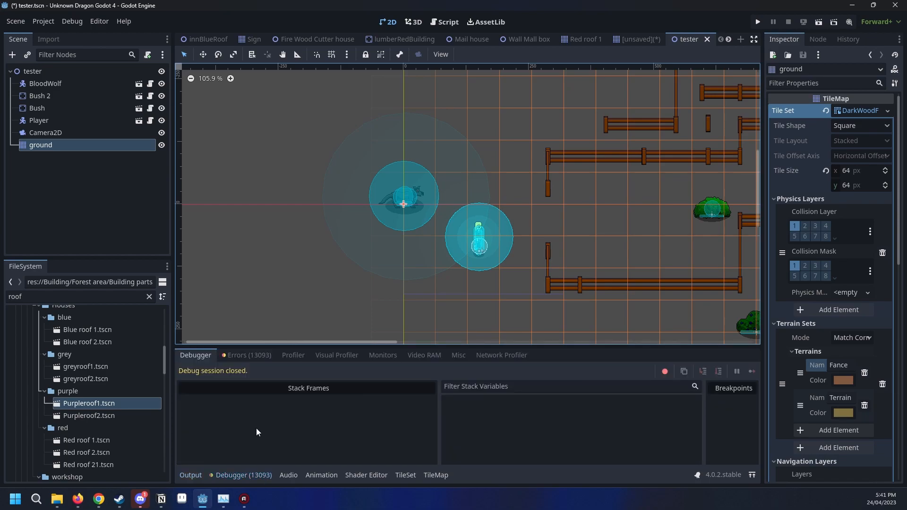
left_click(249, 352)
scroll(369, 429, "down", 5)
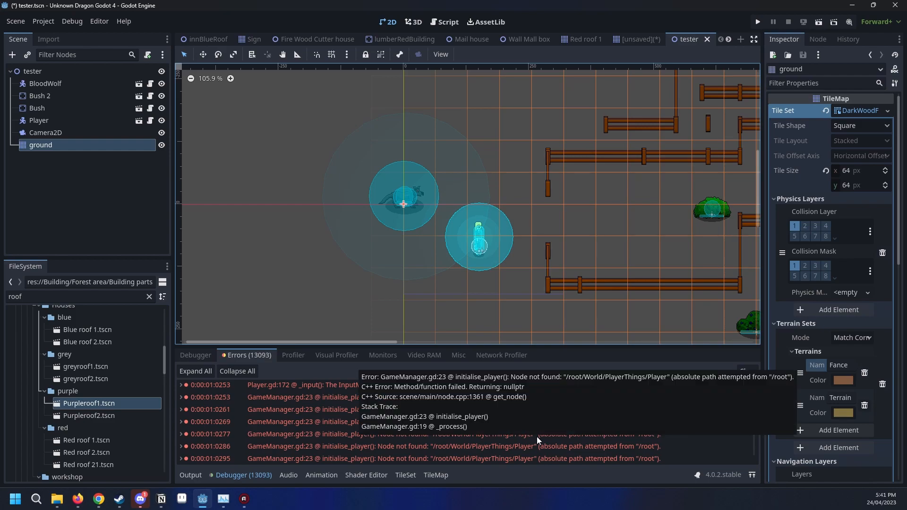
scroll(536, 436, "up", 2)
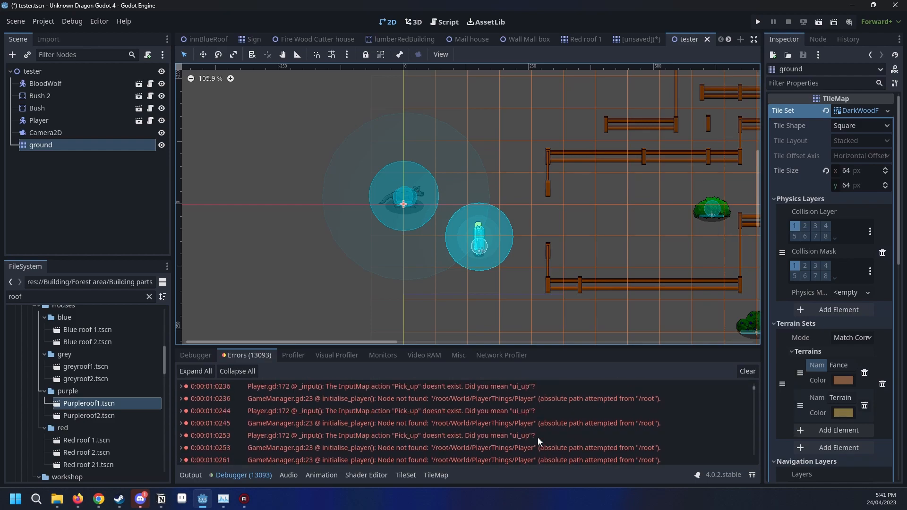
double_click(520, 411)
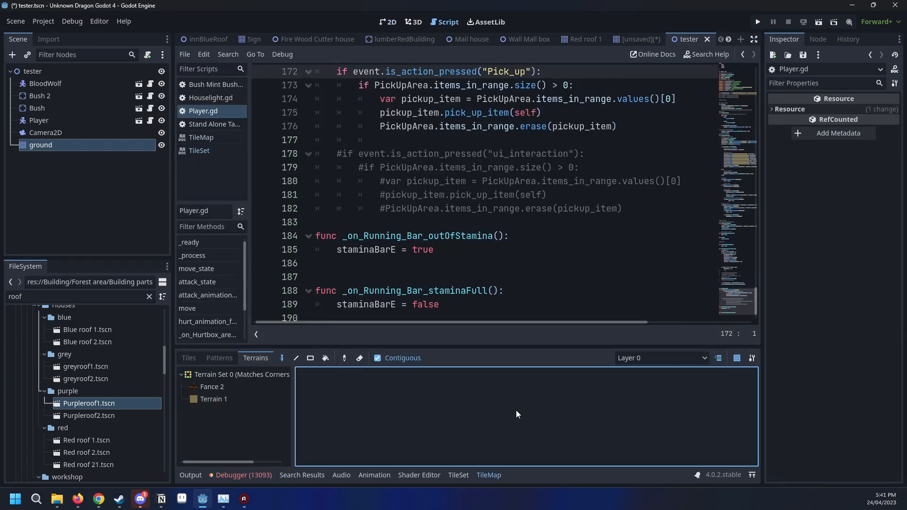
Copy the action name Pick_up from the Player.gd script and add it as a new action in the project's input map.
scroll(524, 277, "up", 5)
double_click(524, 277)
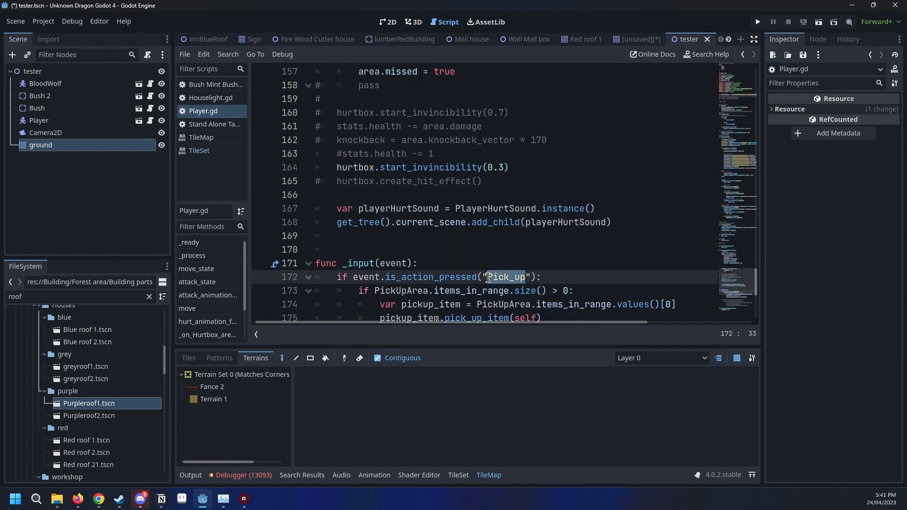
right_click(493, 277)
left_click(520, 328)
left_click(44, 21)
left_click(66, 40)
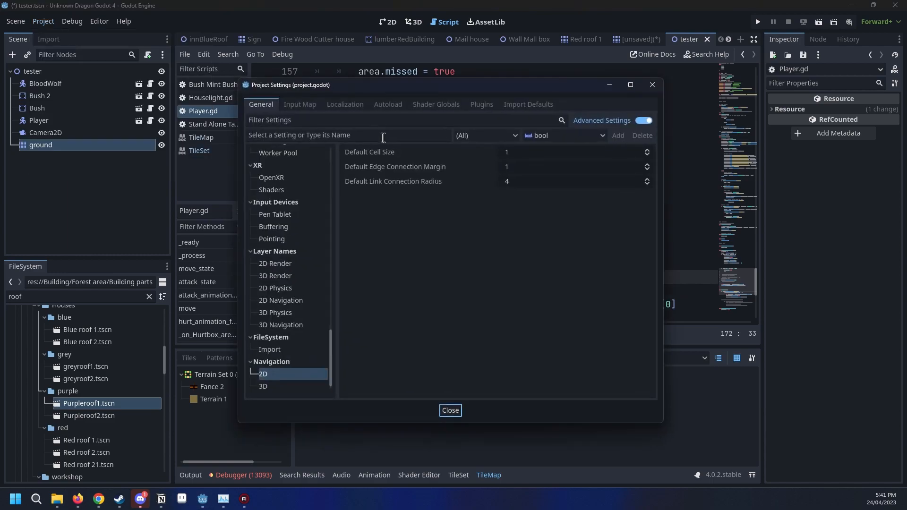
left_click(308, 106)
left_click(500, 135)
right_click(500, 136)
left_click(541, 170)
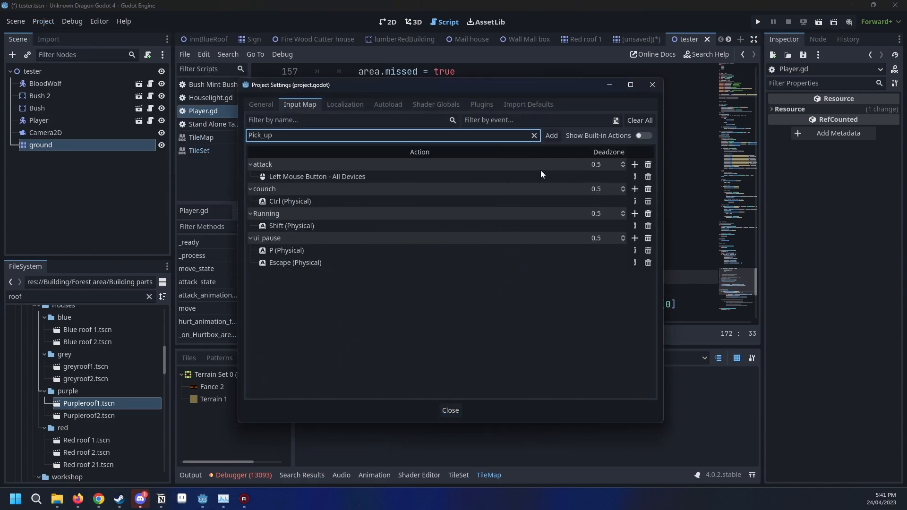
left_click(551, 135)
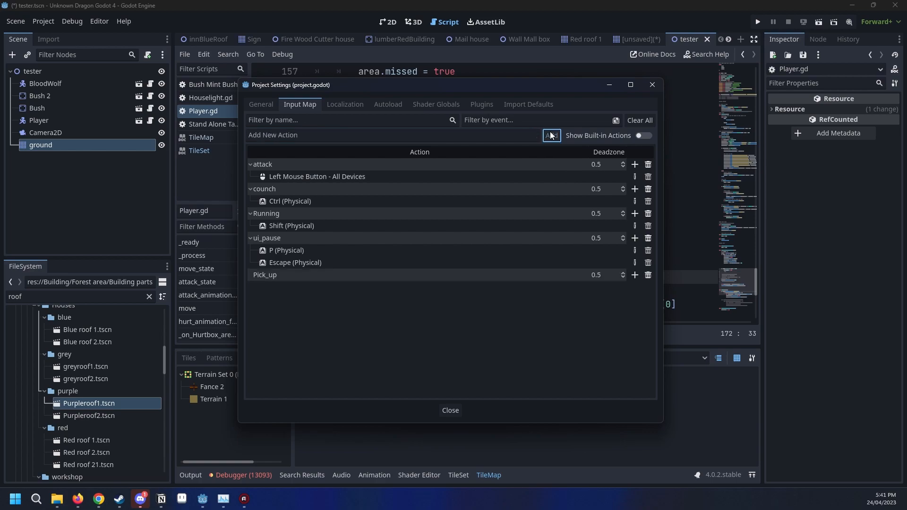
Assign the physical E key to the Pick_up action and close the project settings.
left_click(634, 276)
key("e")
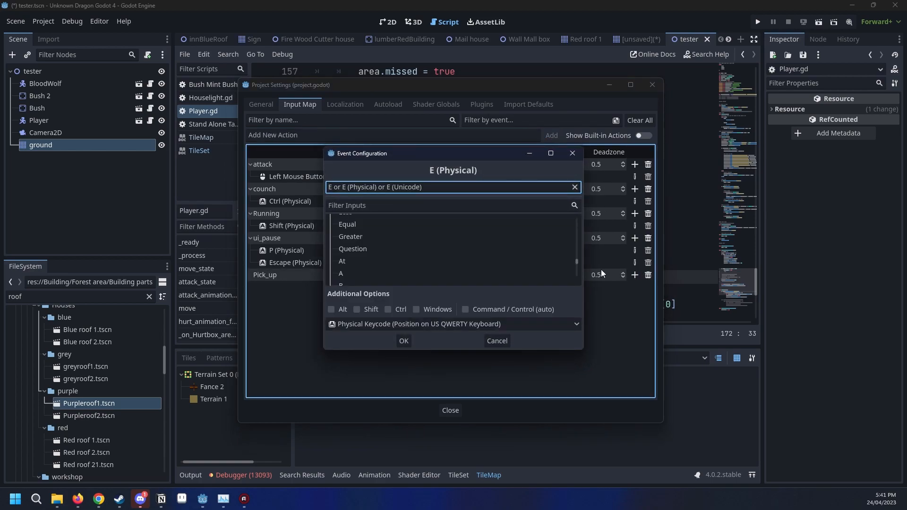
left_click(404, 341)
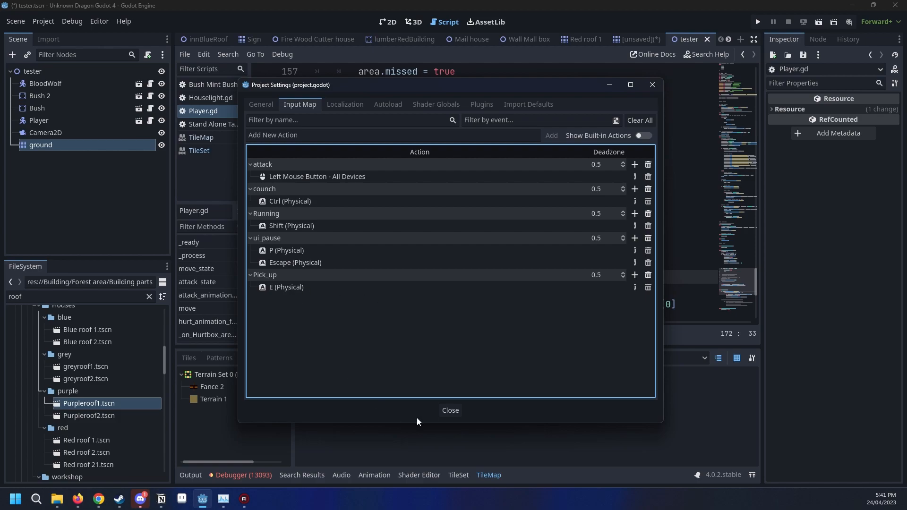
left_click(451, 414)
Read through the pick-up input code and the stamina functions at the end of Player.gd.
left_click(535, 278)
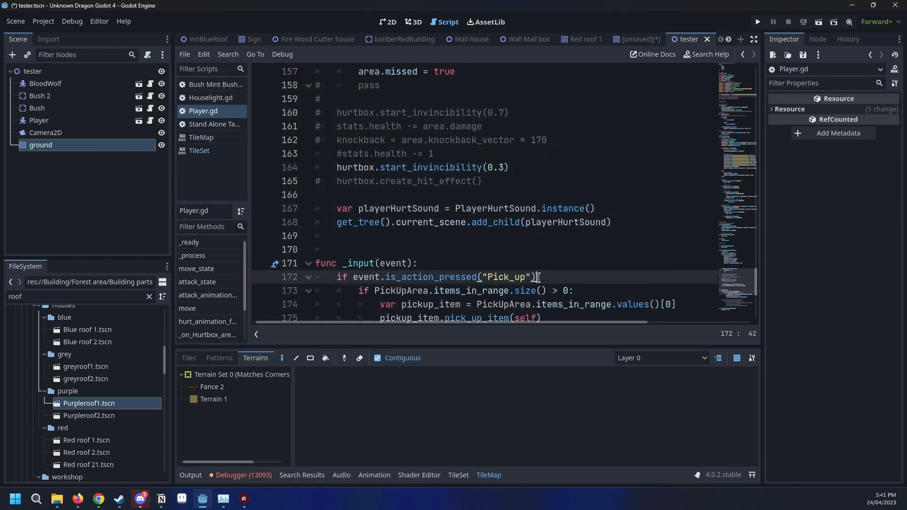
scroll(534, 285, "down", 5)
scroll(524, 293, "down", 1)
scroll(506, 301, "up", 2)
scroll(478, 303, "down", 2)
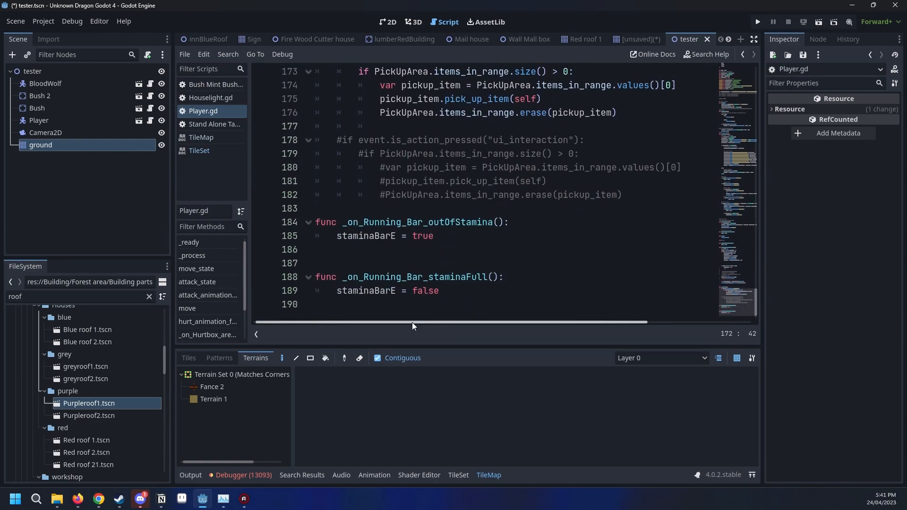
Return to the 2D view of the tester scene and try to paint the blue roof pattern below the player.
left_click(209, 358)
left_click(187, 359)
left_click(231, 358)
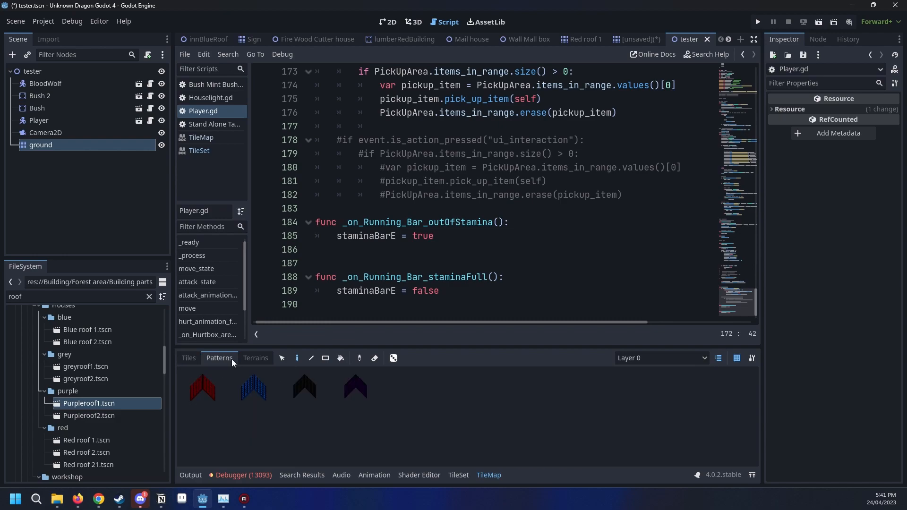
left_click(389, 23)
middle_click_drag(420, 169, 357, 212)
scroll(358, 212, "down", 3)
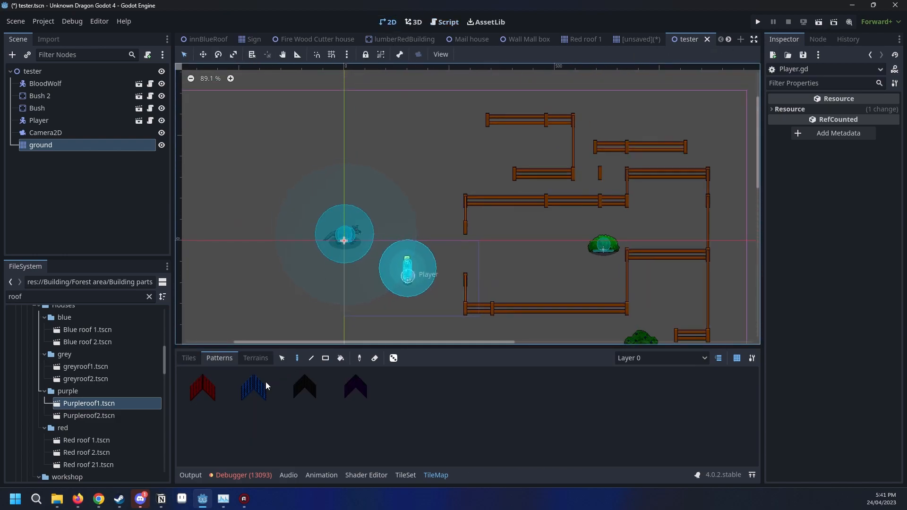
left_click(265, 381)
scroll(429, 127, "down", 1)
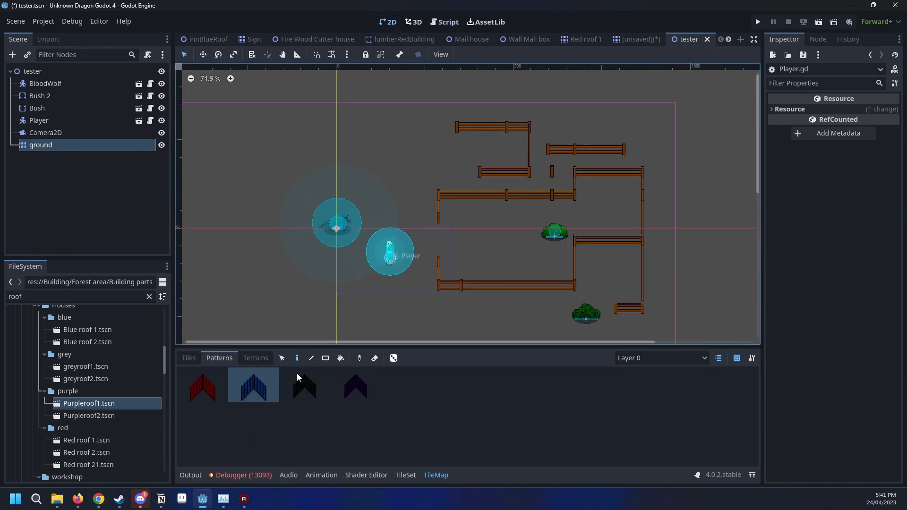
left_click(284, 362)
left_click(297, 360)
scroll(503, 185, "down", 6)
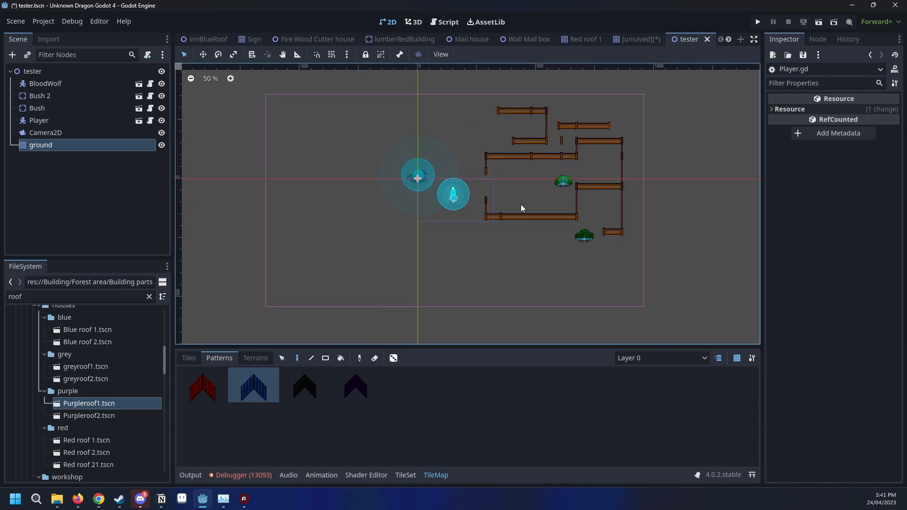
left_click(404, 258)
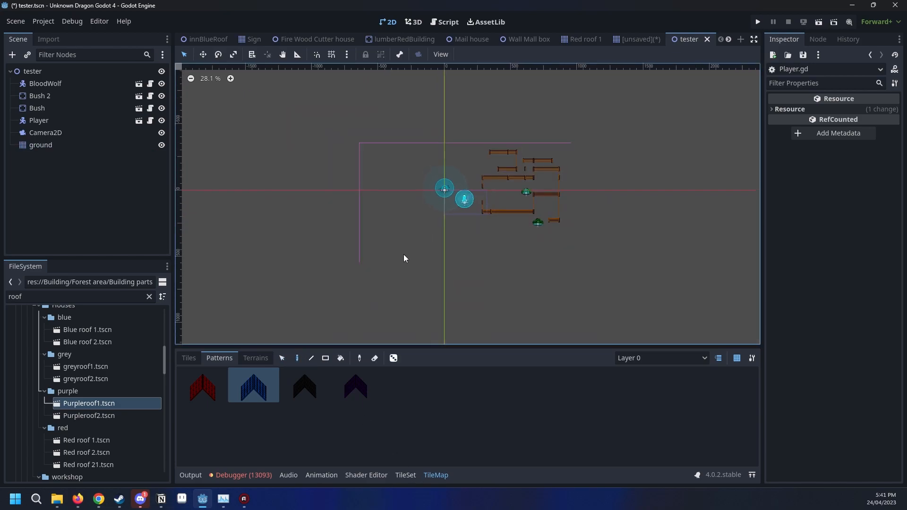
Try the black and red roof patterns and attempt to paint the red one beside the BloodWolf.
left_click(305, 395)
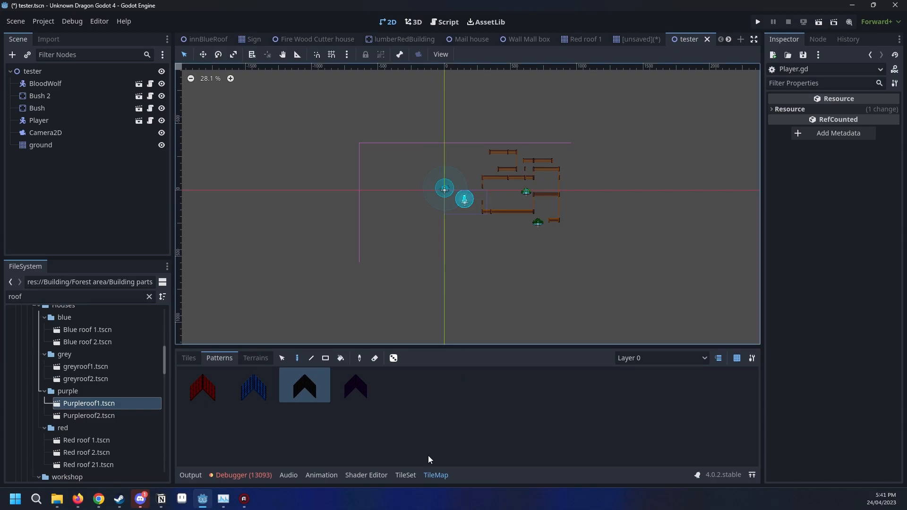
left_click(201, 388)
scroll(421, 161, "up", 4)
left_click_drag(446, 159, 341, 244)
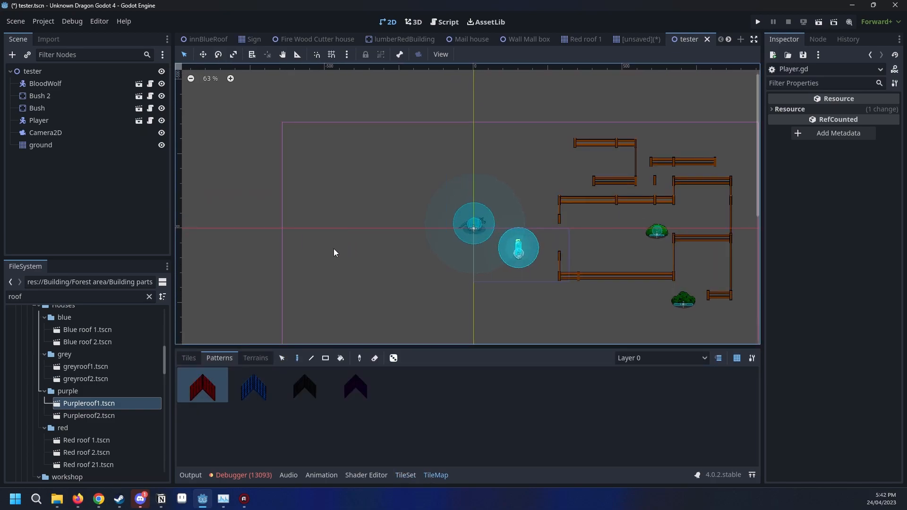
Reselect the ground TileMap and try to place the red roof pattern from its tile set's patterns.
left_click(56, 147)
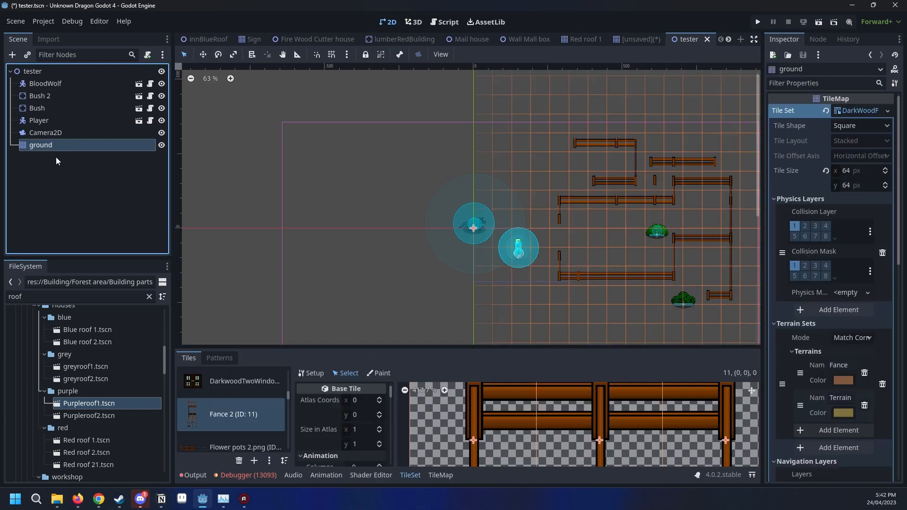
scroll(240, 389, "down", 2)
scroll(240, 388, "up", 2)
left_click(219, 358)
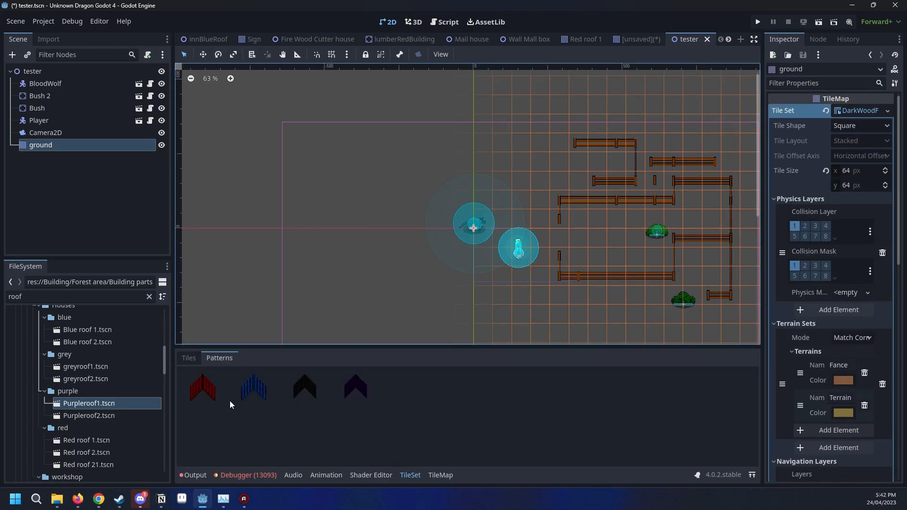
scroll(401, 203, "down", 4)
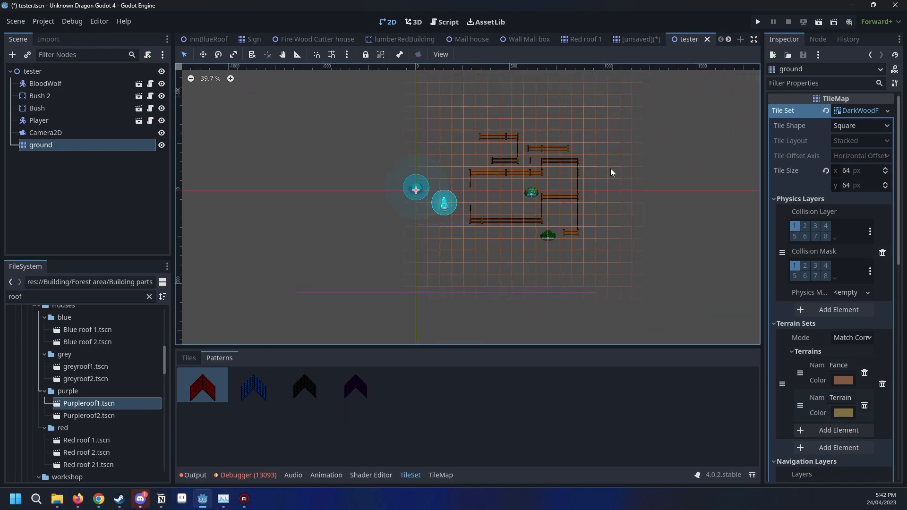
scroll(530, 289, "up", 1)
scroll(486, 237, "up", 6)
left_click(514, 252)
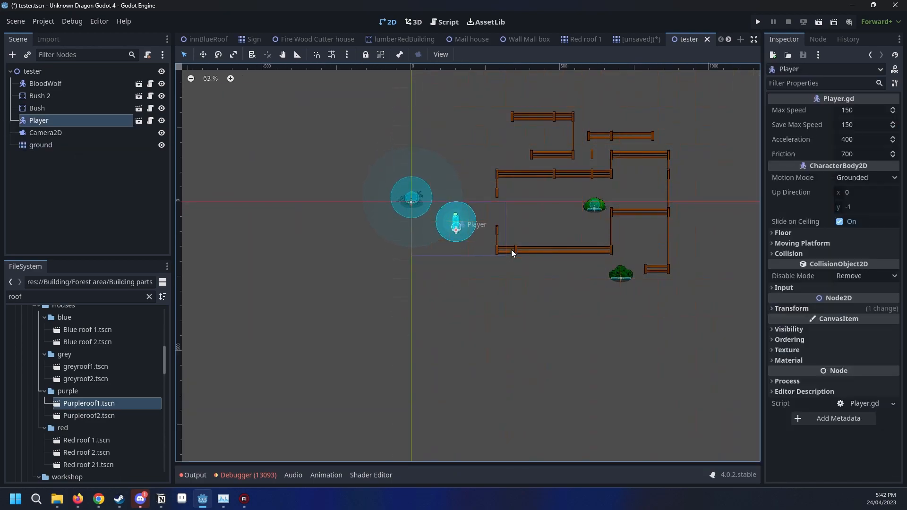
Select the ground TileMap and preview the red roof pattern around the player and the BloodWolf.
left_click(56, 146)
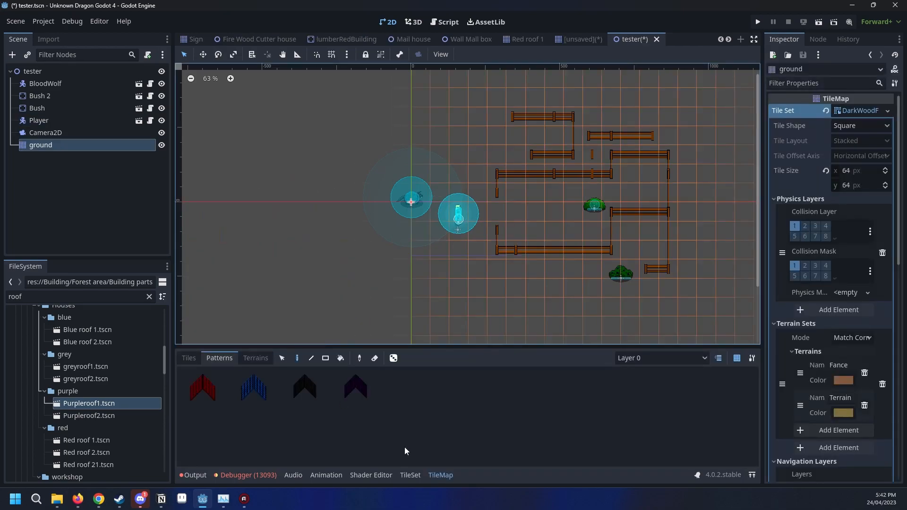
scroll(461, 270, "down", 1)
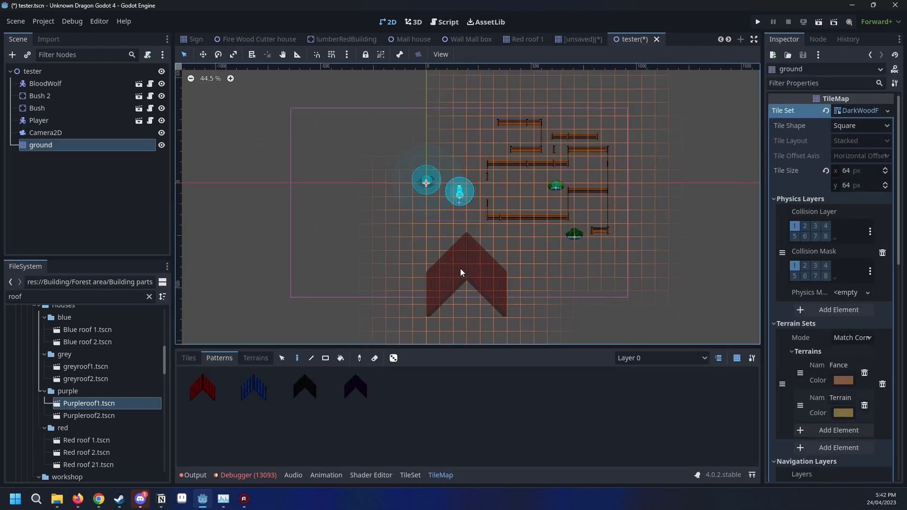
scroll(378, 162, "up", 1)
scroll(407, 235, "down", 5)
scroll(395, 227, "up", 4)
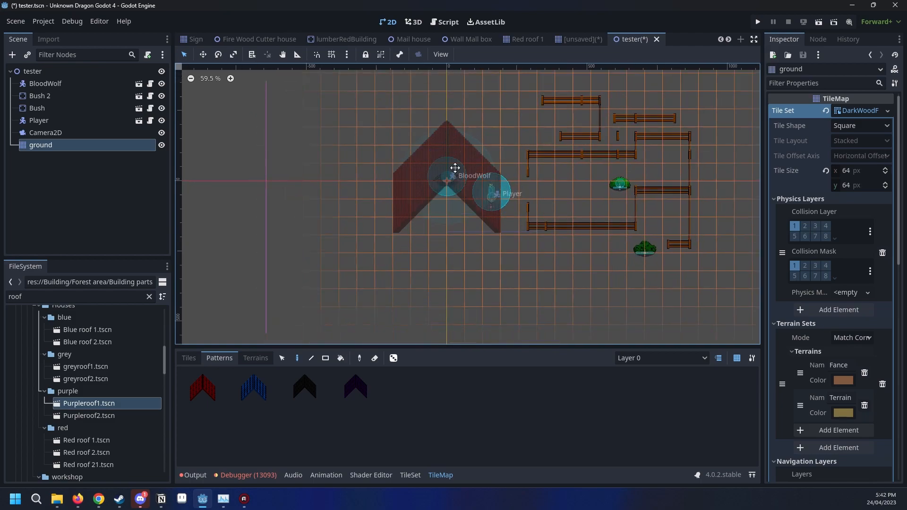
scroll(377, 181, "down", 3)
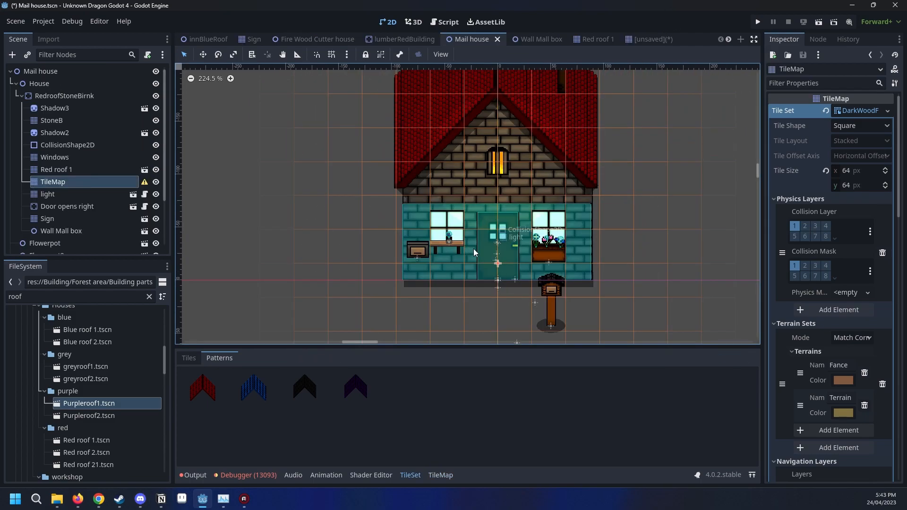
Examine the Mail house roof and pick the purple roof pattern for its TileMap node.
middle_click_drag(521, 216, 443, 298)
scroll(535, 251, "up", 1)
scroll(443, 298, "down", 2)
left_click(355, 372)
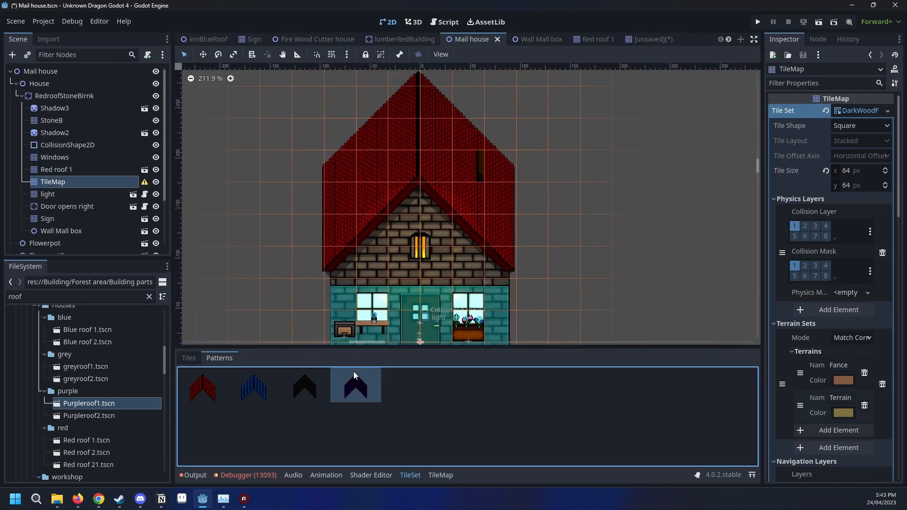
scroll(663, 220, "down", 1)
middle_click_drag(656, 220, 625, 197)
scroll(625, 197, "down", 5)
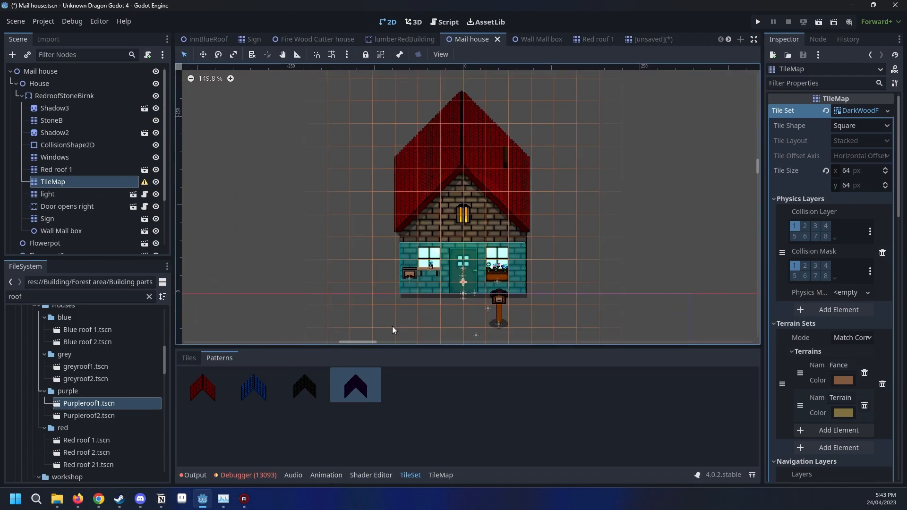
left_click(441, 474)
left_click(355, 385)
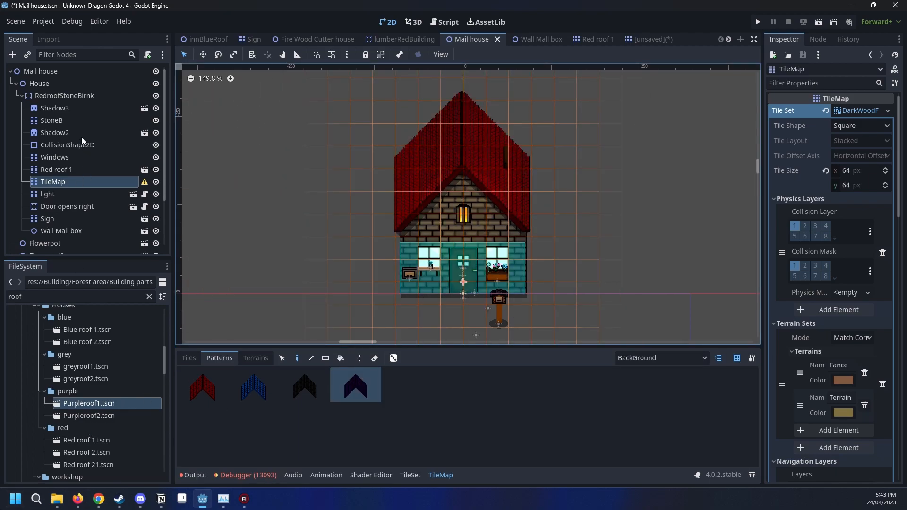
Select the Red roof 1 TileMap and display the tiles of its BlueRoof.png source.
left_click(59, 193)
left_click(62, 170)
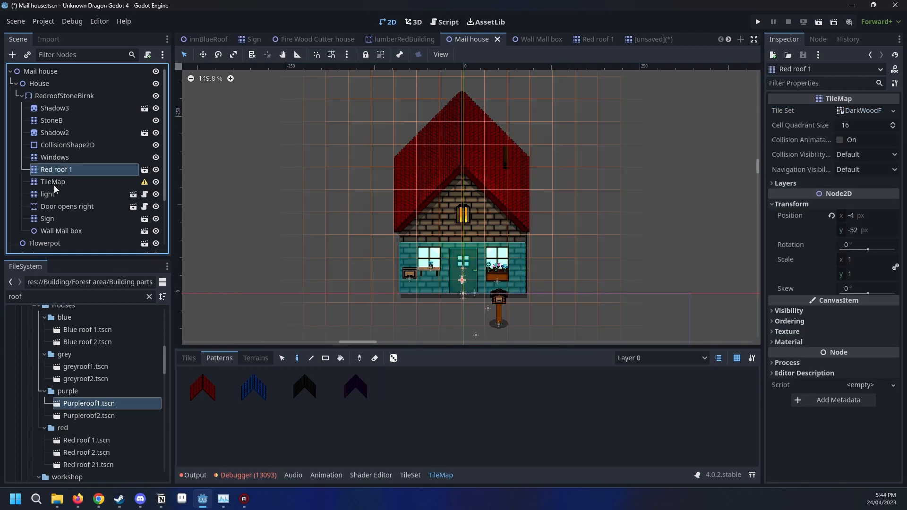
left_click(184, 357)
scroll(558, 304, "down", 3)
scroll(519, 377, "down", 3)
scroll(448, 389, "down", 6)
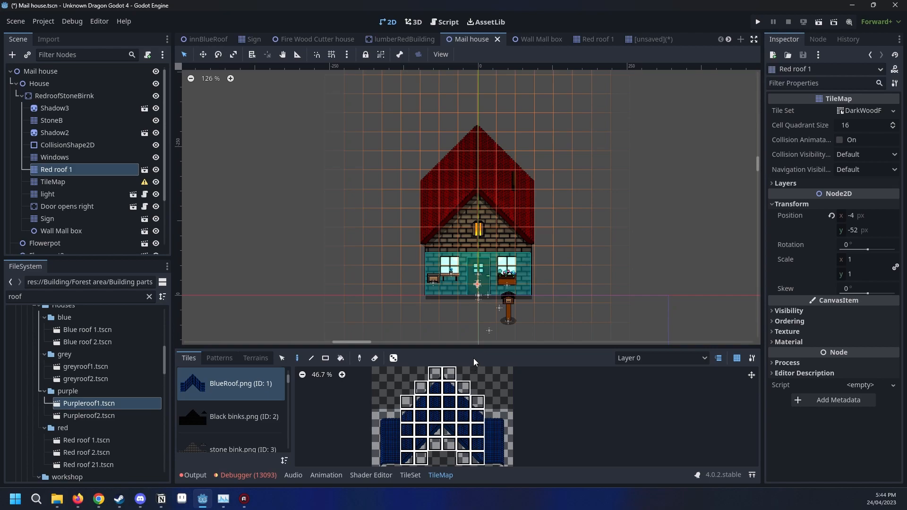
Try painting the complete set of BlueRoof tiles around the Mail house and undo the painted tiles.
left_click_drag(473, 358, 474, 357)
left_click(597, 172)
middle_click_drag(597, 171, 524, 191)
left_click(633, 194)
mouse_move(632, 192)
right_mouse_down()
mouse_move(651, 157)
mouse_move(647, 254)
mouse_move(639, 213)
right_mouse_up()
mouse_move(628, 197)
middle_mouse_down()
mouse_move(655, 216)
mouse_move(603, 173)
middle_mouse_up()
scroll(654, 217, "down", 4)
scroll(603, 173, "down", 3)
key("ctrl+z")
key("ctrl+z")
key("ctrl+z")
key("ctrl+z")
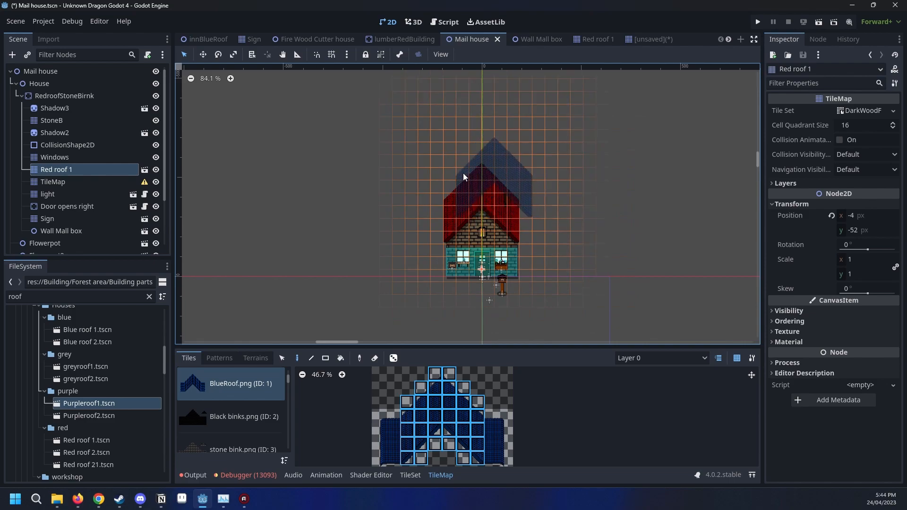
Browse the Black binks.png and neighbouring tile sources of Red roof 1 and clear the node selection.
scroll(557, 255, "up", 3)
scroll(233, 411, "down", 2)
scroll(232, 413, "down", 1)
left_click(229, 417)
scroll(203, 428, "down", 1)
left_click(204, 425)
middle_click_drag(588, 210, 626, 276)
key("Escape")
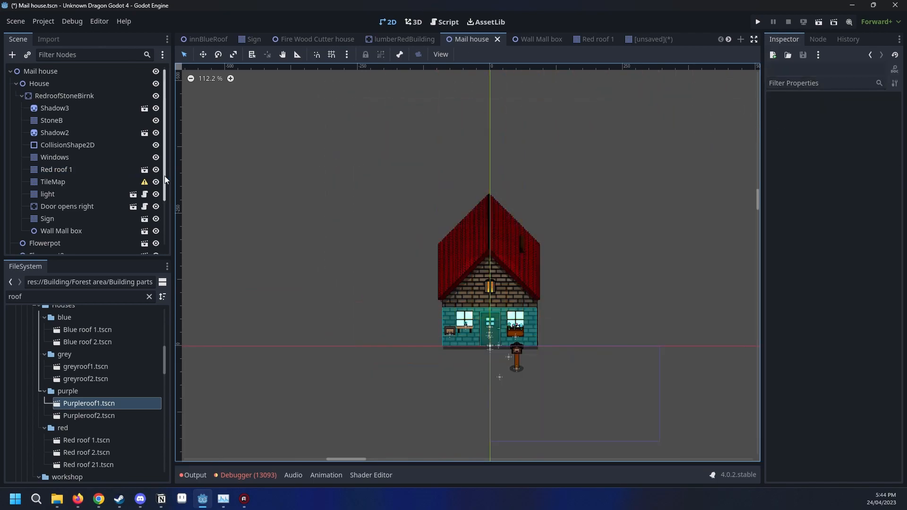
Open the Mail house's light scene and examine its orangelight node up close.
left_click(71, 219)
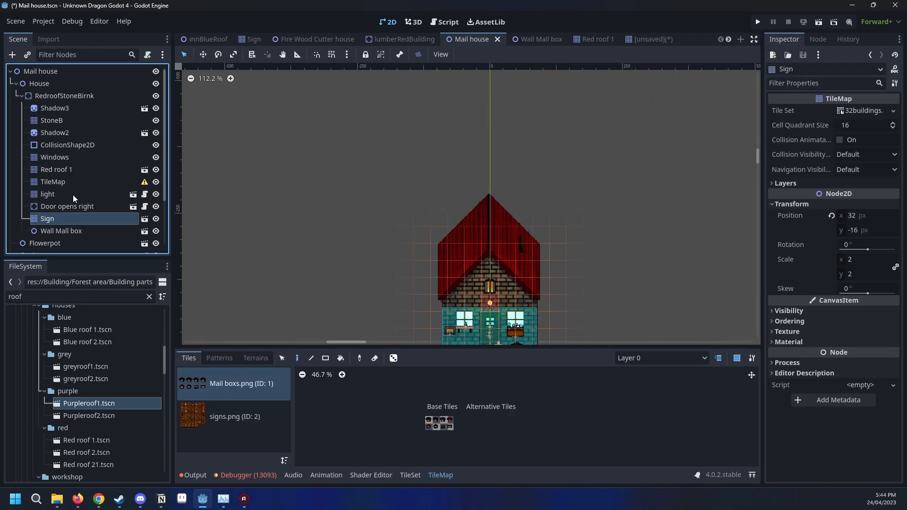
left_click(73, 194)
left_click(134, 195)
scroll(455, 184, "up", 2)
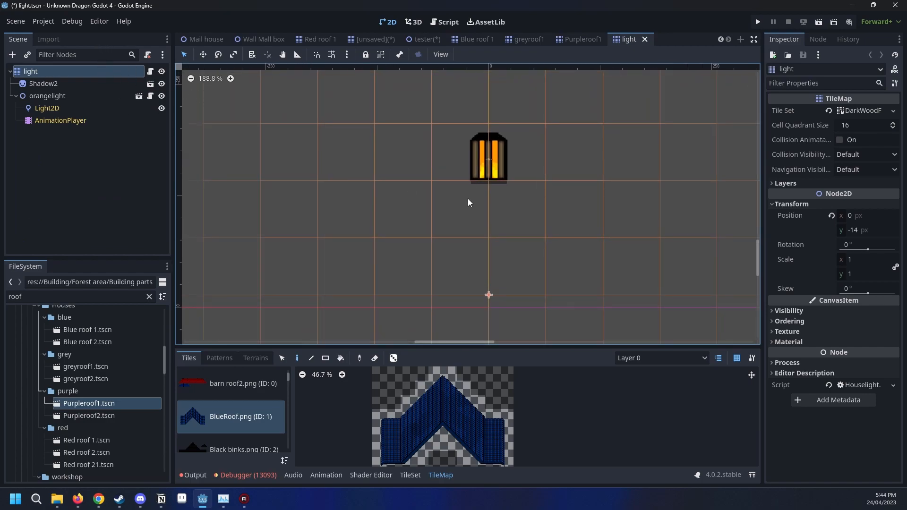
left_click(64, 82)
left_click(47, 97)
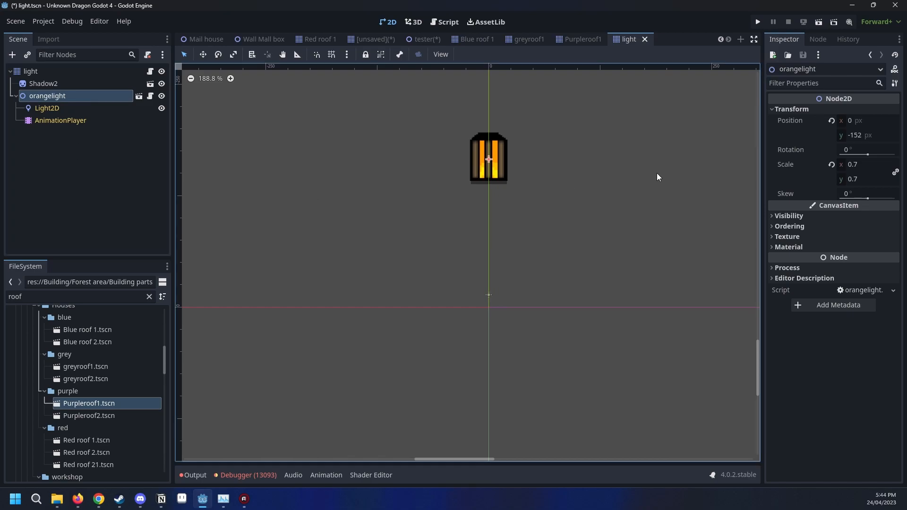
scroll(492, 126, "up", 6)
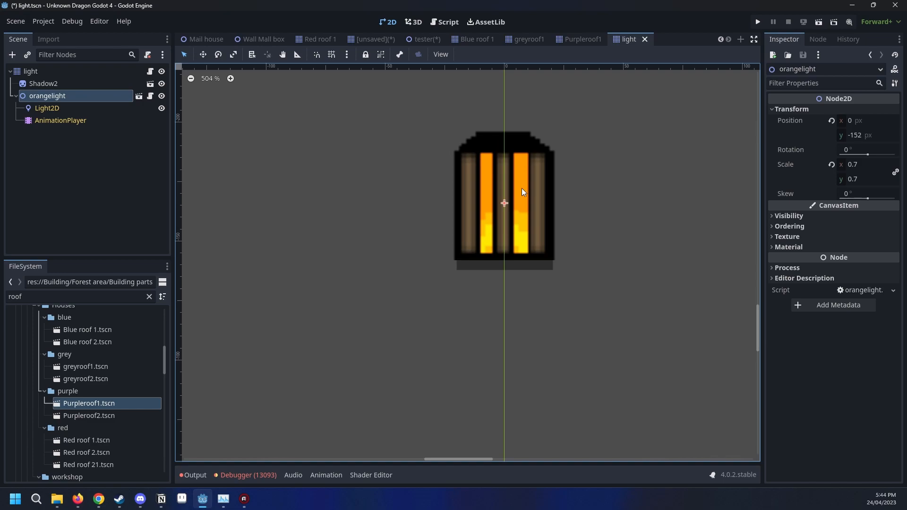
scroll(589, 287, "down", 6)
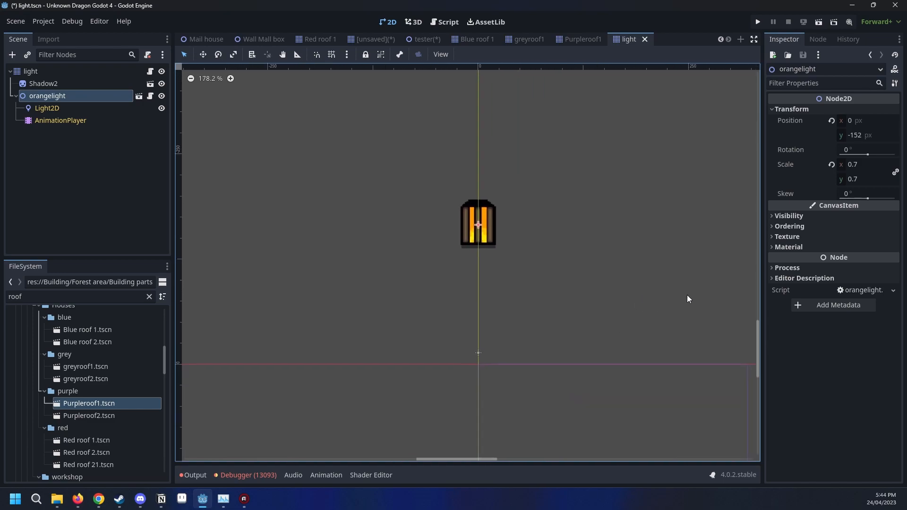
Set the orangelight node's texture filter to Nearest and save the light scene.
left_click(836, 216)
left_click(836, 216)
left_click(826, 226)
left_click(825, 226)
left_click(810, 236)
left_click(847, 248)
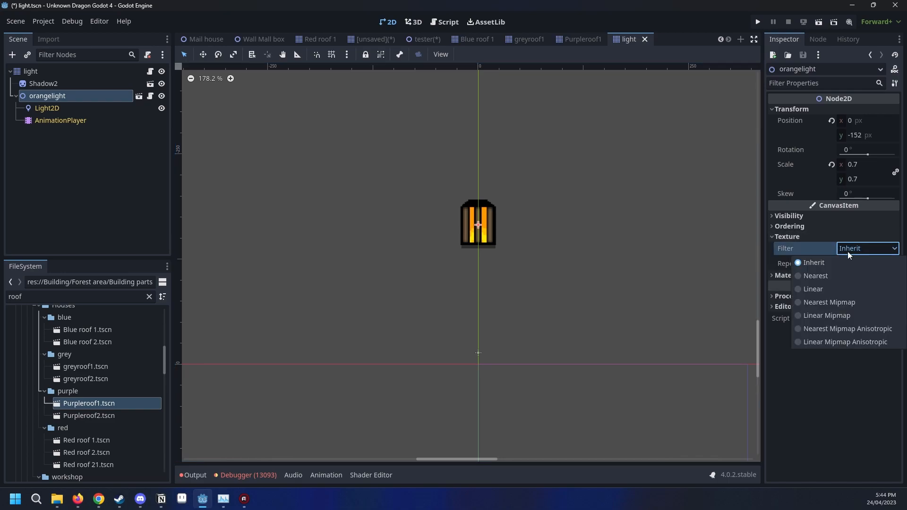
left_click(849, 276)
right_click(625, 40)
left_click(642, 71)
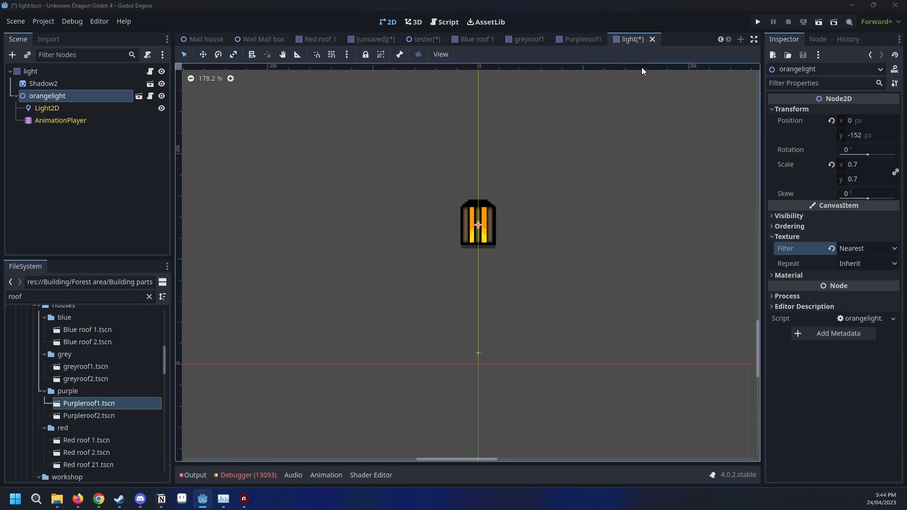
Switch to the innBlueRoof scene, examine the lights and windows on its front wall, and select the Window7 node.
left_click(243, 44)
left_click(207, 37)
middle_click_drag(371, 203, 445, 232)
scroll(453, 278, "up", 4)
middle_click_drag(454, 282, 419, 260)
middle_click_drag(392, 166, 398, 253)
scroll(496, 269, "up", 3)
middle_click_drag(572, 259, 519, 216)
scroll(476, 185, "up", 8)
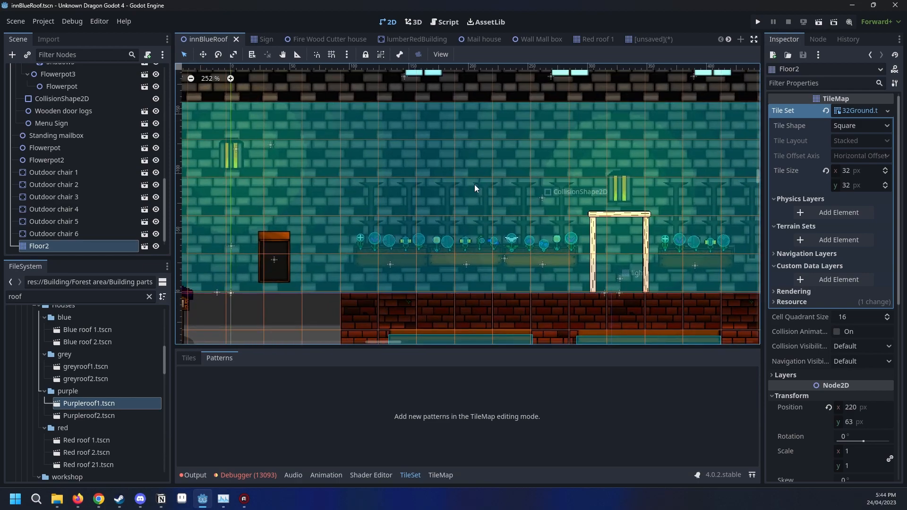
scroll(56, 221, "up", 8)
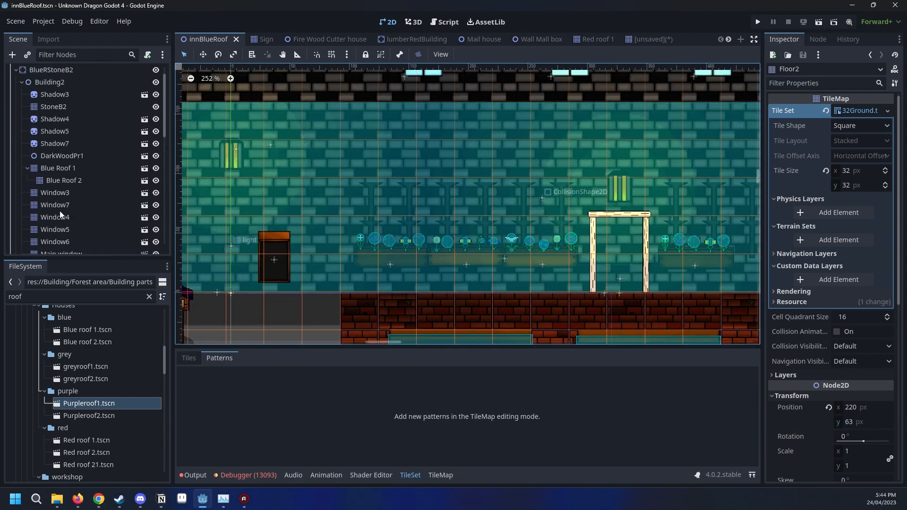
left_click(72, 185)
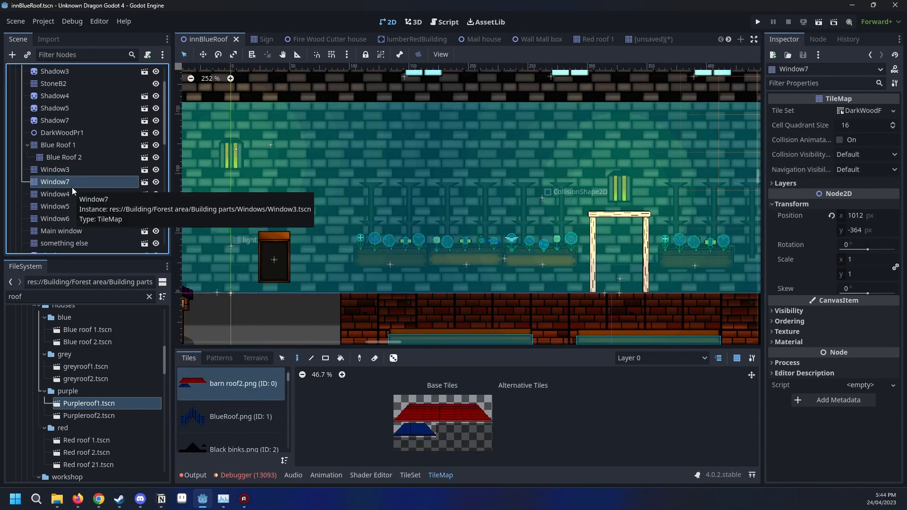